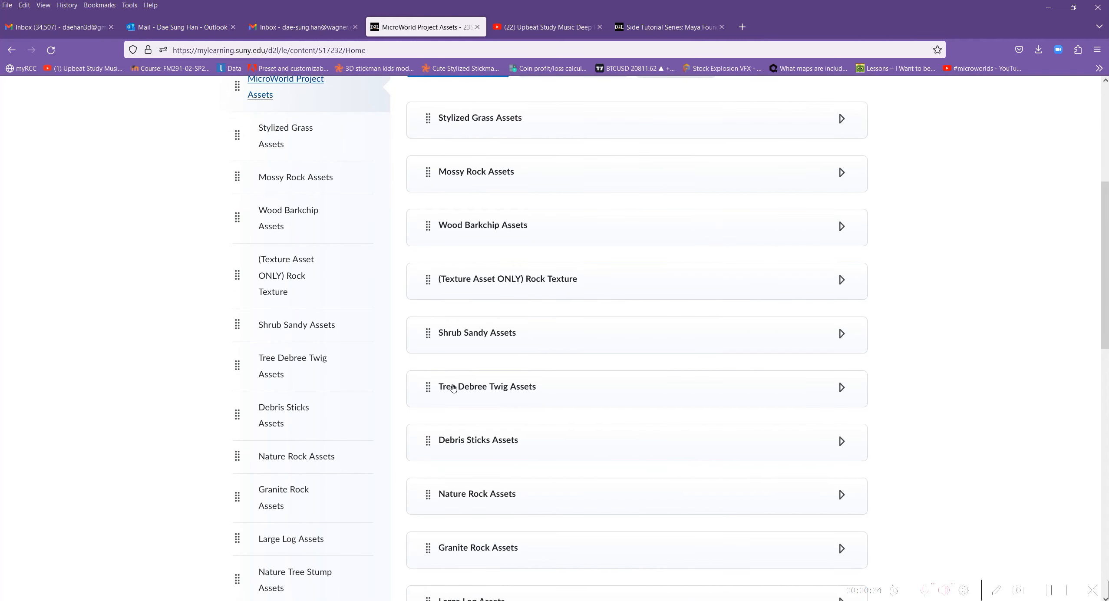
Find the Fallen Tree Stump Assets module and open its Nature_Tree_wgutdch_3d_Preview image.
scroll(453, 387, down, 3)
scroll(452, 382, down, 2)
scroll(452, 379, down, 2)
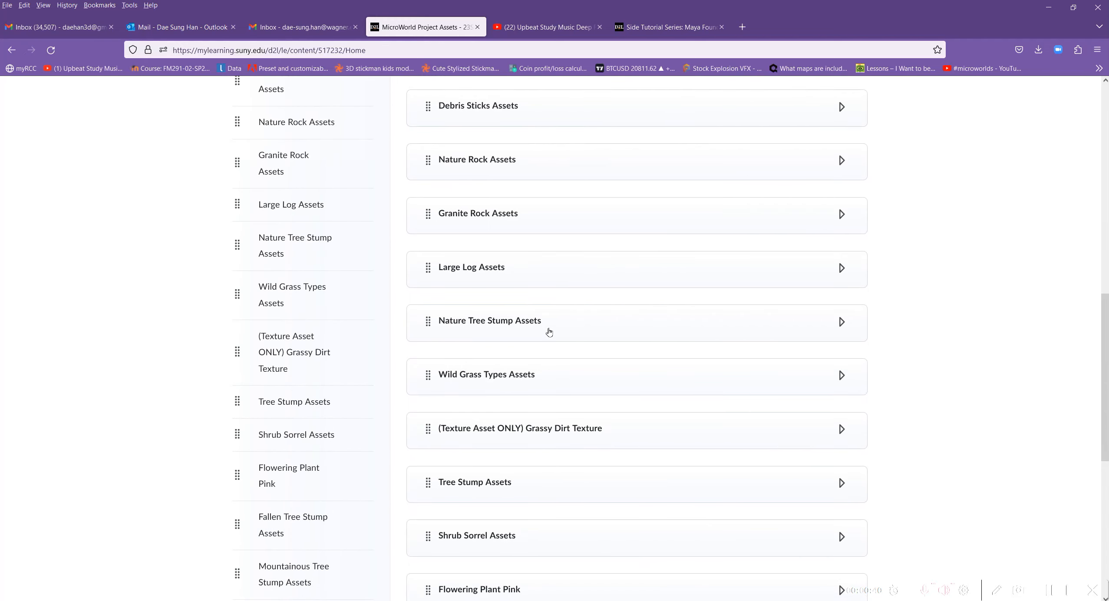
scroll(549, 332, down, 6)
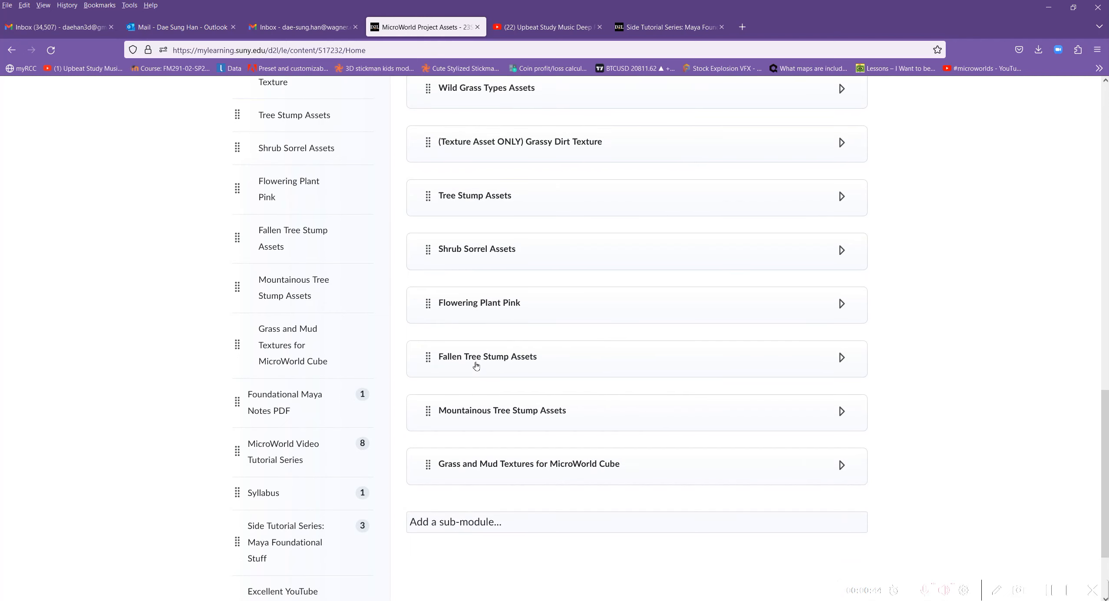
click(476, 366)
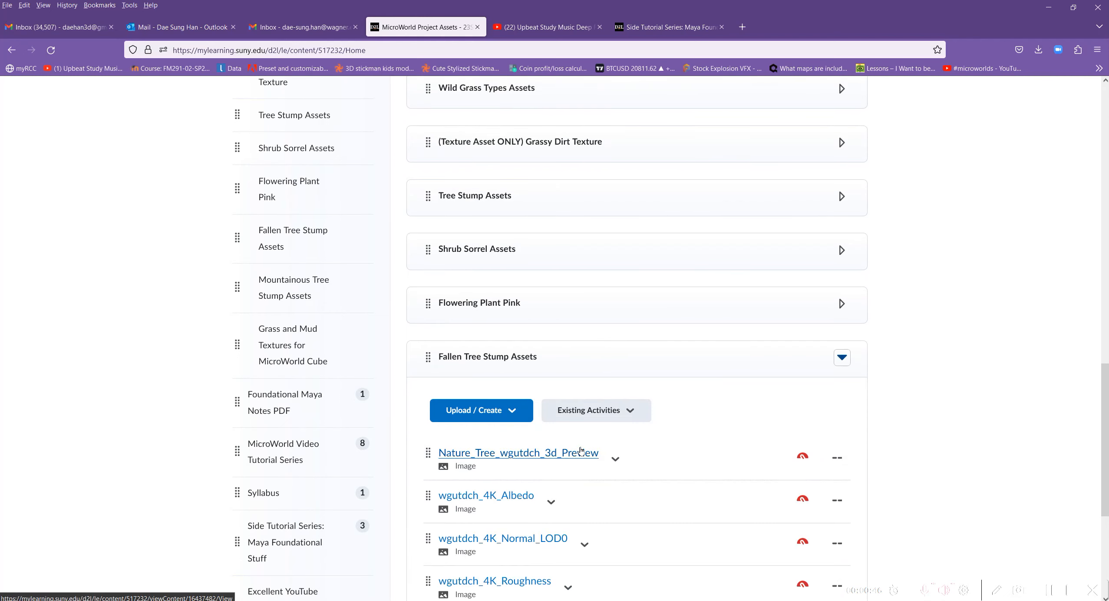
scroll(476, 366, down, 2)
click(532, 358)
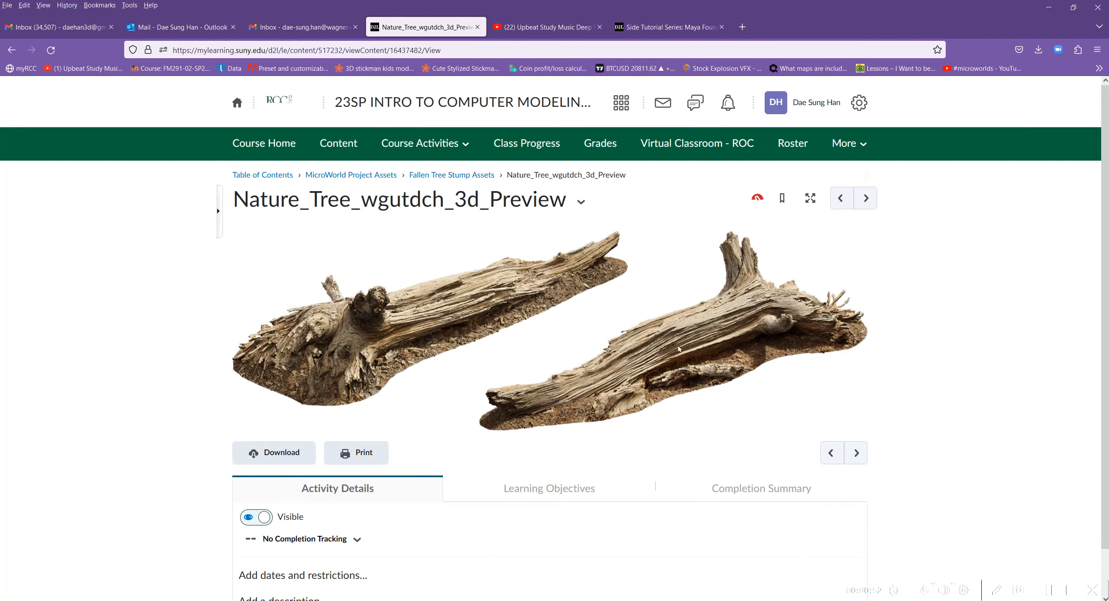
scroll(471, 327, down, 1)
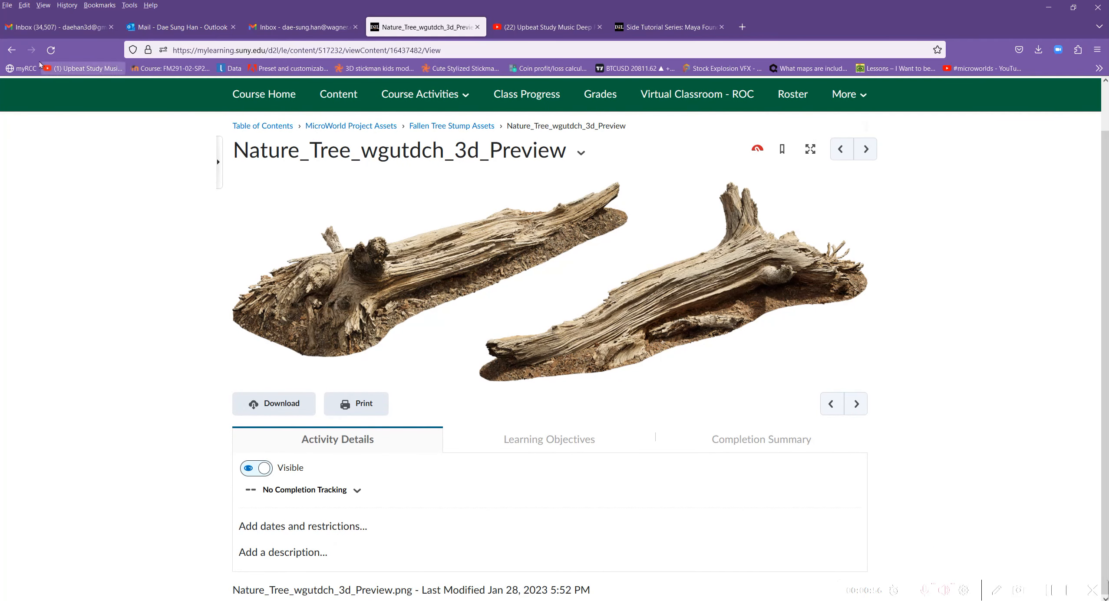
Return to the Fallen Tree Stump Assets module and examine its texture image files and the FBX file's options.
click(13, 50)
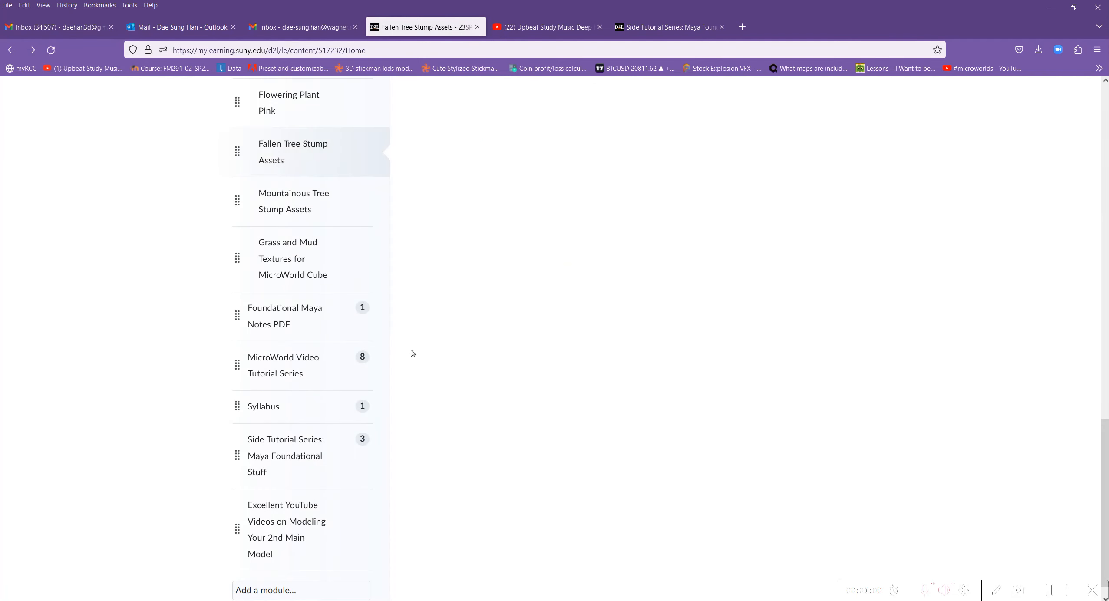
scroll(728, 385, up, 15)
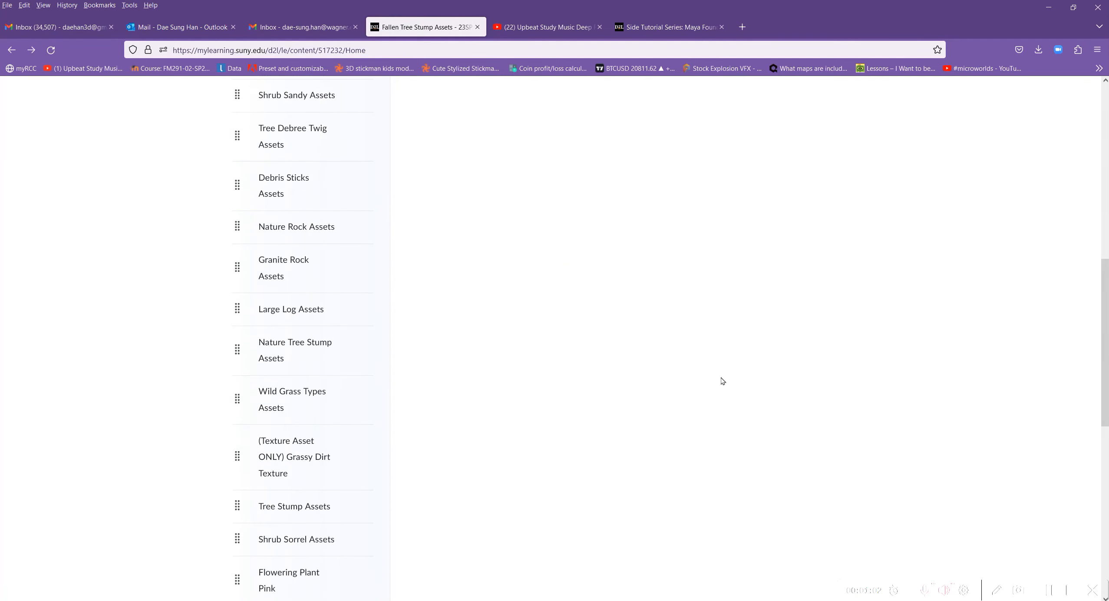
scroll(713, 375, up, 5)
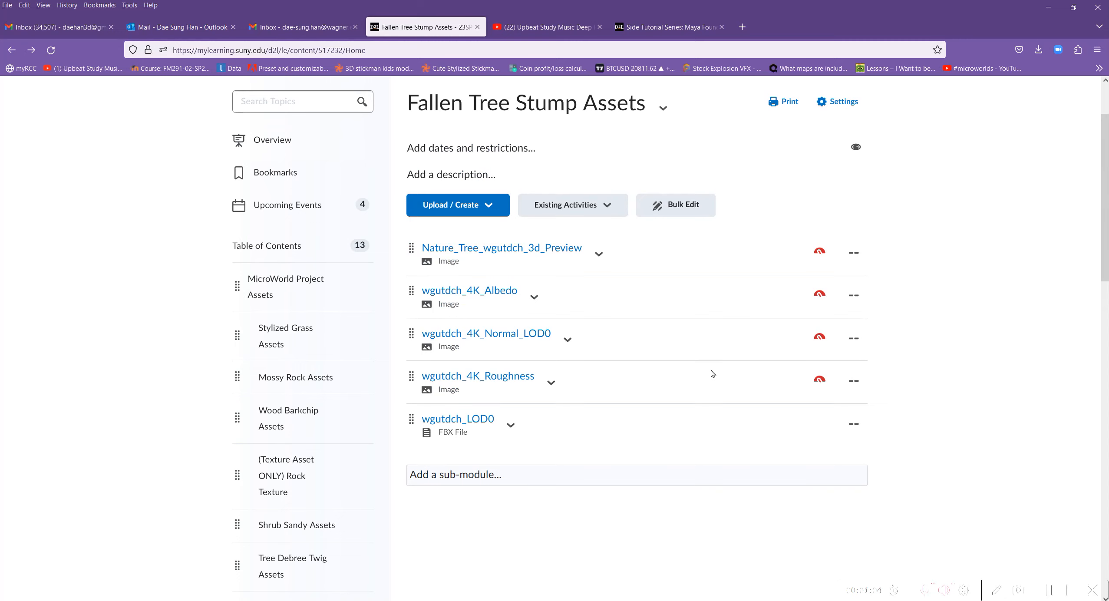
scroll(712, 373, up, 2)
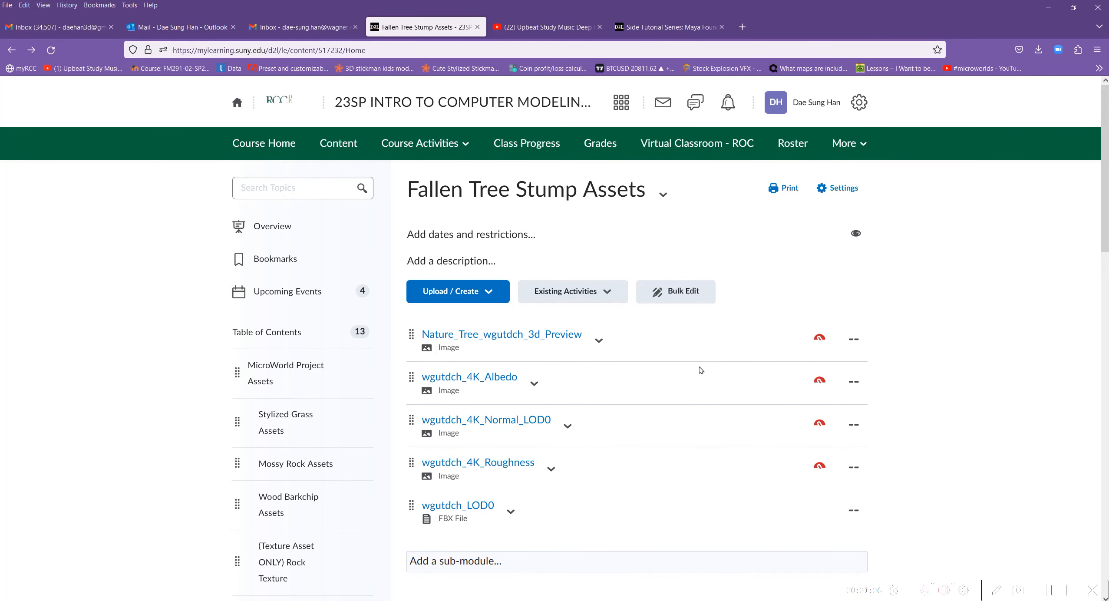
scroll(577, 322, down, 2)
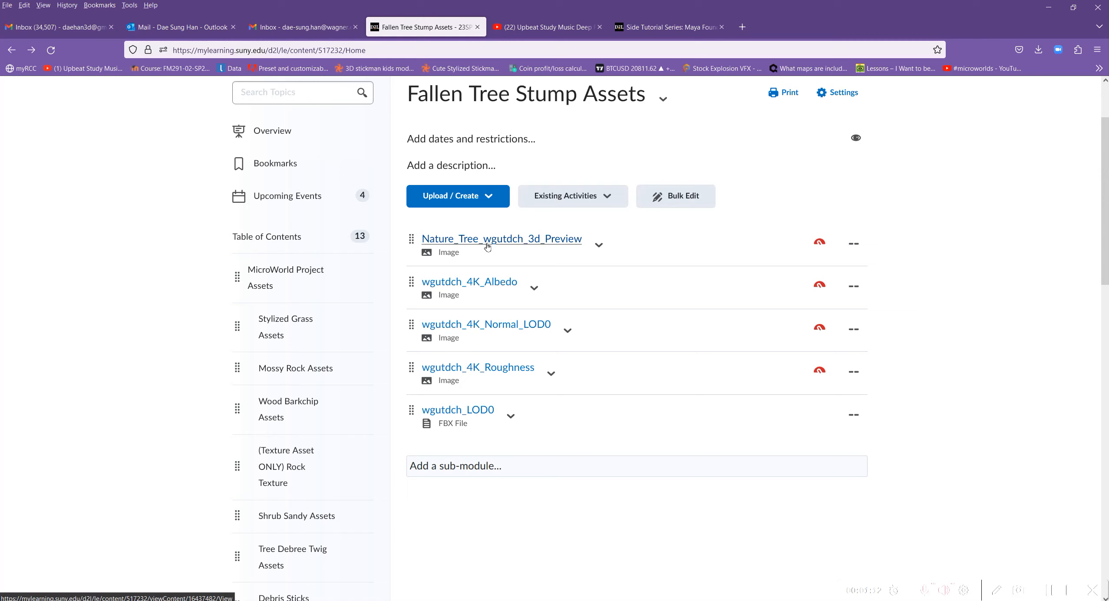
scroll(334, 412, down, 10)
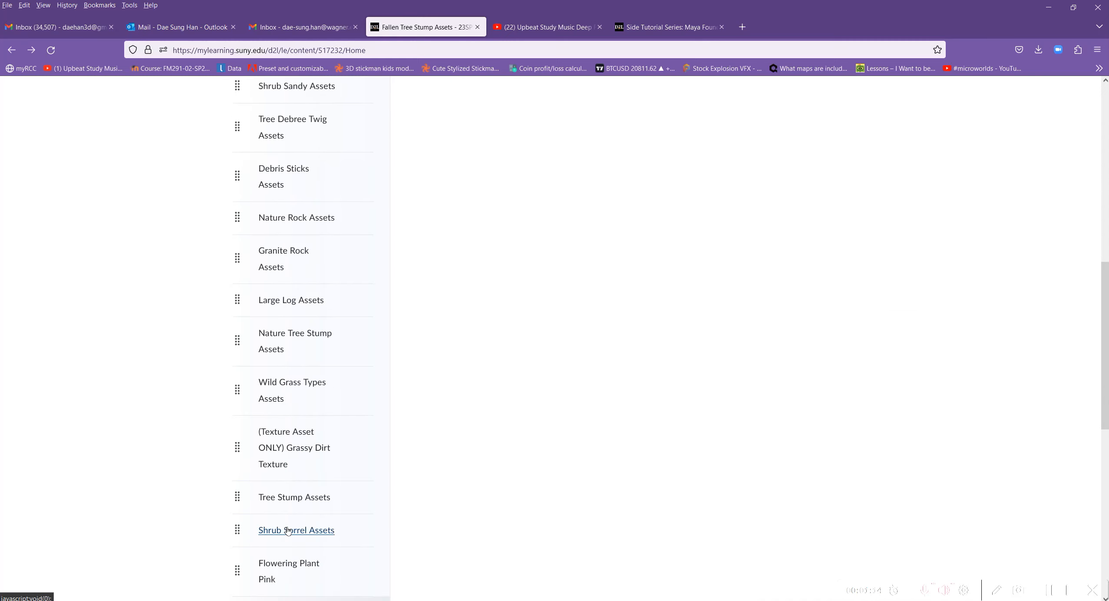
scroll(289, 527, down, 4)
scroll(283, 377, up, 3)
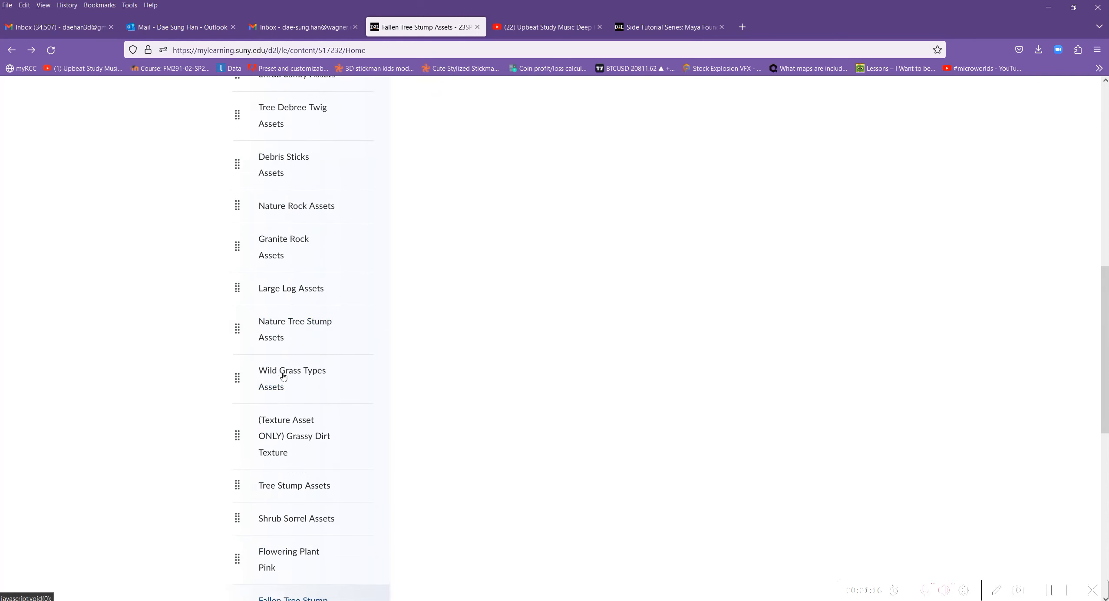
scroll(283, 377, up, 12)
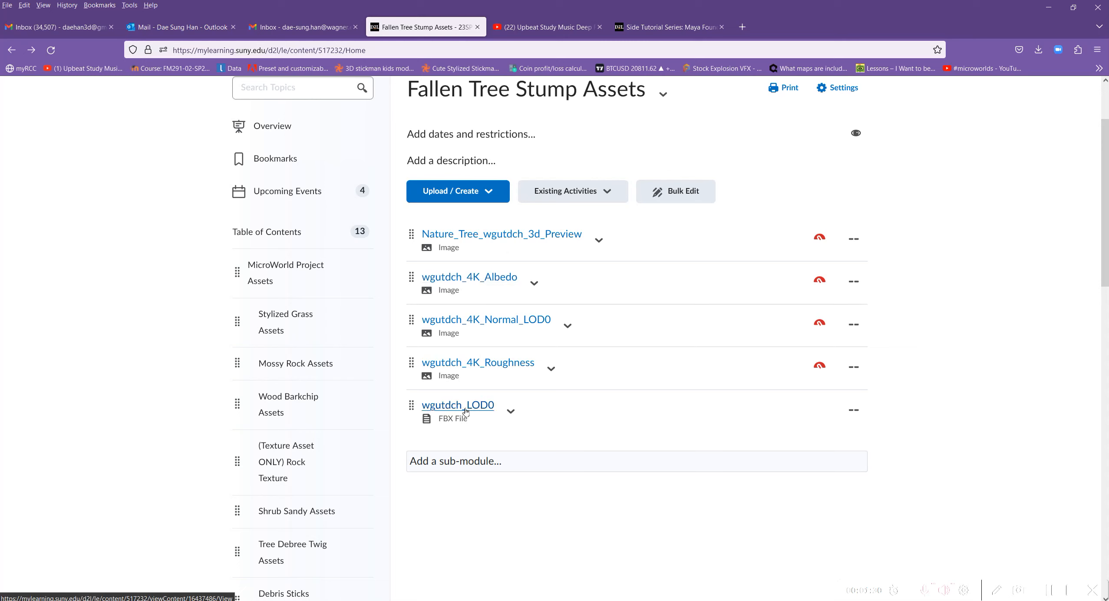
click(509, 415)
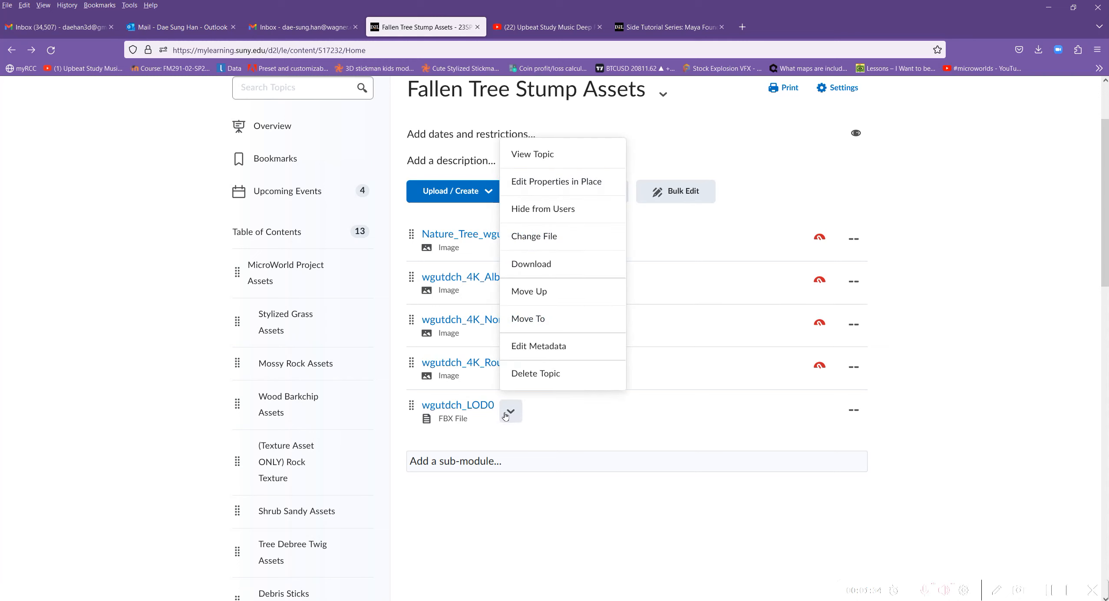
click(508, 413)
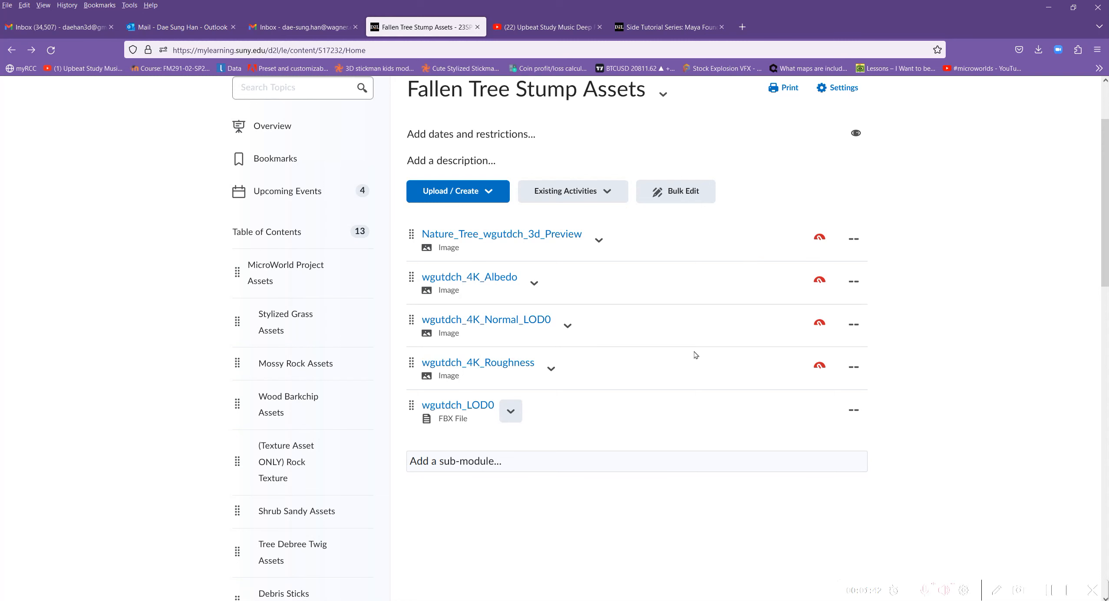
scroll(610, 421, up, 3)
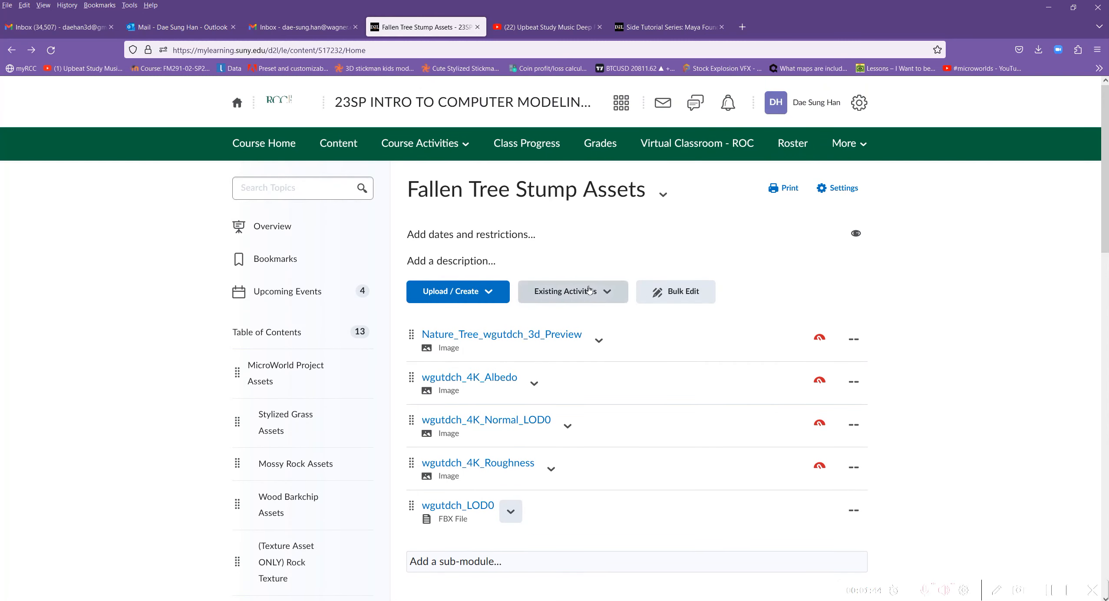
scroll(646, 372, down, 3)
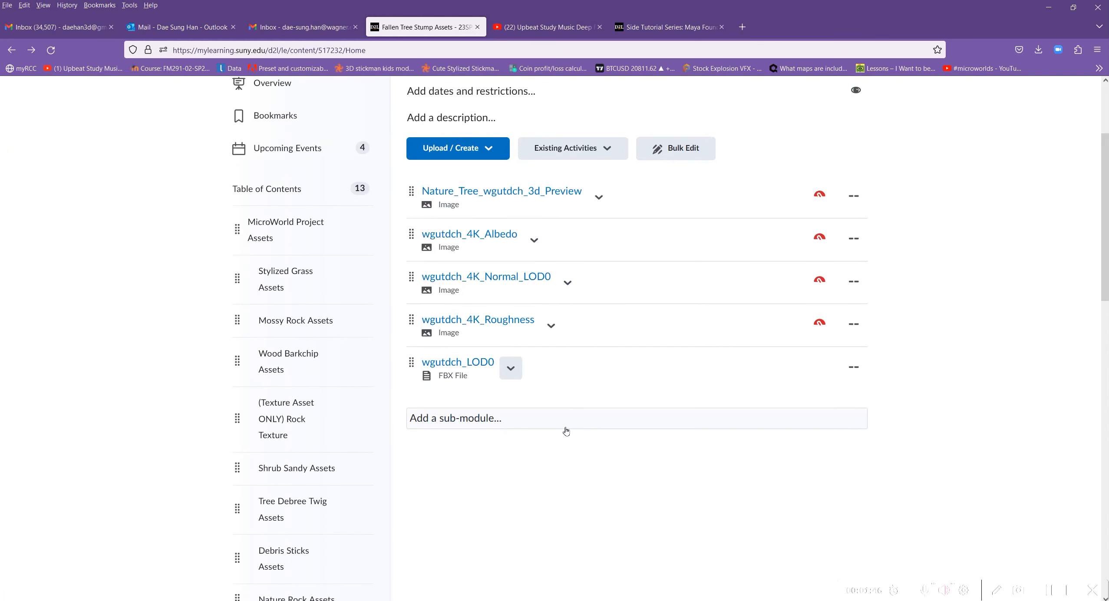
Download the wgutdch_LOD0 FBX file and show it in its containing folder.
click(511, 370)
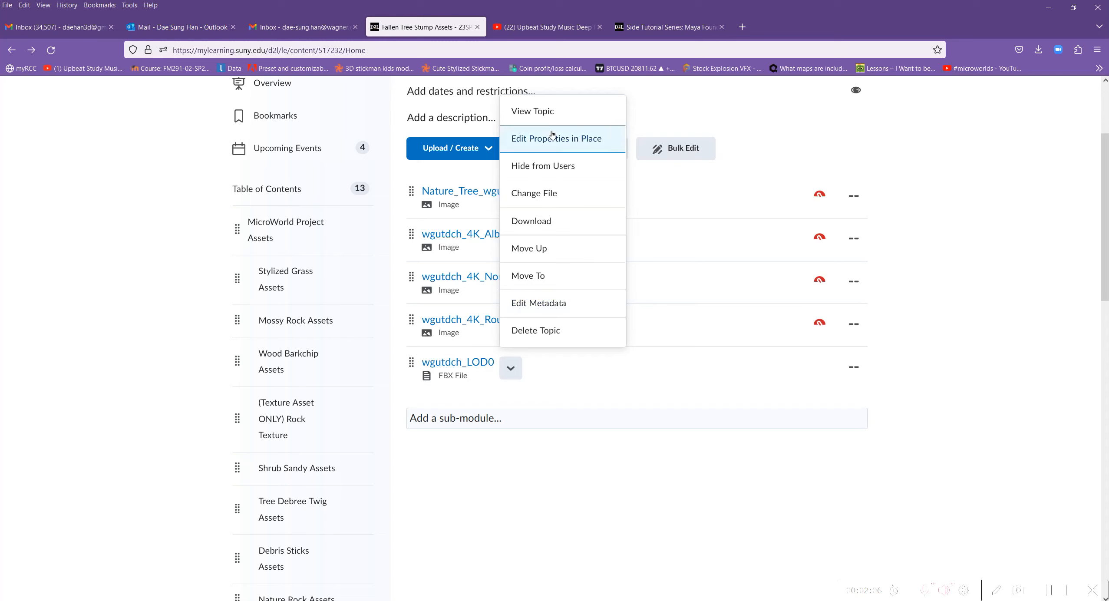
click(538, 229)
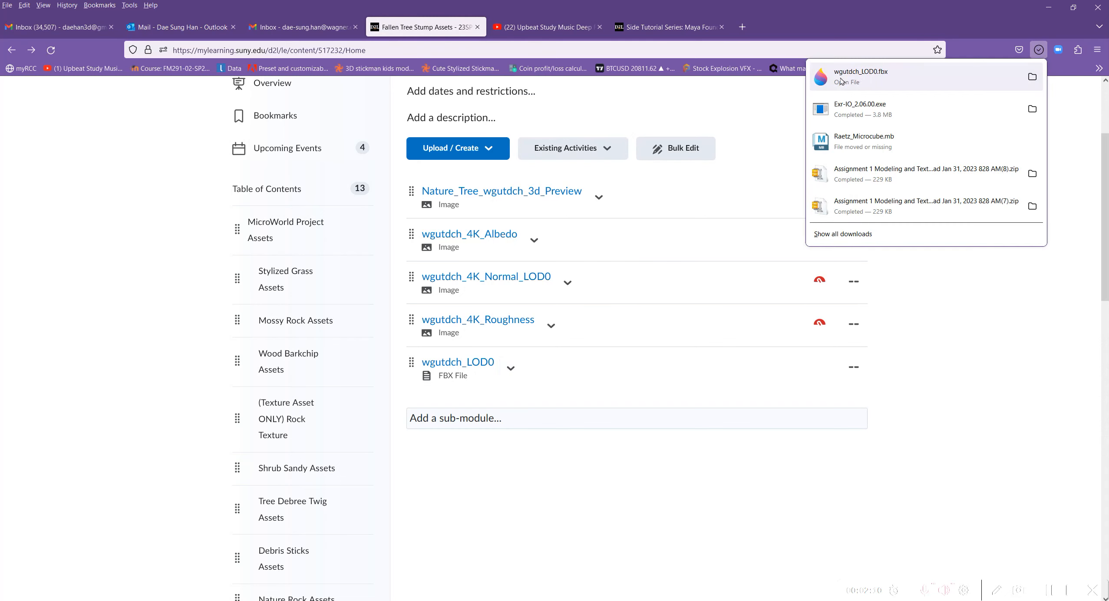
click(1032, 76)
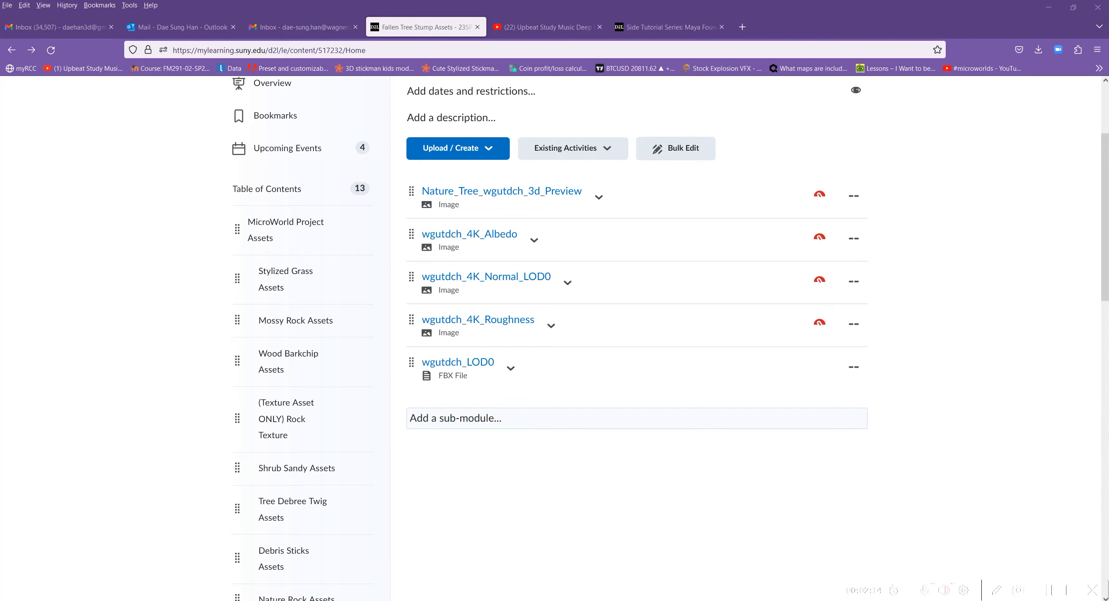
drag(775, 229, 793, 50)
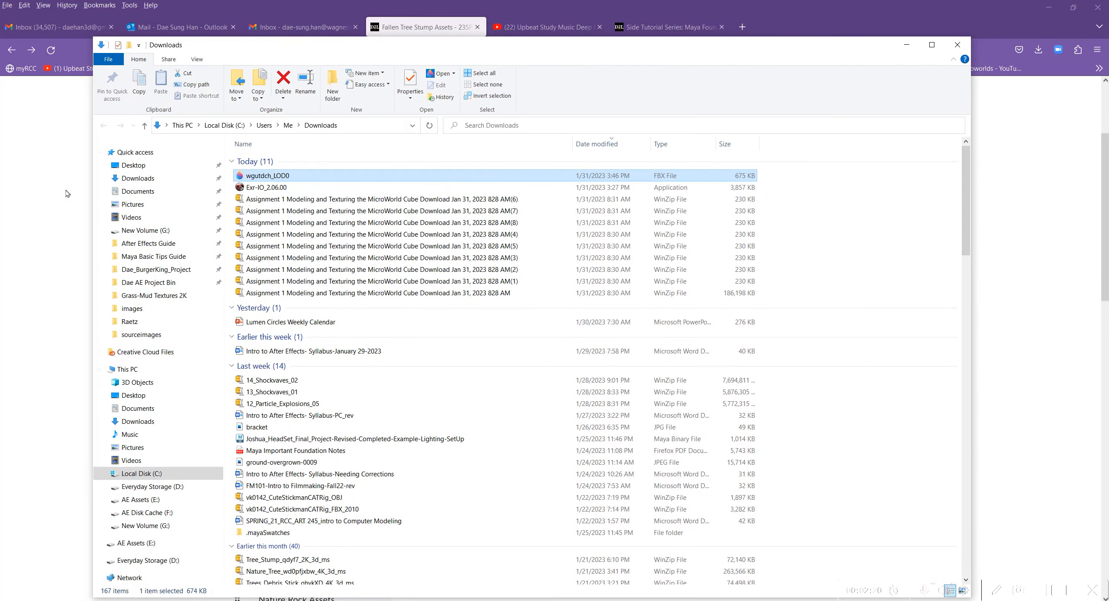
Move the downloaded wgutdch_LOD0 file into Documents > maya > projects > default > assets.
right_click(278, 175)
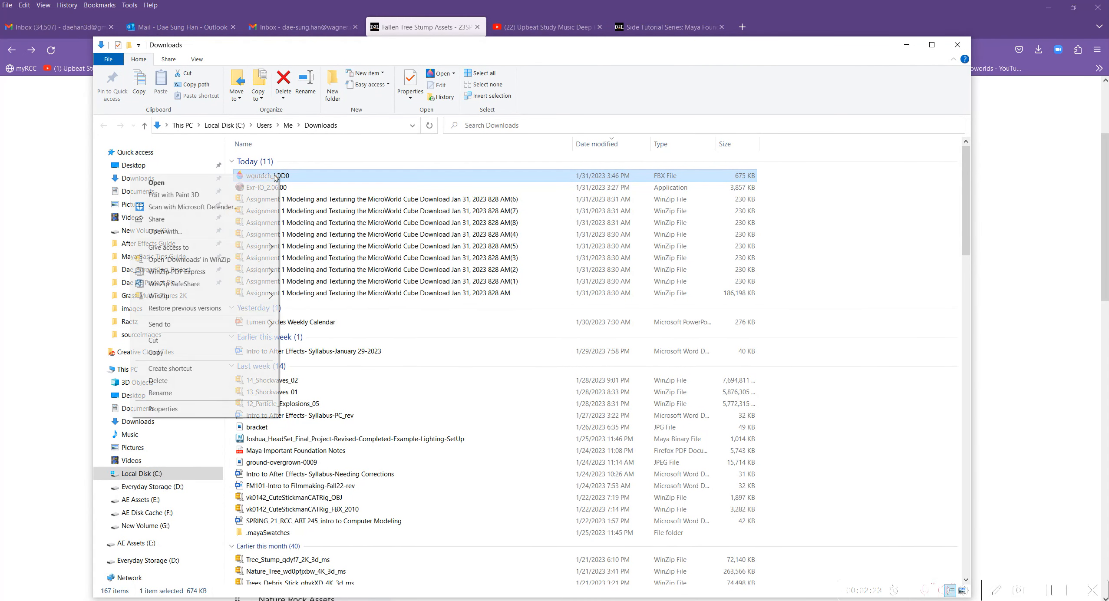
click(177, 350)
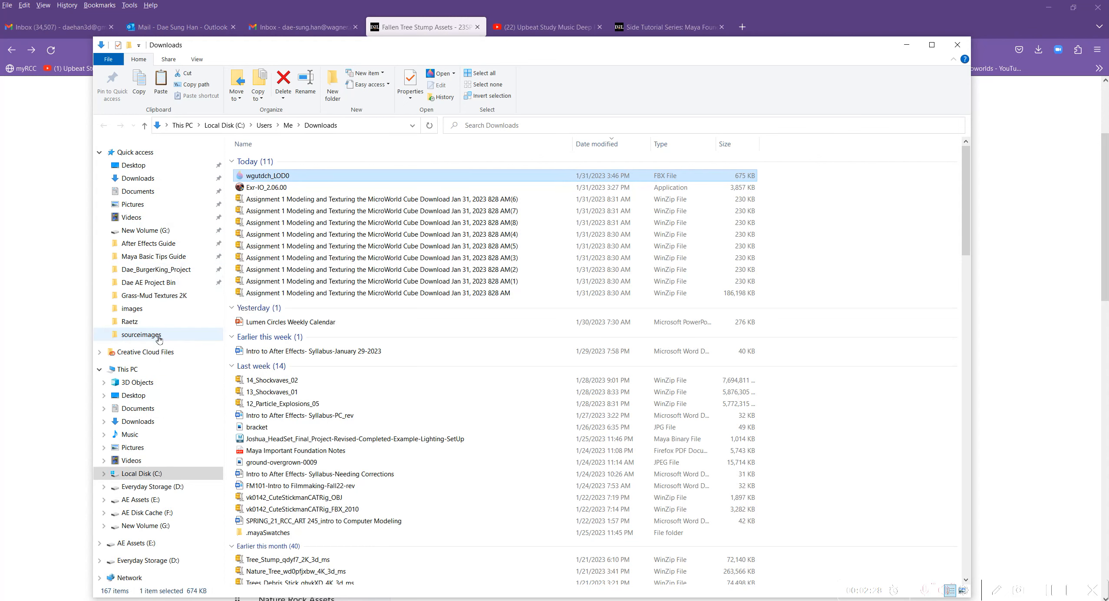
click(159, 339)
click(295, 127)
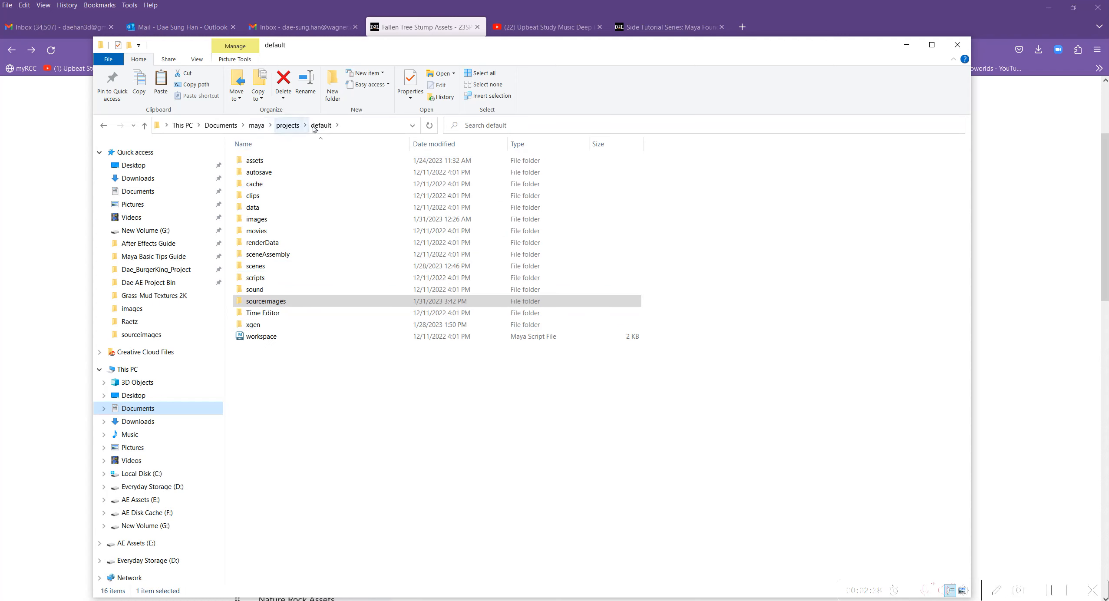
click(221, 125)
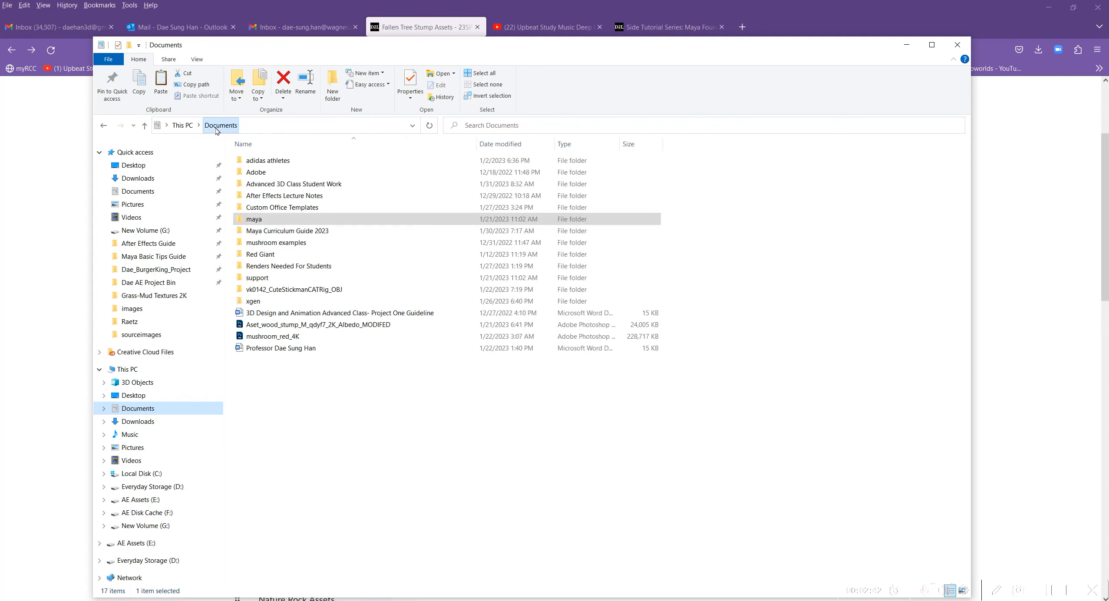
double_click(257, 219)
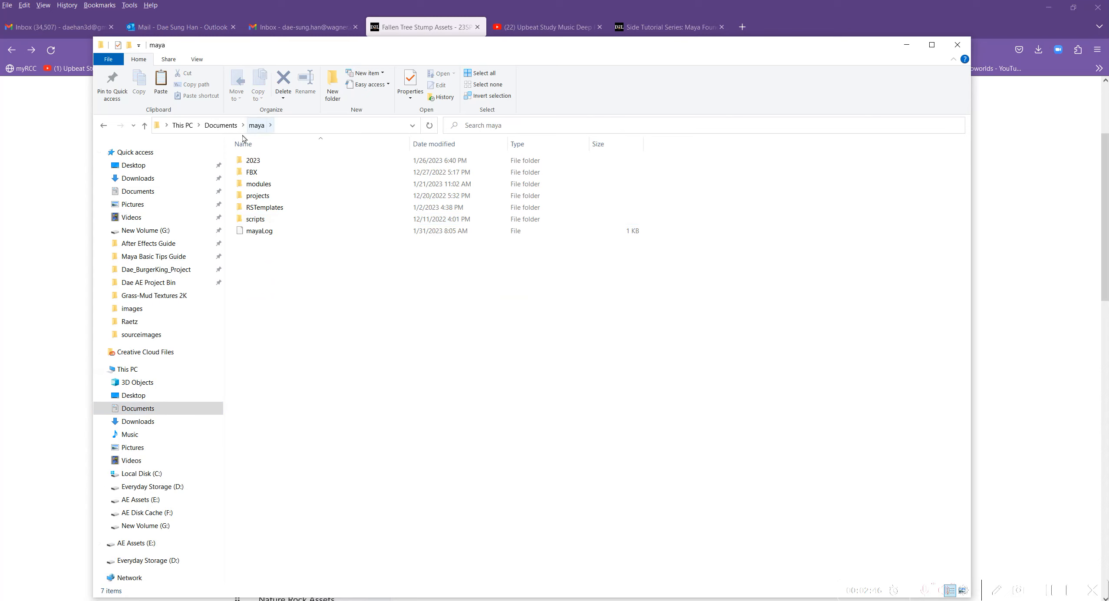
double_click(257, 196)
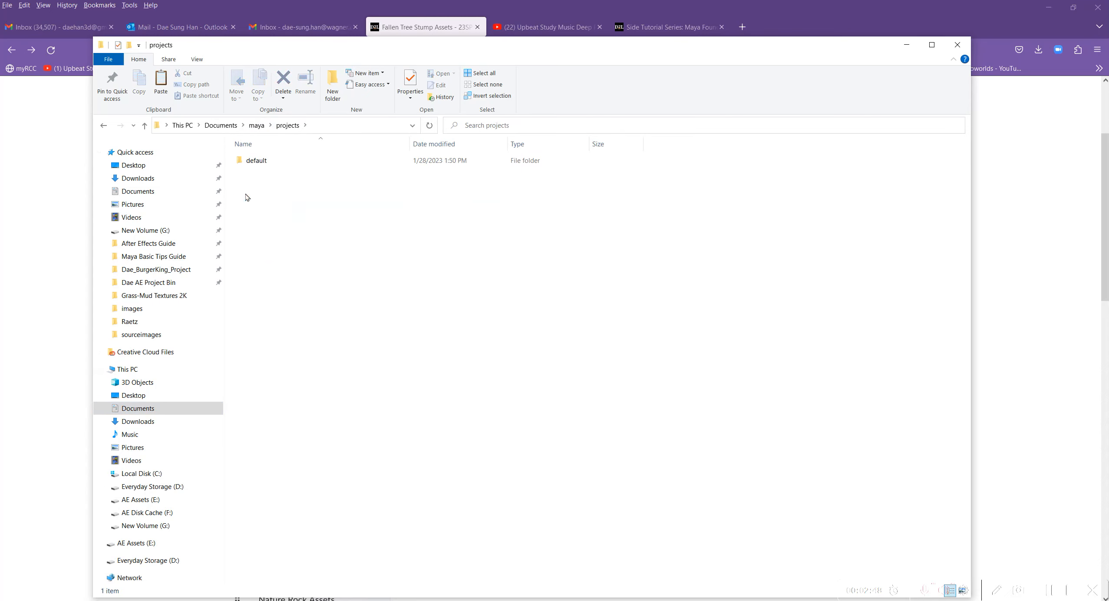
double_click(256, 161)
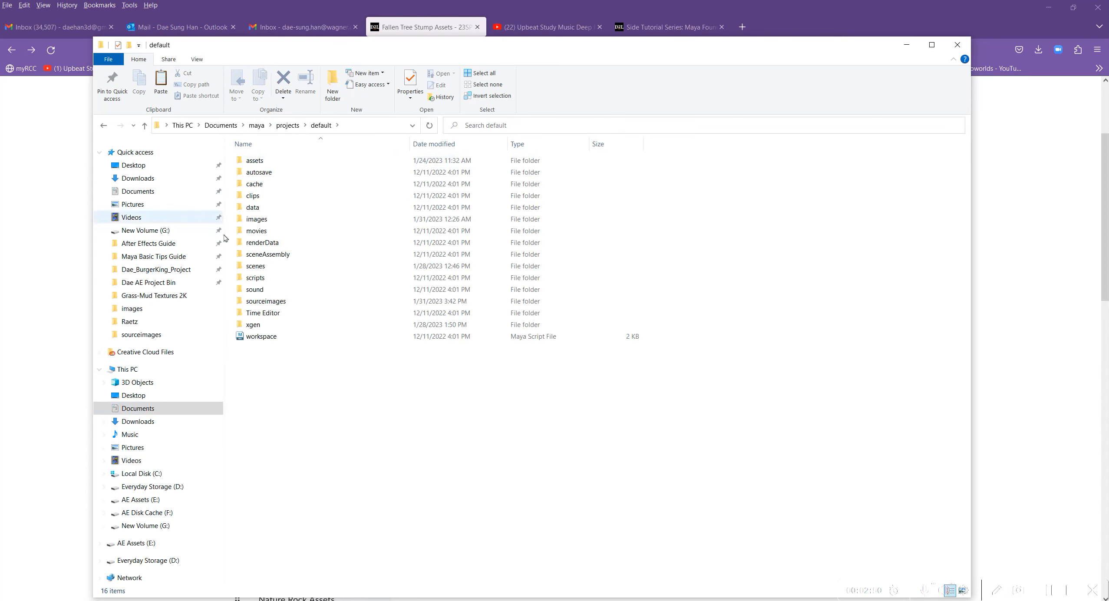
double_click(261, 162)
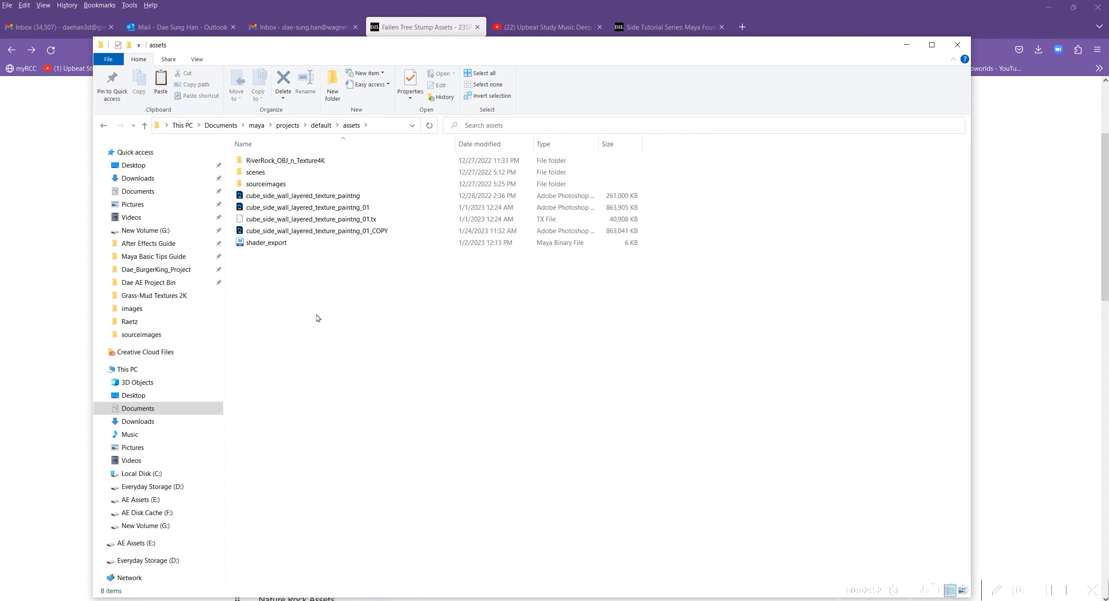
right_click(298, 283)
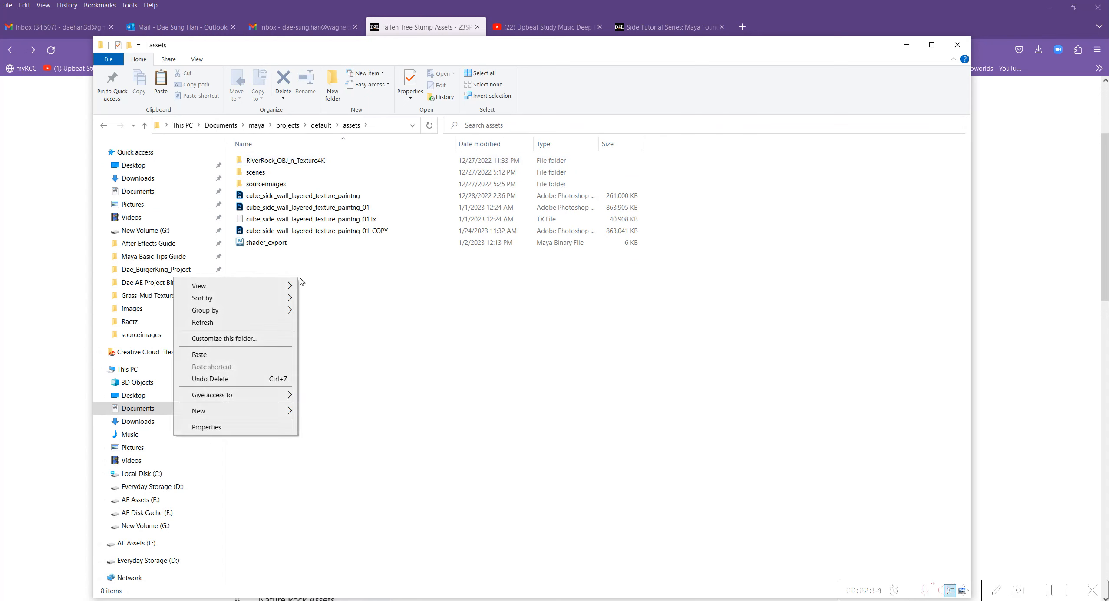
click(250, 359)
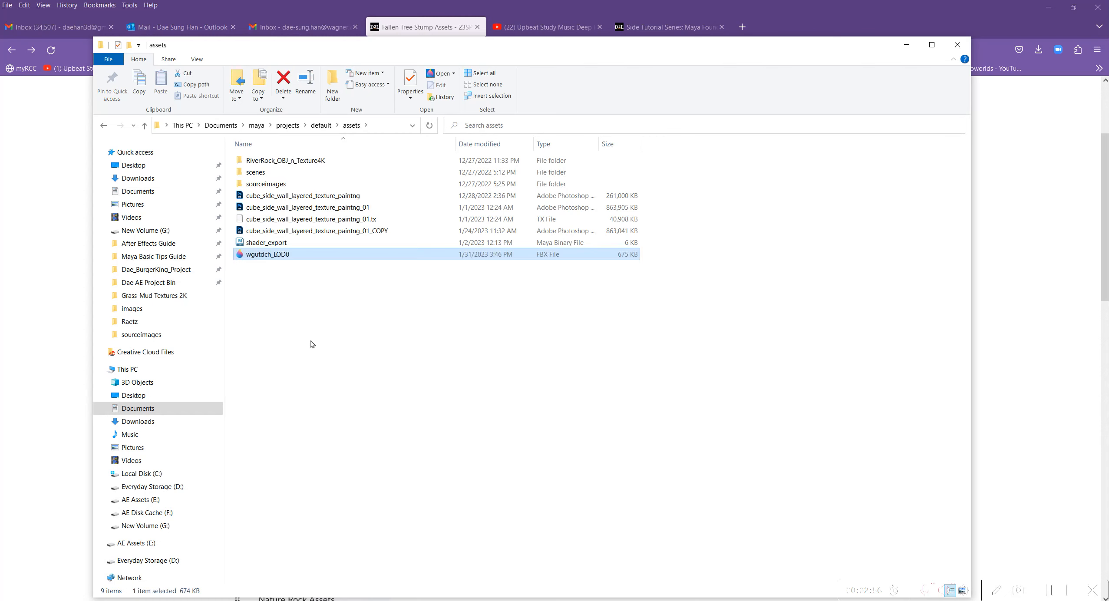
Create a new folder named "fallen tree asset" inside the Maya project's assets folder.
right_click(290, 292)
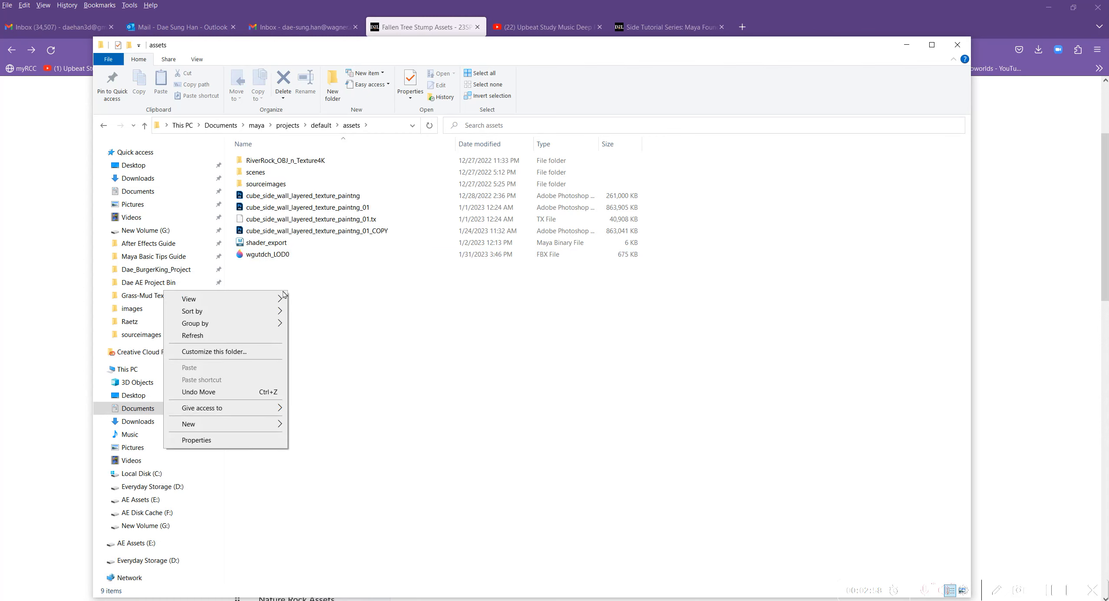
mouse_move(237, 425)
click(326, 427)
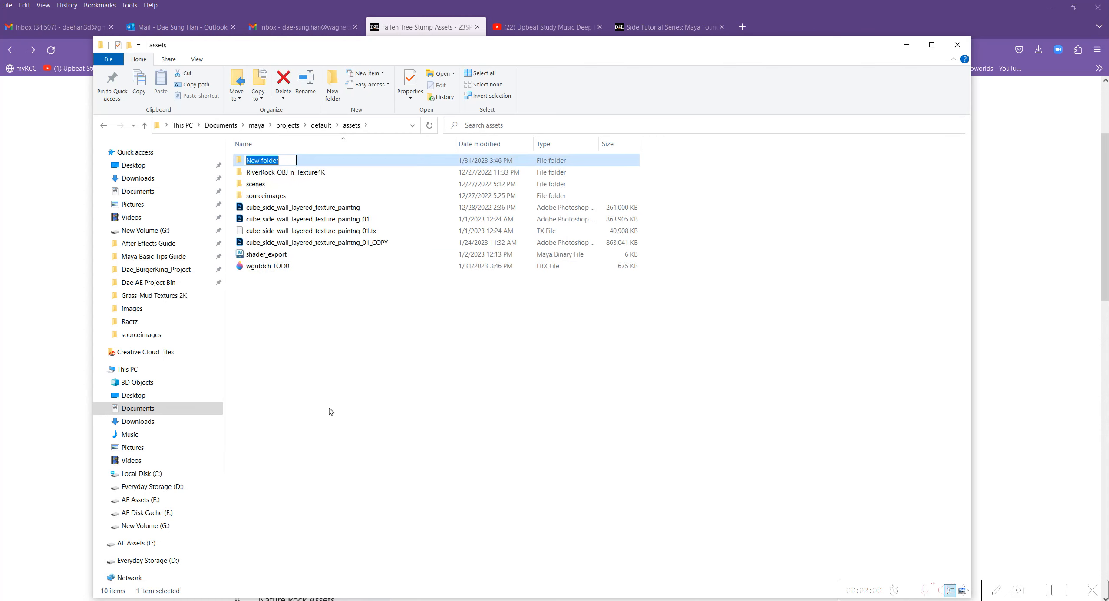
text(fallen t)
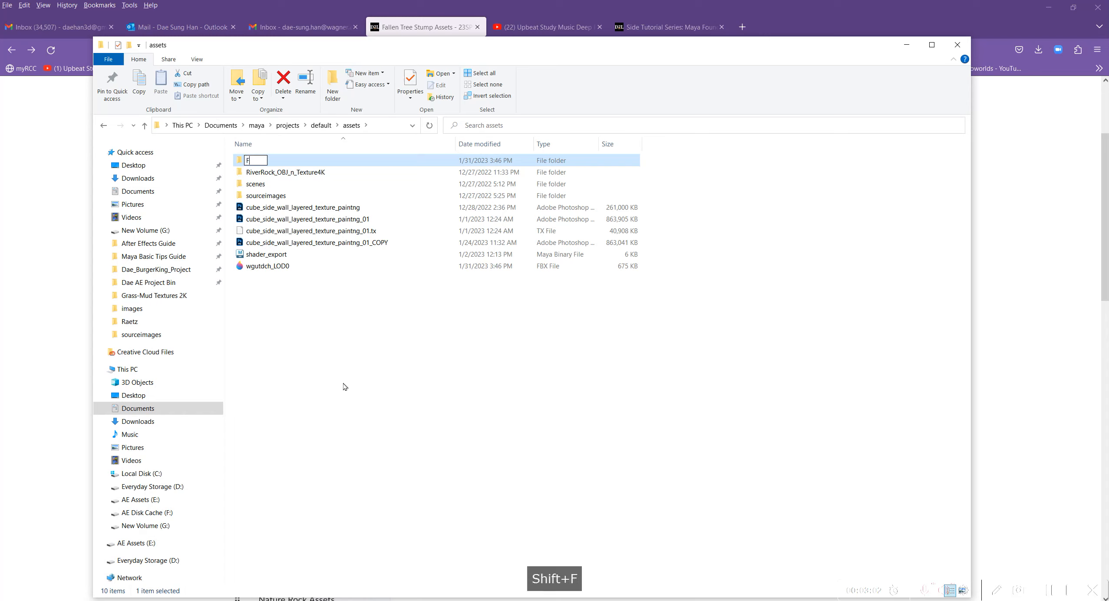
text(ree asset)
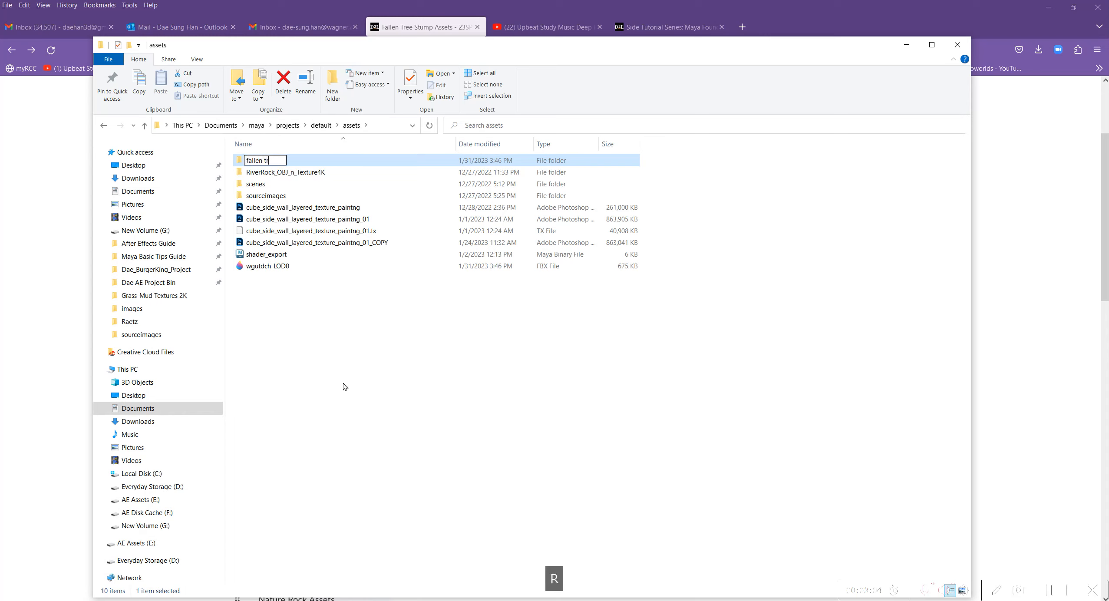
key(Return)
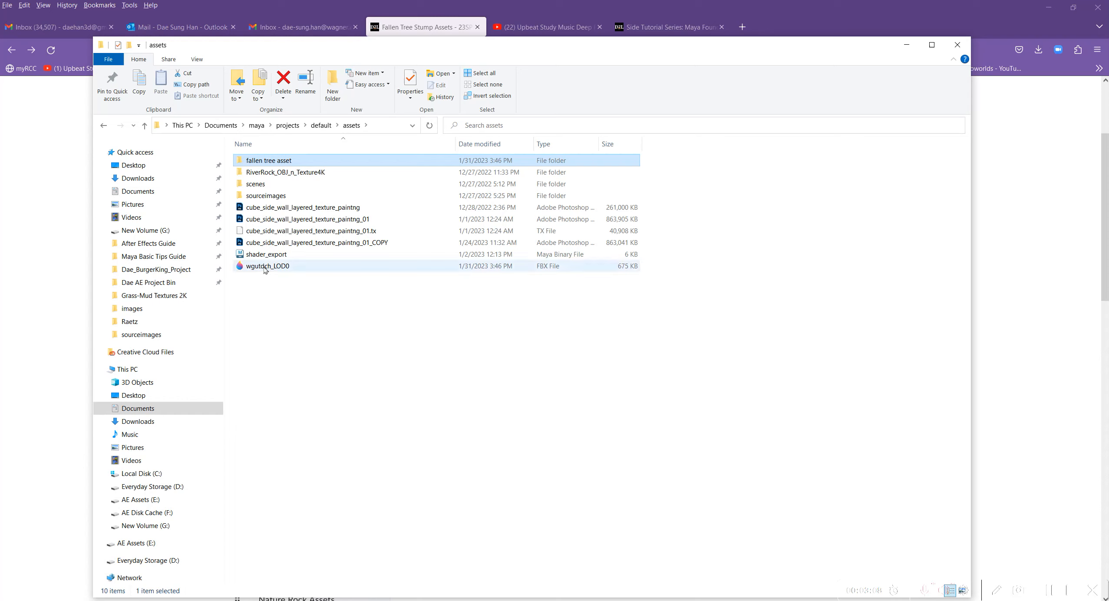
Move the wgutdch_LOD0 FBX file into the fallen tree asset folder and open that folder.
click(239, 268)
drag(267, 272, 269, 161)
click(270, 161)
double_click(269, 161)
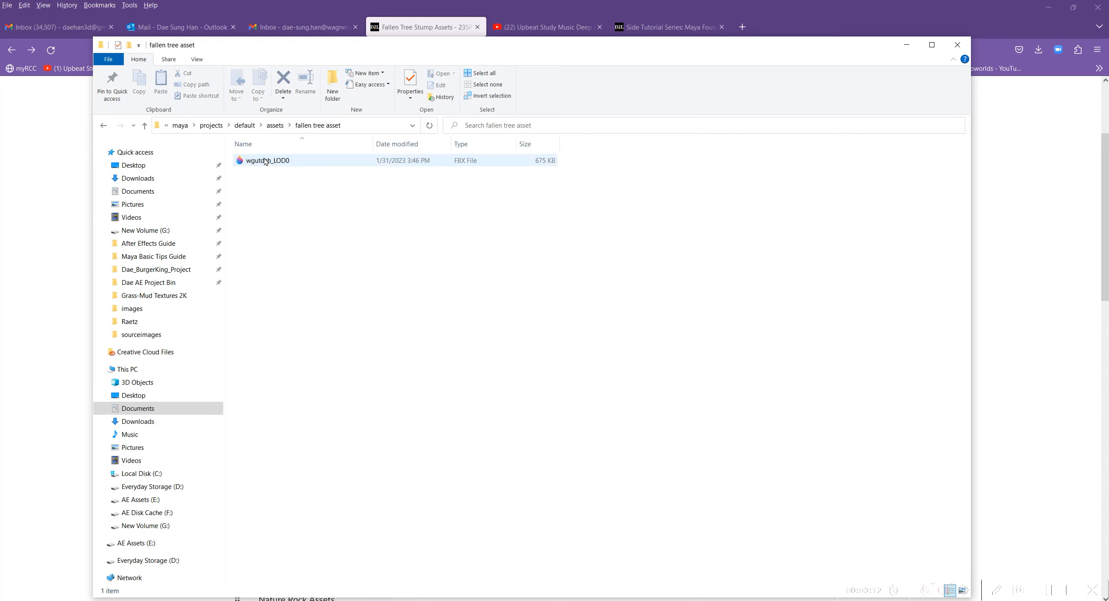
Rename the wgutdch_LOD0 FBX file as fallen_tree_LOD0.
click(275, 163)
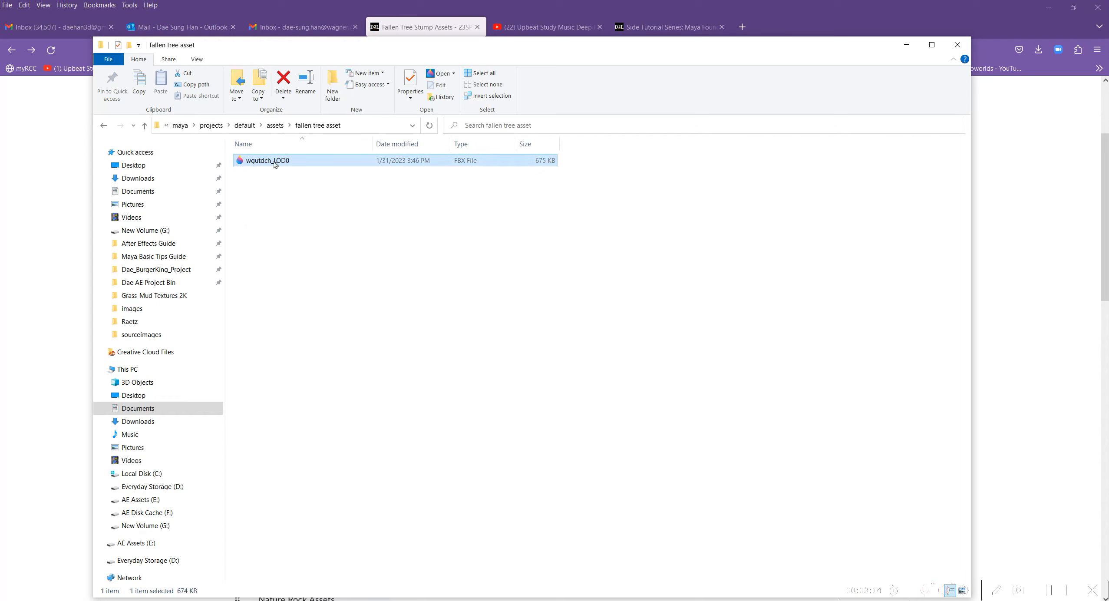
click(268, 161)
click(270, 160)
drag(271, 160, 195, 158)
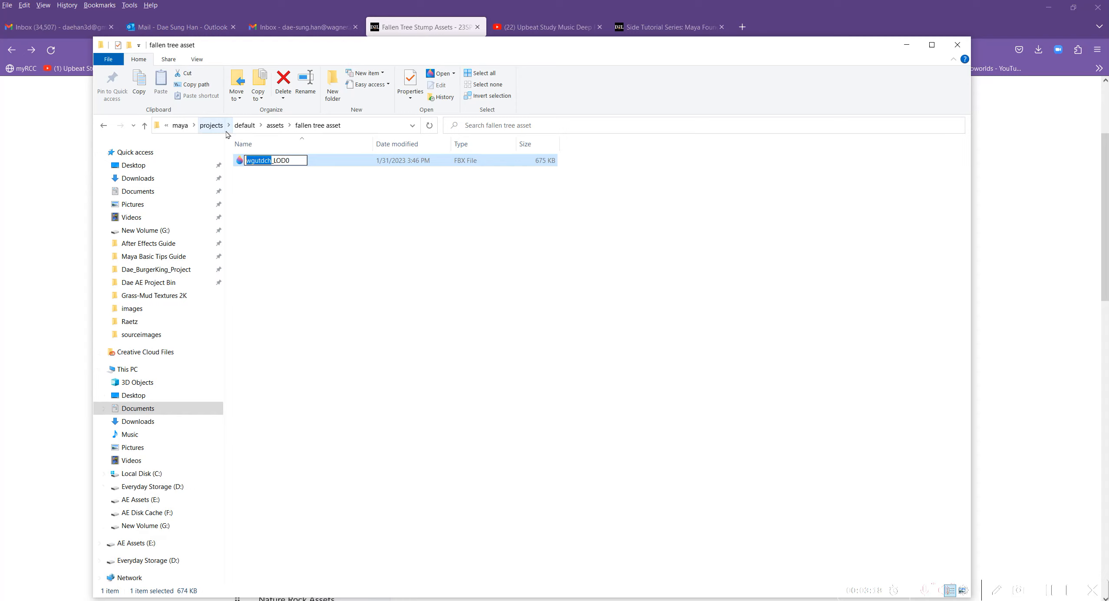
text(fallen)
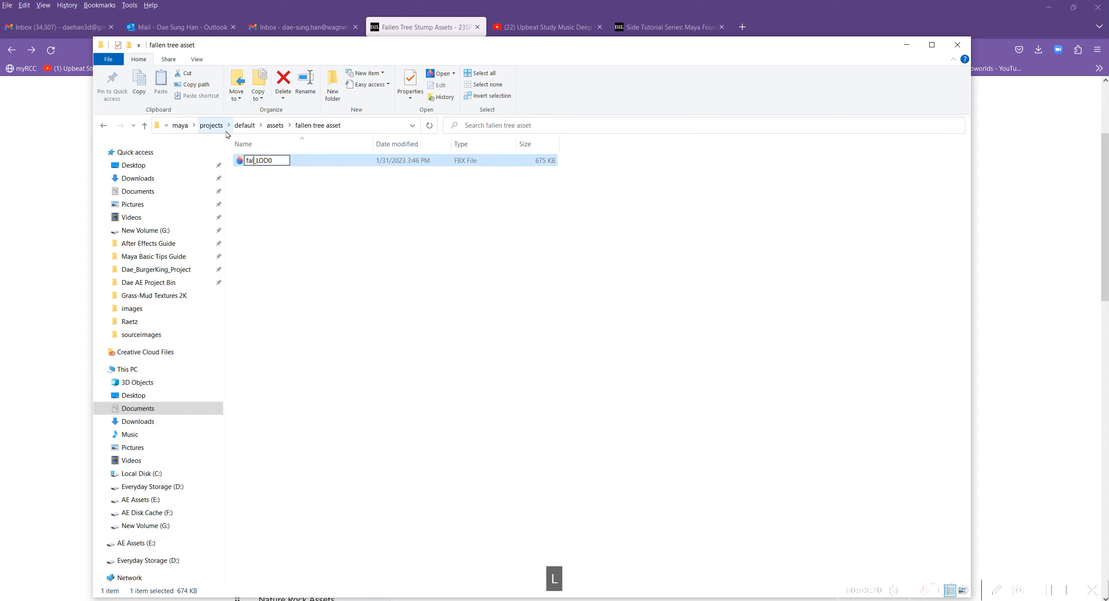
text(_tree)
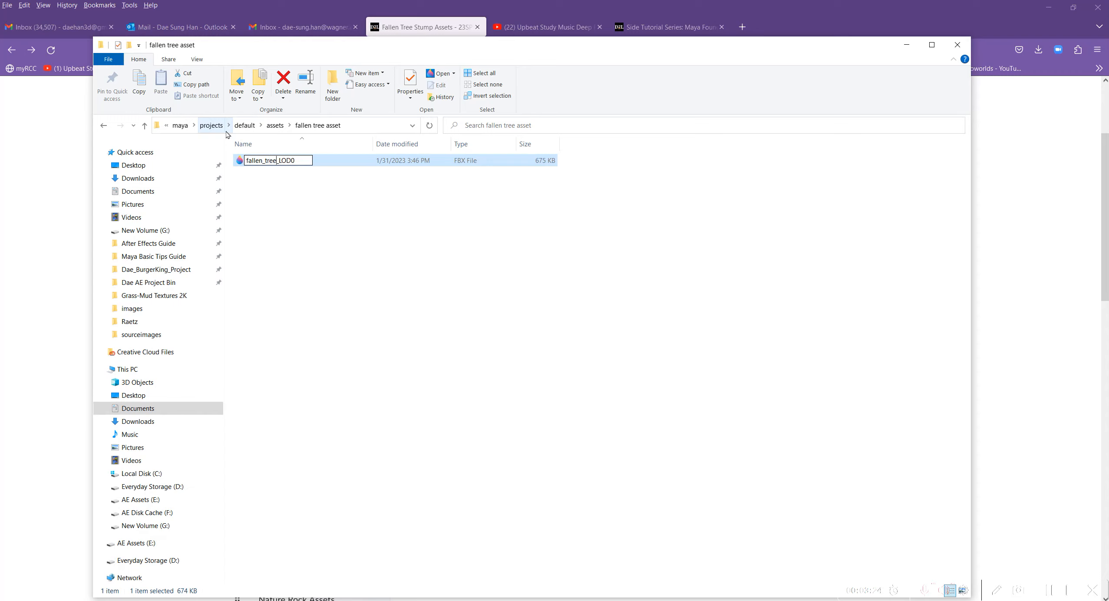
key(Return)
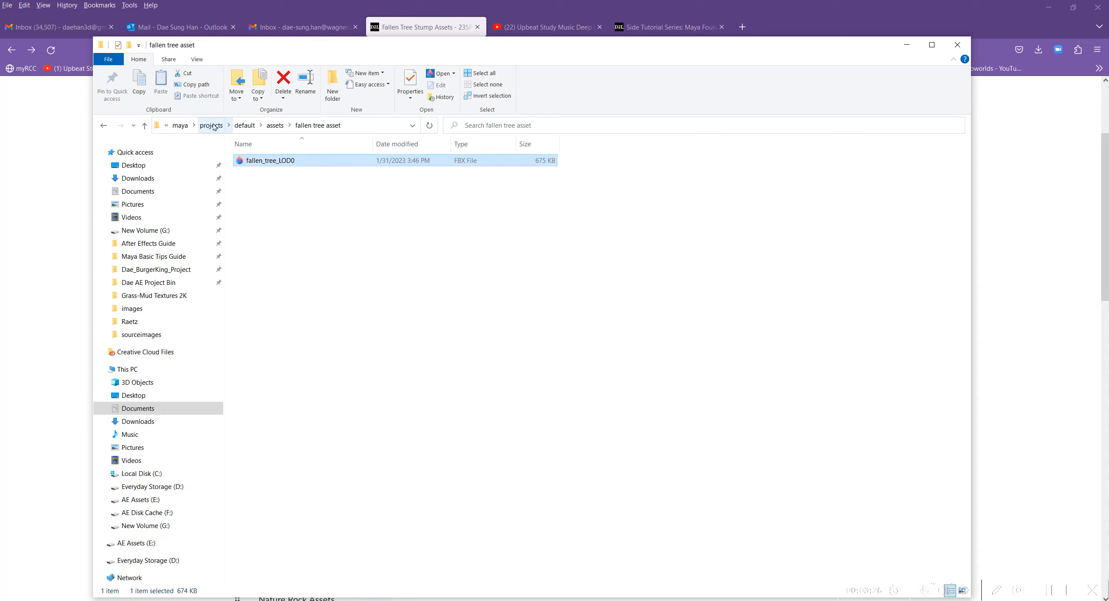
click(466, 198)
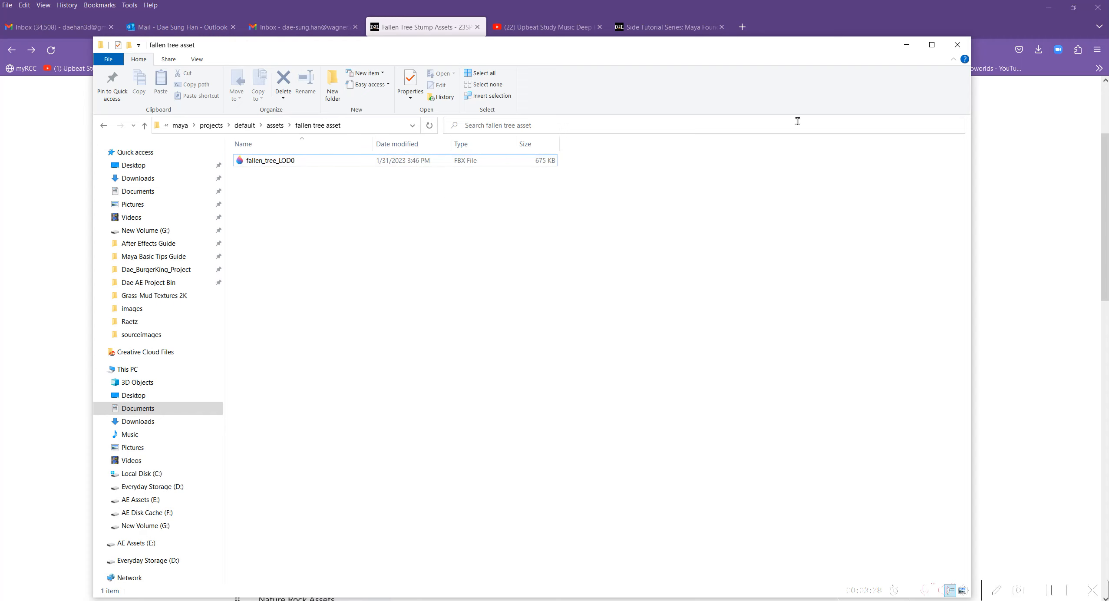
Return to the Fallen Tree Stump Assets page, download the wgutdch_4K_Albedo image and show it in its containing folder.
drag(840, 52, 0, 187)
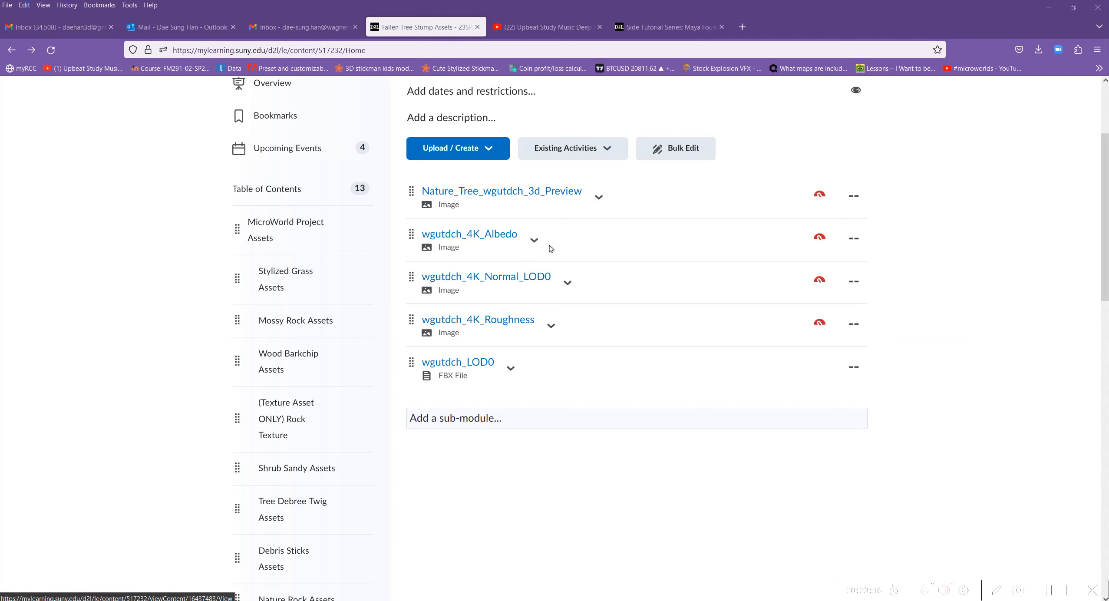
click(533, 243)
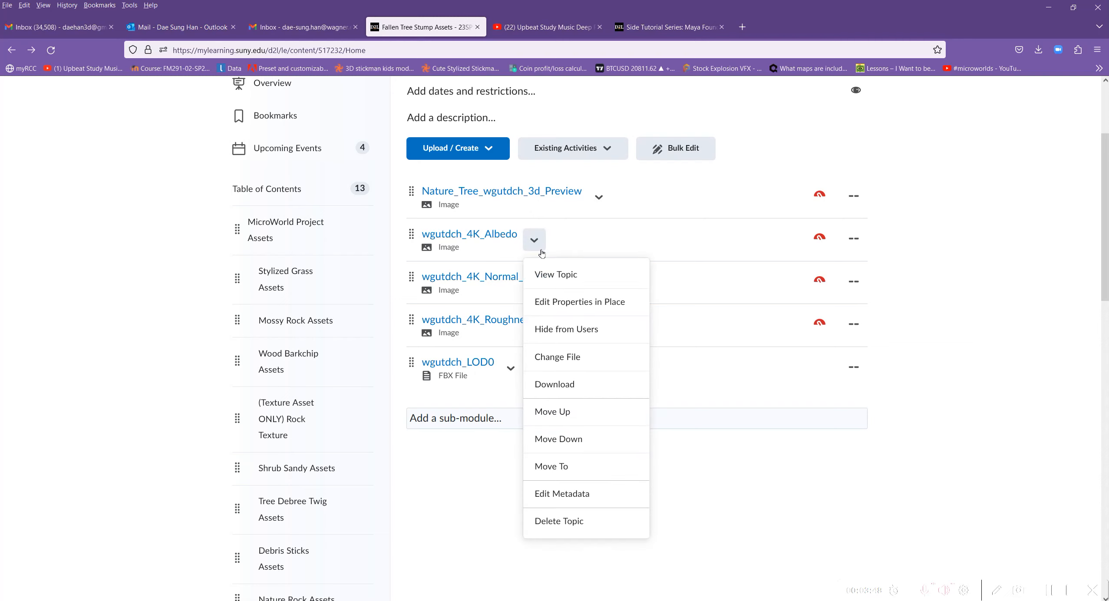
click(561, 385)
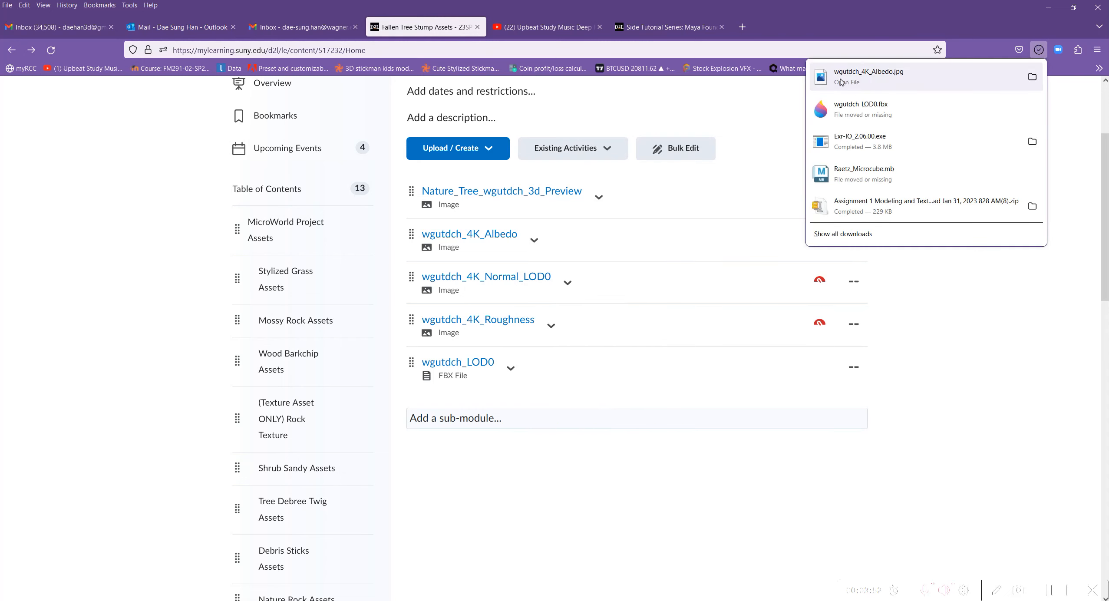
click(1032, 77)
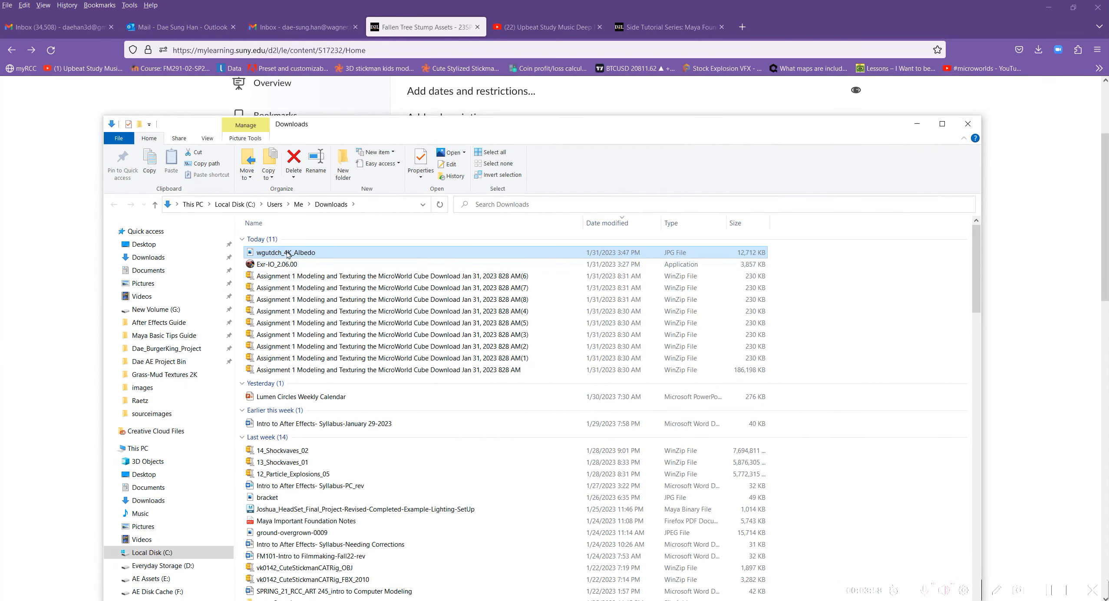
Move wgutdch_4K_Albedo from Downloads into Documents > maya > projects > default > assets > fallen tree asset, and reopen that folder from assets.
right_click(288, 255)
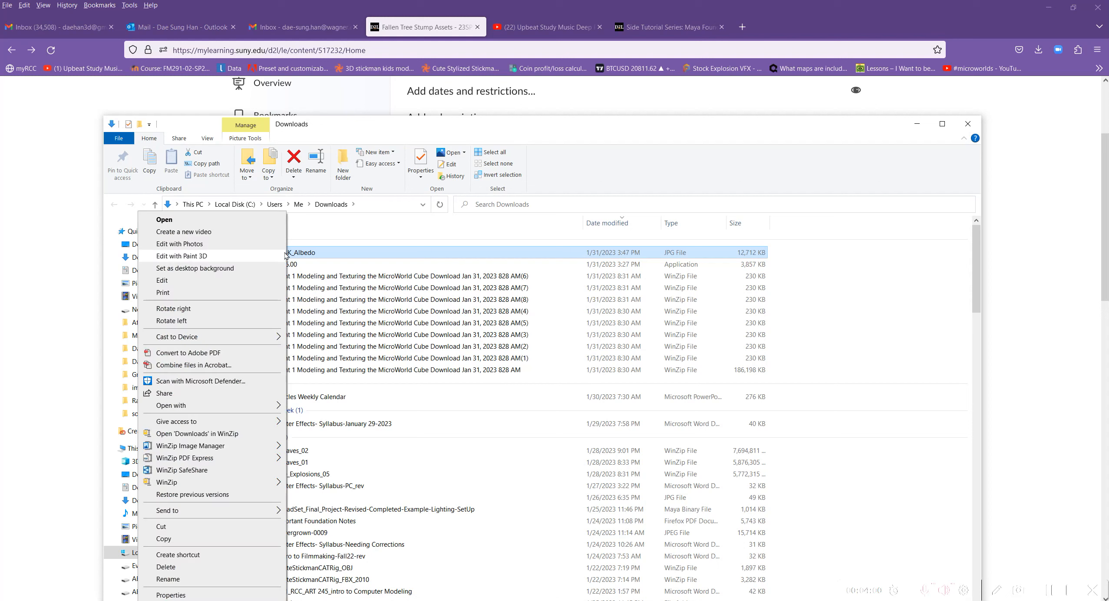
click(189, 526)
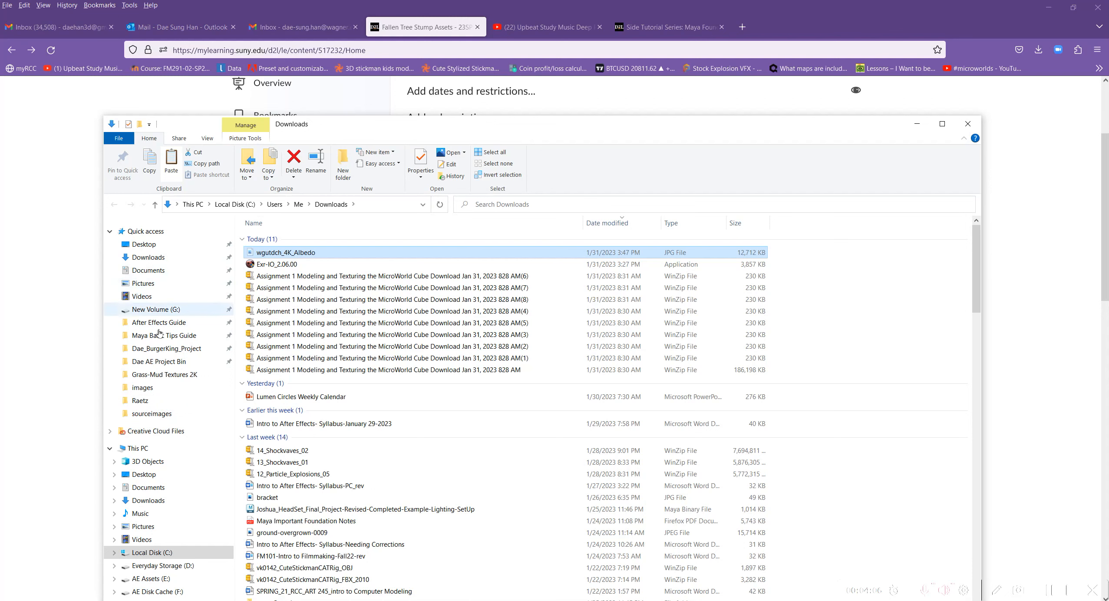
click(156, 415)
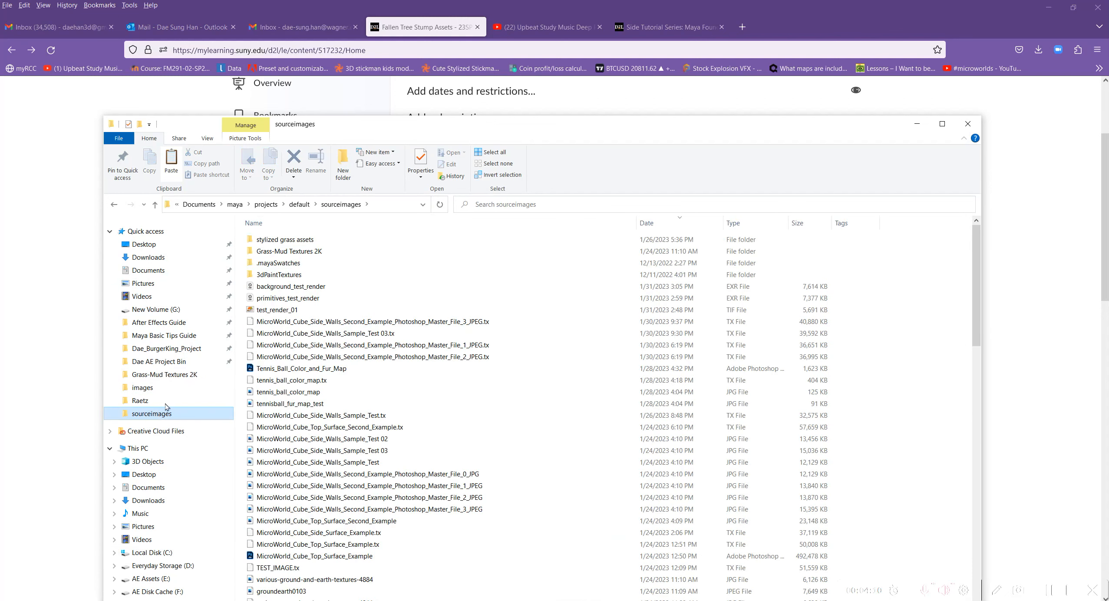
drag(100, 208, 27, 209)
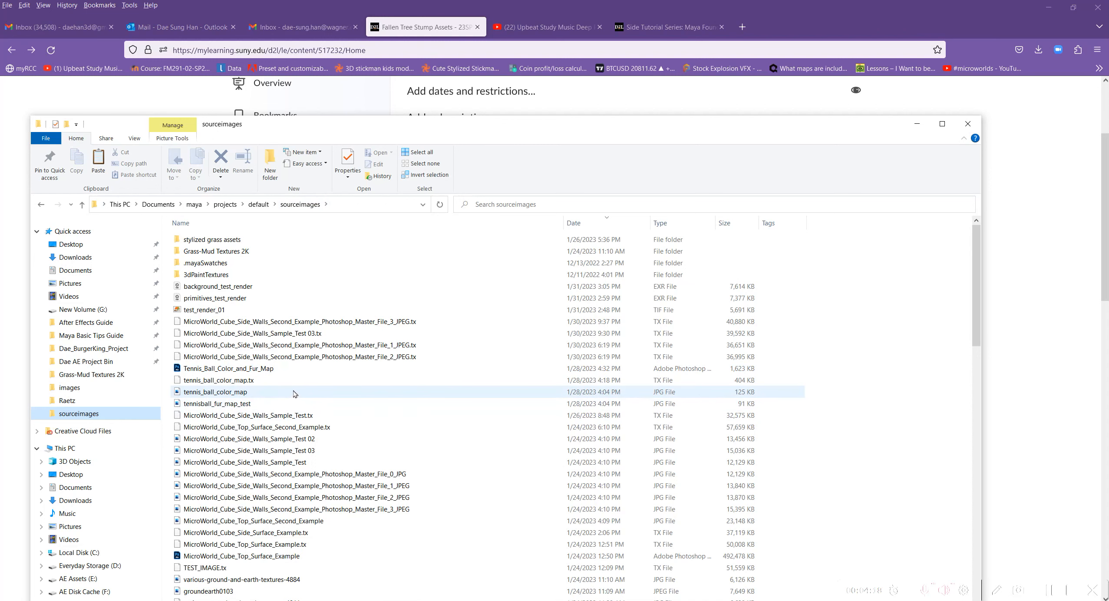
click(260, 206)
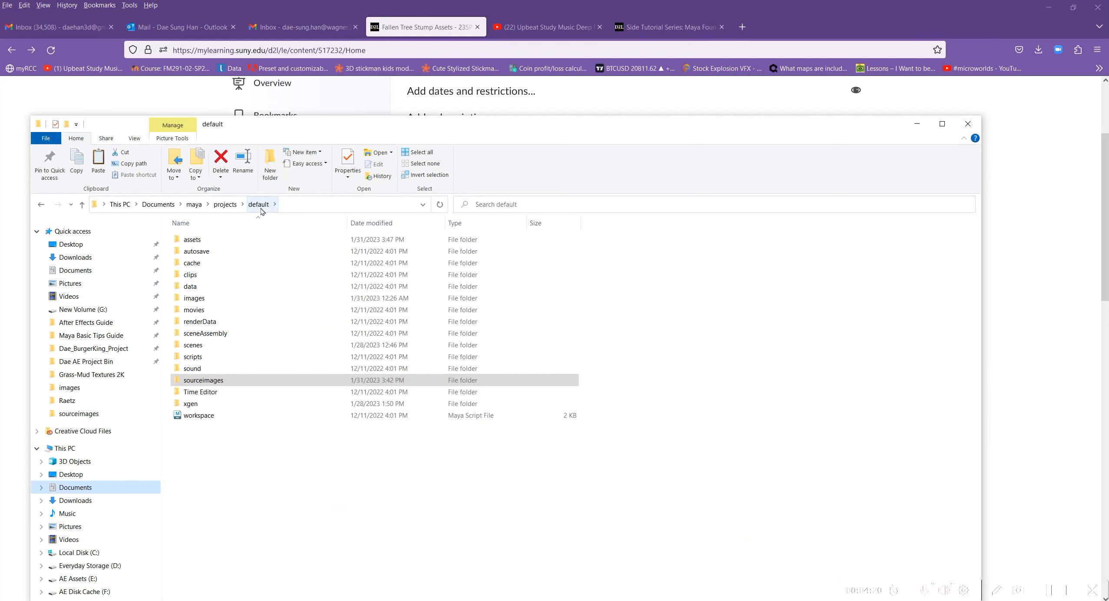
double_click(198, 240)
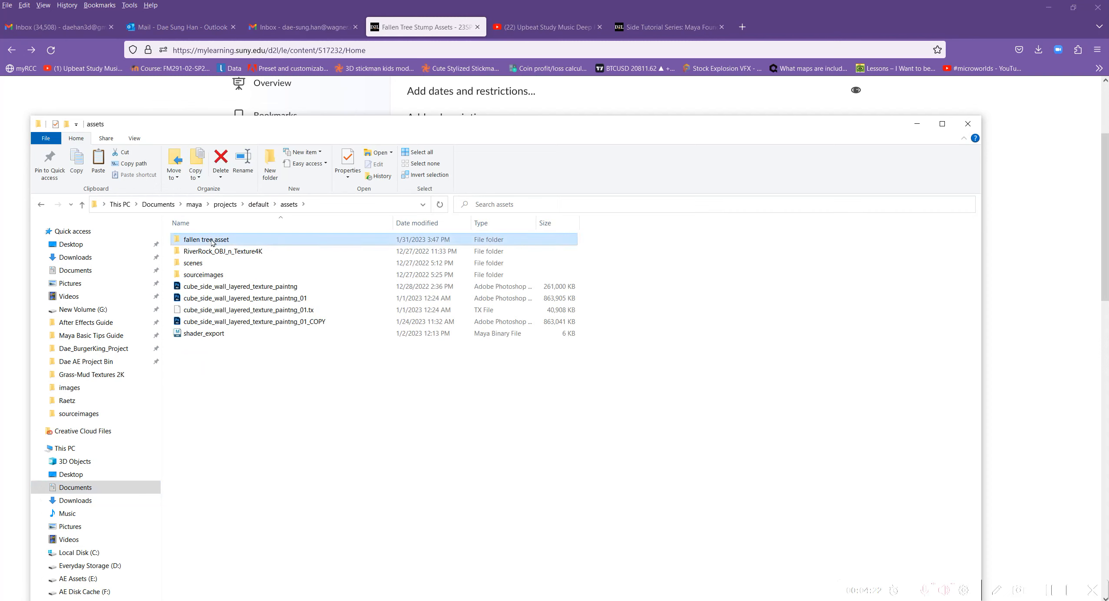
double_click(207, 241)
right_click(217, 303)
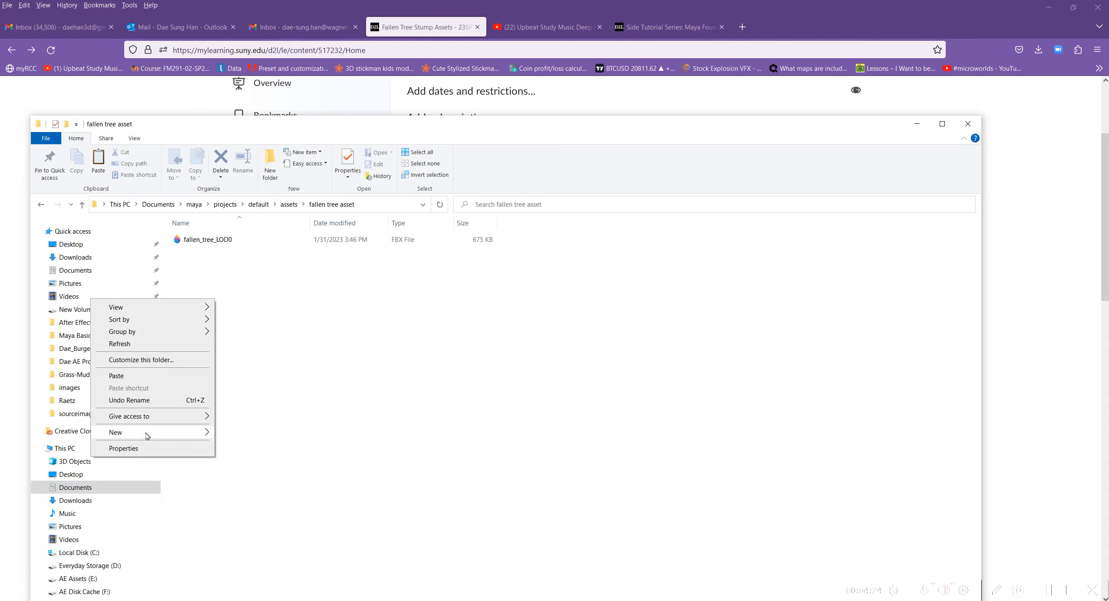
click(134, 375)
click(290, 346)
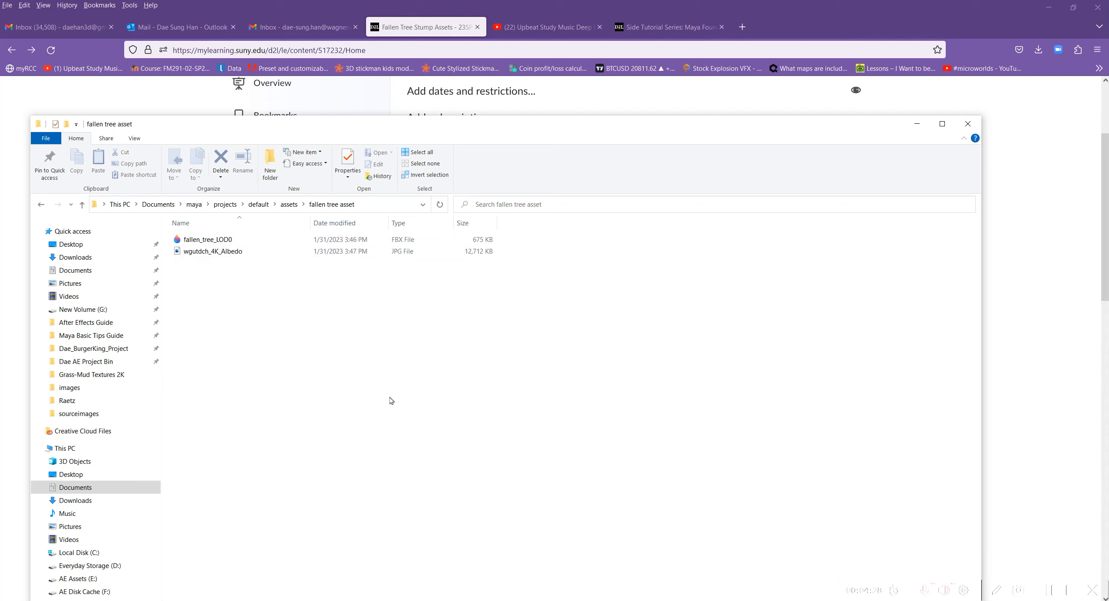
click(287, 205)
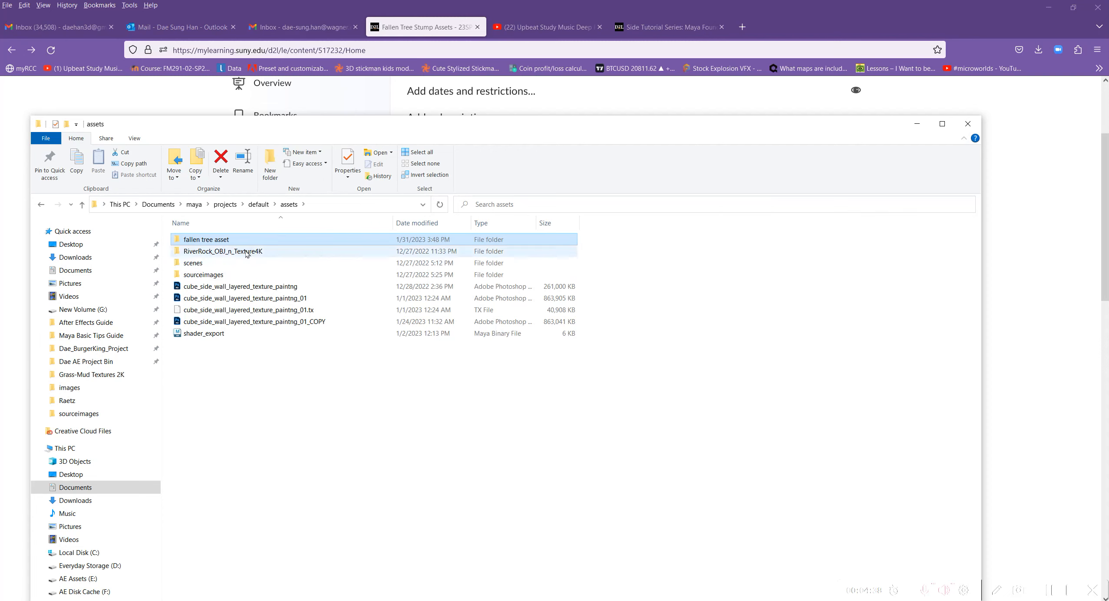
double_click(235, 239)
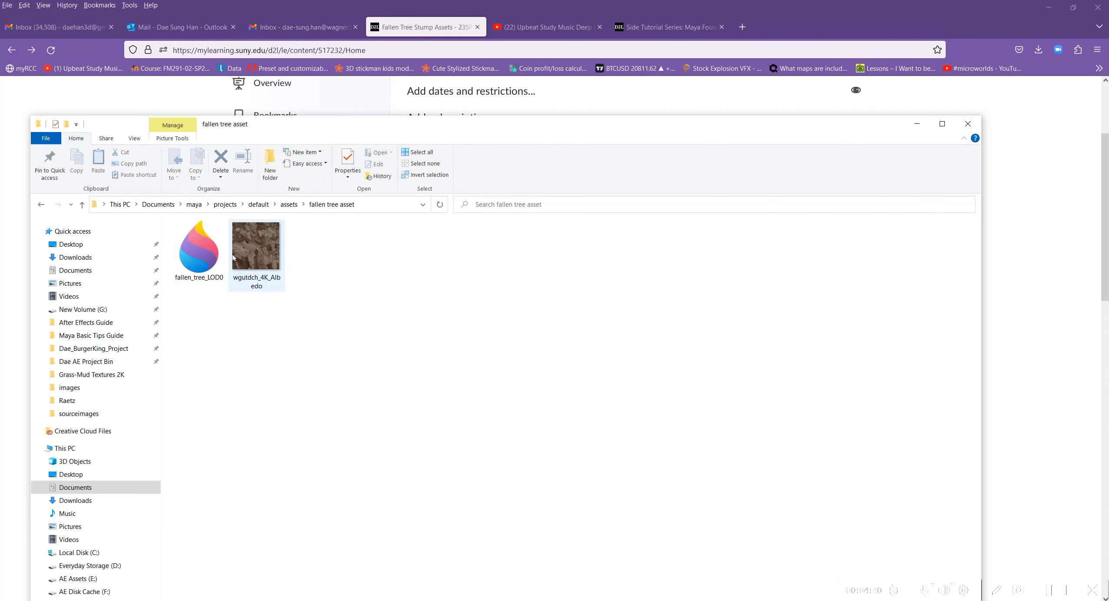
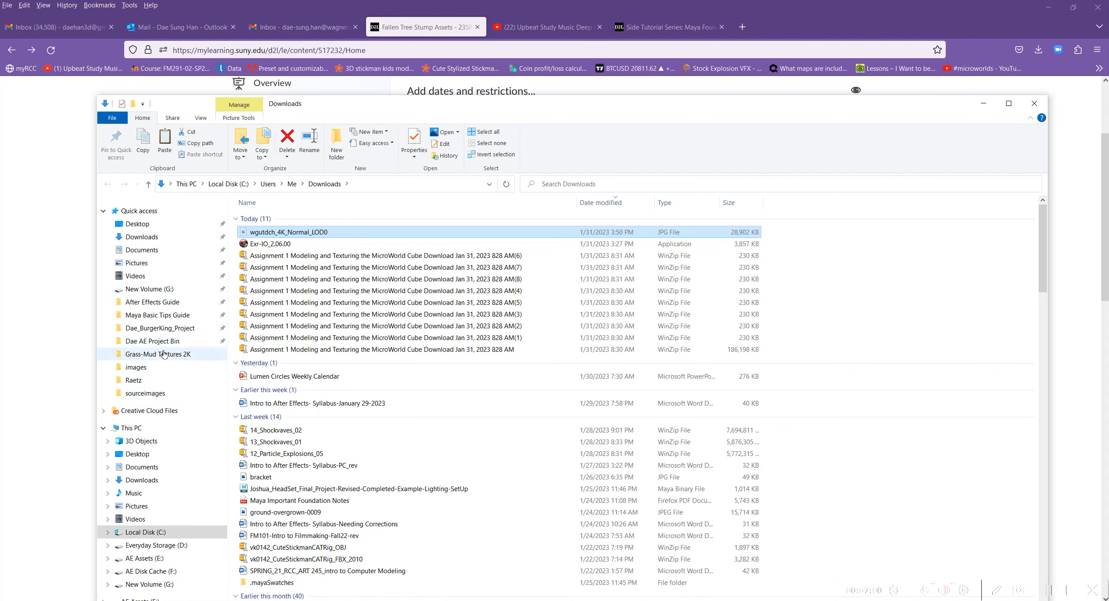
Move wgutdch_4K_Normal_LOD0 from Downloads into Documents > maya > projects > default > assets > fallen tree asset.
click(145, 393)
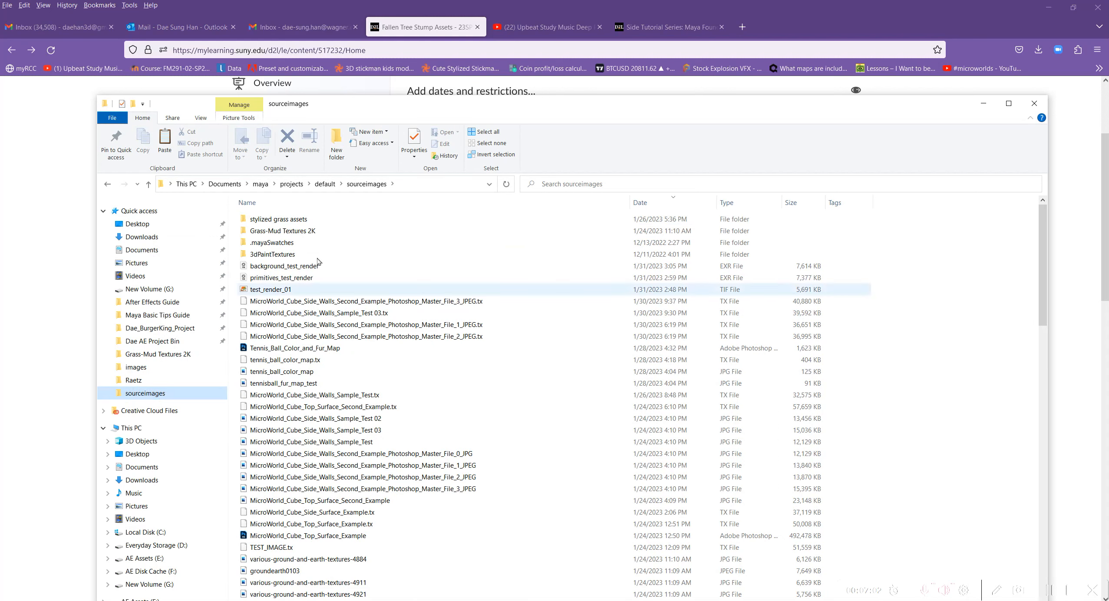
click(324, 184)
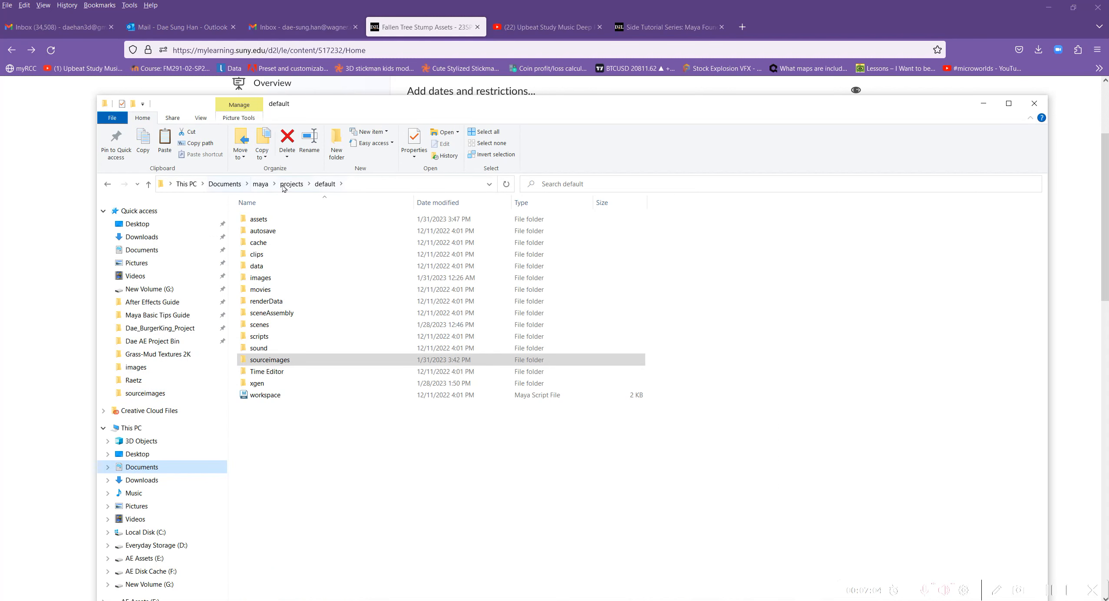
double_click(256, 219)
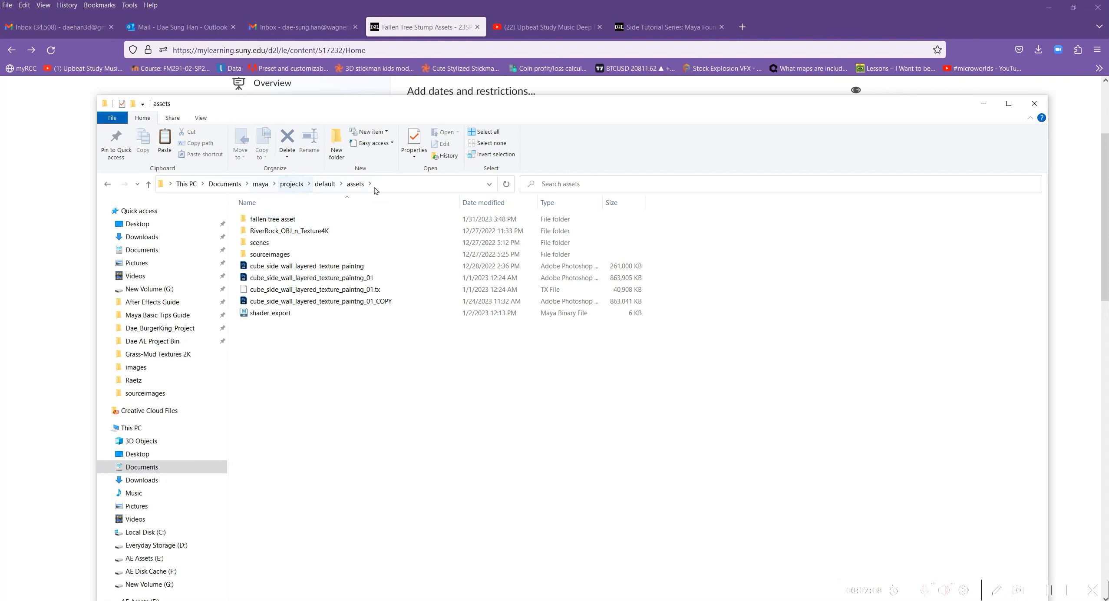
click(324, 184)
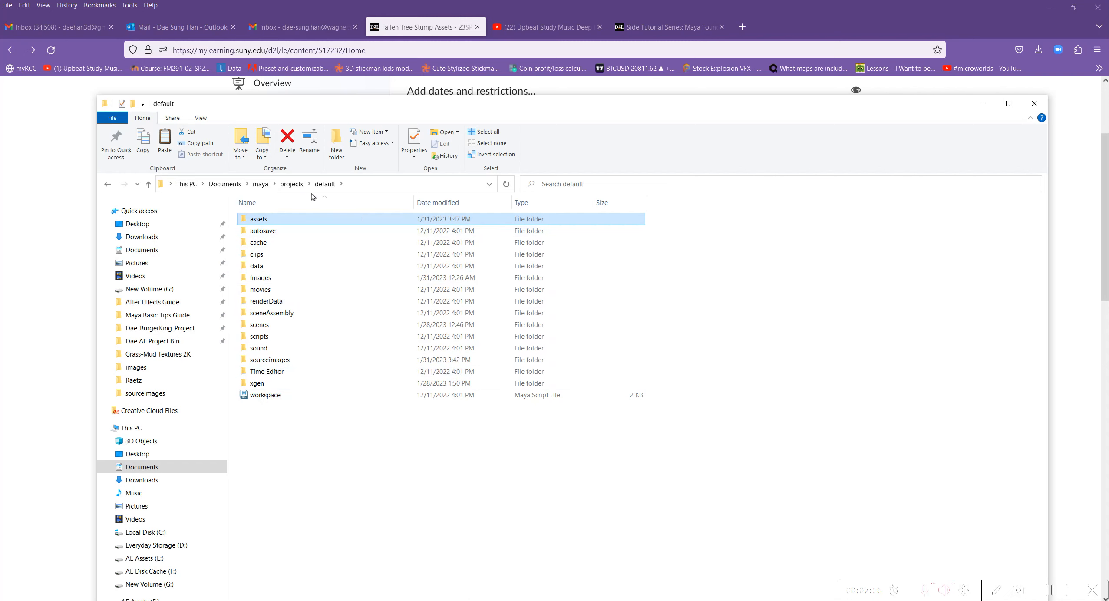
click(325, 184)
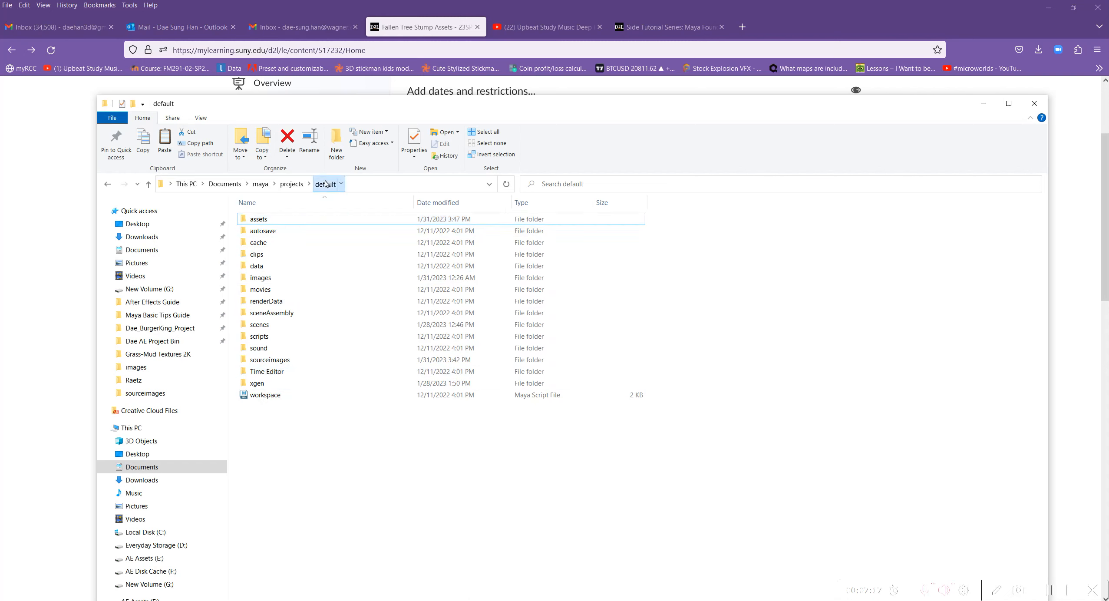
double_click(260, 221)
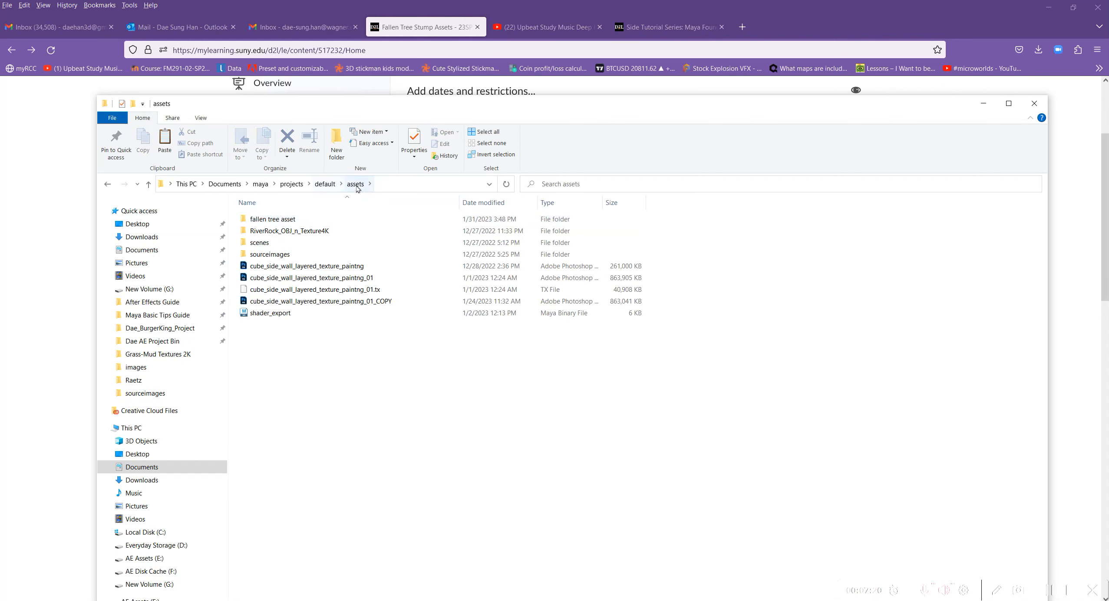
double_click(285, 221)
right_click(285, 293)
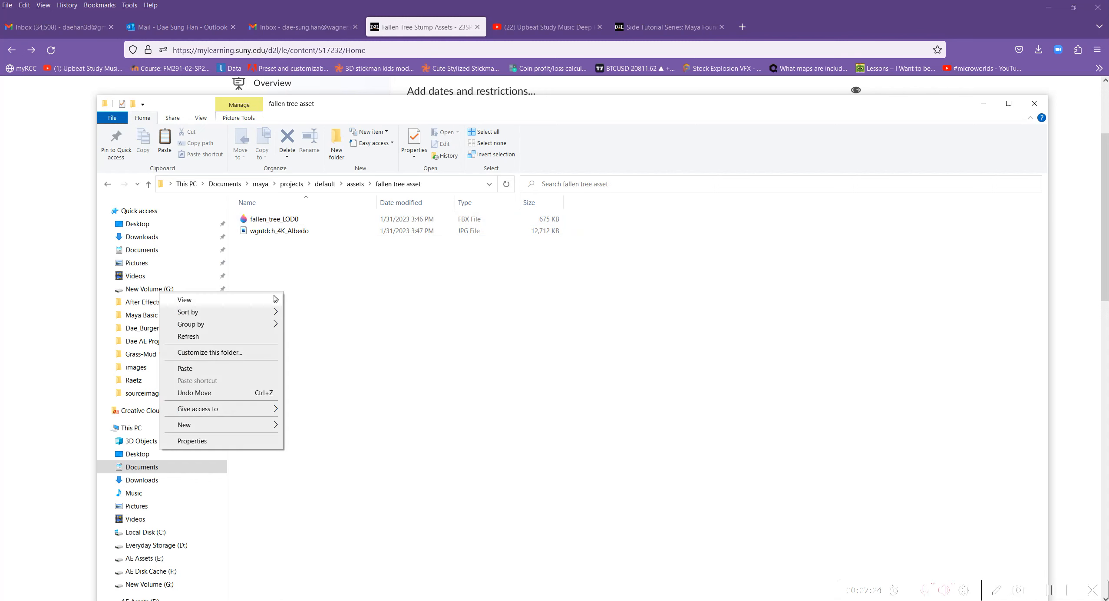
click(210, 369)
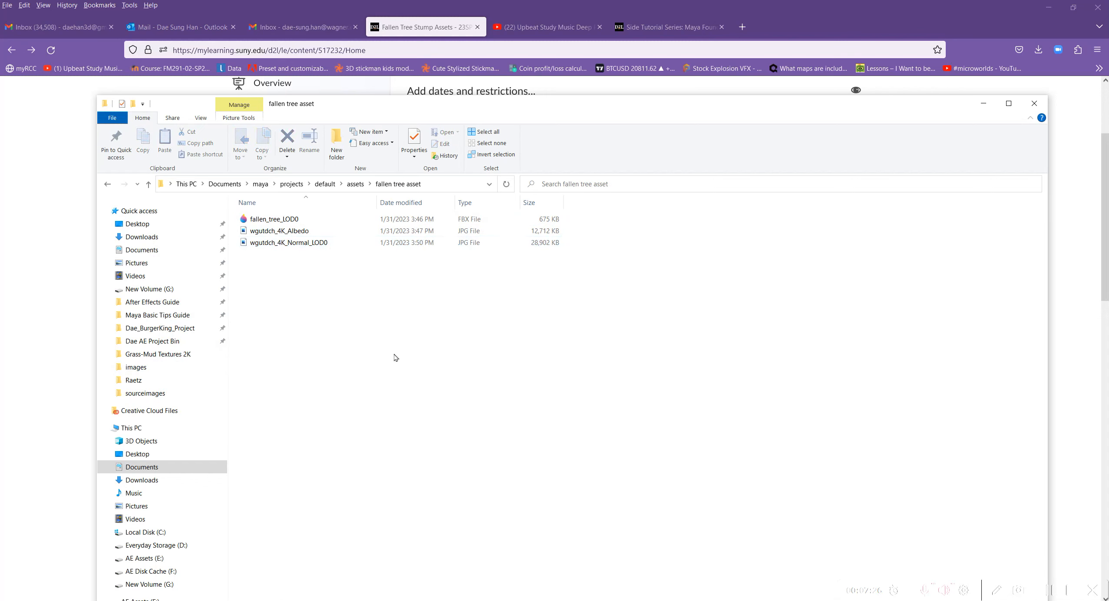
Open the wgutdch_4K_Normal_LOD0 image to examine the normal map, and close the viewer.
click(306, 244)
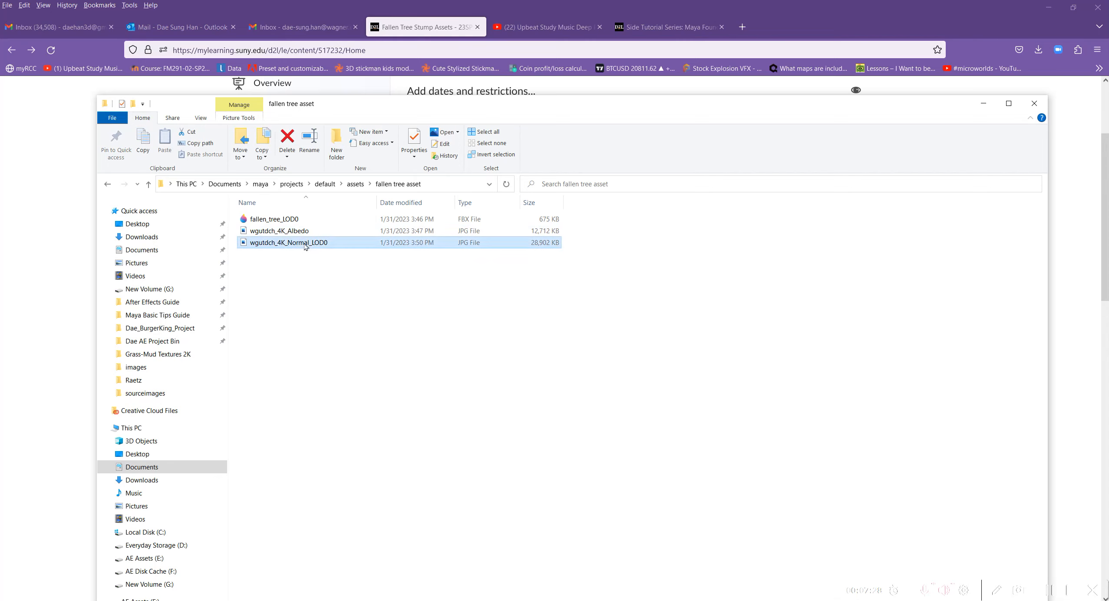
double_click(292, 243)
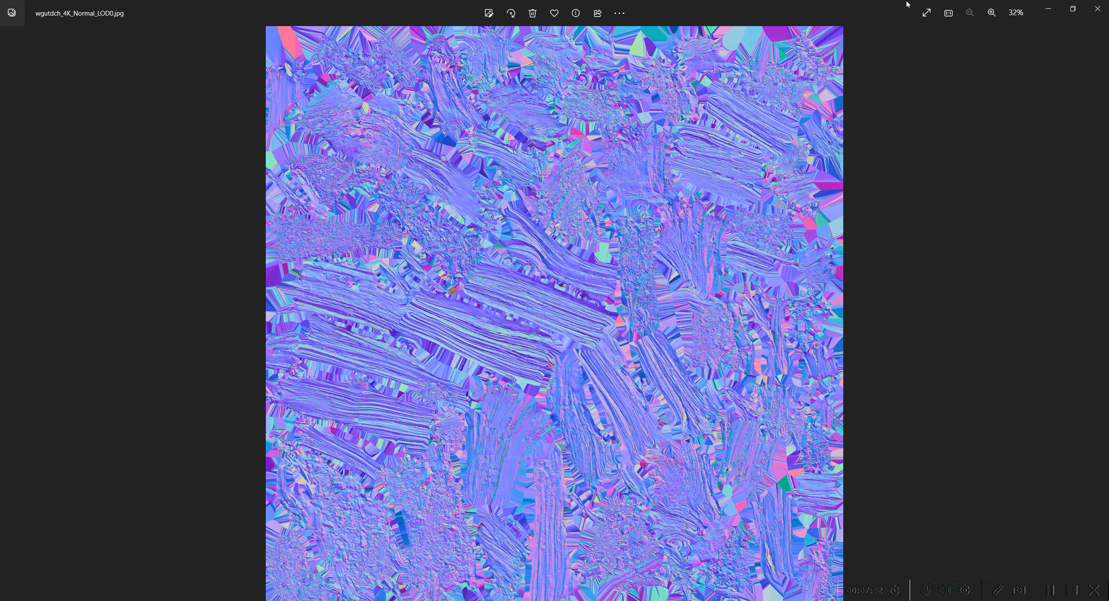
click(1097, 9)
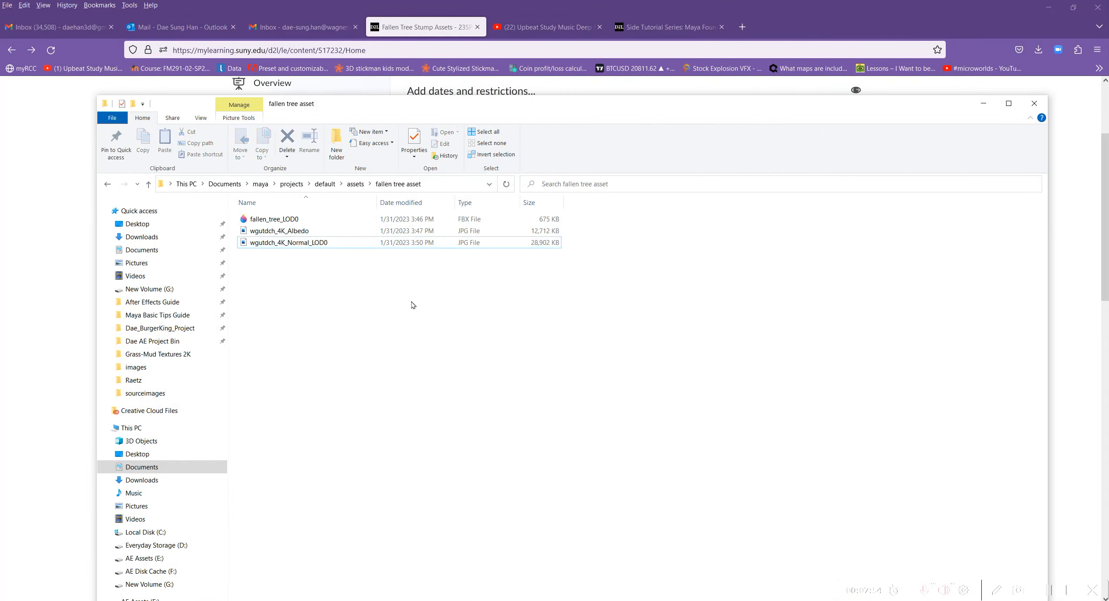
Return to the Fallen Tree Stump Assets page, download the wgutdch_4K_Roughness image and show it in its containing folder.
drag(589, 111, 0, 226)
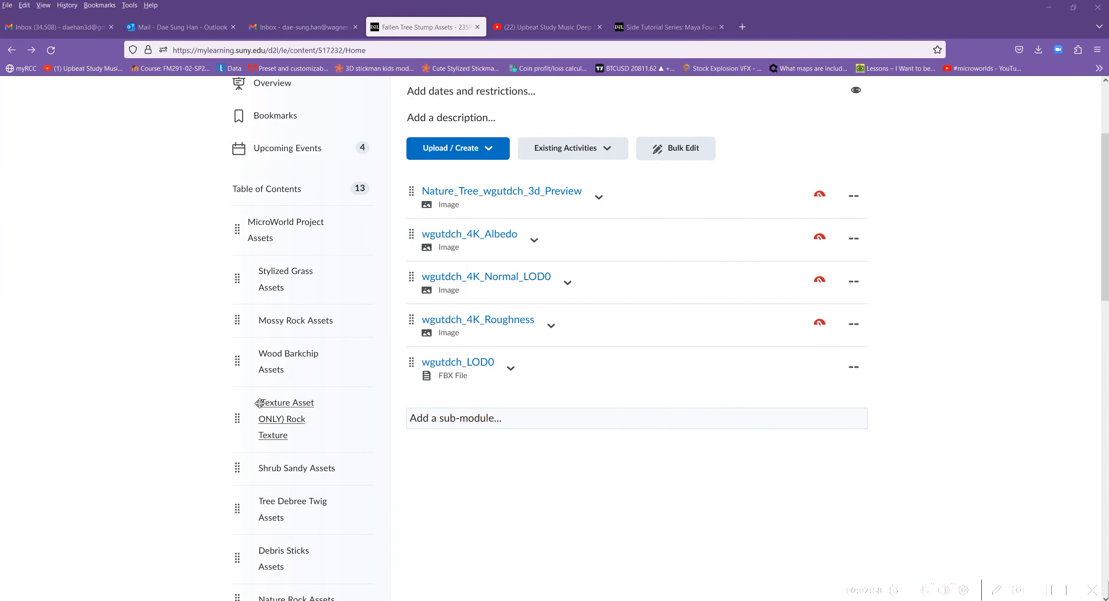
click(551, 326)
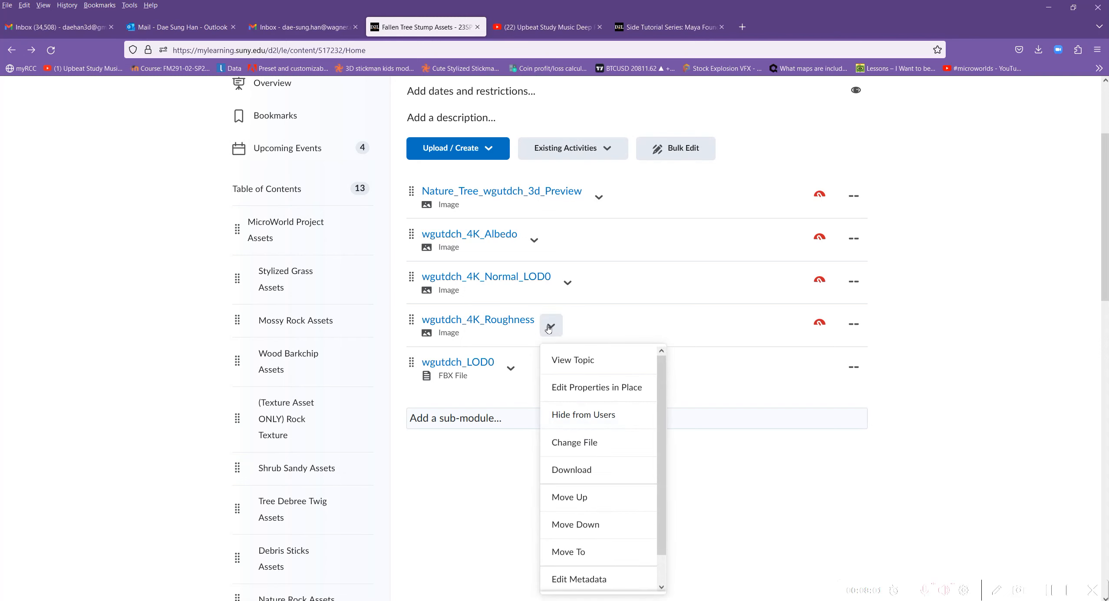
click(593, 474)
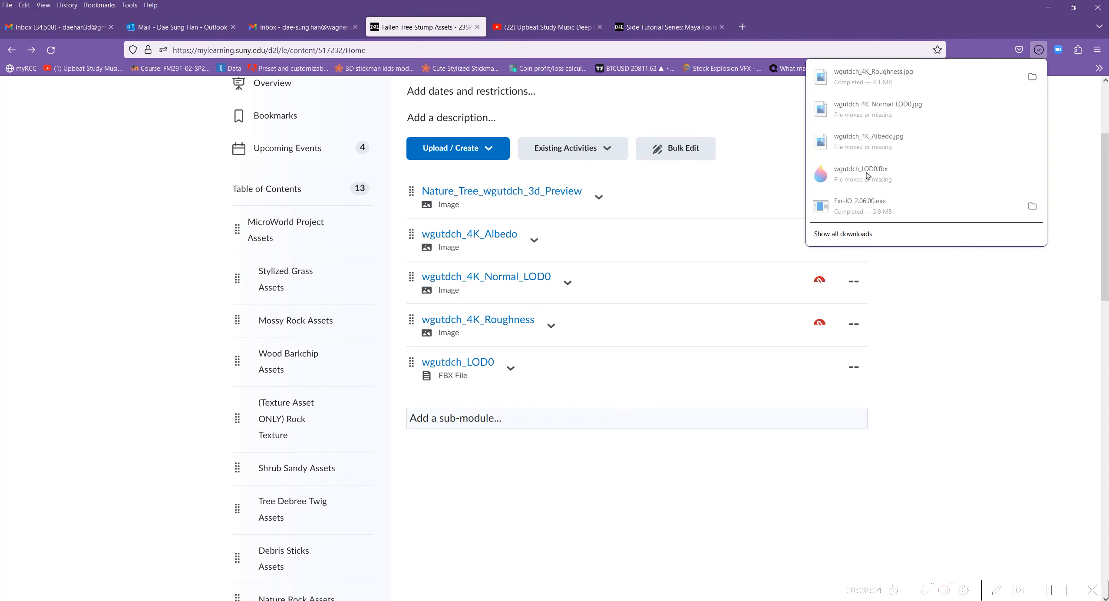
click(1033, 76)
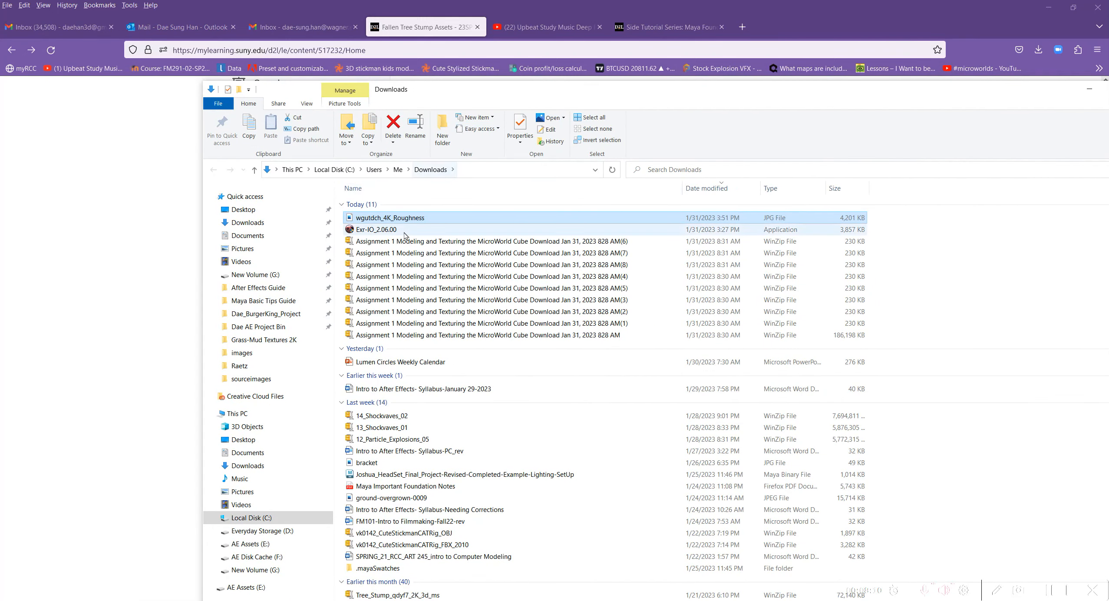
Move wgutdch_4K_Roughness from Downloads into the fallen tree asset folder inside the default Maya project's assets folder.
right_click(420, 219)
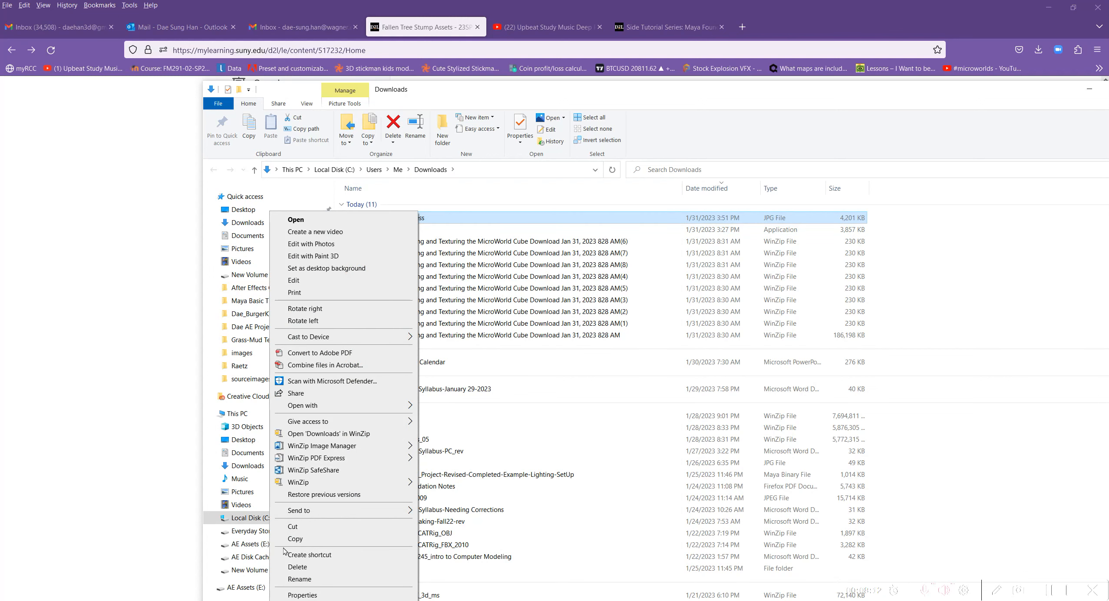
click(295, 539)
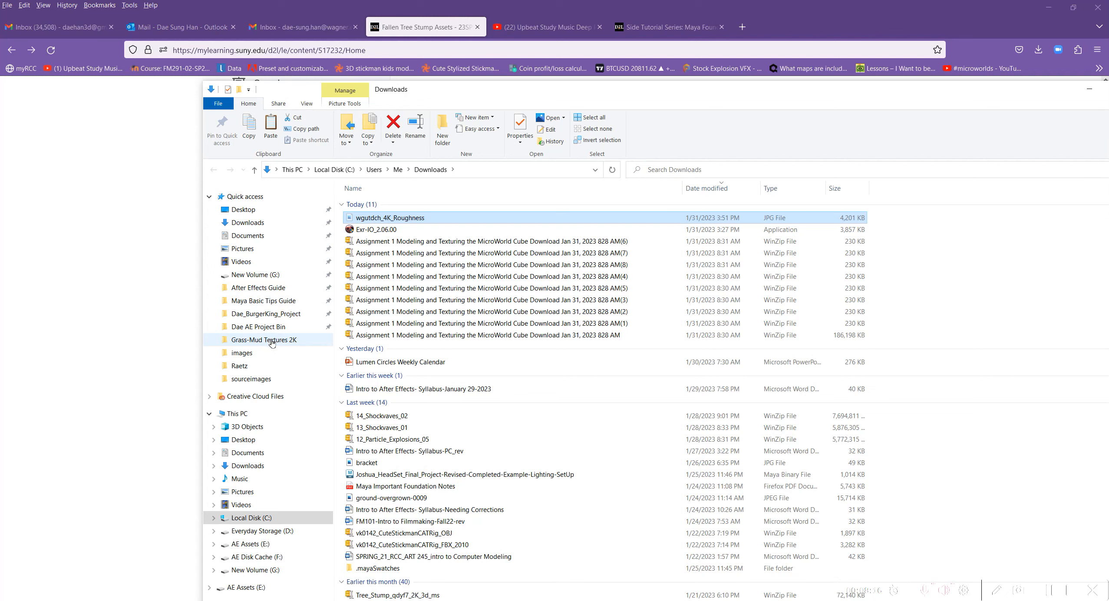
click(271, 379)
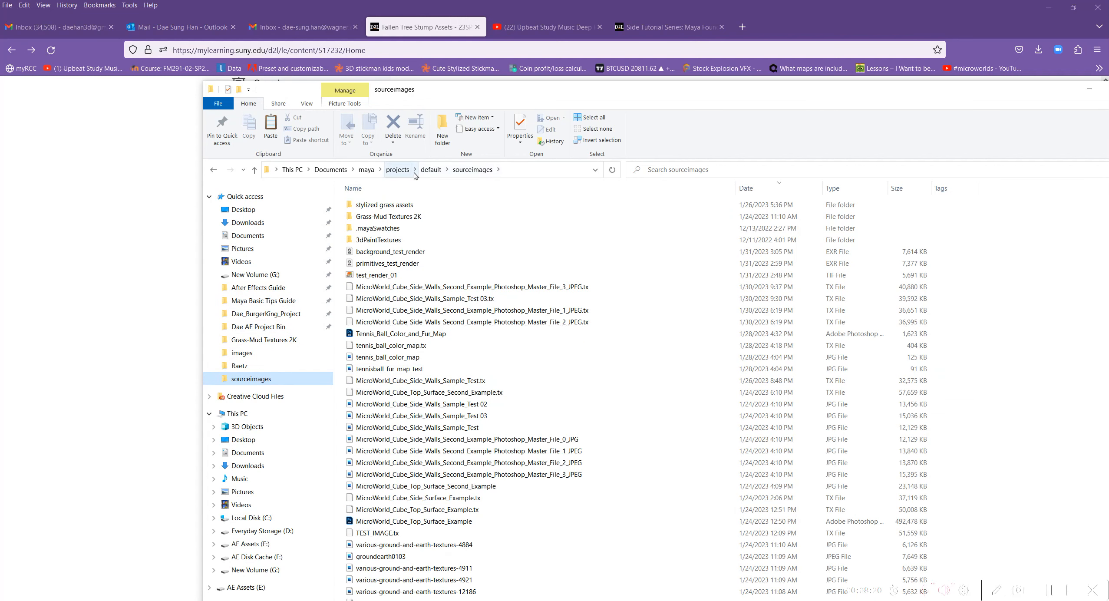
click(428, 171)
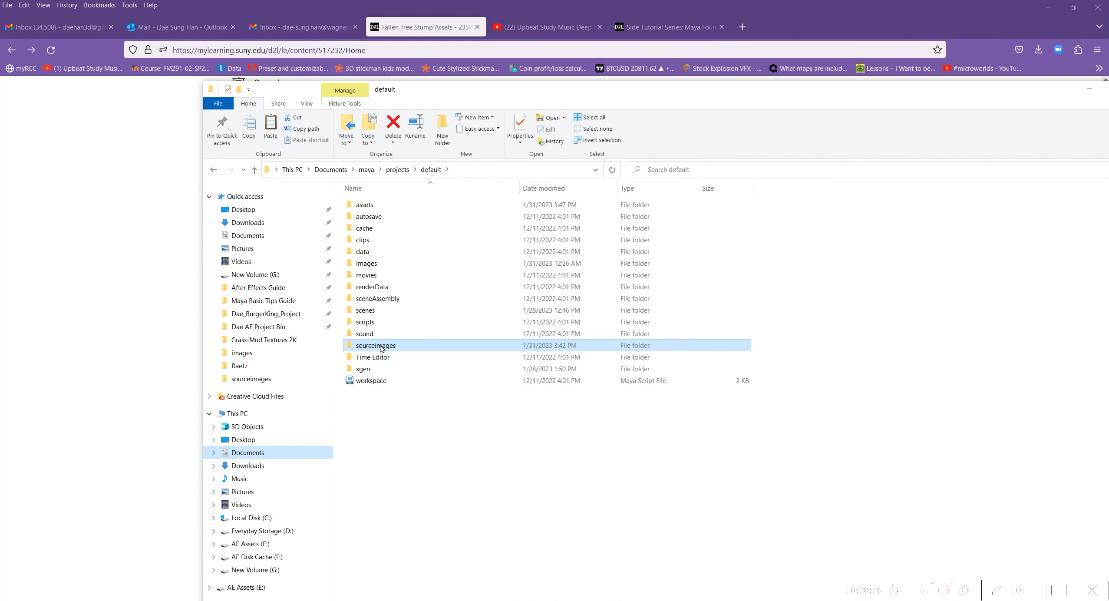
double_click(366, 205)
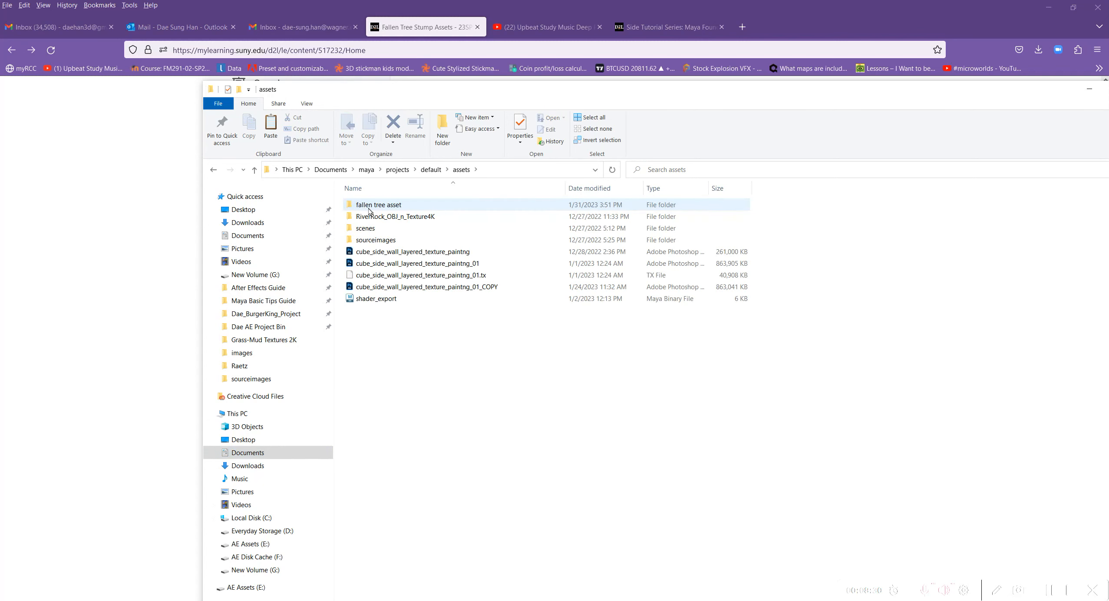
double_click(376, 209)
right_click(392, 269)
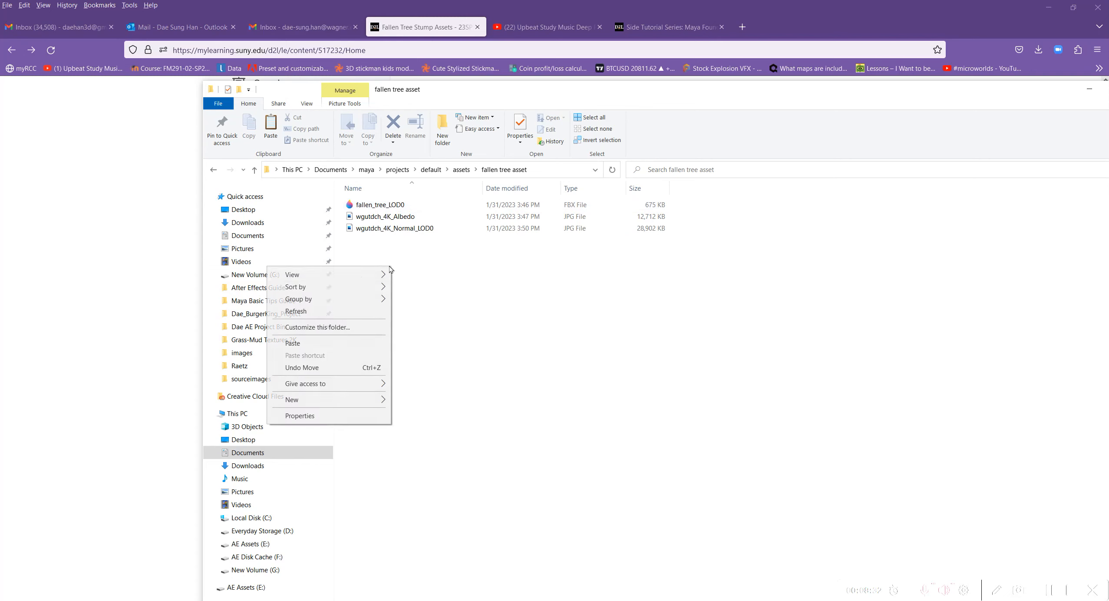
click(323, 343)
click(425, 313)
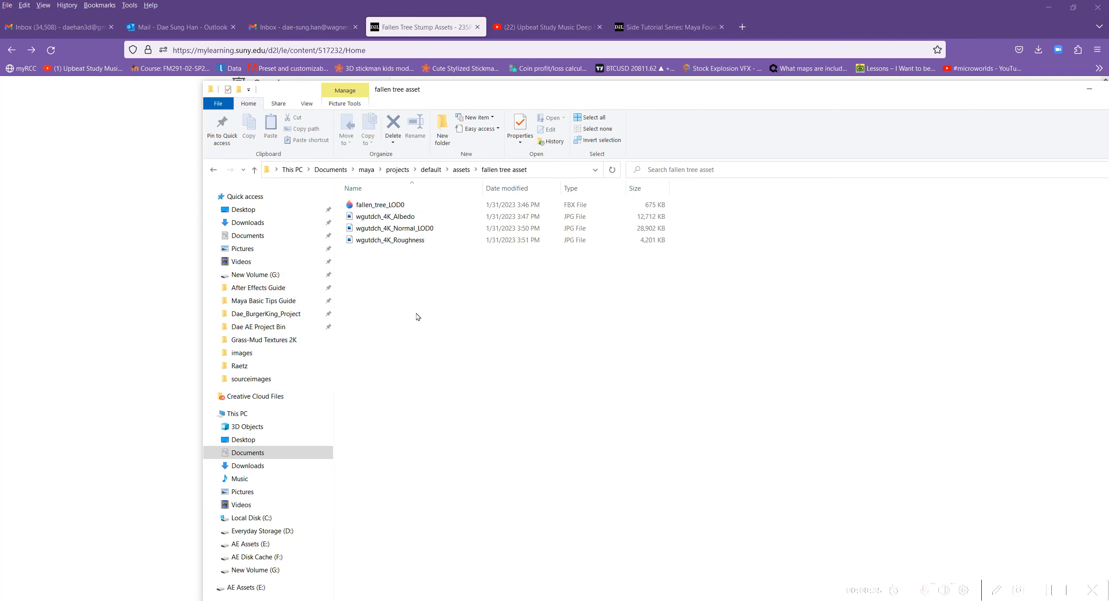
Pin the fallen tree asset folder to Quick access under New Volume (G:), open it there and move its window aside.
click(462, 169)
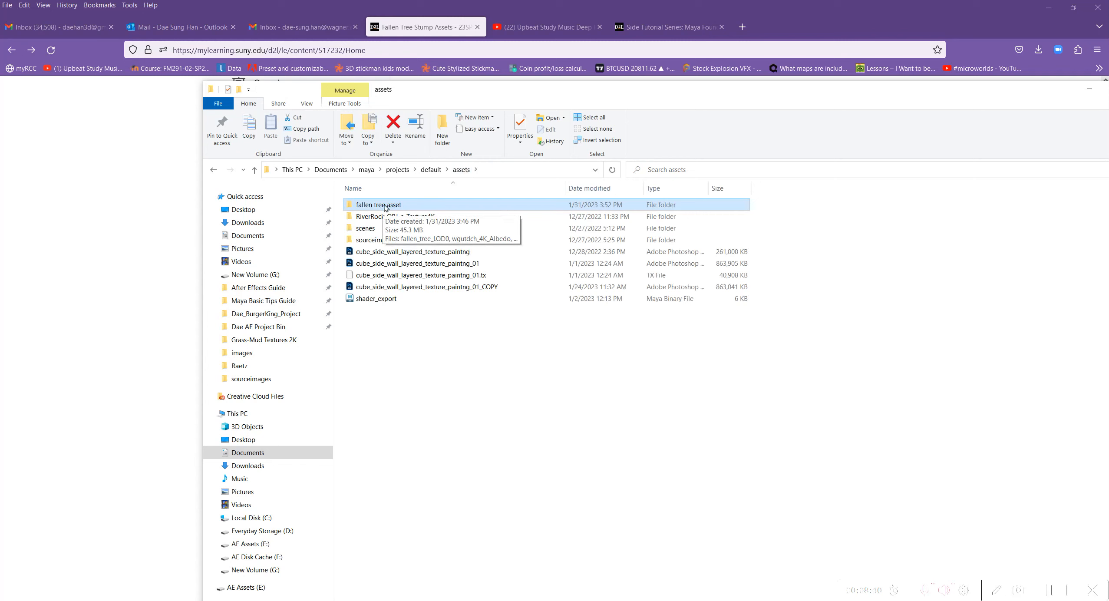
drag(386, 208, 267, 282)
click(248, 288)
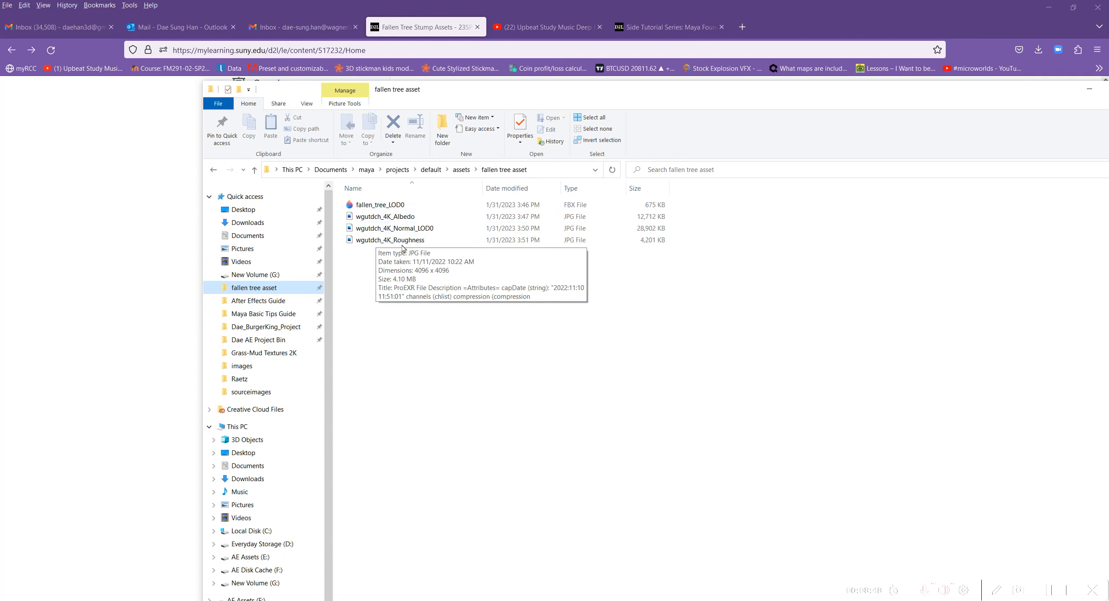
drag(673, 89, 0, 83)
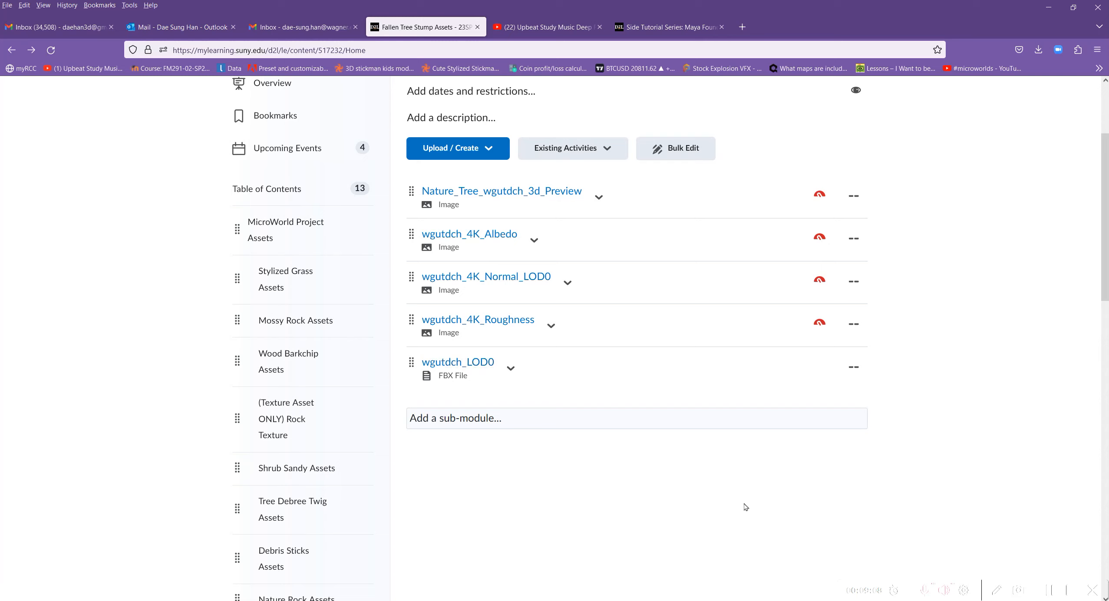
Switch to Maya and display the micro world cube with the default material in the perspective view, framed small with empty space around it.
drag(890, 18, 0, 174)
alt+drag(703, 280, 619, 314)
alt+drag(527, 302, 475, 309)
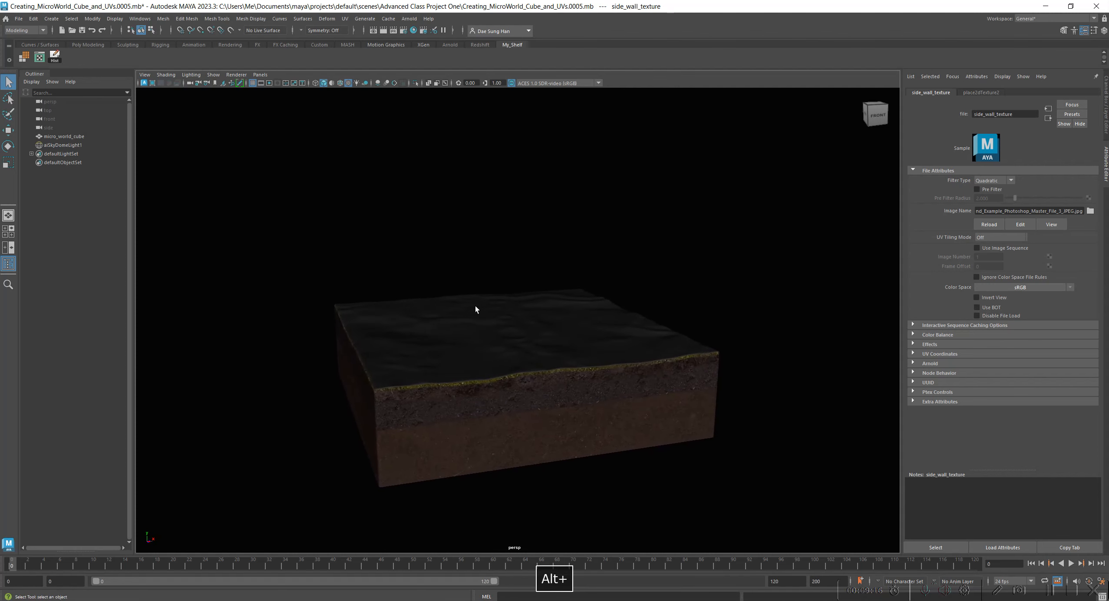
click(165, 74)
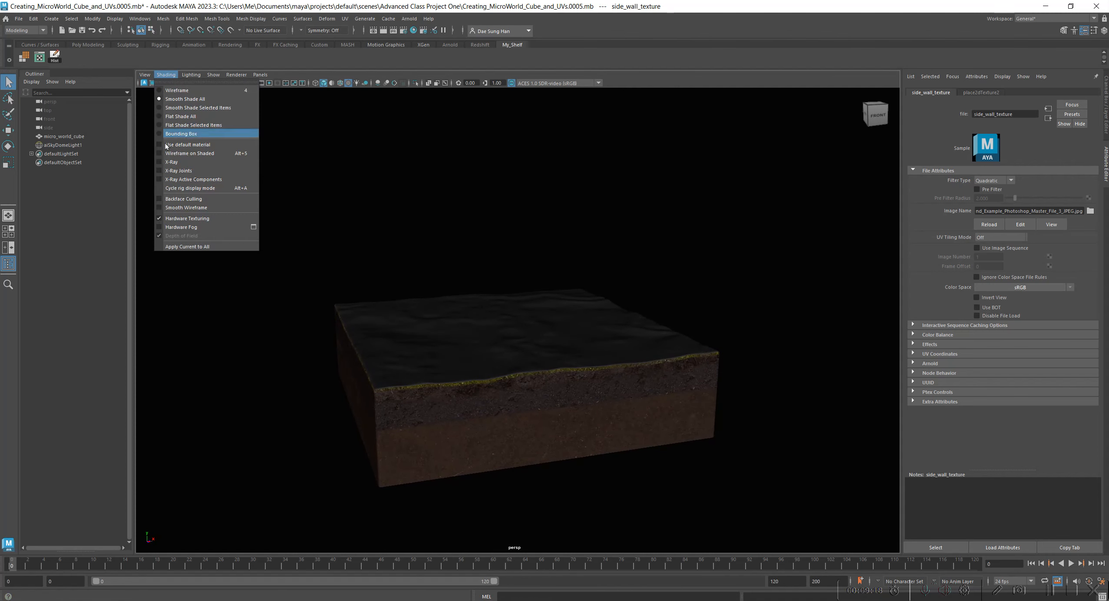
click(191, 146)
mouse_move(688, 317)
alt+mouse_down()
mouse_move(705, 326)
mouse_move(709, 306)
mouse_move(699, 307)
alt+mouse_up()
alt+middle_drag(562, 285, 587, 286)
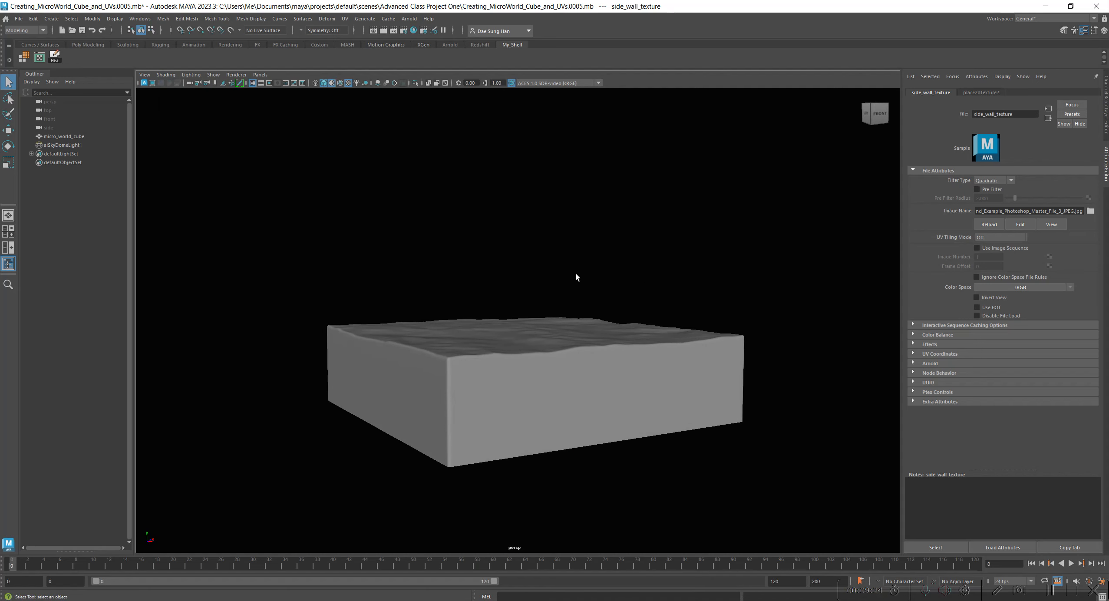
alt+drag(591, 275, 592, 319)
alt+right_drag(497, 260, 580, 299)
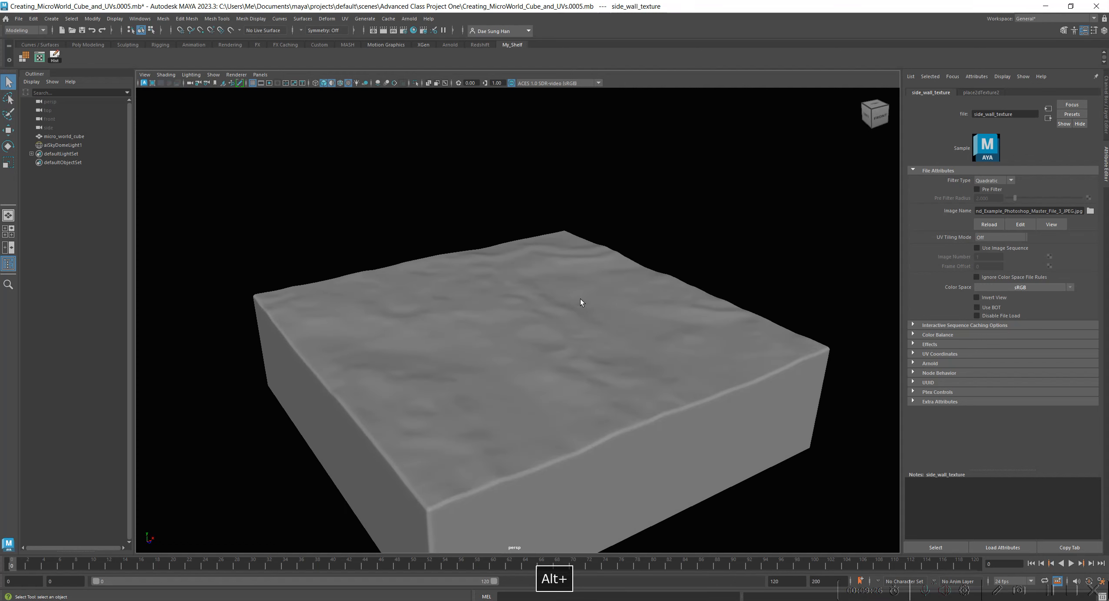
alt+right_drag(463, 277, 205, 205)
alt+drag(514, 282, 509, 272)
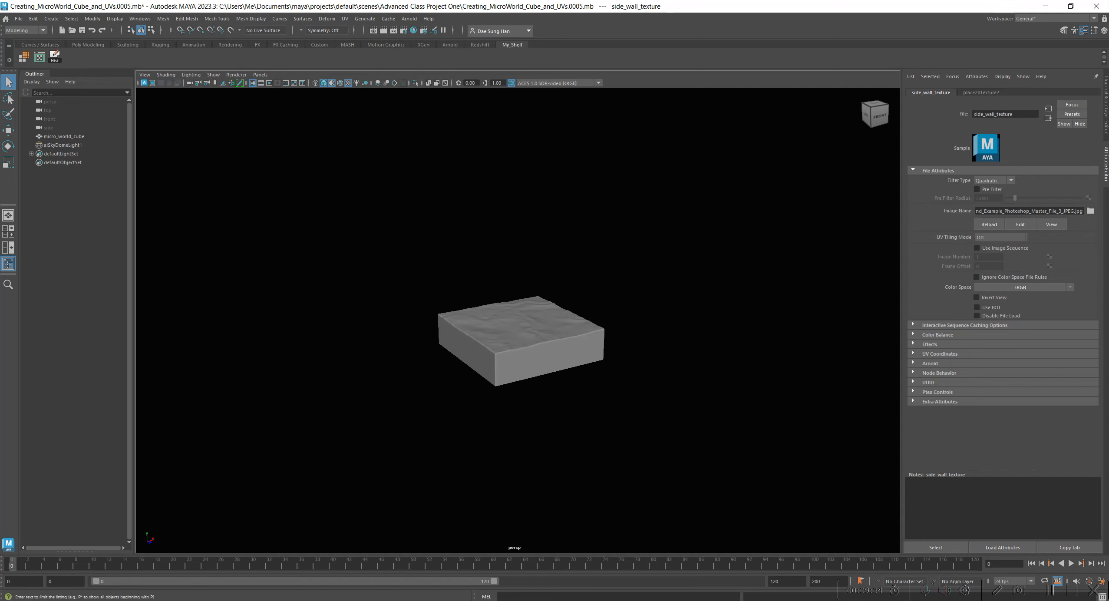
Close the extra open windows, including a leftover File Explorer window.
right_click(464, 600)
click(458, 594)
right_click(416, 600)
click(420, 591)
right_click(359, 600)
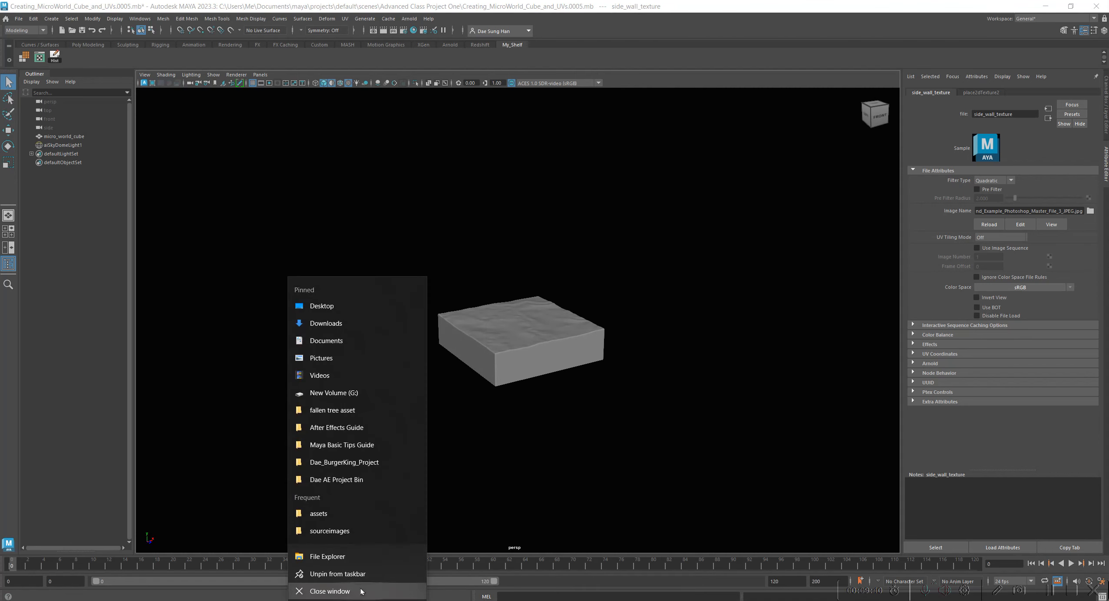
click(360, 591)
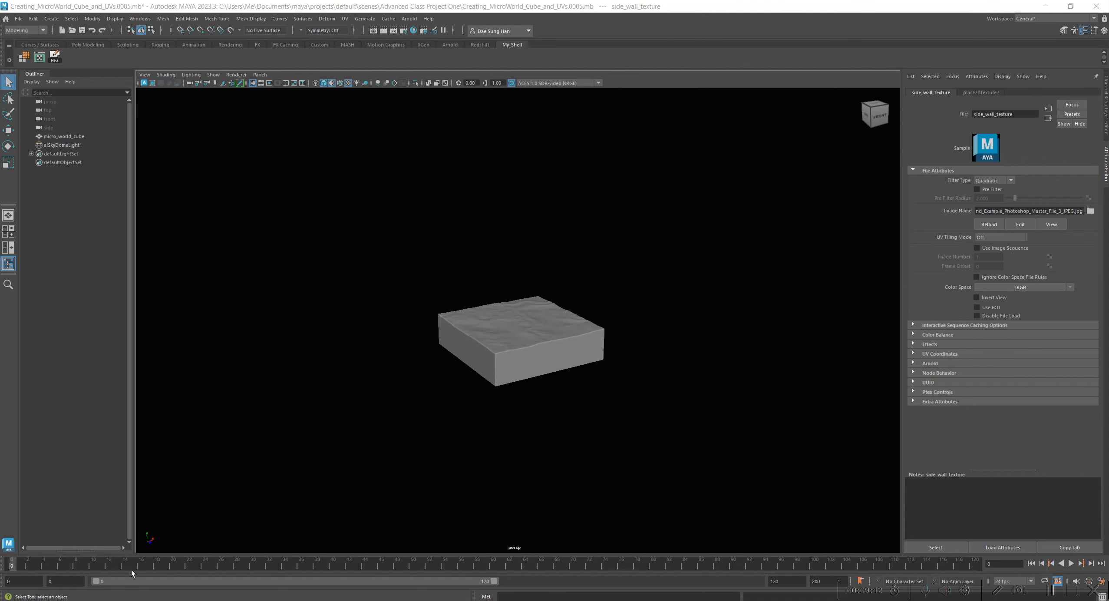
Bring the fallen tree asset File Explorer window over Maya and resize it so part of the perspective view stays uncovered.
drag(0, 189, 846, 189)
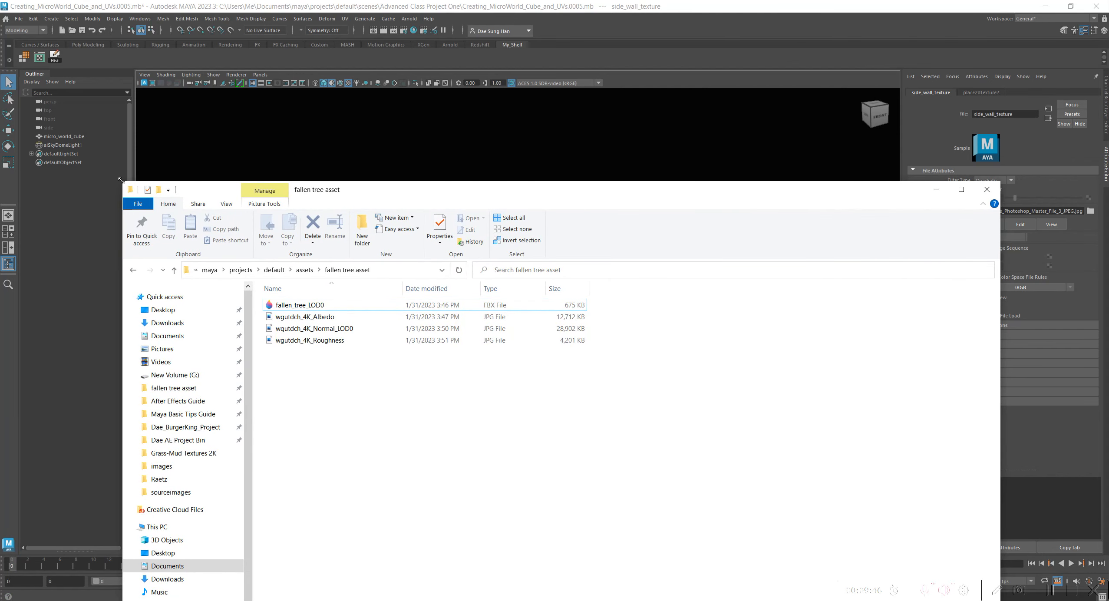
drag(123, 182, 370, 158)
drag(610, 167, 735, 61)
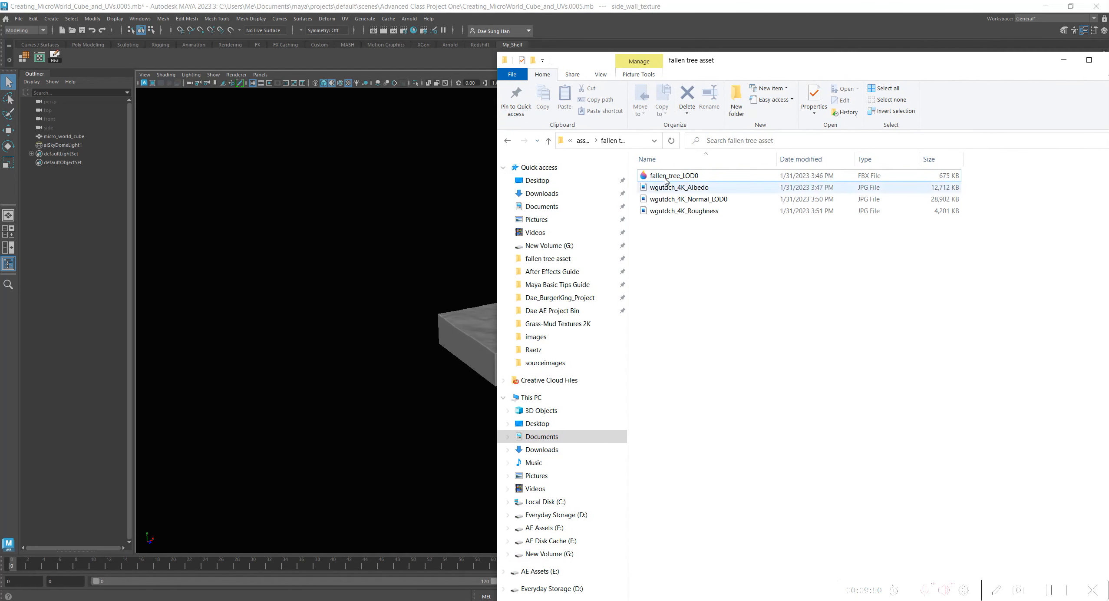
drag(683, 140, 955, 140)
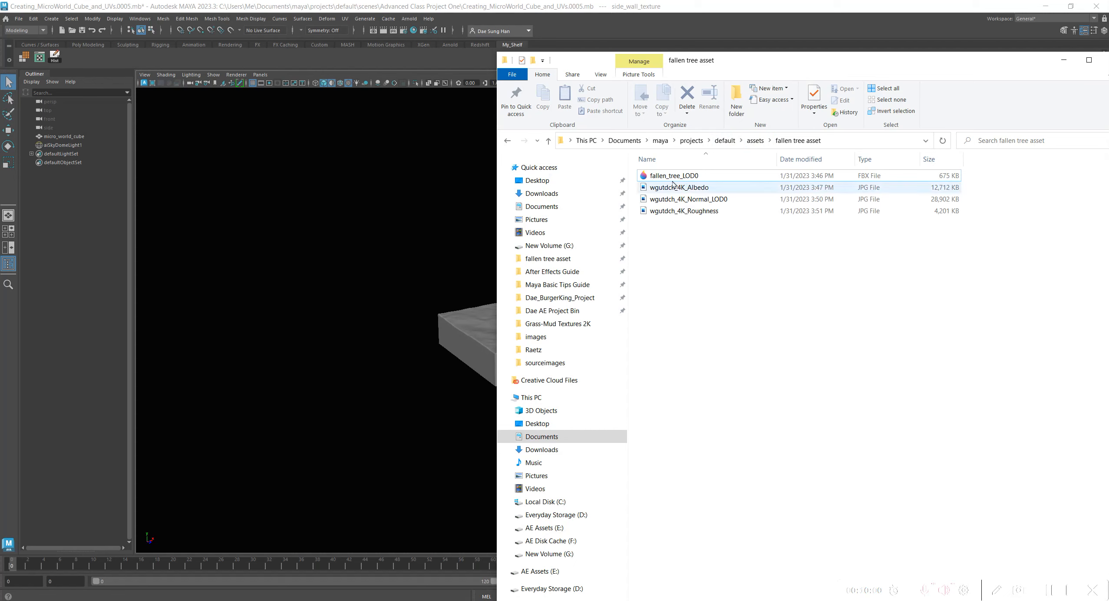
Import the fallen_tree_LOD0 FBX file from the asset folder into the Maya perspective view and clear the folder window away.
click(685, 176)
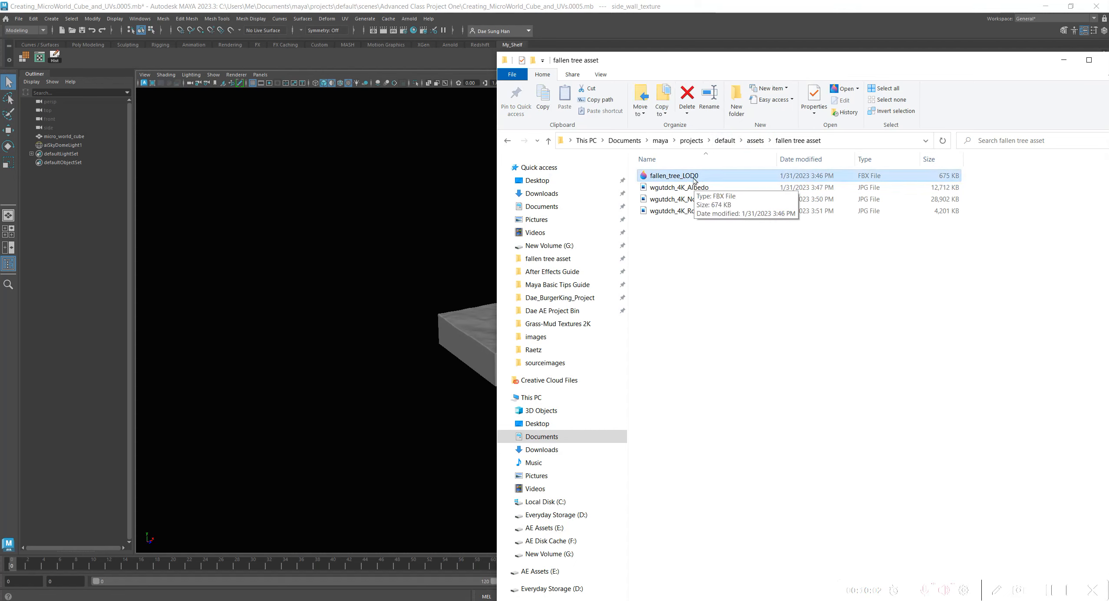
drag(694, 181, 363, 222)
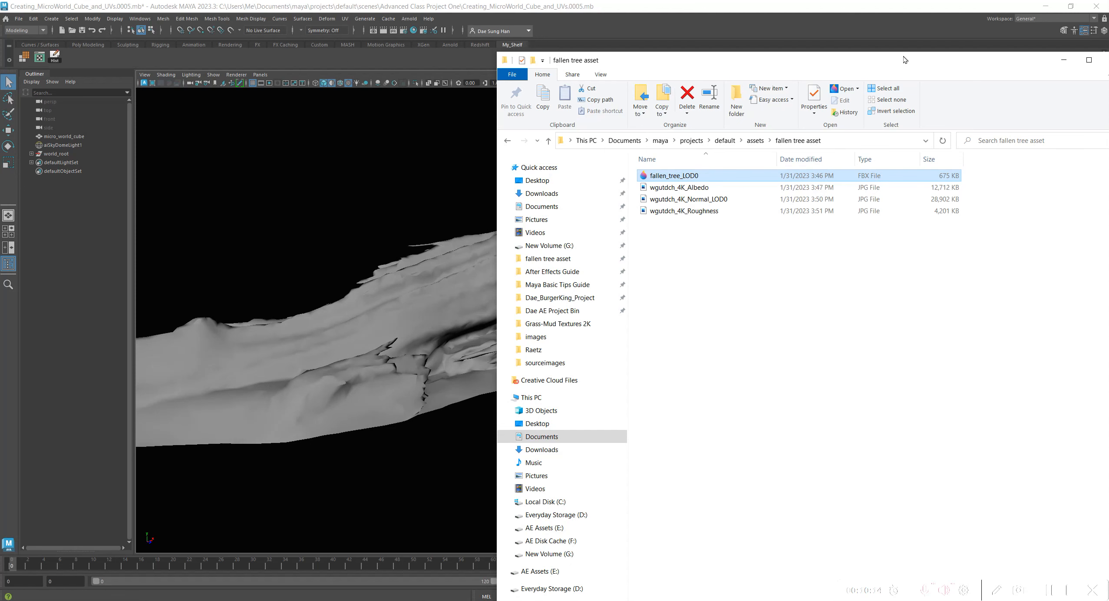
drag(910, 60, 0, 131)
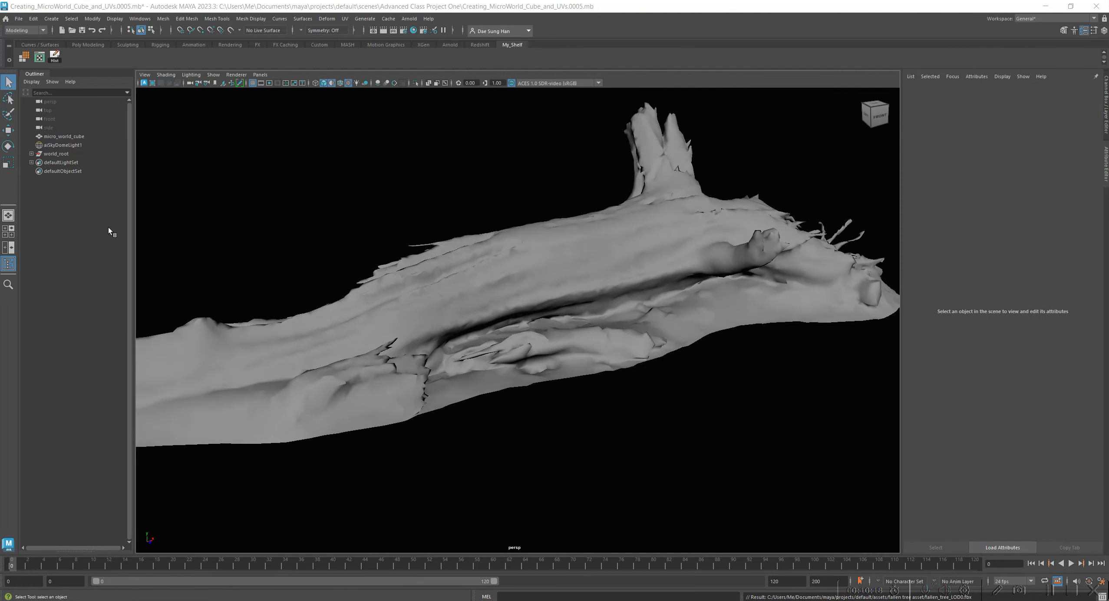
Examine the imported tree's mesh, locate it inside the world_root group, and display its transform channels.
click(522, 329)
alt+right_drag(690, 376, 591, 281)
alt+drag(425, 169, 443, 332)
alt+right_drag(443, 332, 534, 308)
alt+drag(534, 308, 562, 319)
alt+right_drag(563, 317, 631, 326)
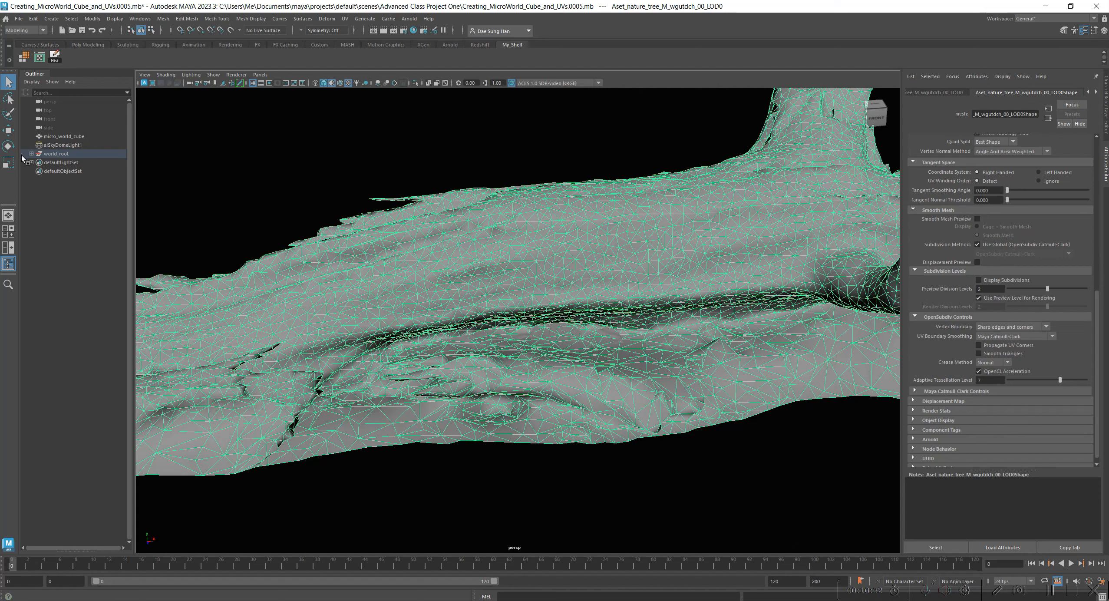
click(54, 154)
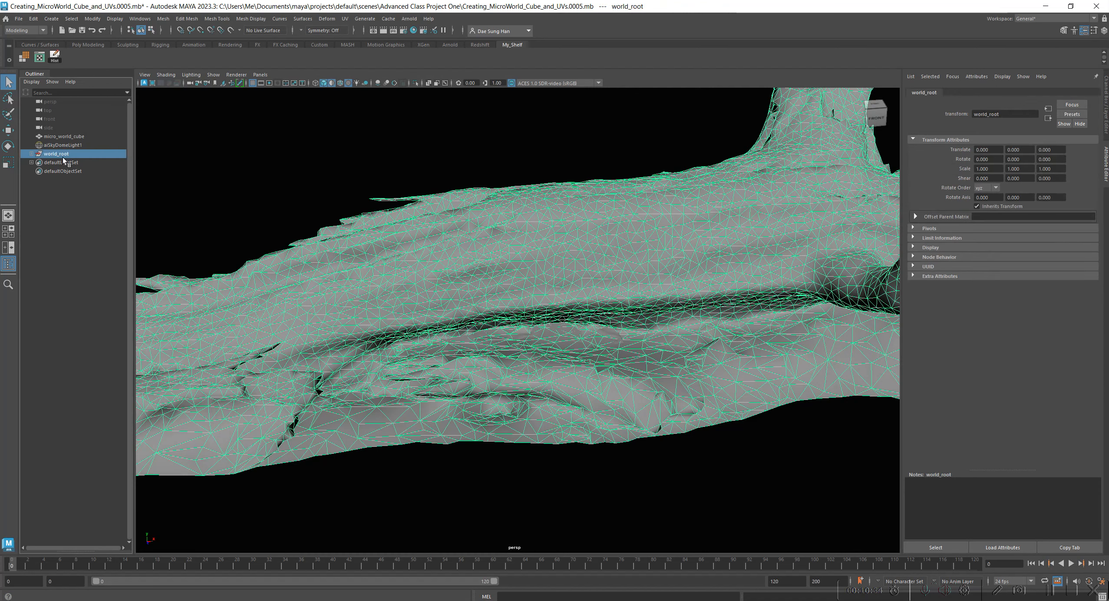
click(31, 154)
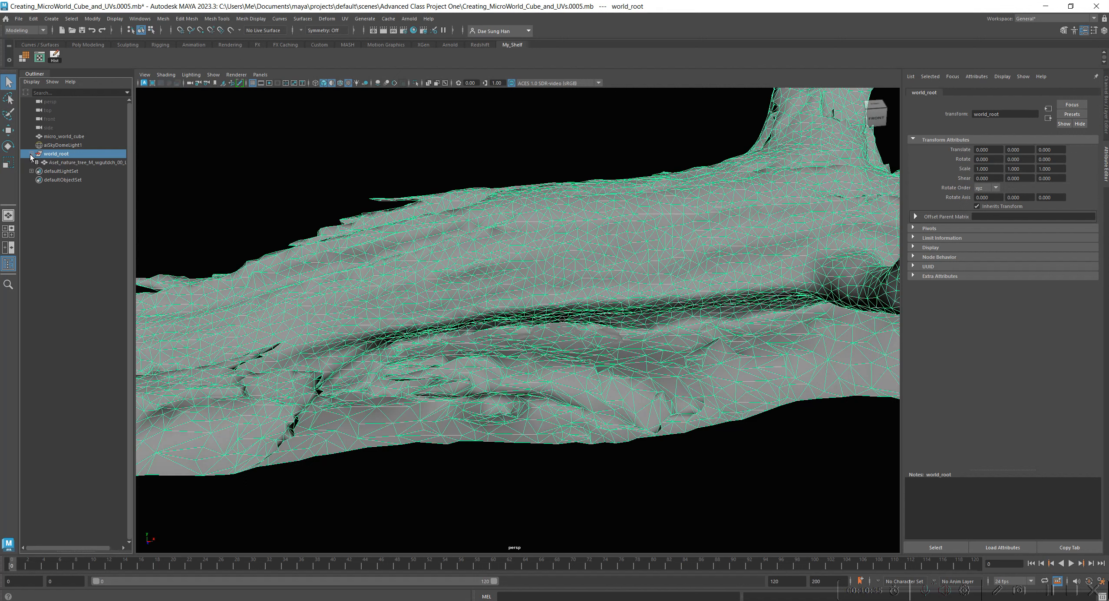
click(93, 162)
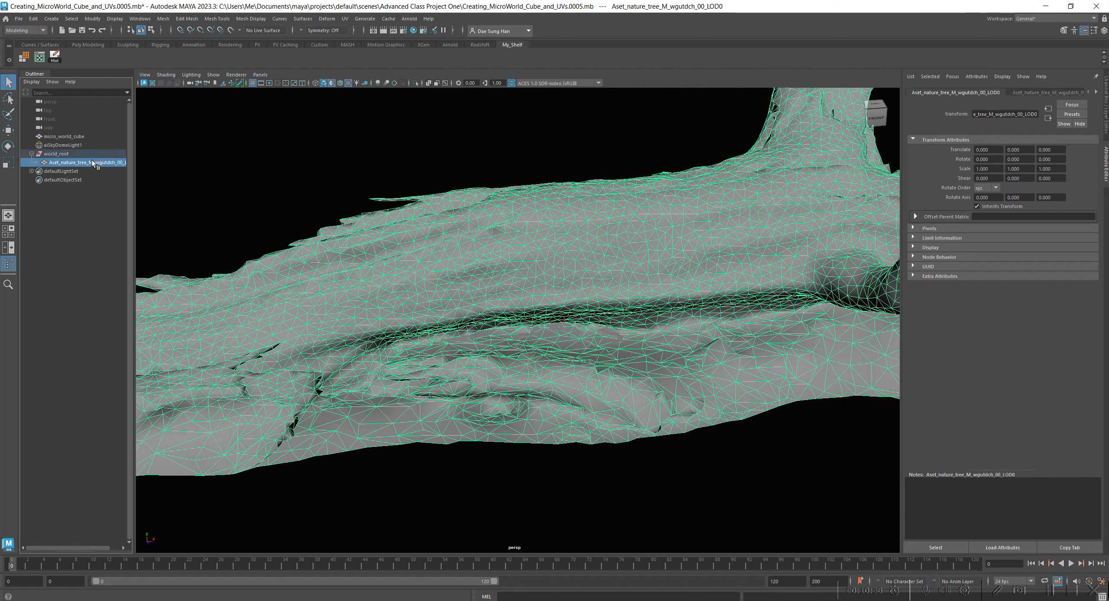
click(1106, 101)
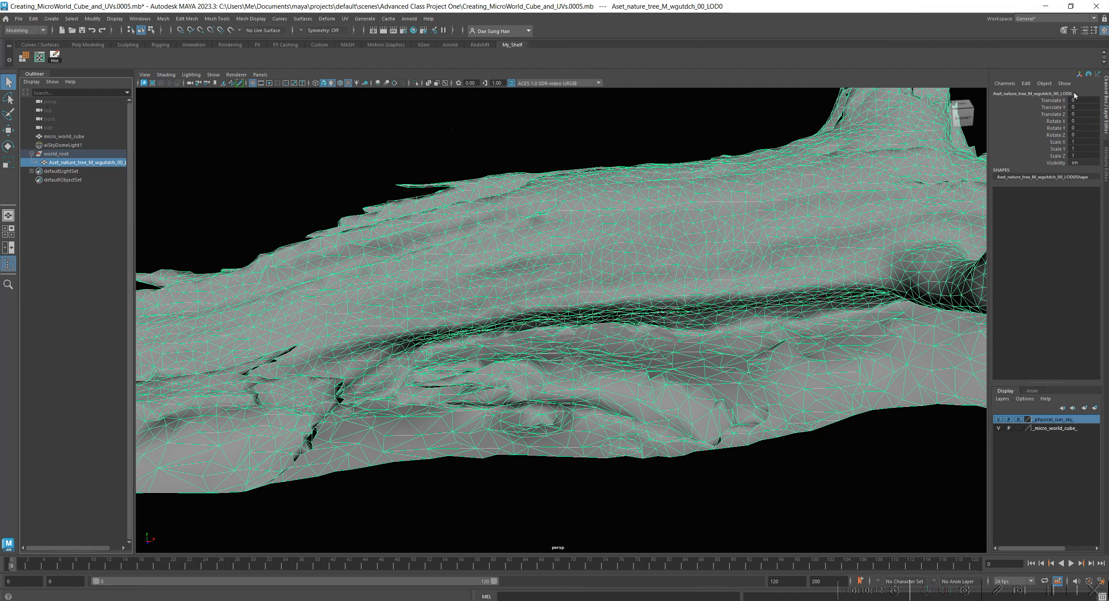
Move the tree mesh out of the world_root group and delete the empty group.
click(61, 155)
click(74, 166)
click(78, 155)
click(31, 154)
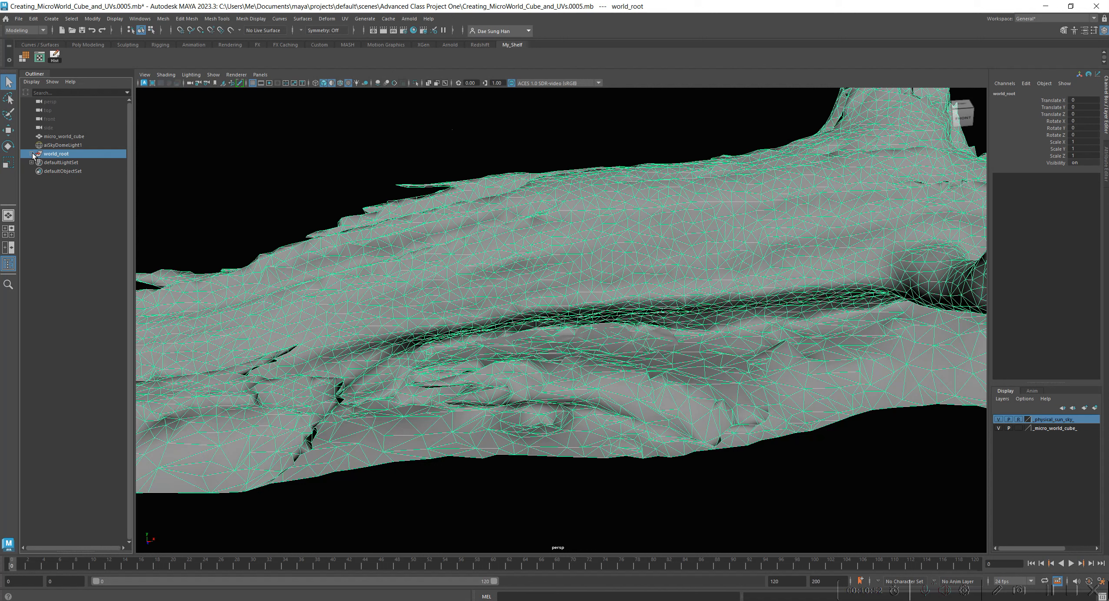
click(31, 155)
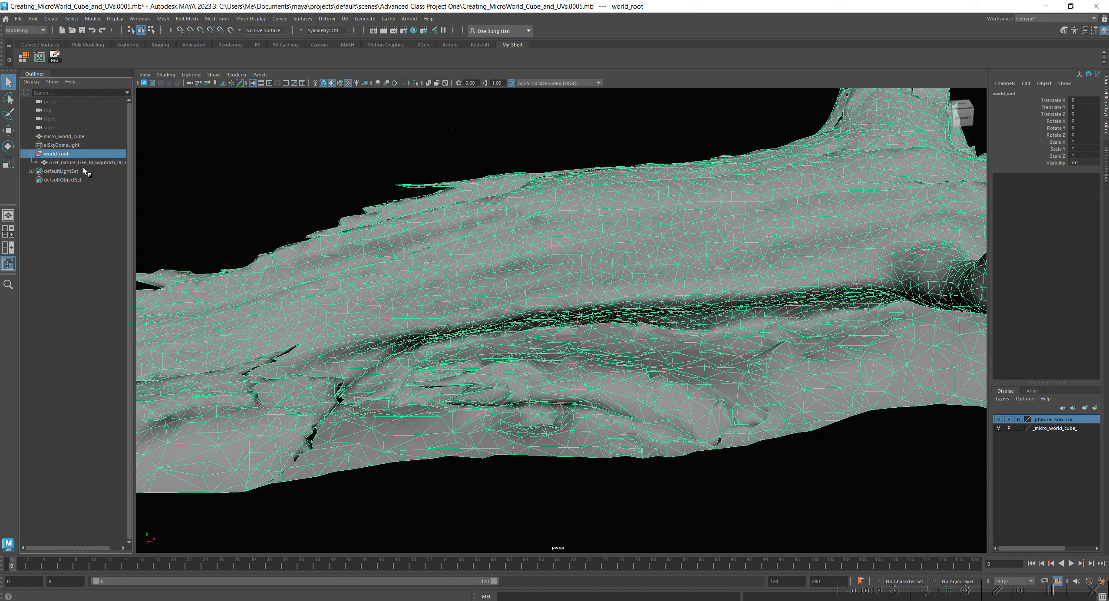
click(83, 164)
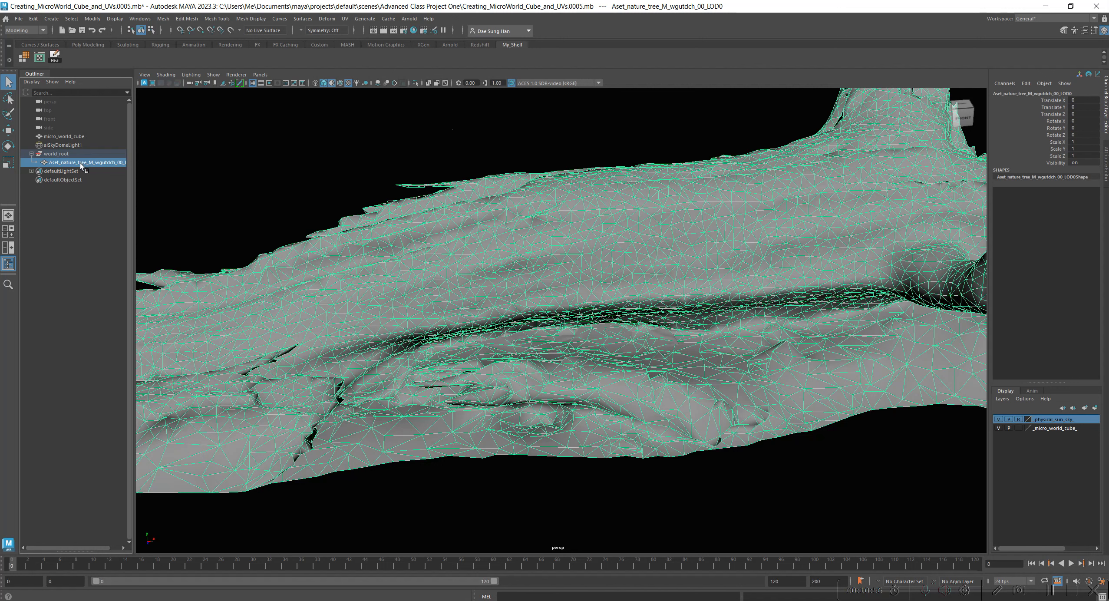
middle_drag(92, 164, 83, 295)
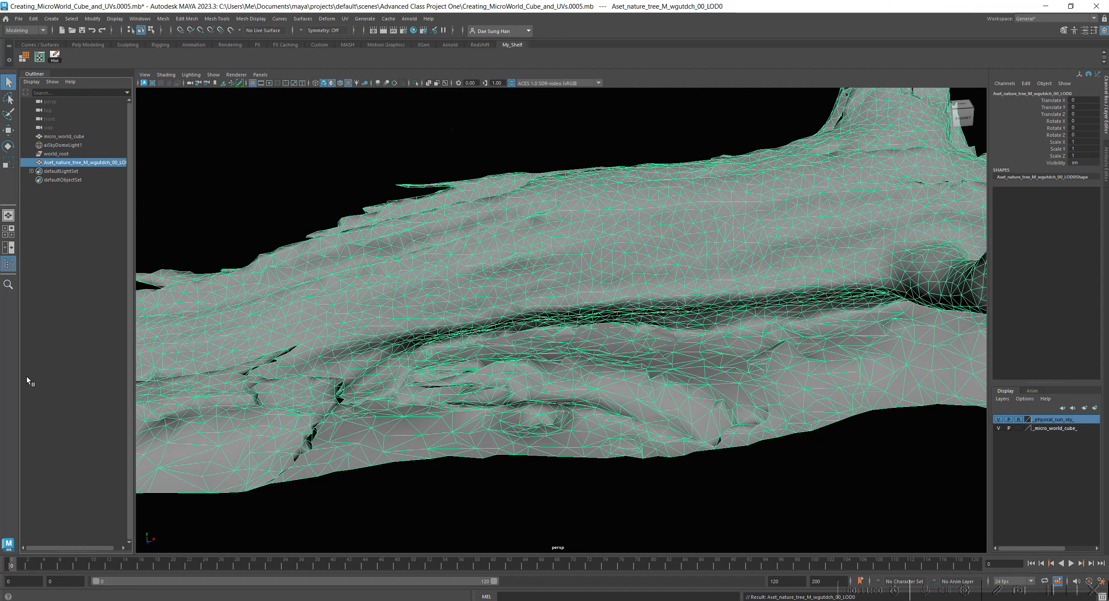
click(68, 154)
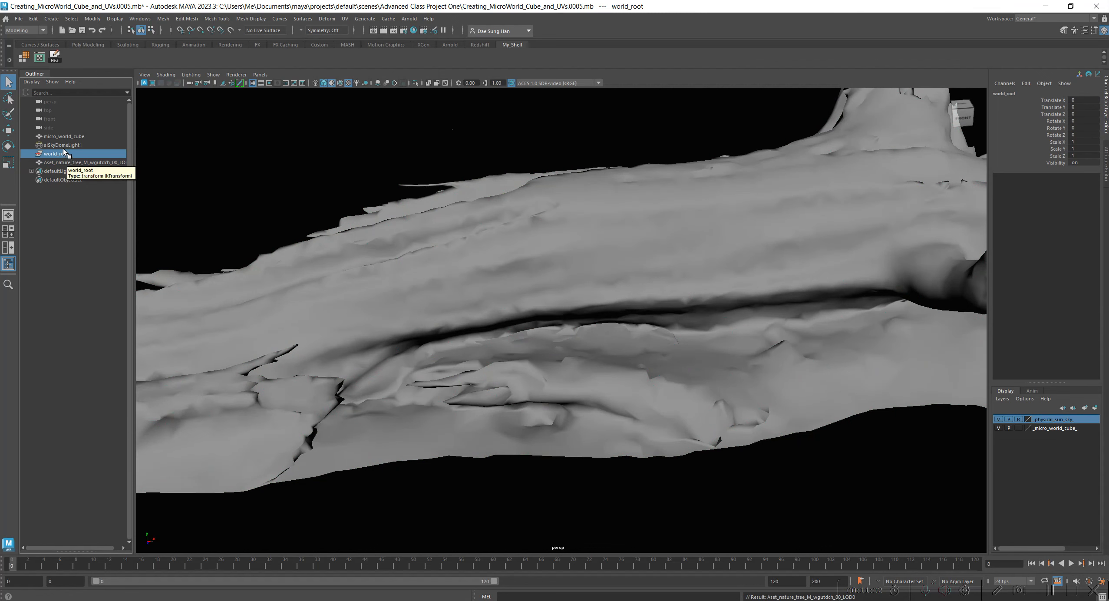
key(Delete)
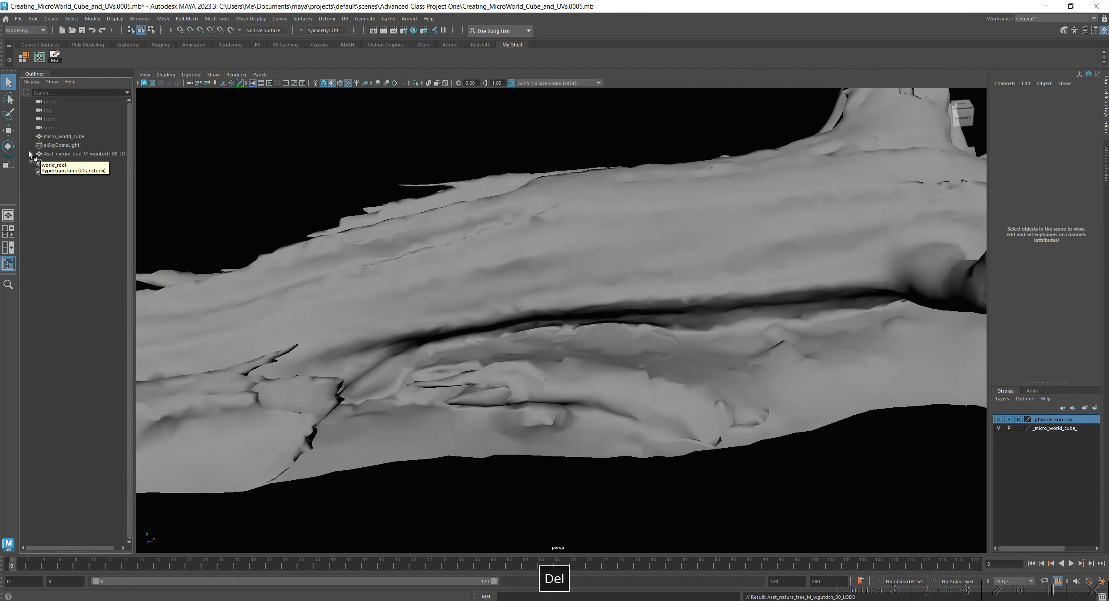
Rename the imported tree mesh as fallen_tree_model.
click(66, 154)
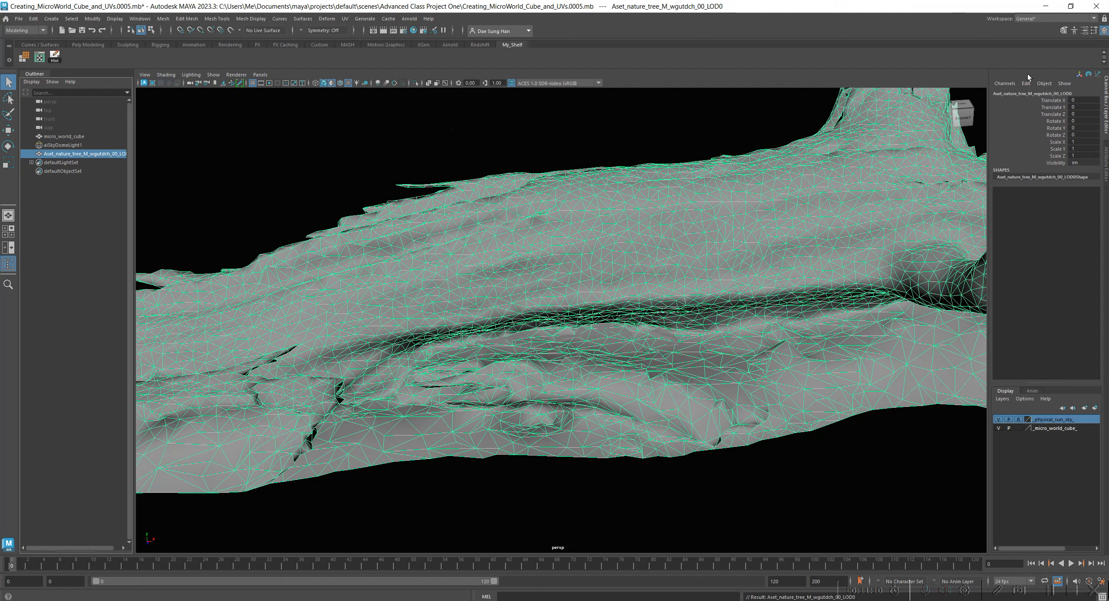
double_click(1013, 92)
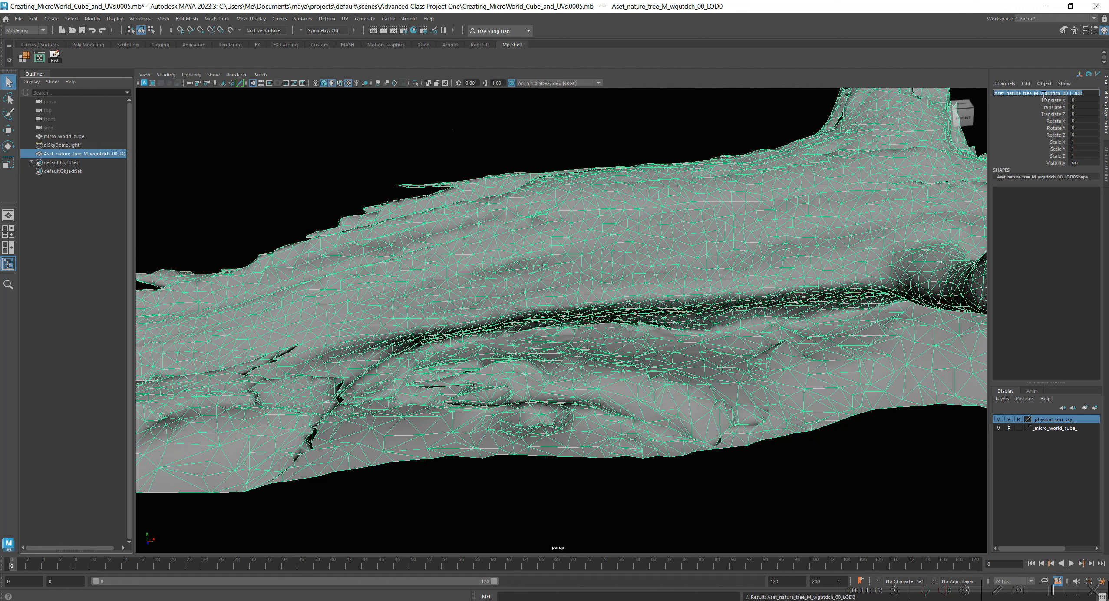
text(fallen tree_)
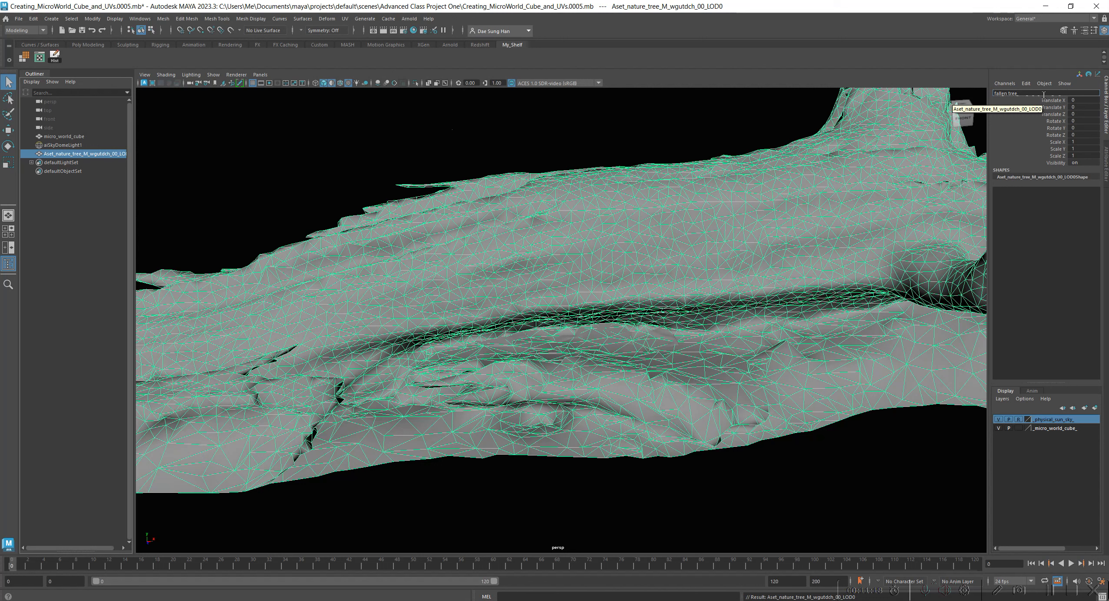
text(emo)
key(BackSpace)
key(BackSpace)
text(model)
key(Return)
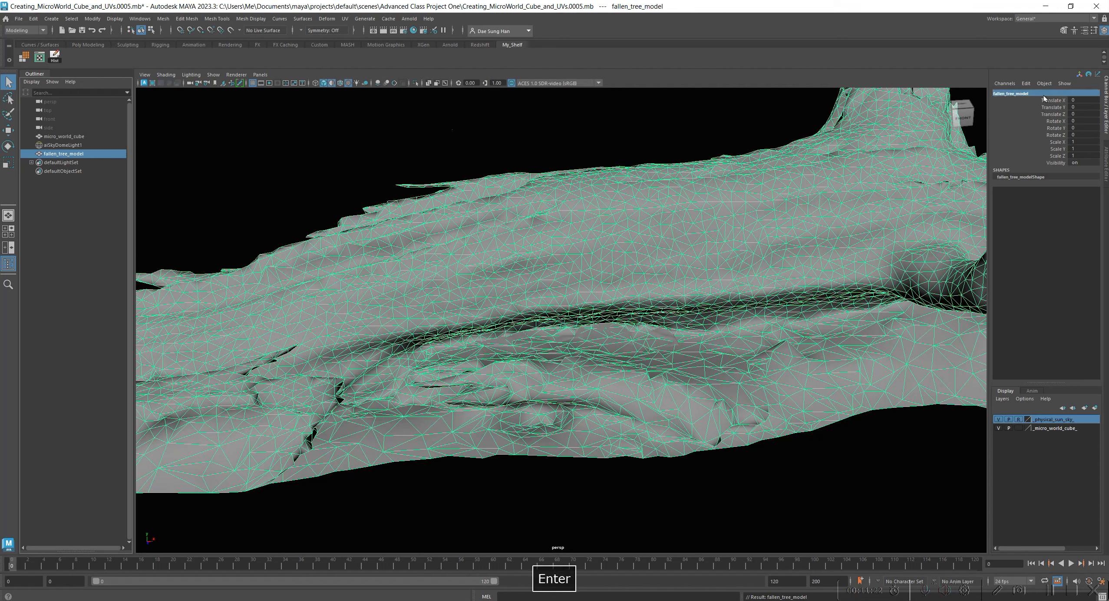
Scale the fallen tree down uniformly on X, Y and Z, first to 0.5 and finally to 0.15.
scroll(524, 318, up, 3)
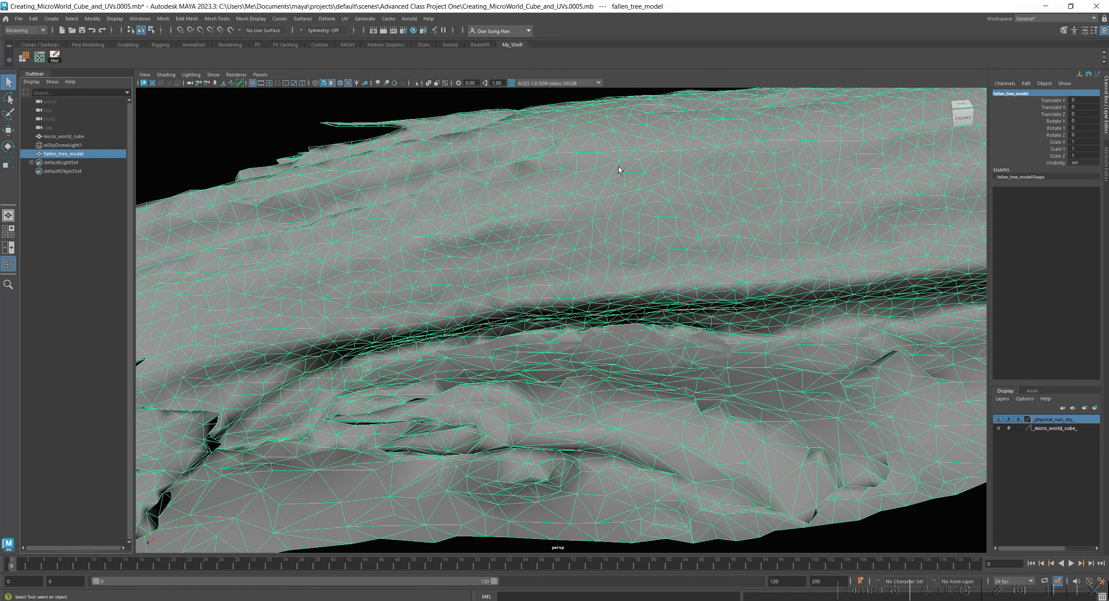
scroll(651, 356, down, 5)
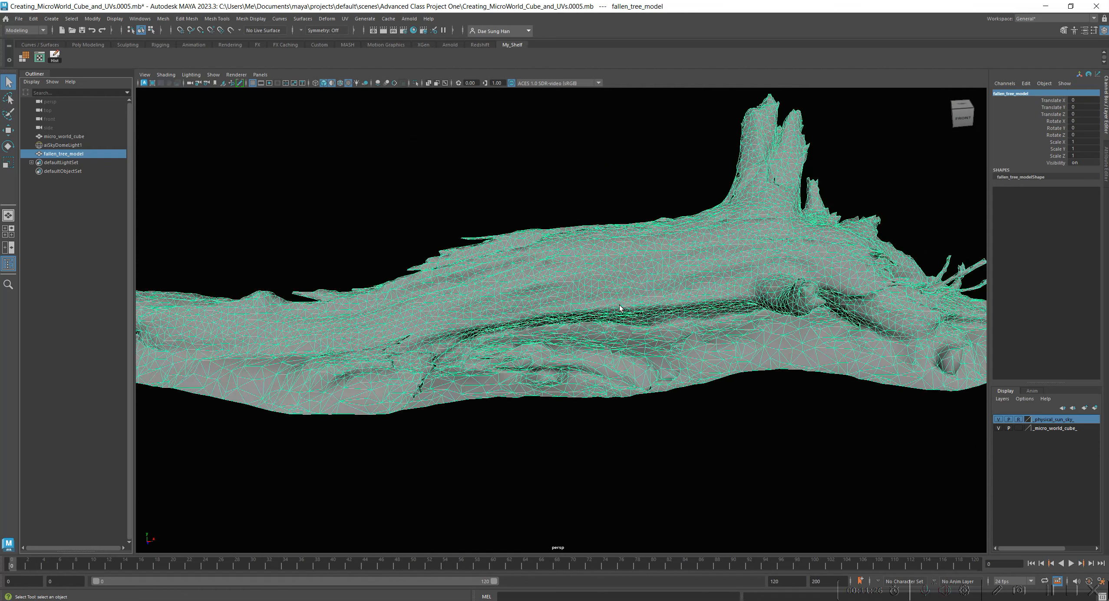
alt+drag(710, 211, 523, 297)
key(r)
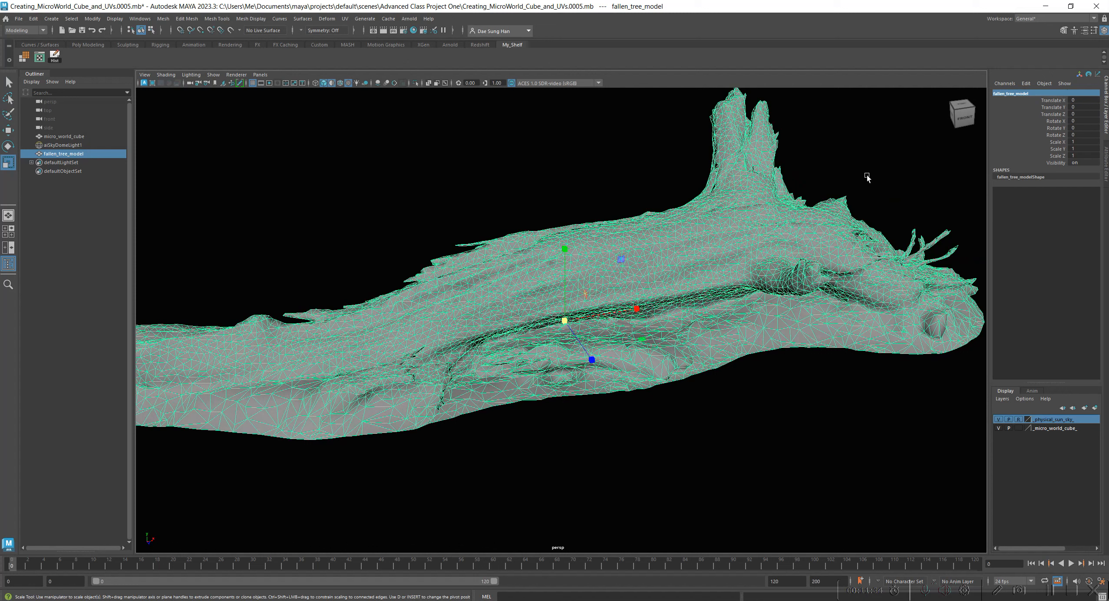
click(1079, 142)
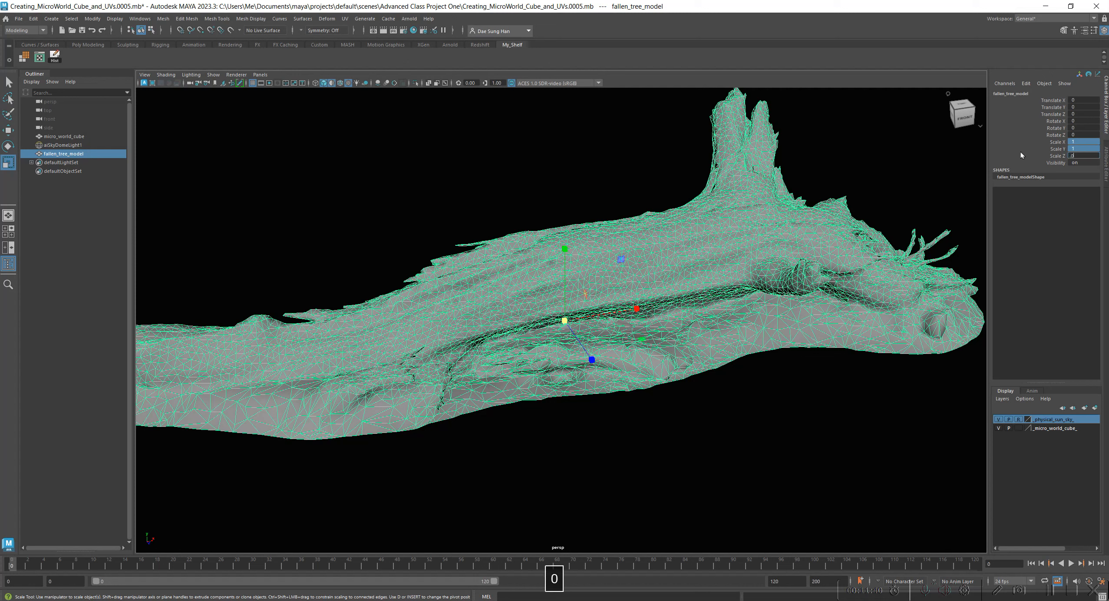
text(.05)
key(Return)
alt+right_drag(597, 264, 894, 312)
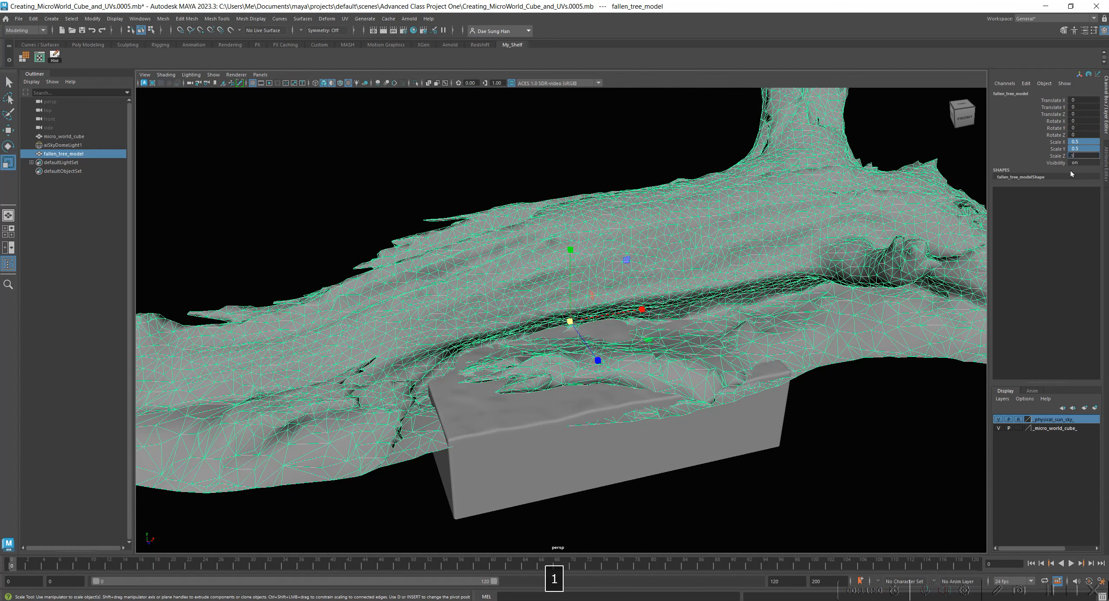
key(Return)
Raise the fallen tree to about 0.414 in Y so it sits on the cube's terrain, keeping it selected.
alt+right_drag(463, 315, 576, 339)
alt+drag(576, 339, 741, 262)
key(r)
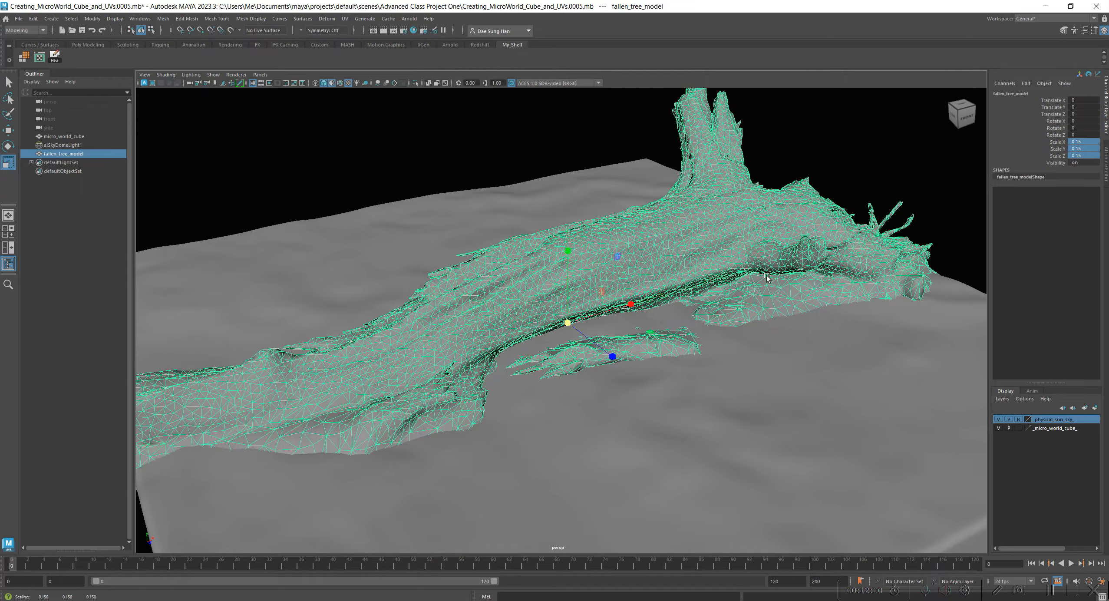
alt+right_drag(741, 263, 668, 312)
alt+drag(667, 318, 581, 247)
key(w)
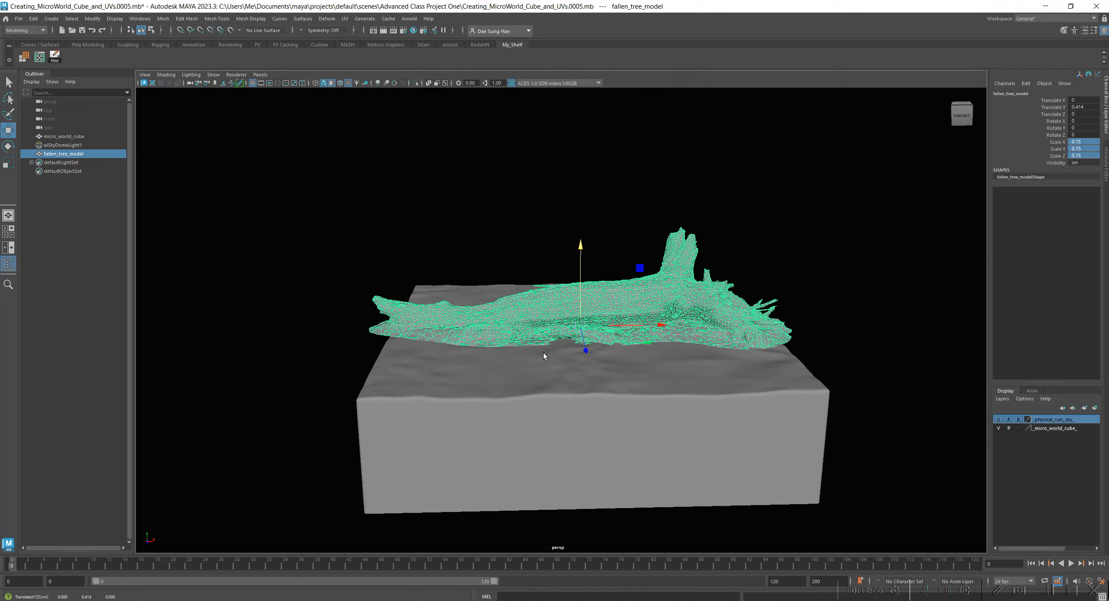
click(546, 341)
click(548, 326)
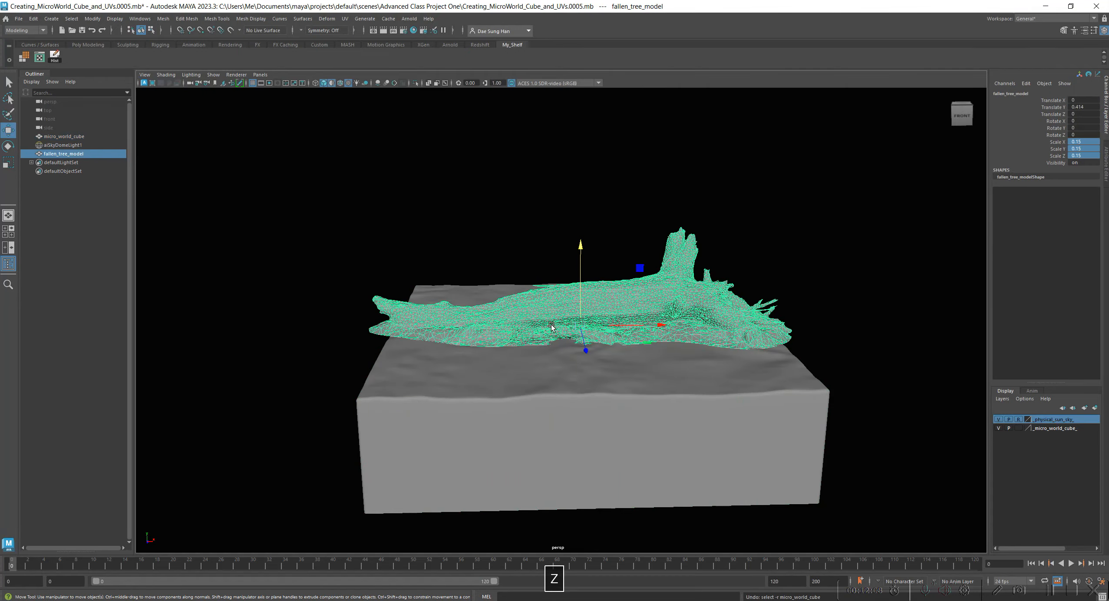
Reduce the fallen tree's uniform scale to about 0.129 so it fits within the cube's width.
alt+drag(544, 327, 668, 334)
alt+right_drag(668, 335, 658, 355)
alt+drag(657, 355, 548, 297)
key(r)
alt+drag(687, 333, 599, 304)
alt+middle_drag(600, 308, 551, 281)
alt+right_drag(551, 281, 625, 346)
Lower the fallen tree to about 0.167 in Y and shift it toward the cube's back edge, about X 0.2 and Z -7.91.
key(w)
drag(570, 251, 571, 259)
alt+drag(409, 324, 551, 235)
alt+right_drag(608, 282, 723, 347)
alt+drag(723, 346, 573, 344)
drag(639, 312, 439, 318)
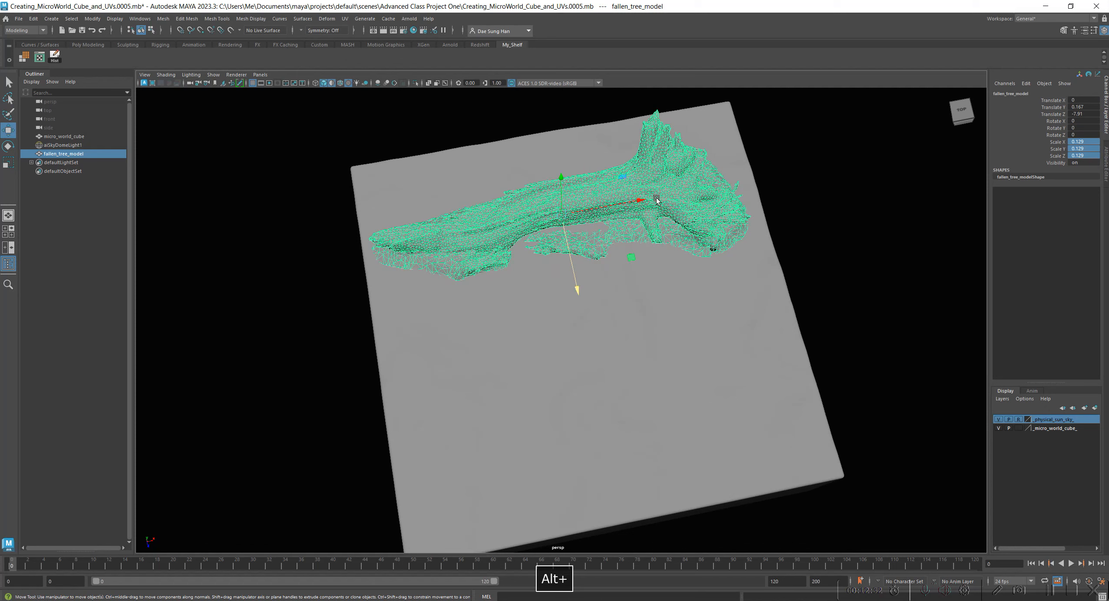
drag(640, 201, 644, 200)
Try rotating the fallen tree freely around several axes at once, and undo that rotation.
key(e)
alt+drag(523, 293, 580, 237)
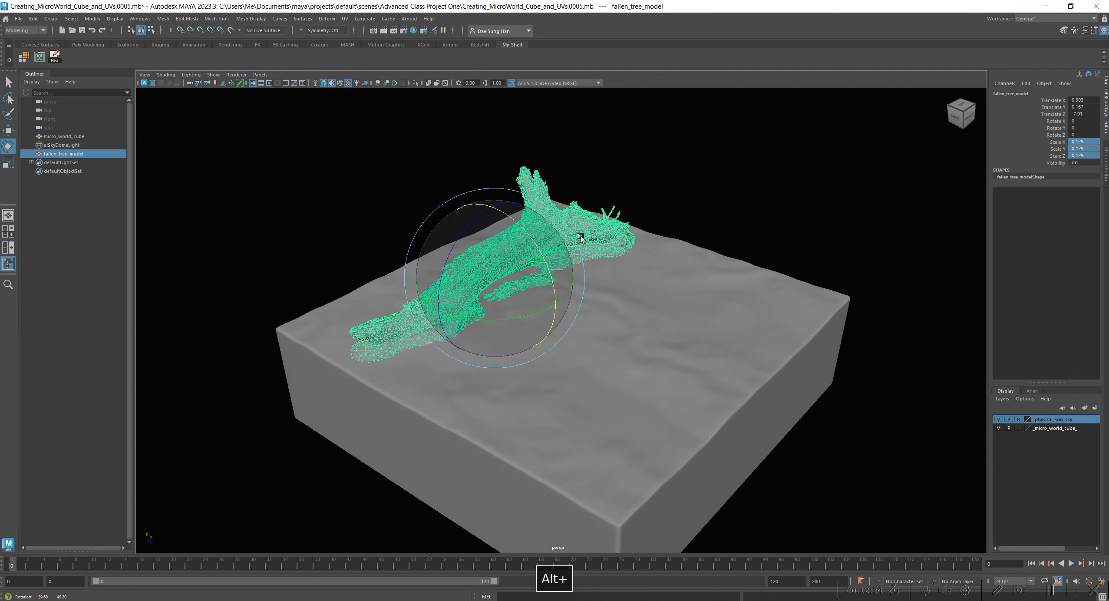
alt+right_drag(460, 257, 551, 288)
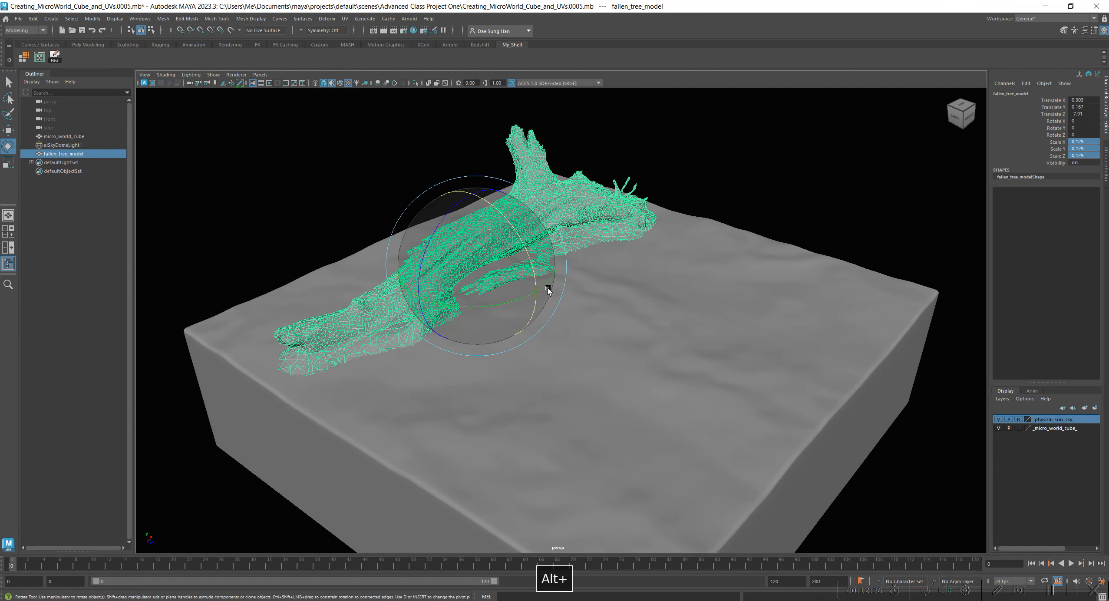
alt+right_drag(431, 197, 486, 282)
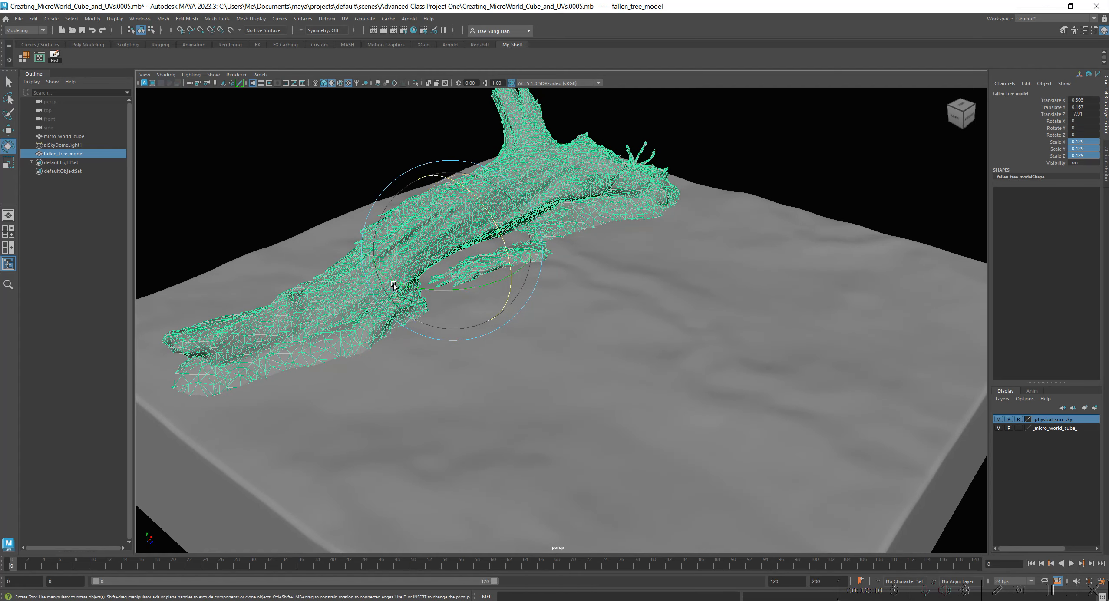
drag(474, 288, 550, 240)
key(z)
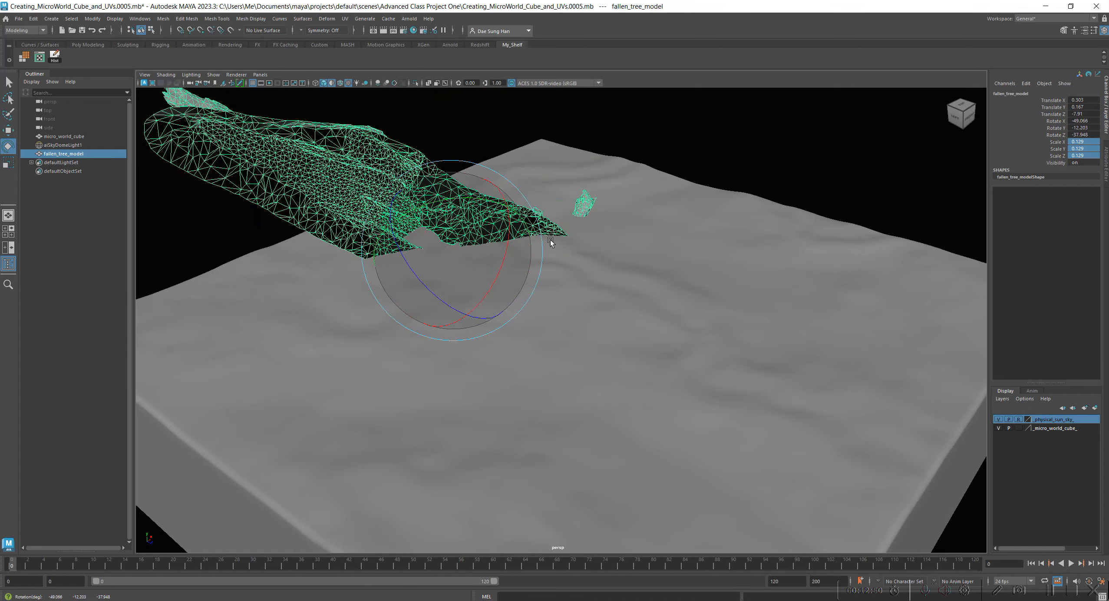
key(z)
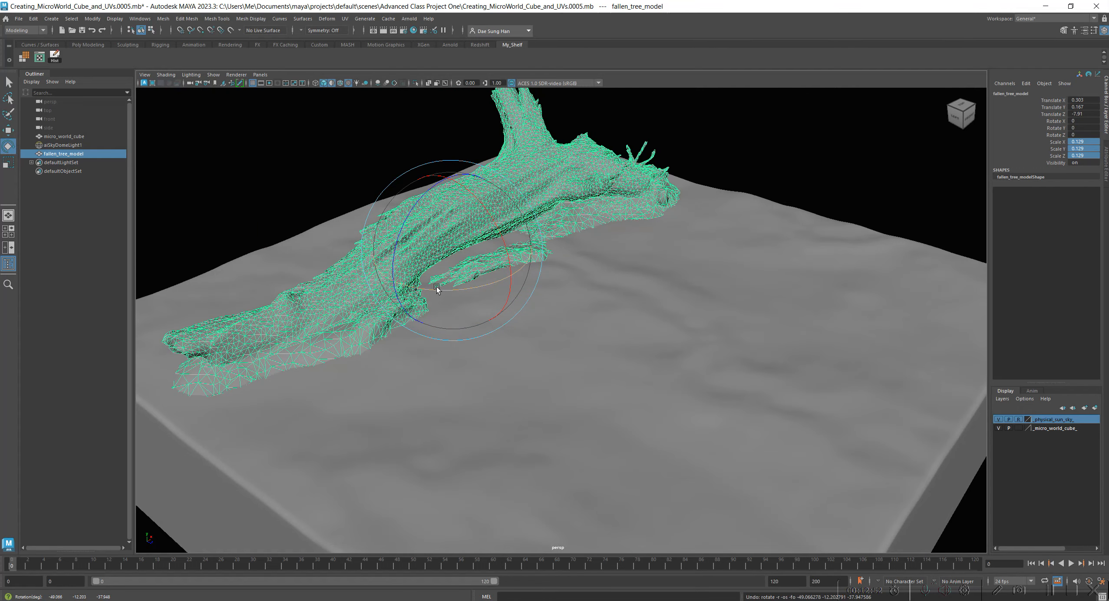
Rotate the fallen tree about -19 degrees around Y only and move it to about X 0.877, Z -6.723.
drag(525, 263, 510, 272)
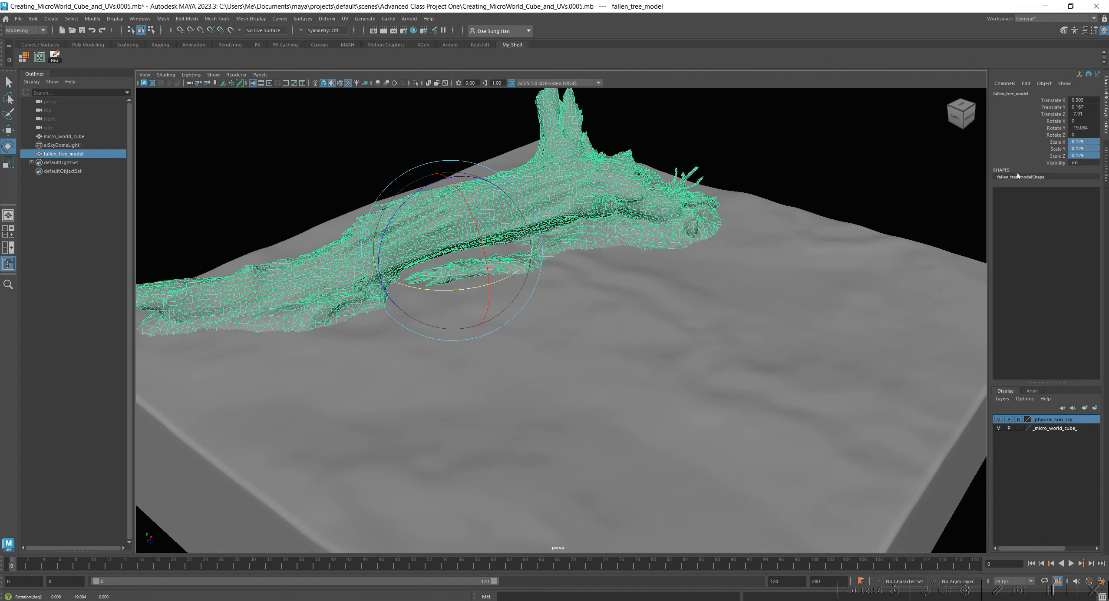
click(1063, 129)
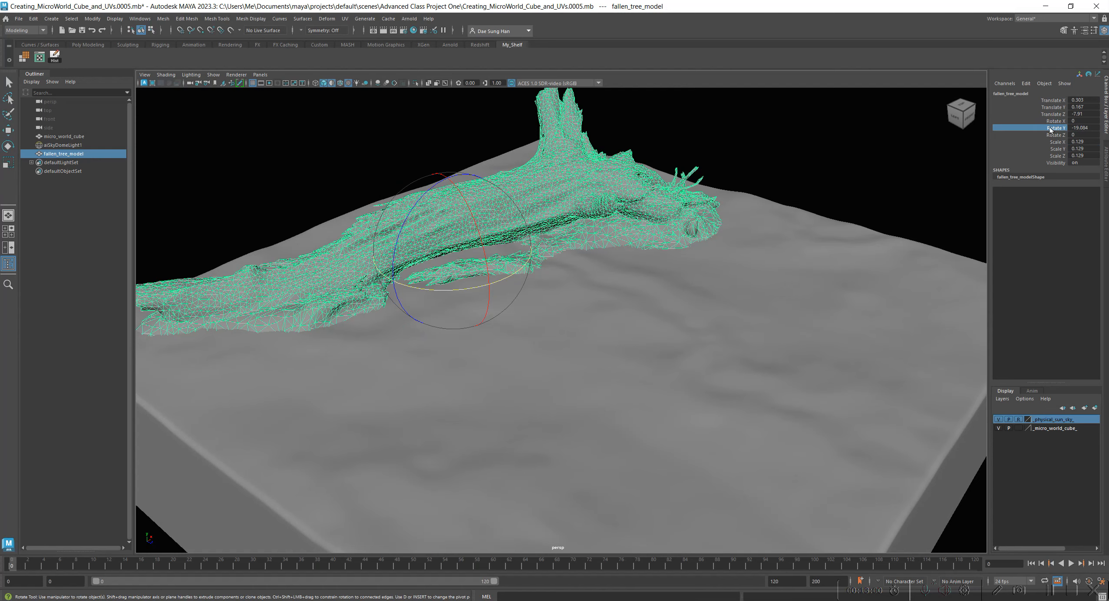
alt+drag(583, 269, 529, 368)
drag(555, 277, 596, 276)
drag(672, 196, 683, 197)
alt+drag(595, 304, 655, 192)
alt+right_drag(655, 192, 706, 198)
Enlarge the fallen tree uniformly to a scale of about 0.144.
key(r)
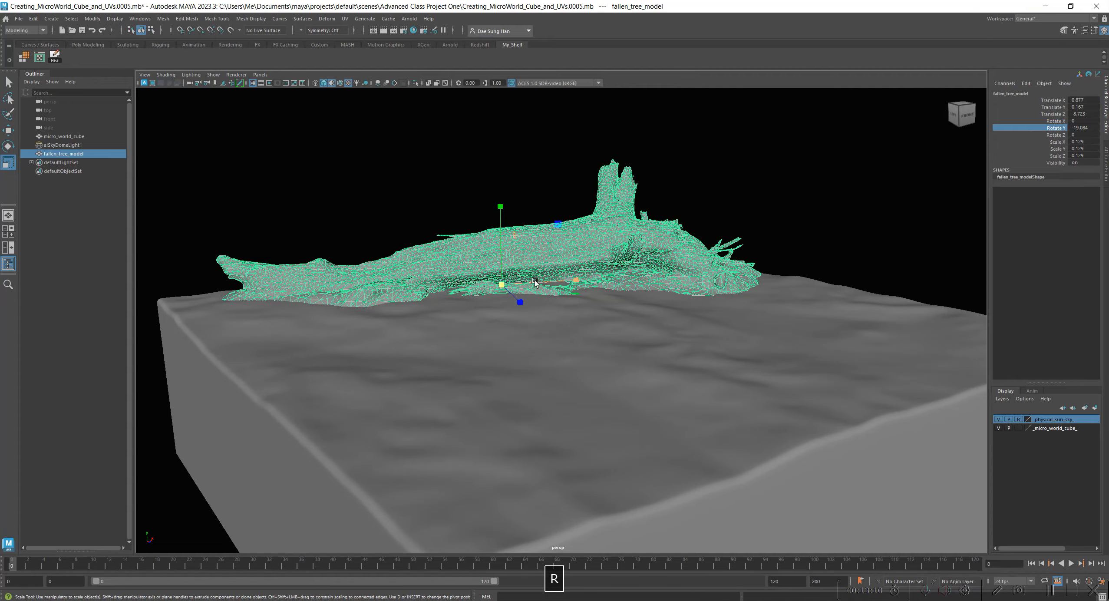
drag(503, 286, 564, 269)
mouse_move(664, 240)
mouse_down()
mouse_move(649, 235)
mouse_move(661, 236)
mouse_up()
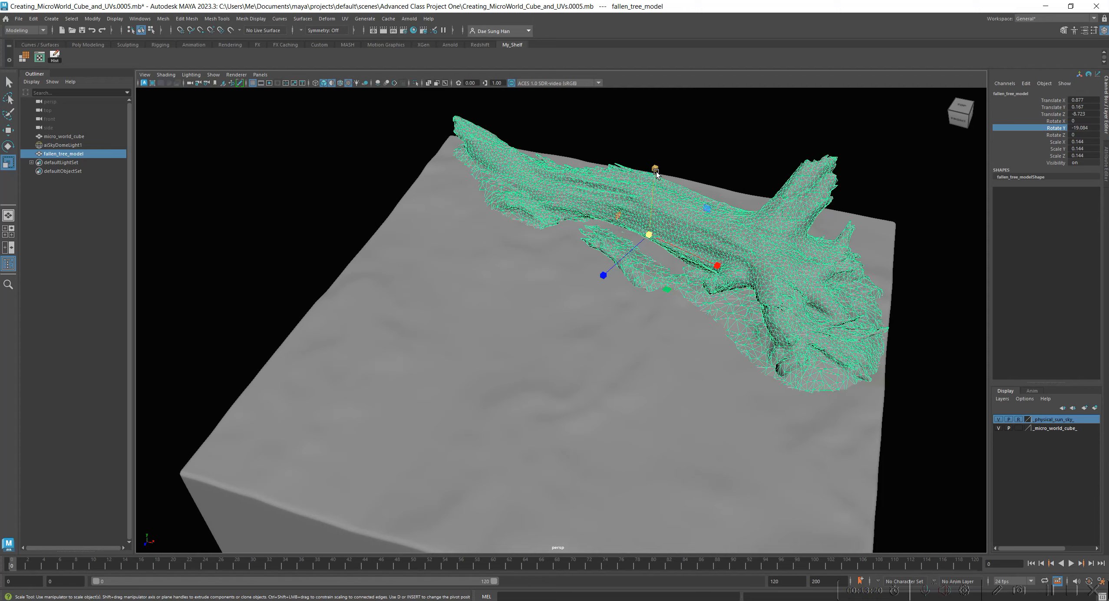
Move the fallen tree horizontally across the cube's top to about X 0.309 and Z -6.436.
alt+drag(705, 211, 833, 335)
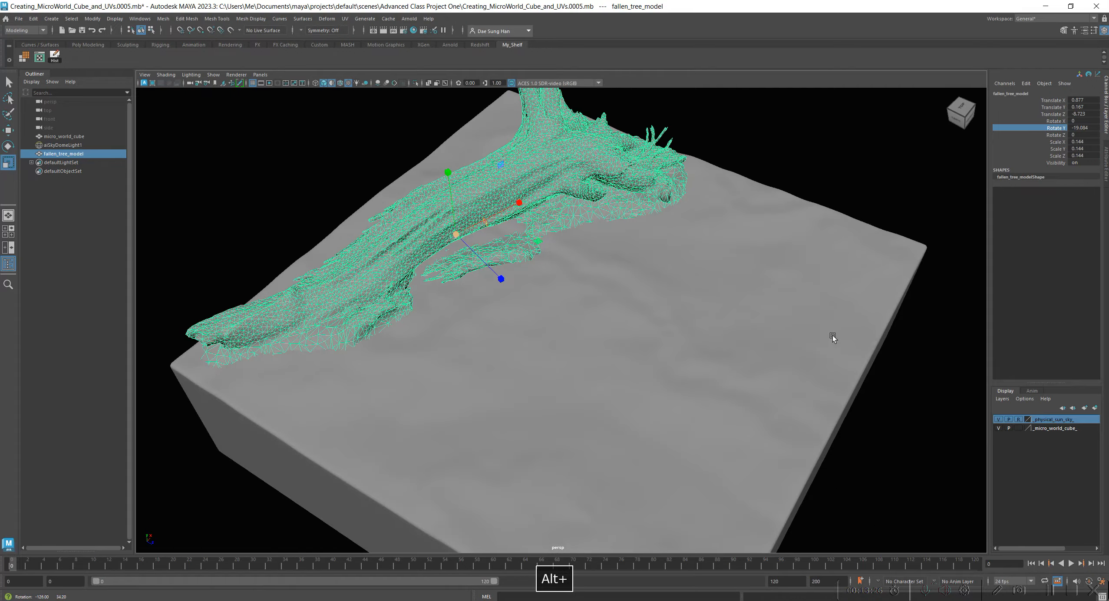
key(w)
alt+drag(491, 332, 554, 277)
alt+drag(642, 275, 722, 275)
click(765, 218)
alt+drag(765, 219, 596, 245)
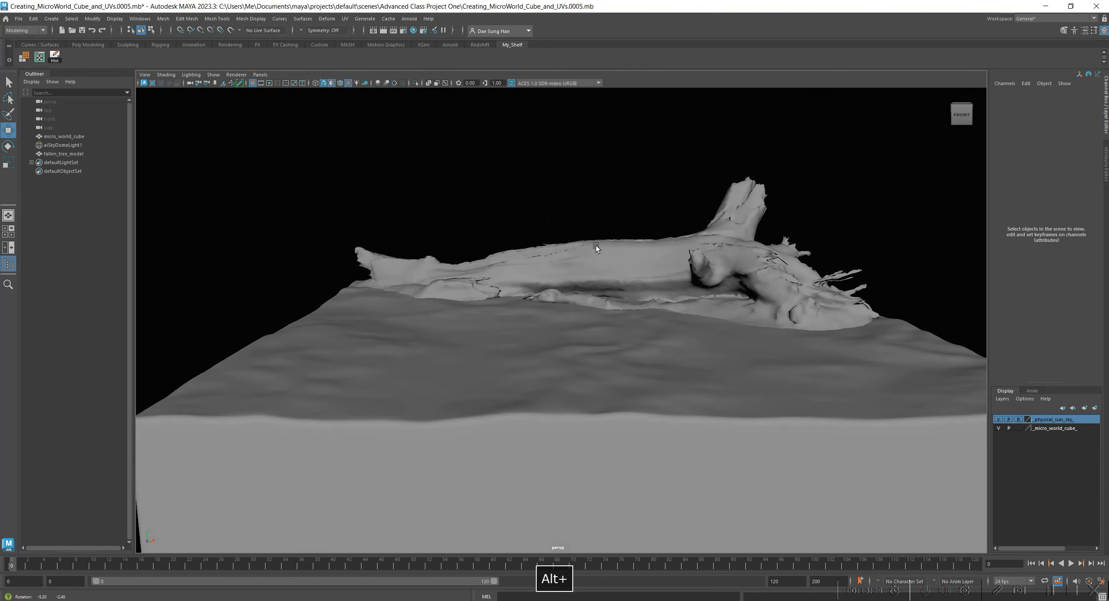
alt+right_drag(755, 278, 533, 361)
alt+middle_drag(533, 361, 505, 337)
alt+right_drag(750, 346, 467, 306)
alt+drag(665, 311, 590, 328)
alt+right_drag(590, 328, 630, 288)
alt+middle_drag(631, 290, 608, 316)
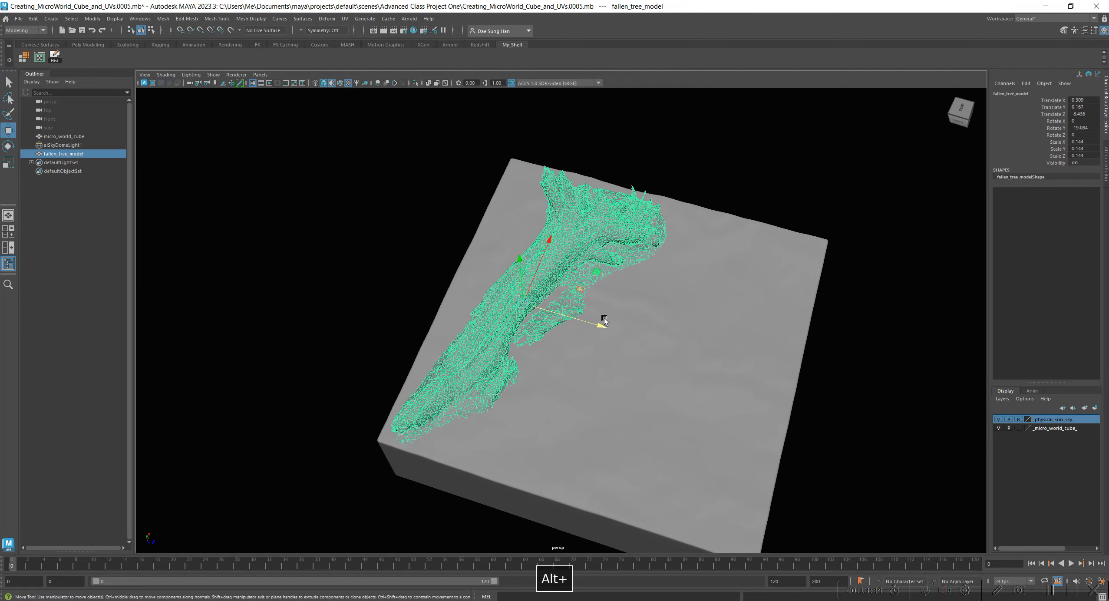
Move the fallen tree forward from the cube's back edge to about Z -1.707.
key(e)
alt+drag(662, 315, 562, 343)
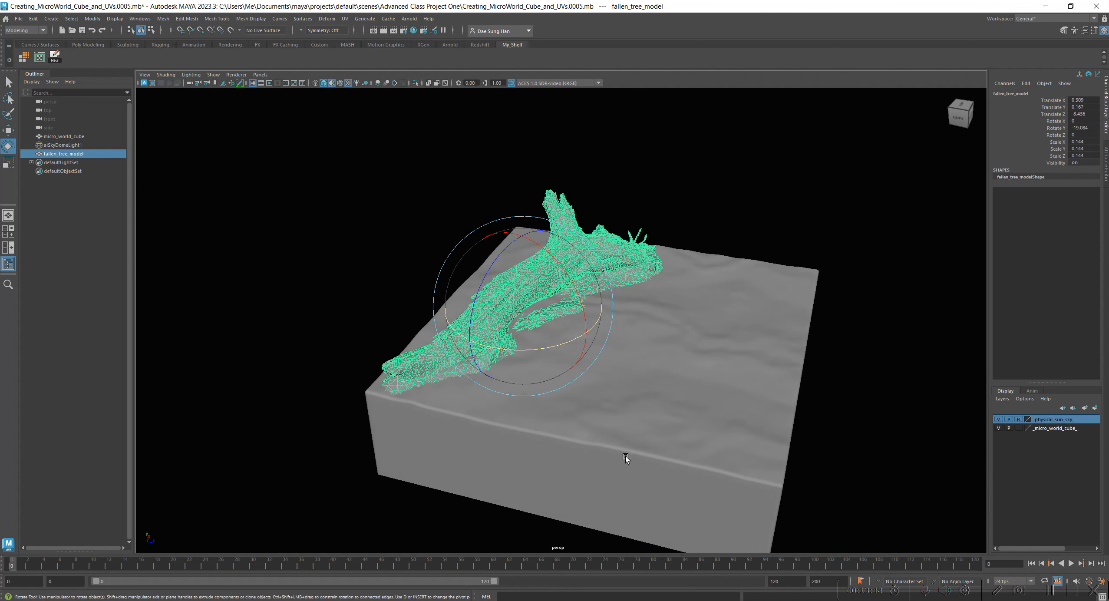
alt+drag(636, 478, 565, 404)
alt+right_drag(565, 403, 425, 423)
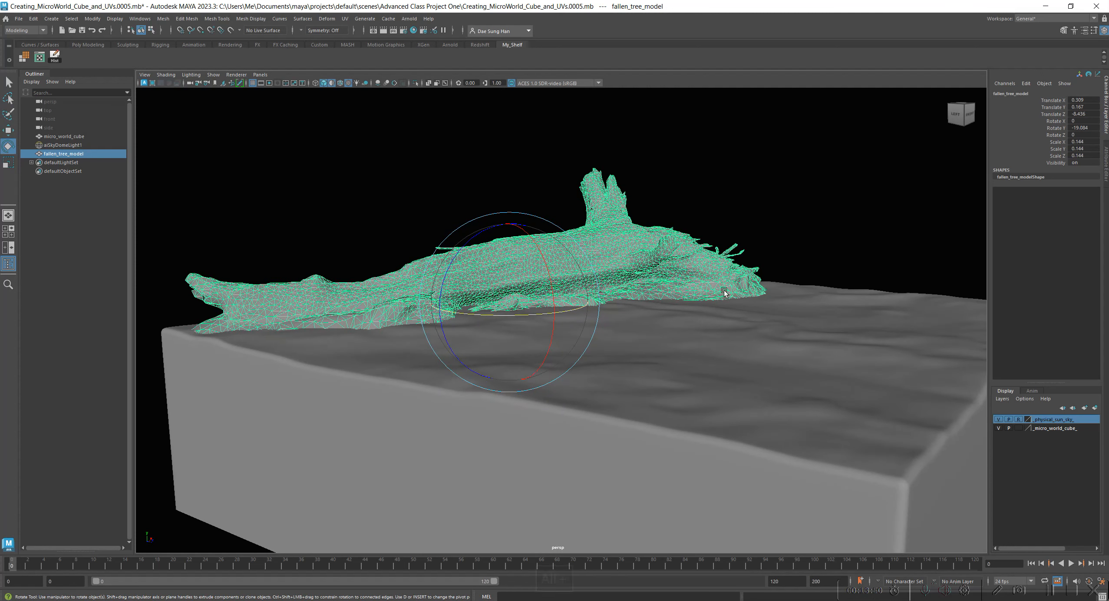
alt+right_drag(674, 327, 586, 237)
alt+right_drag(577, 293, 495, 287)
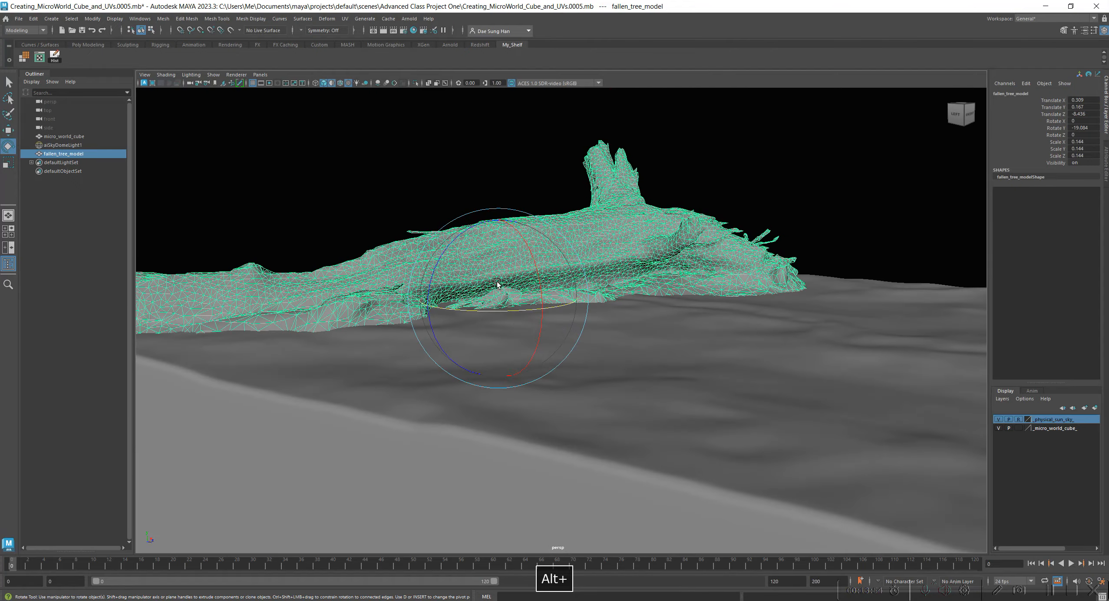
alt+right_drag(616, 335, 527, 303)
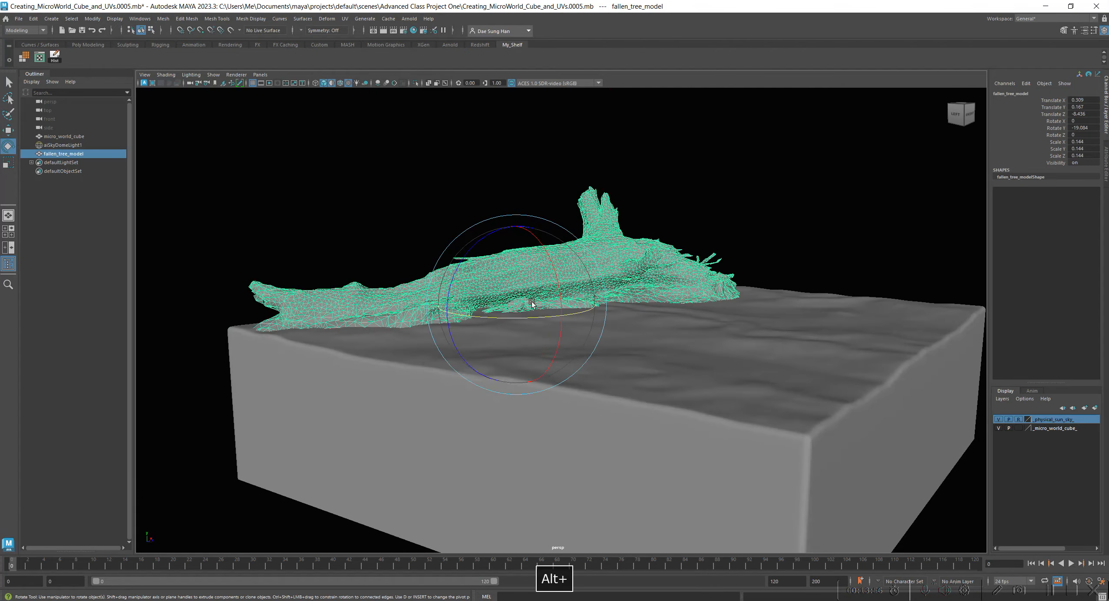
key(w)
alt+drag(606, 391, 573, 324)
alt+right_drag(770, 302, 651, 278)
drag(538, 312, 585, 347)
Rotate the fallen tree to about -34.21 degrees around Y and enlarge it uniformly to a scale of about 0.161.
key(e)
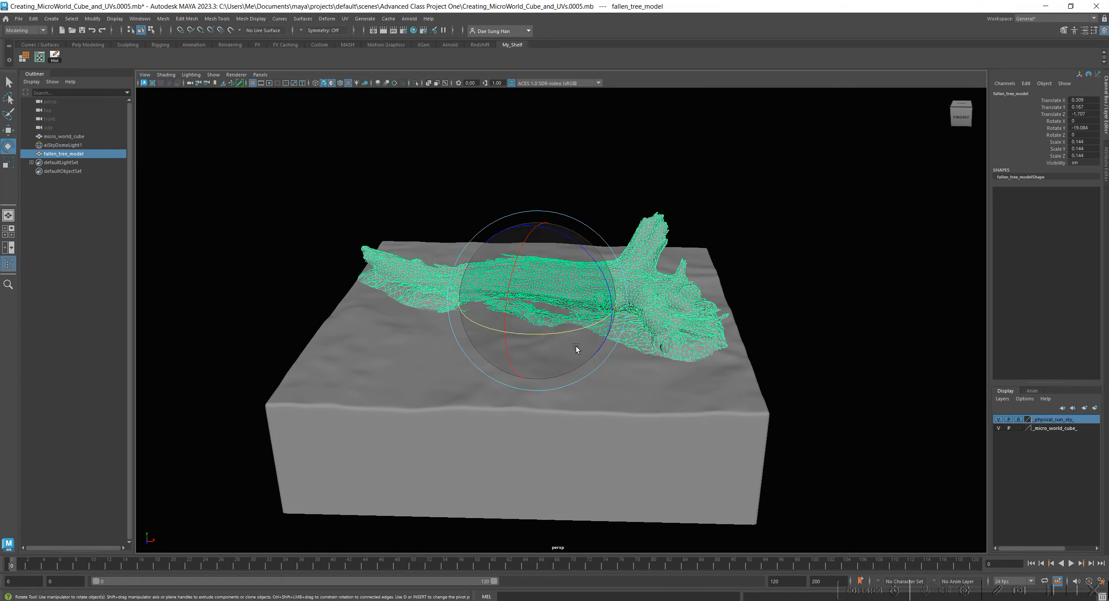
drag(569, 330, 604, 357)
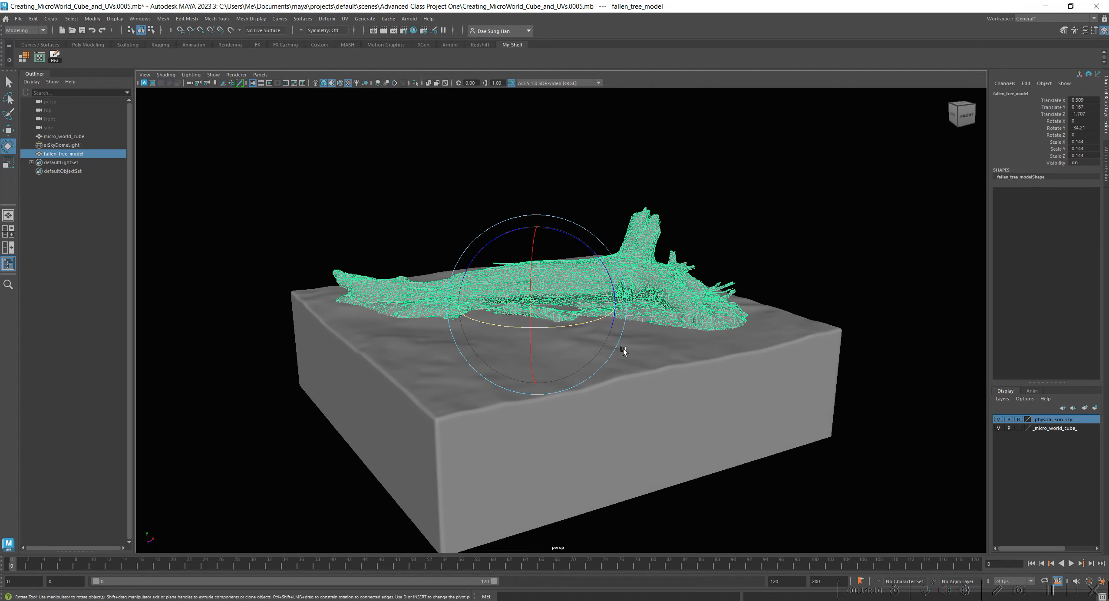
key(r)
drag(529, 306, 560, 275)
Raise the fallen tree to about 0.232 in Y, checking how its base meets the cube's surface from below.
key(w)
alt+right_drag(560, 274, 608, 271)
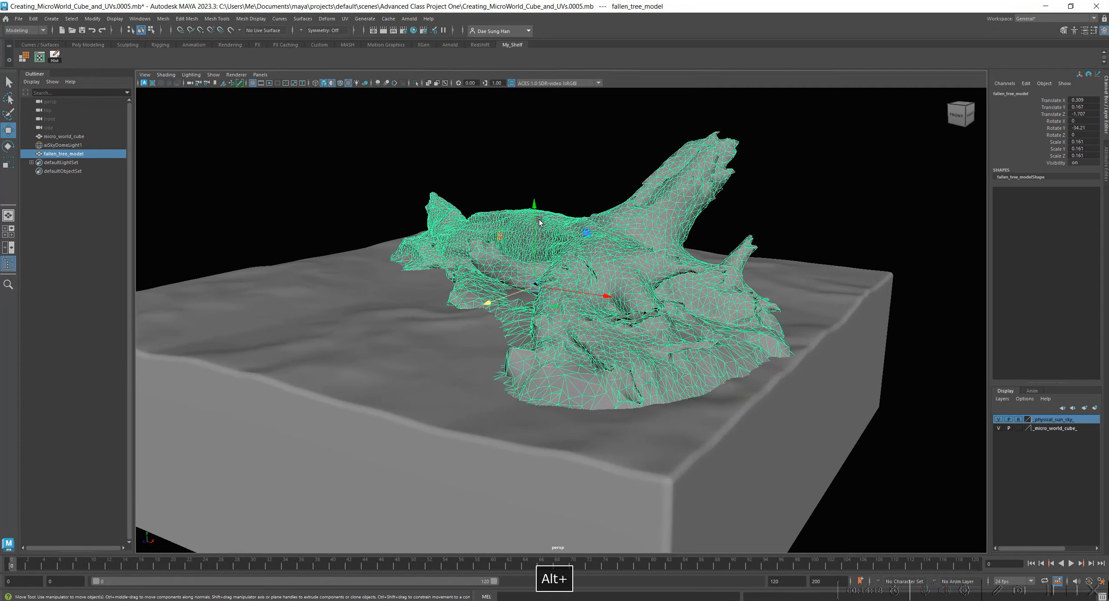
drag(533, 209, 533, 204)
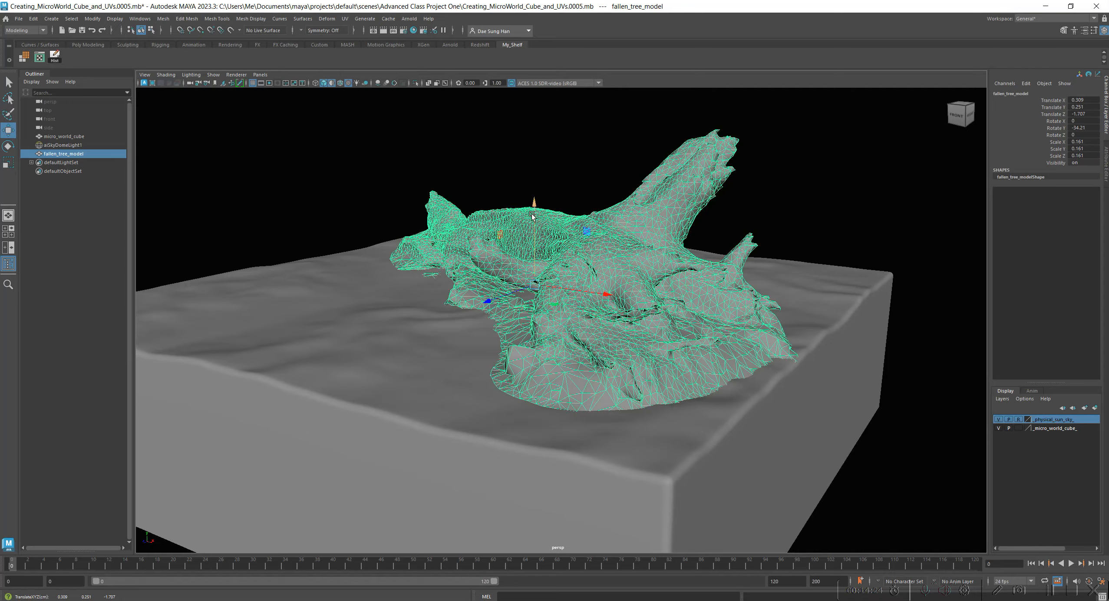
alt+drag(550, 325, 574, 312)
alt+right_drag(574, 312, 718, 324)
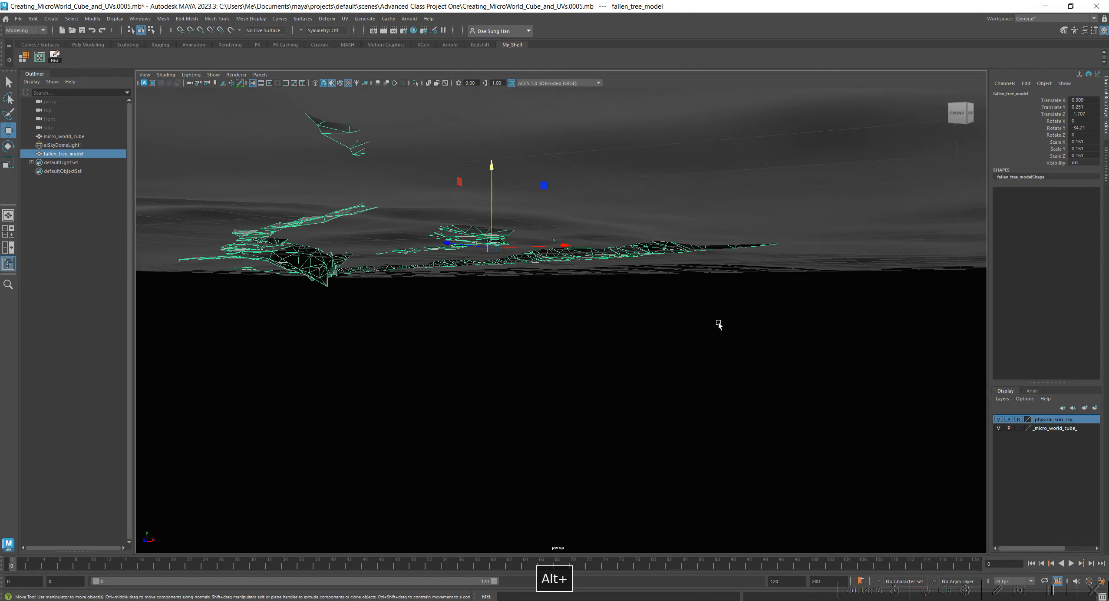
alt+middle_drag(719, 324, 708, 385)
alt+drag(708, 384, 758, 383)
alt+right_drag(757, 383, 651, 300)
alt+drag(651, 300, 549, 289)
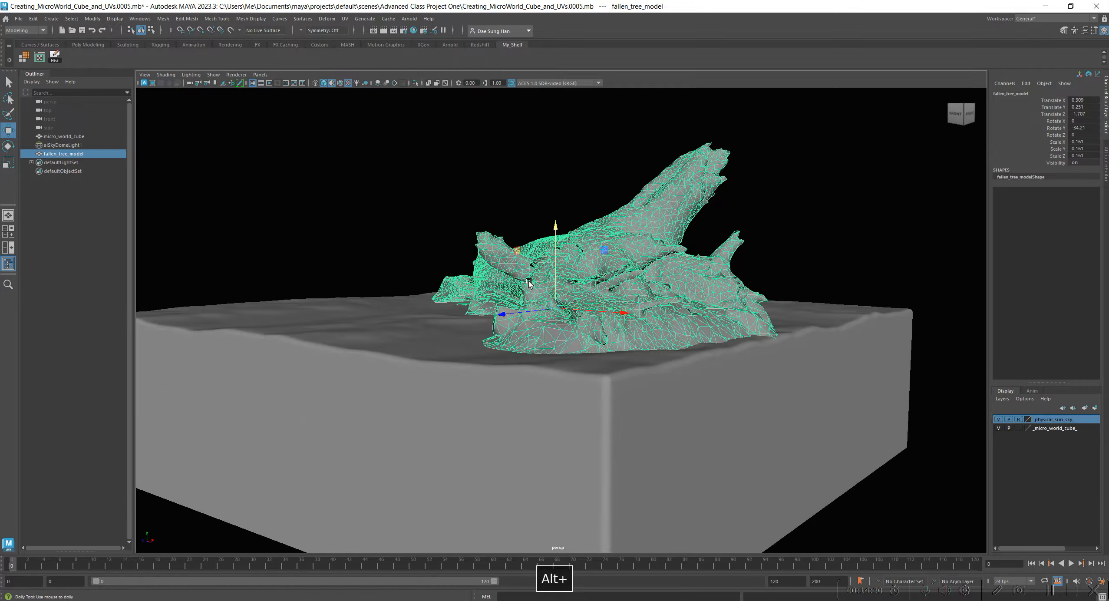
alt+right_drag(549, 289, 564, 281)
drag(555, 225, 558, 230)
Examine the fallen tree's placement on the cube from the front, both selected and deselected.
alt+drag(548, 274, 797, 282)
click(739, 172)
alt+drag(740, 172, 638, 308)
alt+right_drag(638, 308, 560, 313)
click(575, 288)
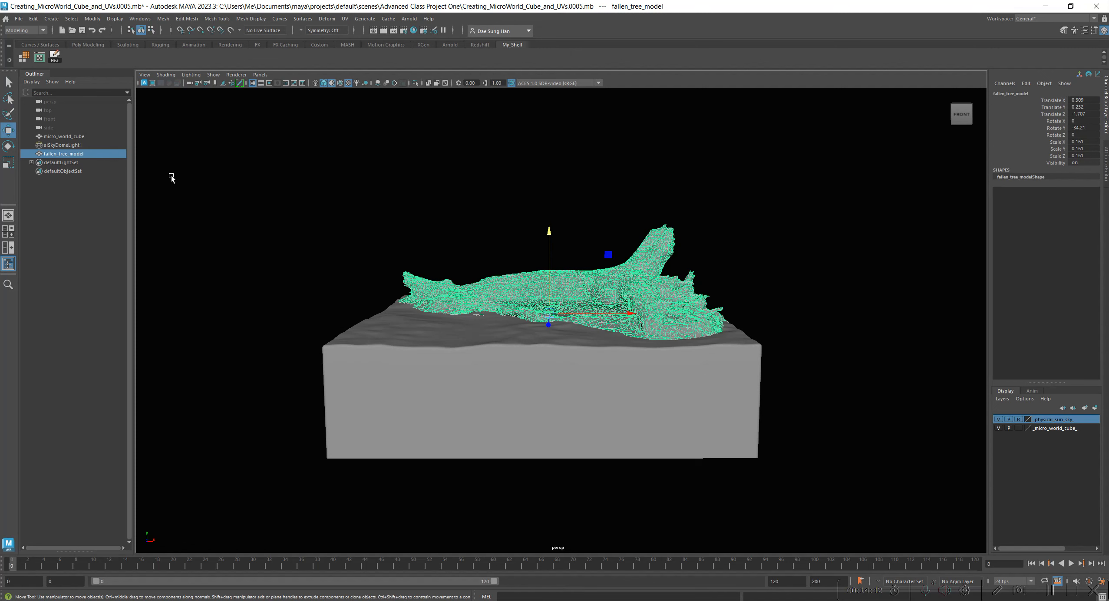
click(73, 145)
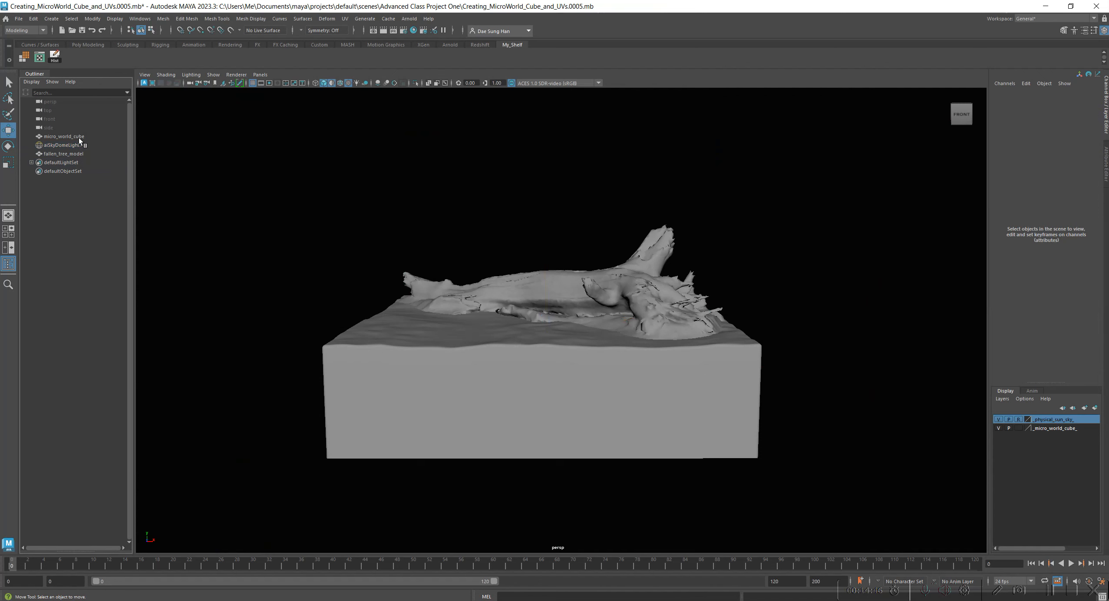
click(79, 153)
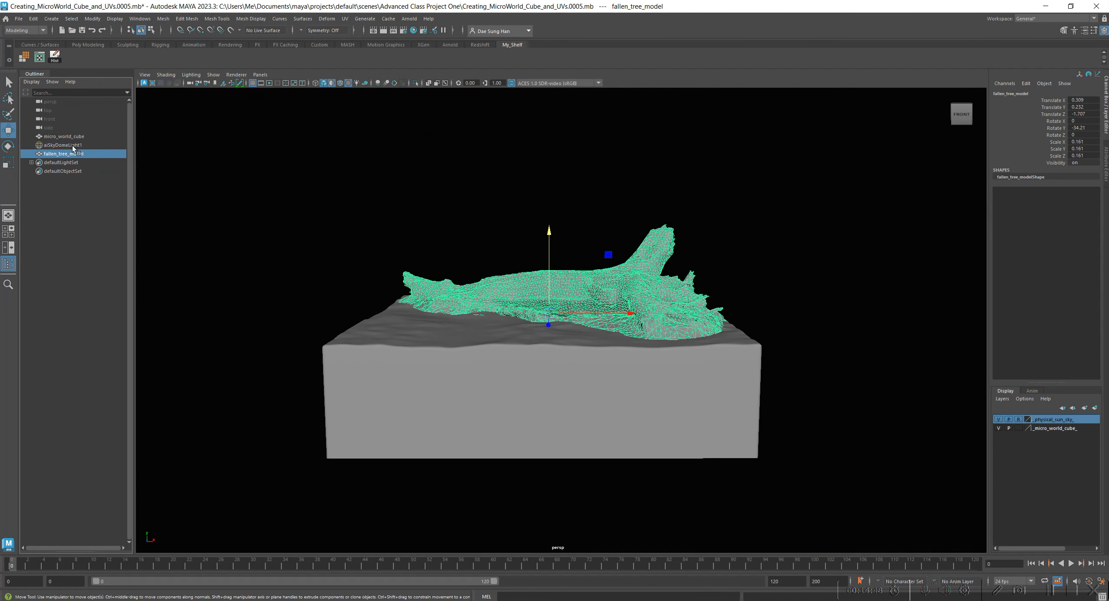
click(75, 248)
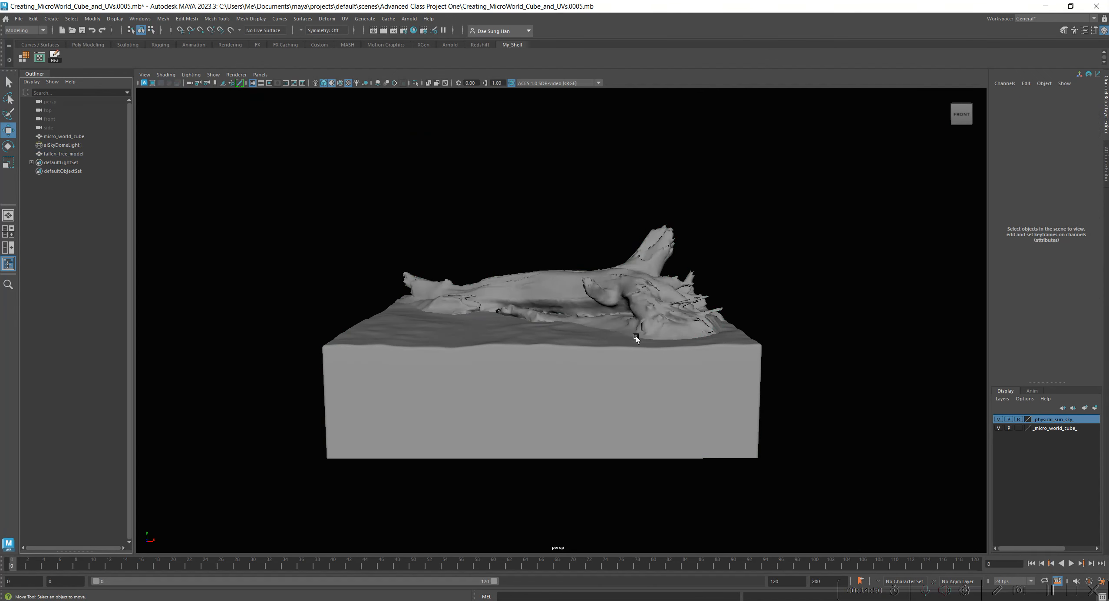
alt+right_drag(722, 343, 757, 347)
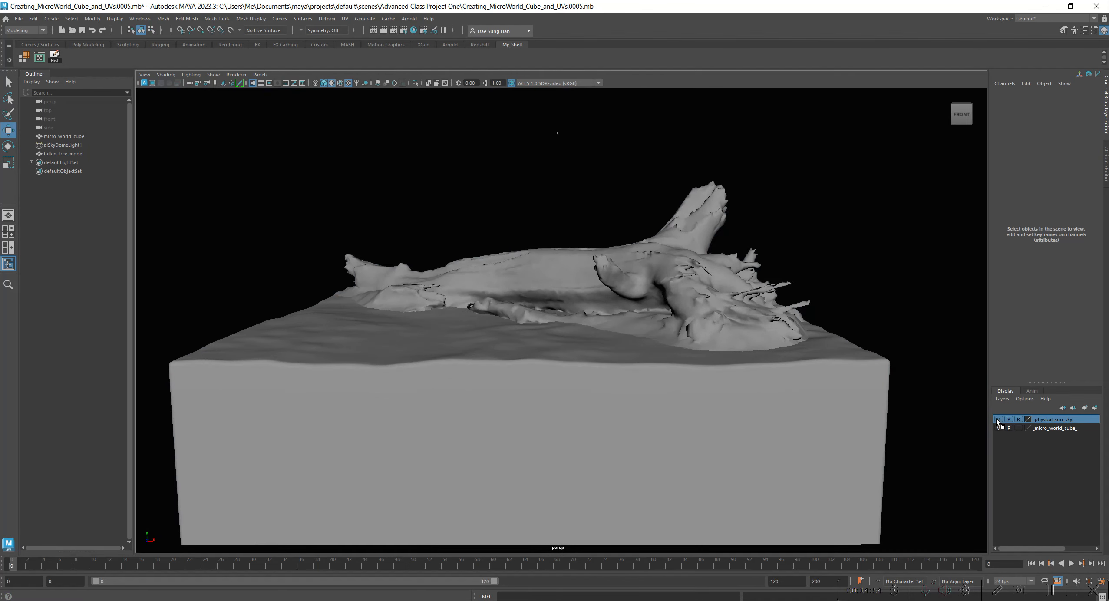
Hide the _physical_sun_sky_ display layer, and toggle the _micro_world_cube_ layer's visibility off and back on.
click(998, 419)
alt+right_drag(774, 346, 551, 239)
alt+drag(551, 239, 570, 246)
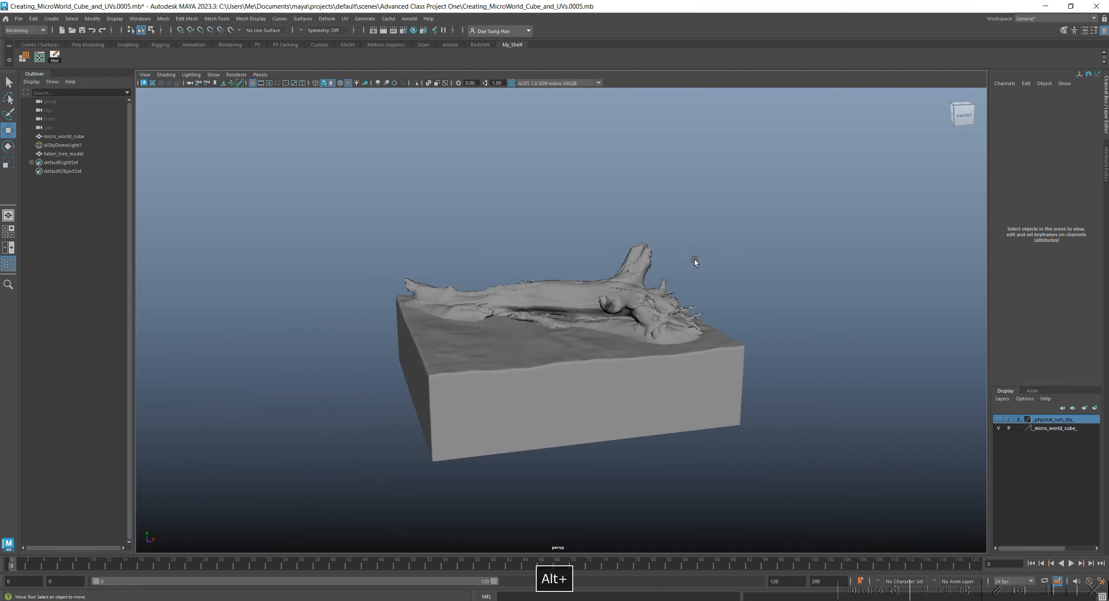
alt+right_drag(570, 247, 630, 280)
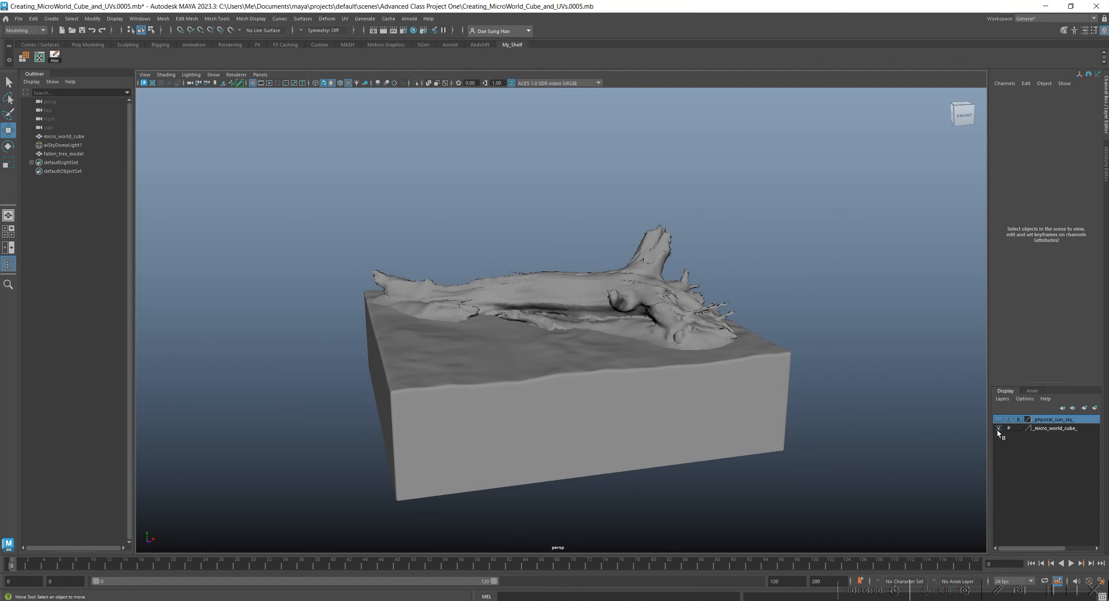
click(998, 428)
click(998, 429)
Create a display layer from the selected fallen tree and name it _fallen_tree_.
alt+right_drag(703, 348, 762, 369)
click(762, 369)
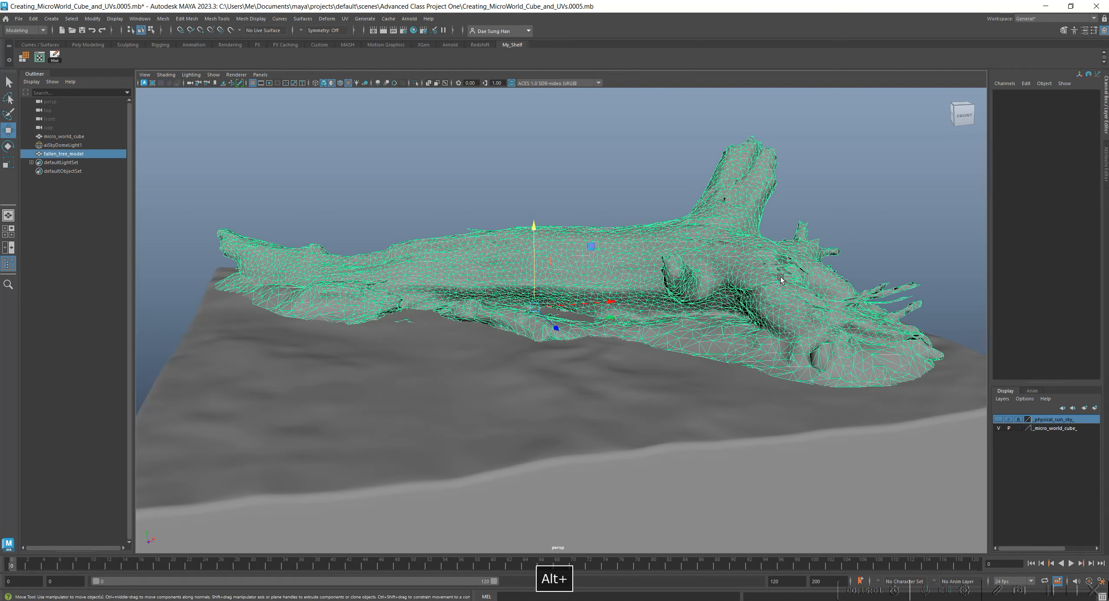
click(1094, 408)
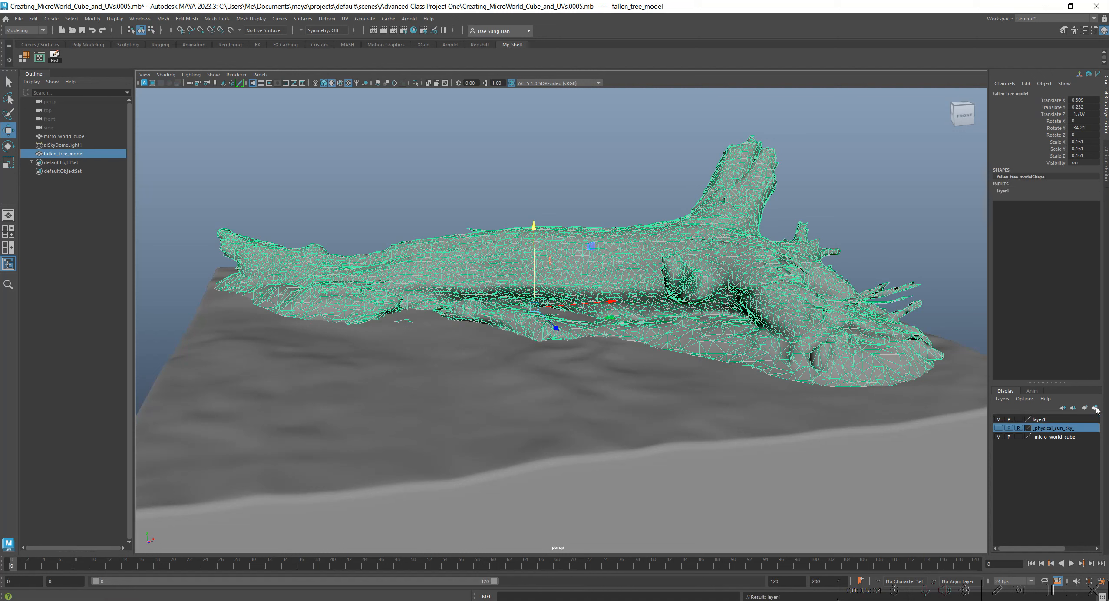
double_click(1042, 420)
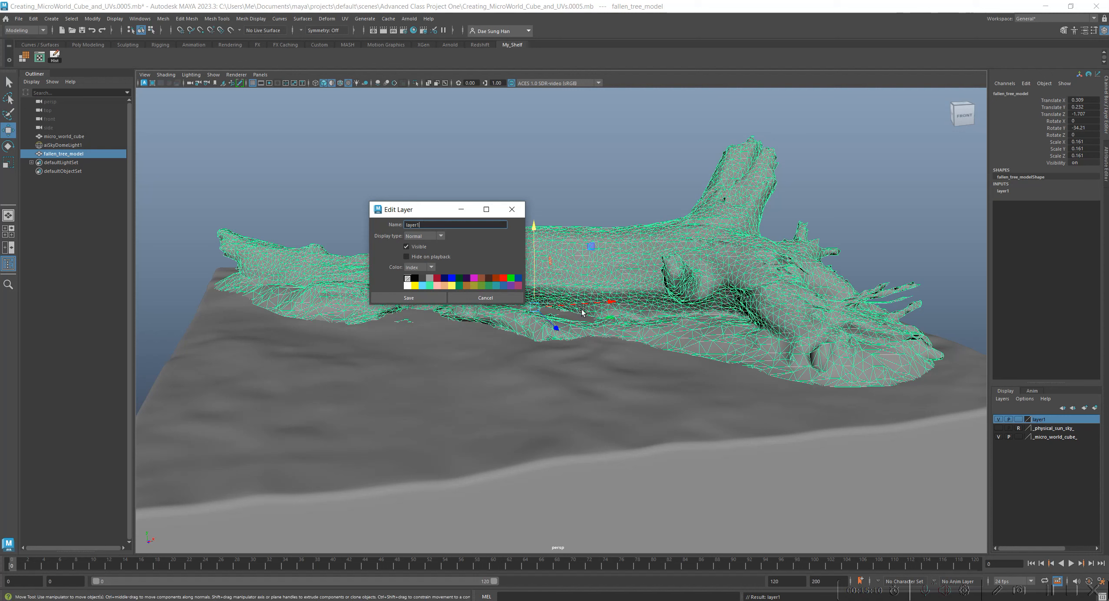
drag(437, 226, 395, 221)
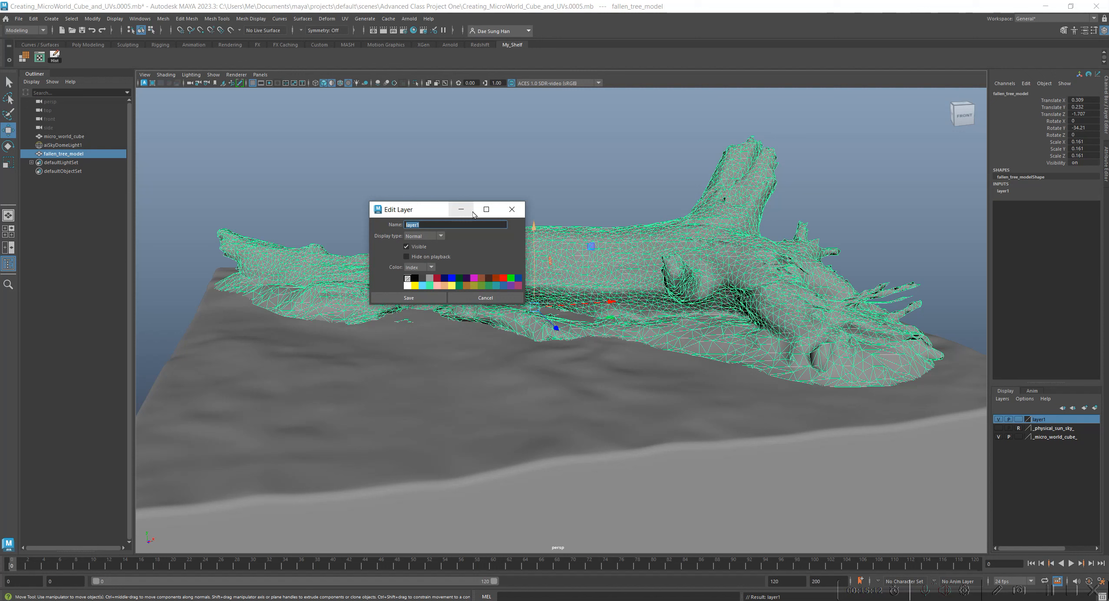
text(_)
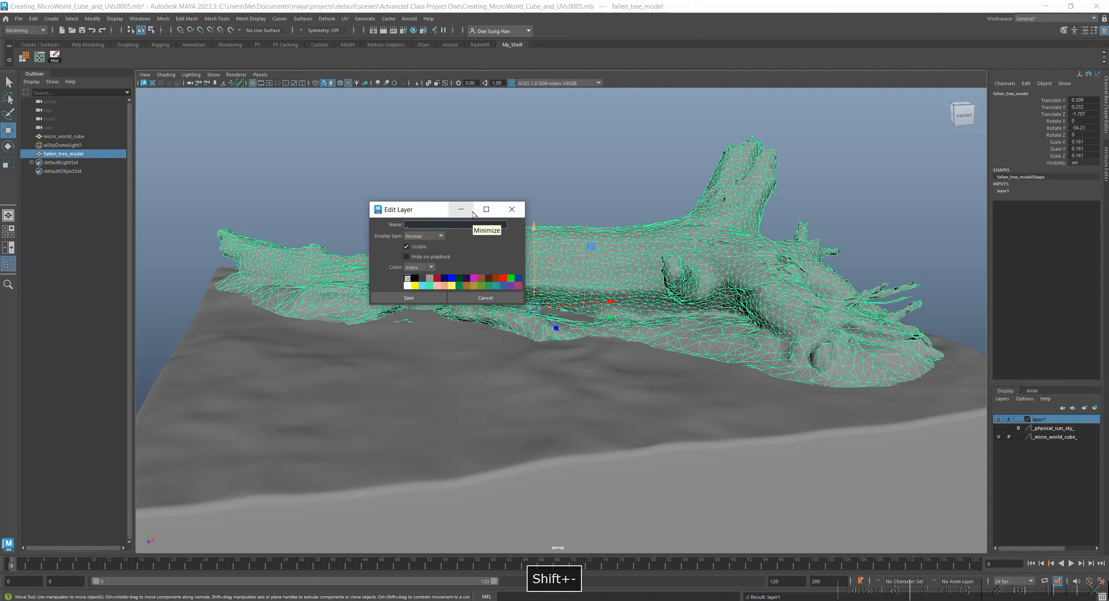
text(fallen_t)
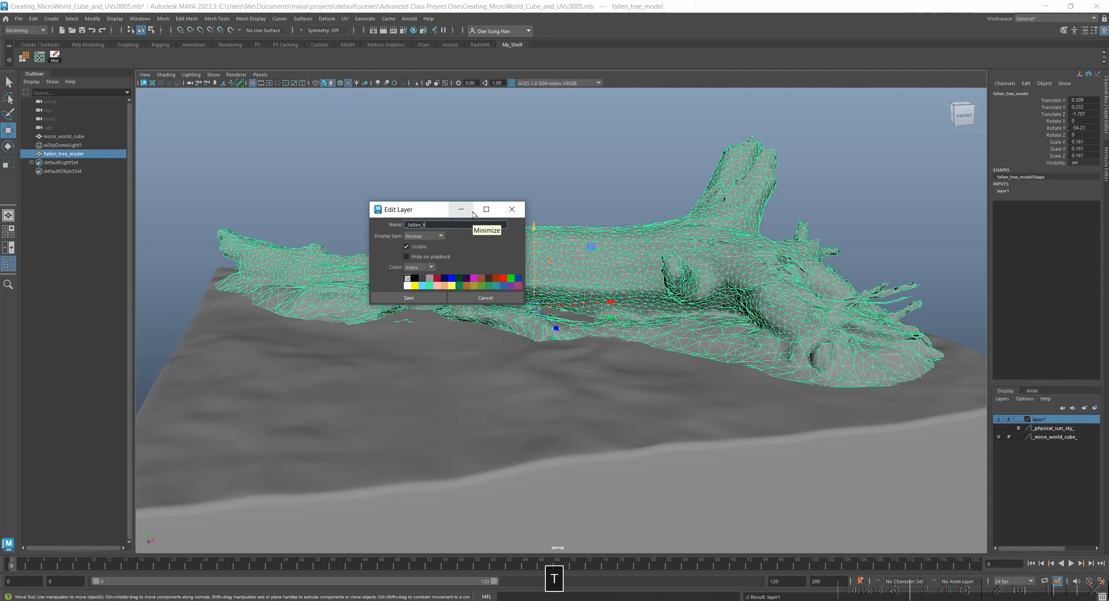
text(ree_)
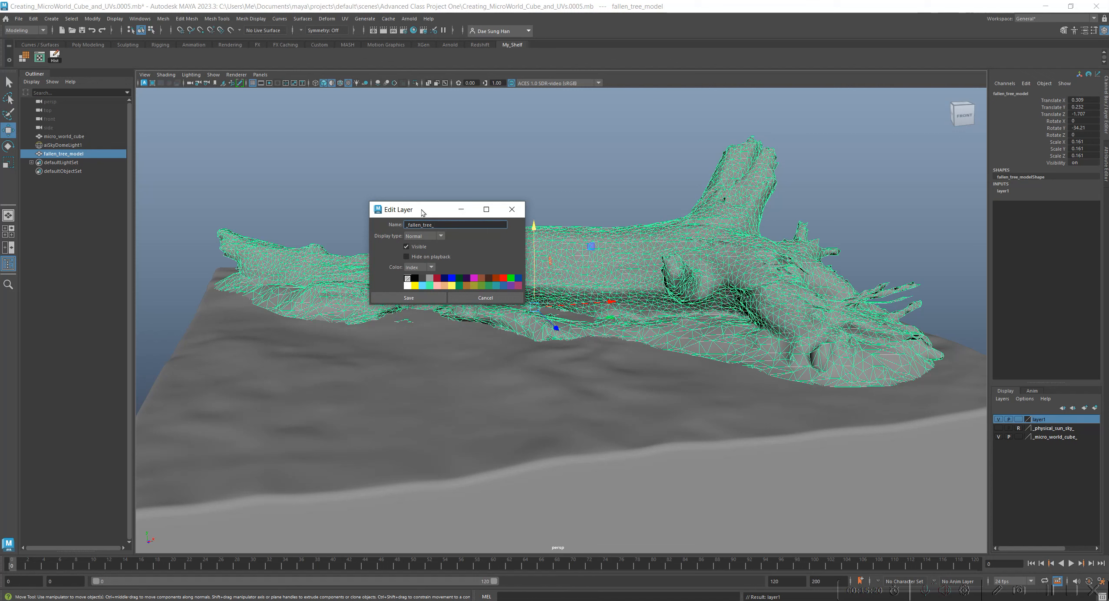
drag(433, 212, 415, 201)
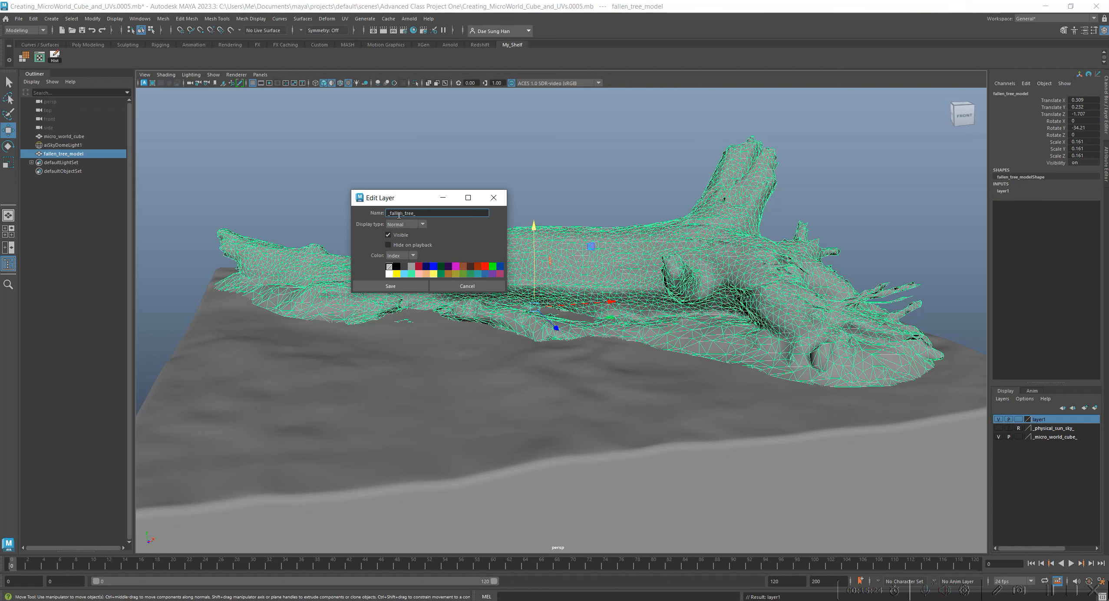
click(390, 286)
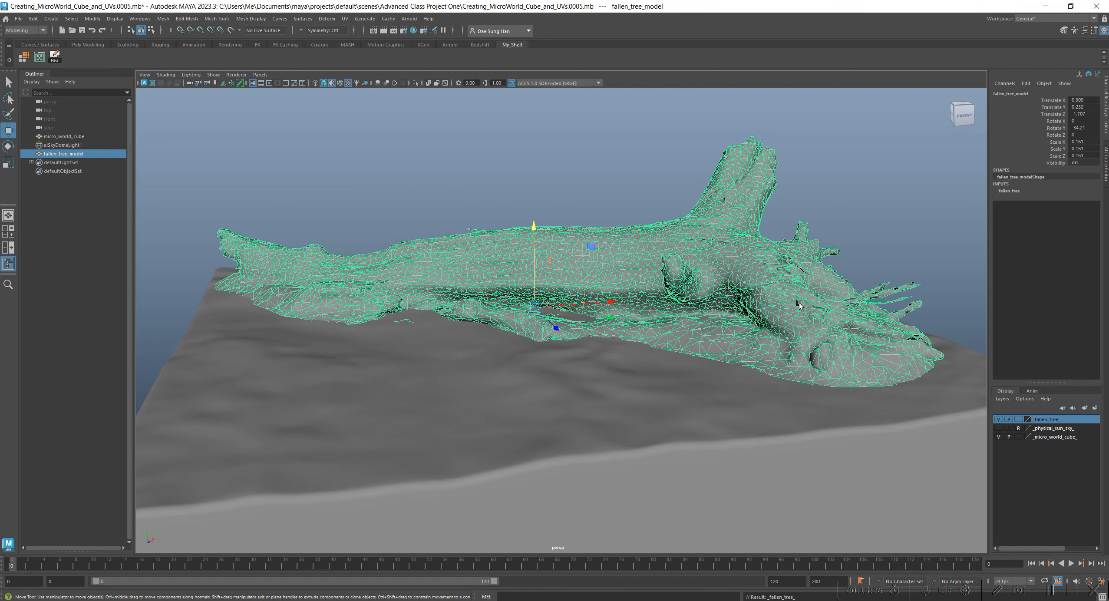
Open the Hypershade with an emptied node graph, move its window clear of the fallen tree, and select the tree.
alt+right_drag(728, 274, 692, 257)
alt+drag(693, 256, 625, 293)
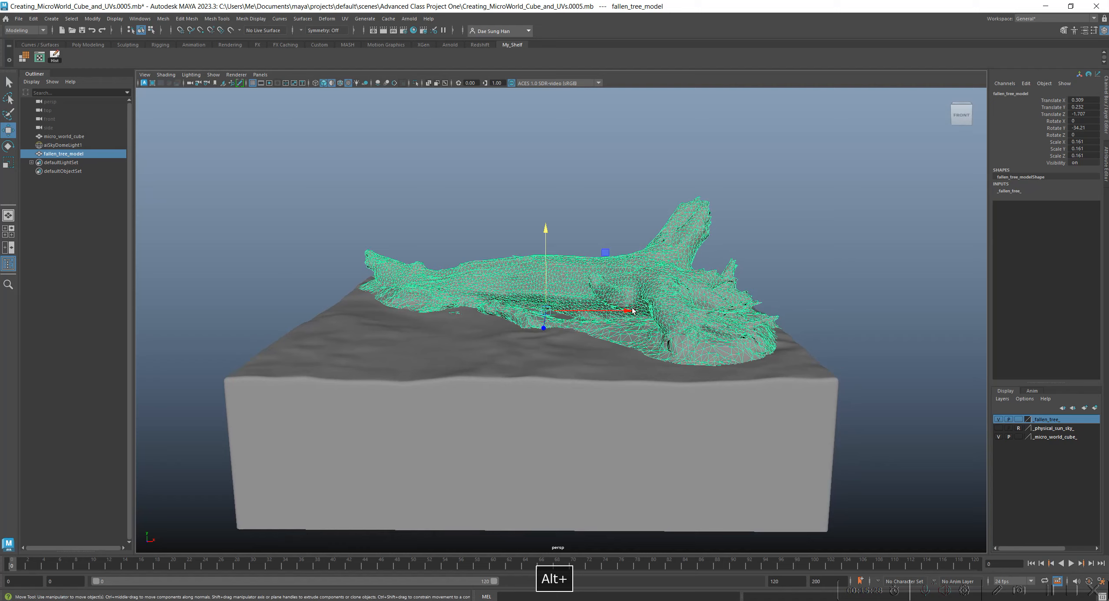
alt+middle_drag(625, 293, 632, 267)
alt+right_drag(633, 267, 603, 258)
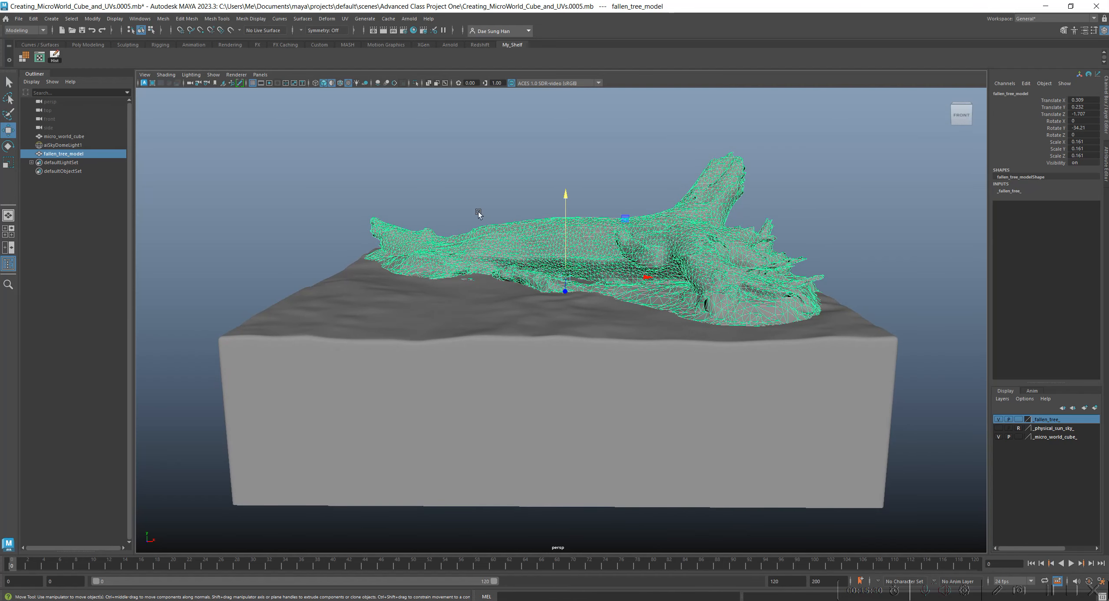
drag(0, 213, 644, 82)
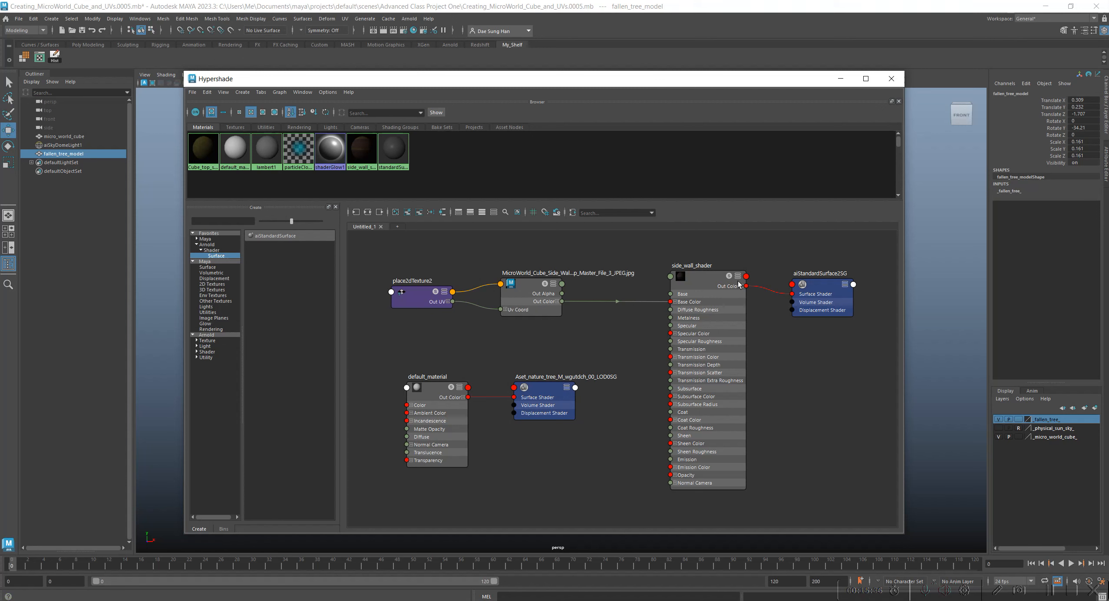
click(395, 213)
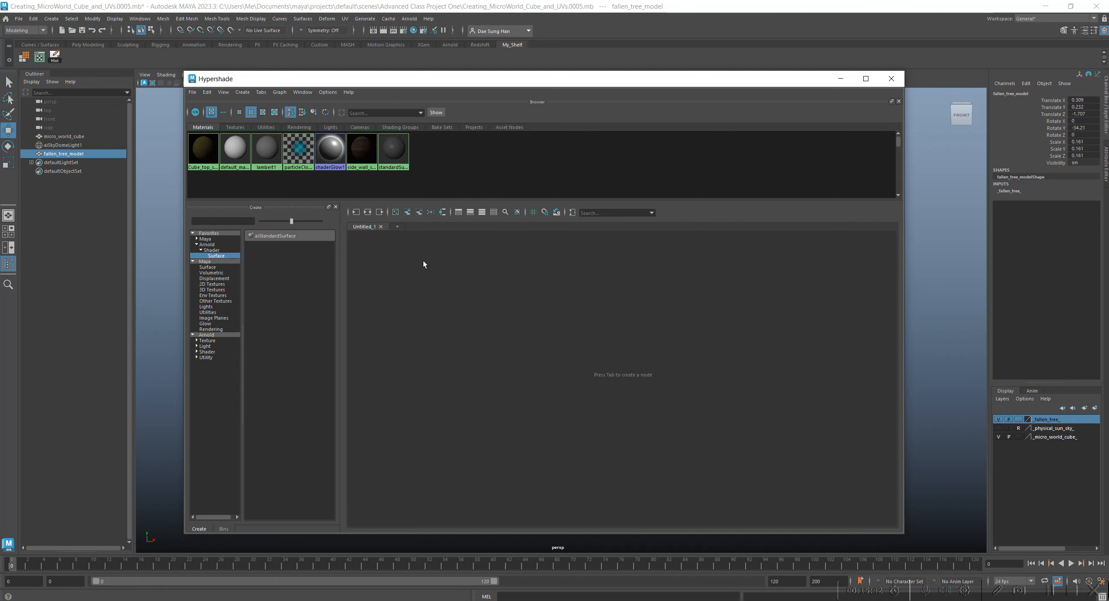
drag(353, 79, 460, 259)
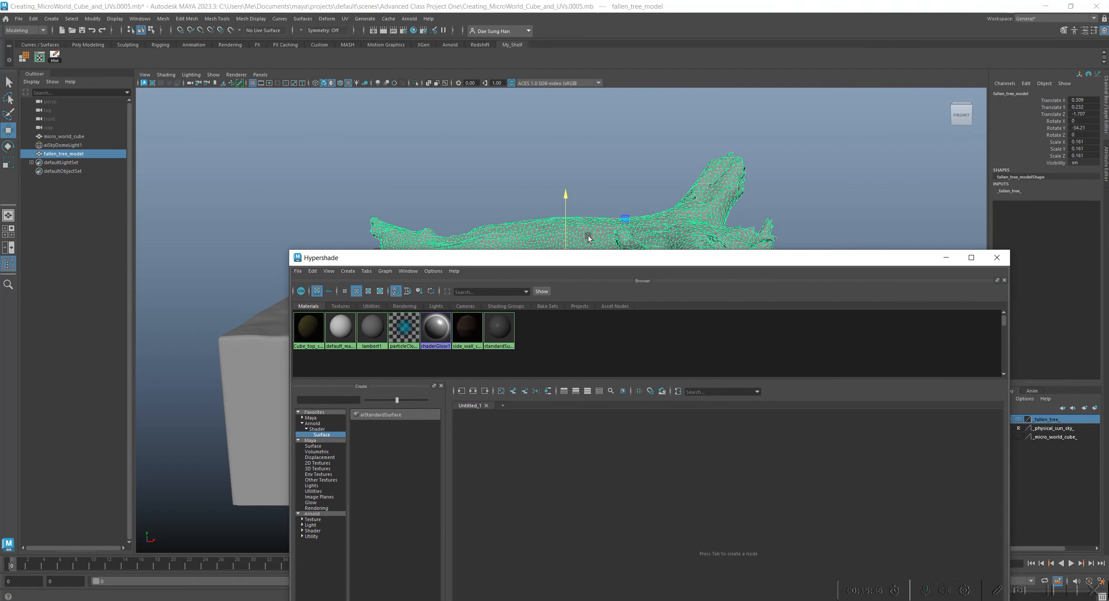
click(675, 166)
click(702, 205)
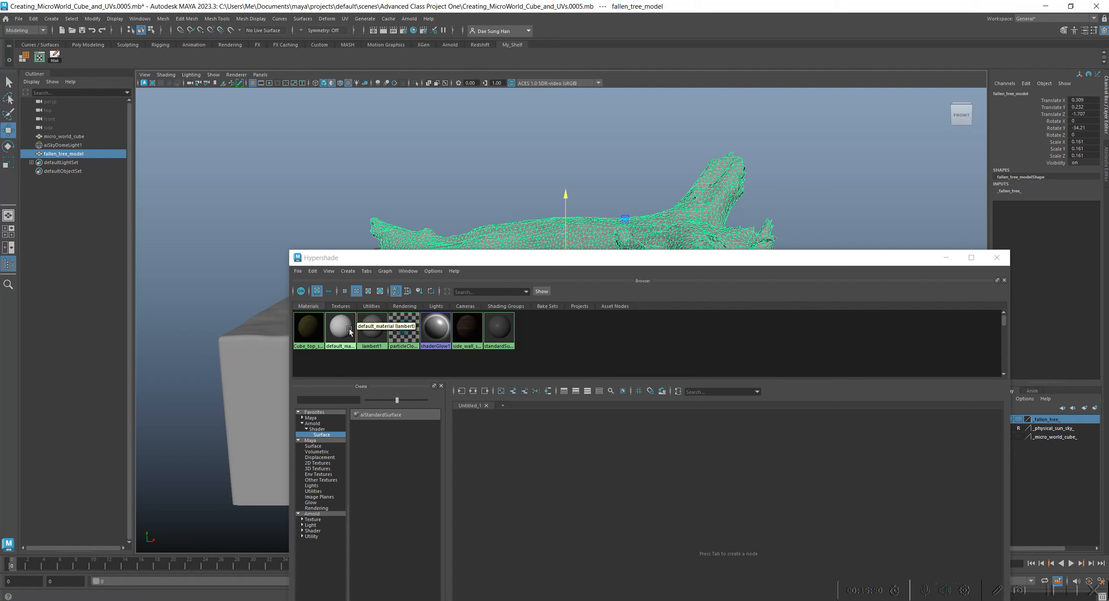
Graph the selected fallen tree's material network in the Hypershade, space its two nodes apart, and display default_material's attributes.
drag(481, 264, 310, 104)
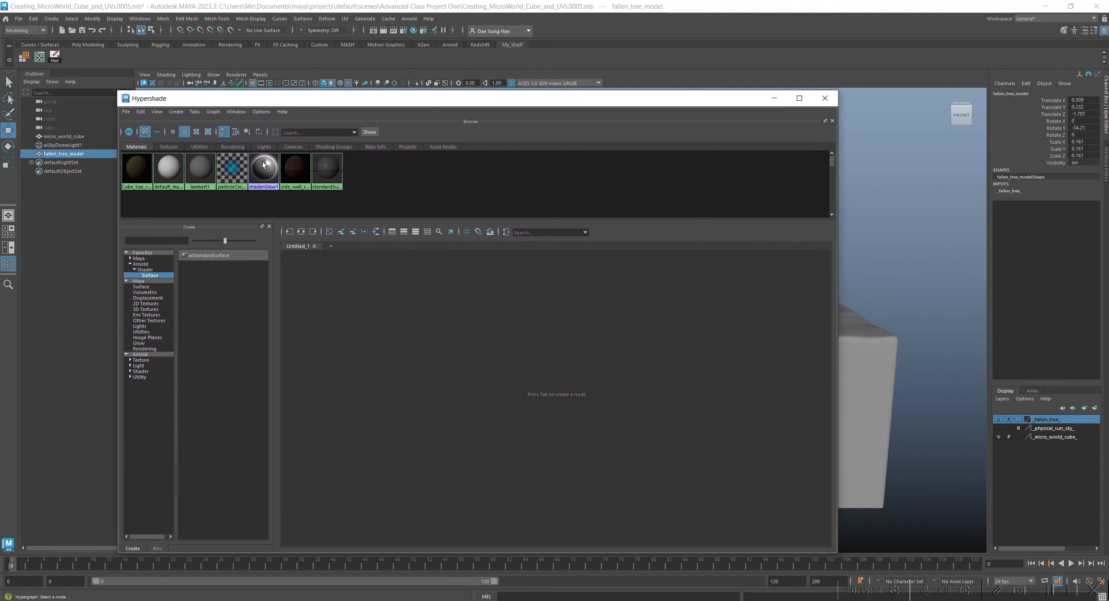
click(376, 233)
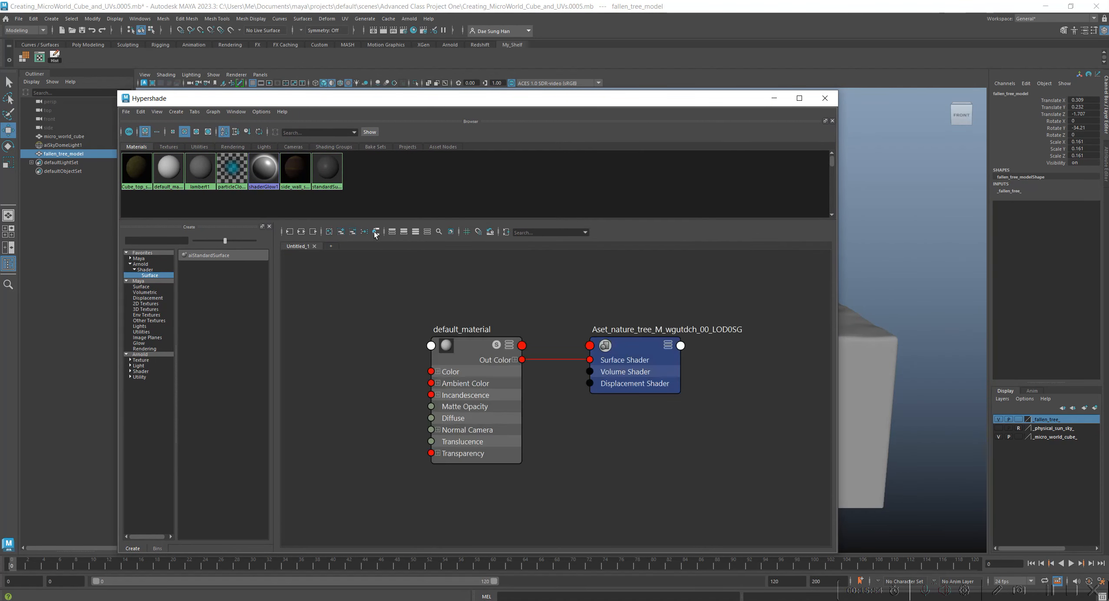
drag(457, 339, 476, 302)
mouse_move(628, 359)
mouse_down()
mouse_move(596, 340)
mouse_move(644, 333)
mouse_up()
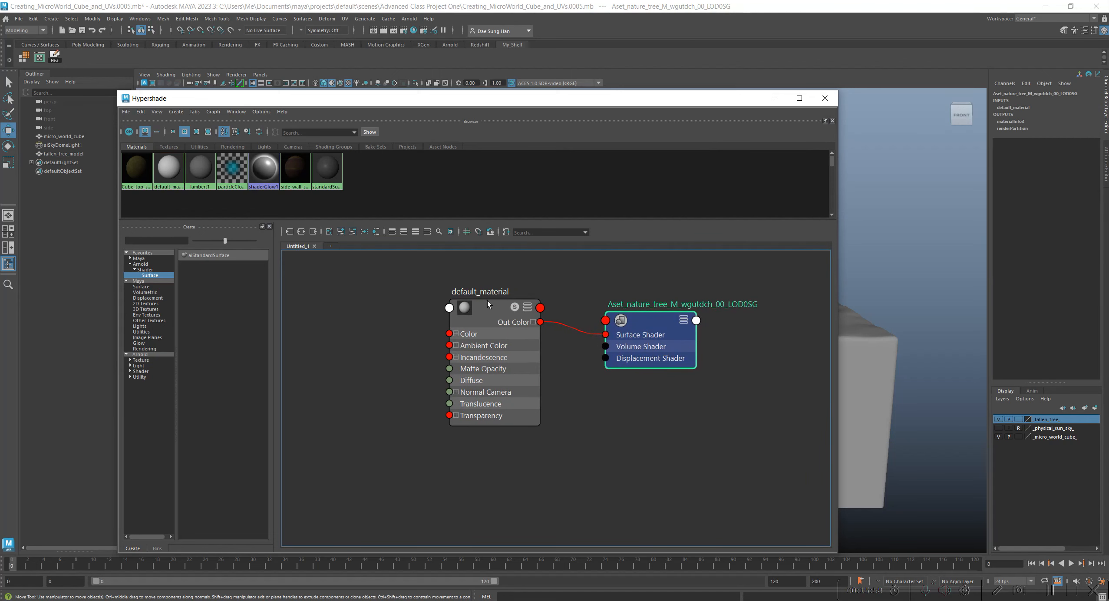
mouse_move(483, 306)
mouse_down()
mouse_move(477, 315)
mouse_move(476, 297)
mouse_move(491, 303)
mouse_up()
mouse_move(646, 322)
mouse_down()
mouse_move(619, 312)
mouse_move(627, 309)
mouse_up()
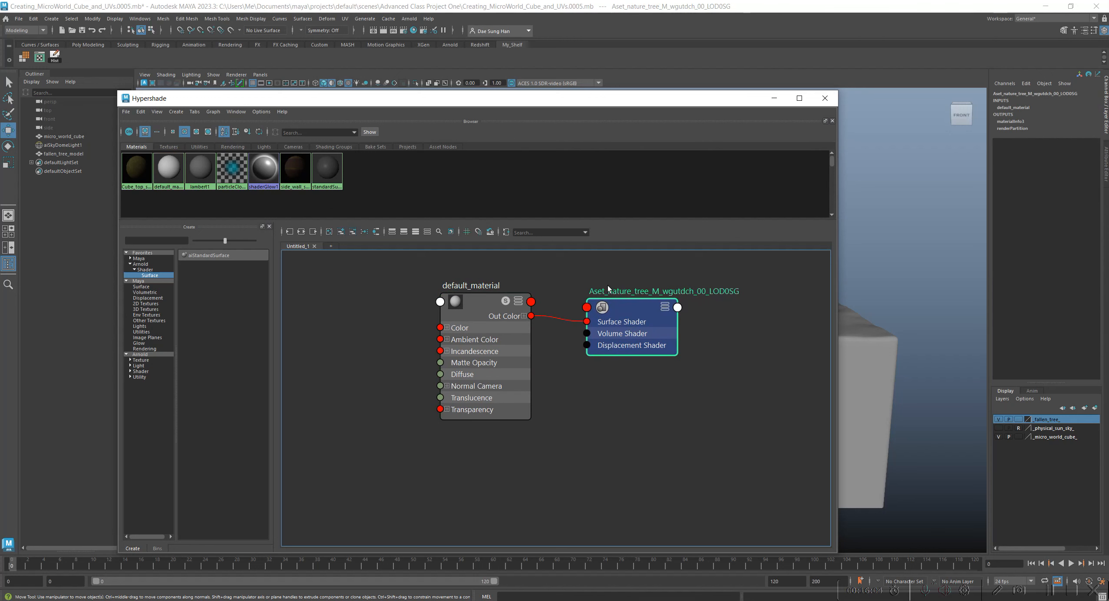
drag(480, 300, 431, 286)
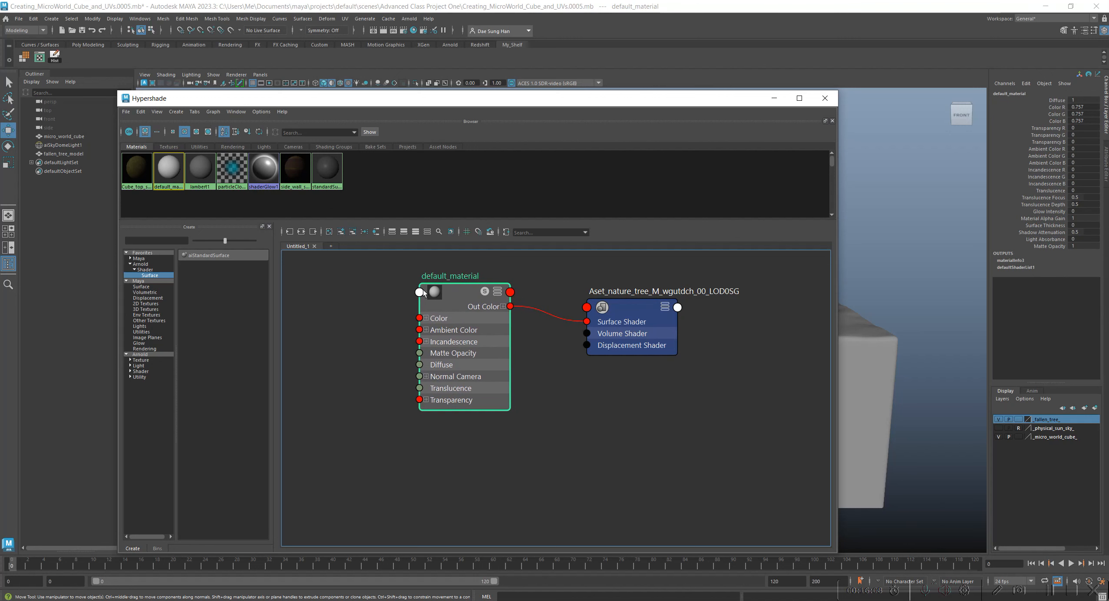
click(1106, 155)
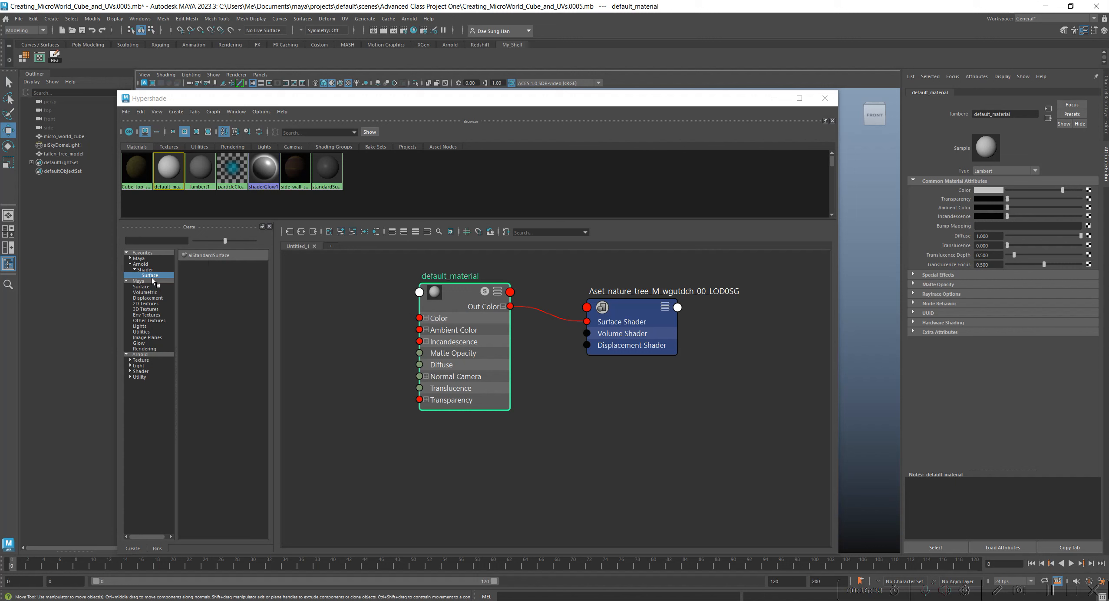
Create an aiStandardSurface shader in the empty area of the node graph below default_material.
click(364, 335)
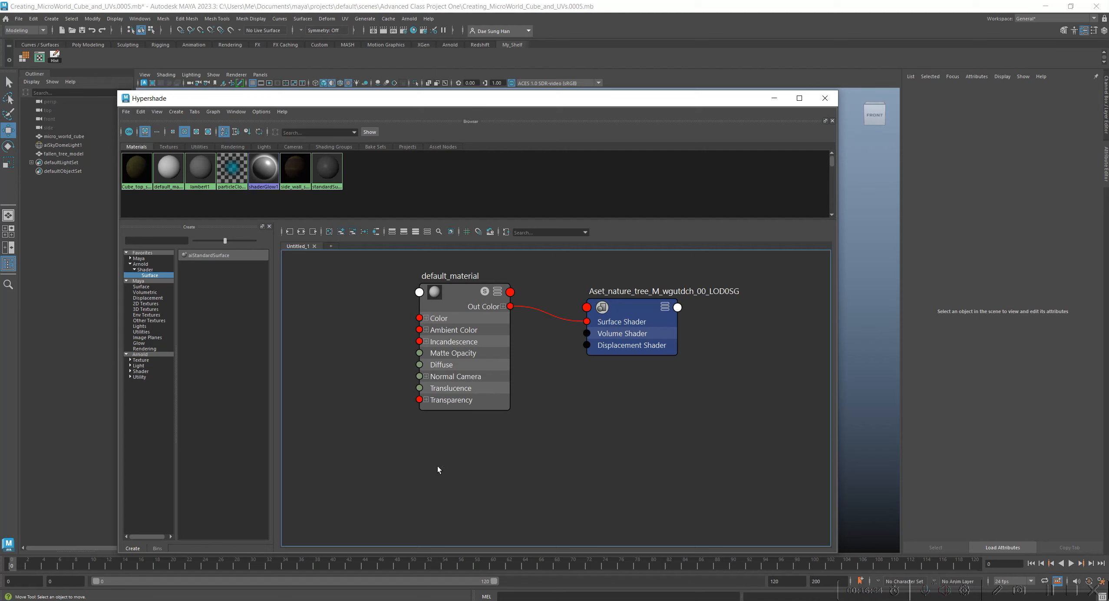
key(Tab)
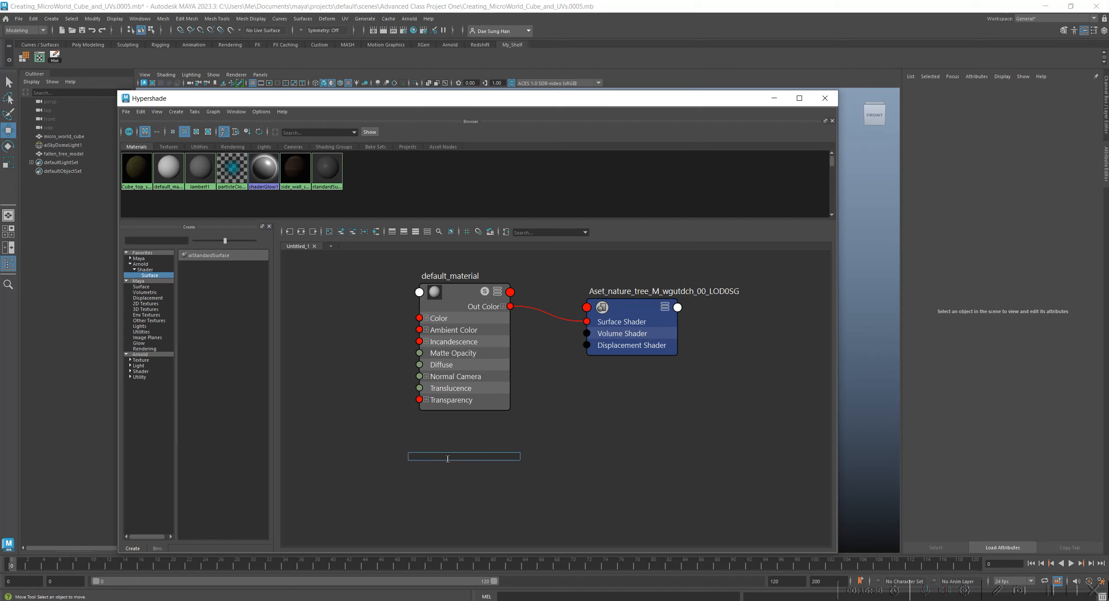
text(aista)
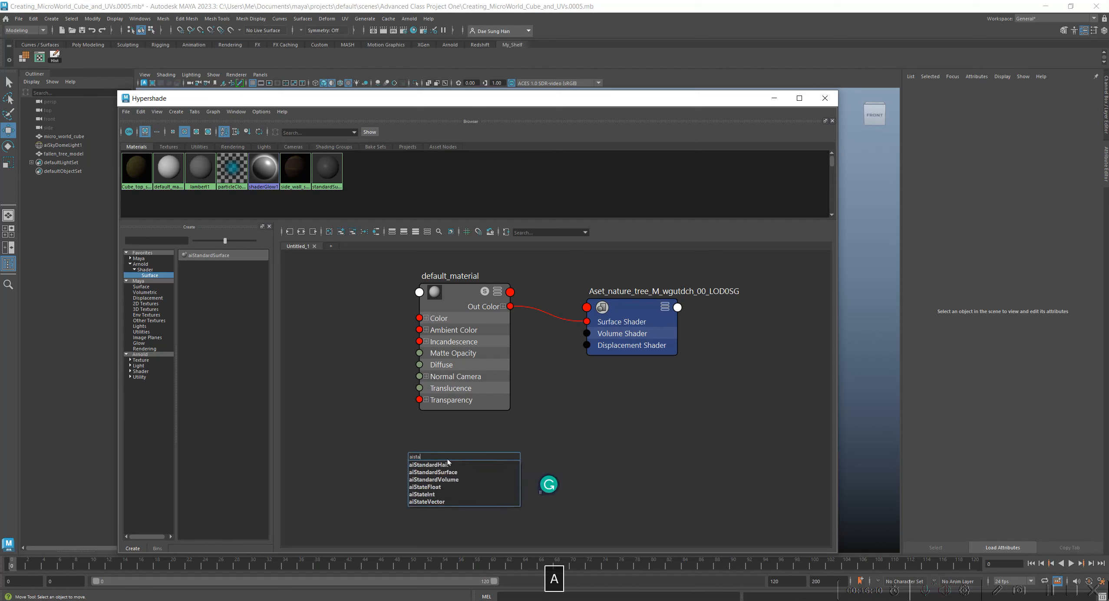
text(ndar)
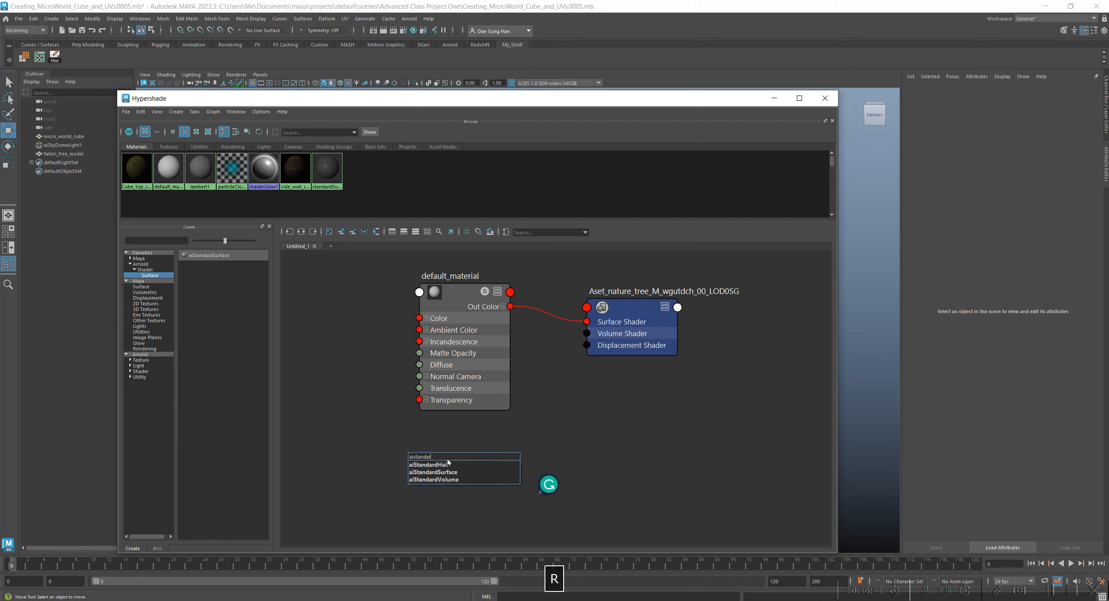
text(dsu)
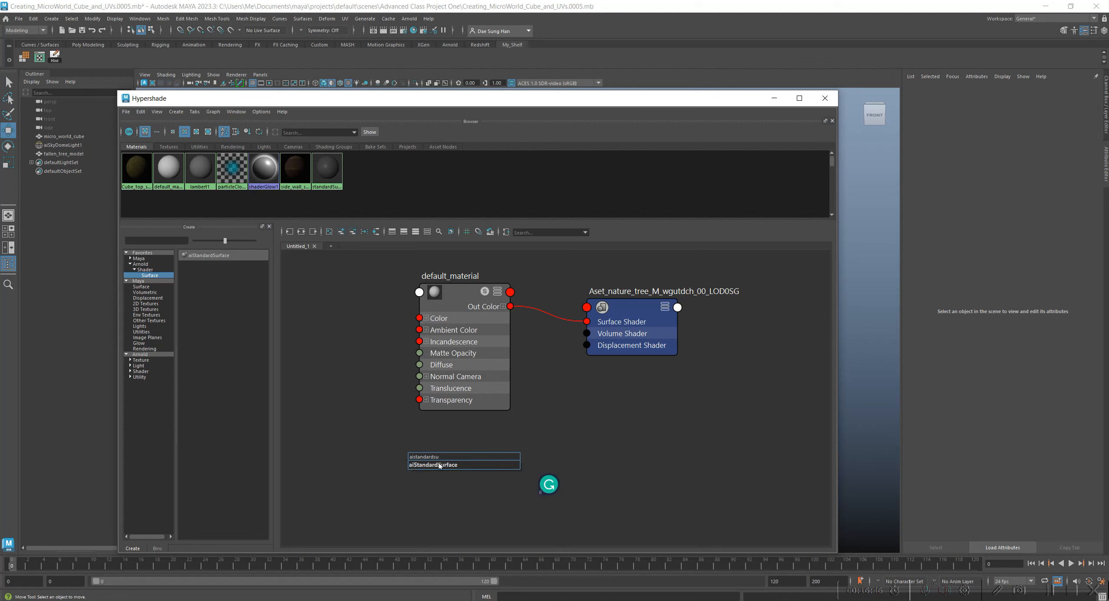
click(443, 464)
Separate the new aiStandardSurface3 nodes from the old material network by moving default_material and its shading group well clear of them.
alt+right_drag(642, 493, 517, 450)
alt+middle_drag(517, 451, 447, 327)
alt+right_drag(464, 341, 560, 381)
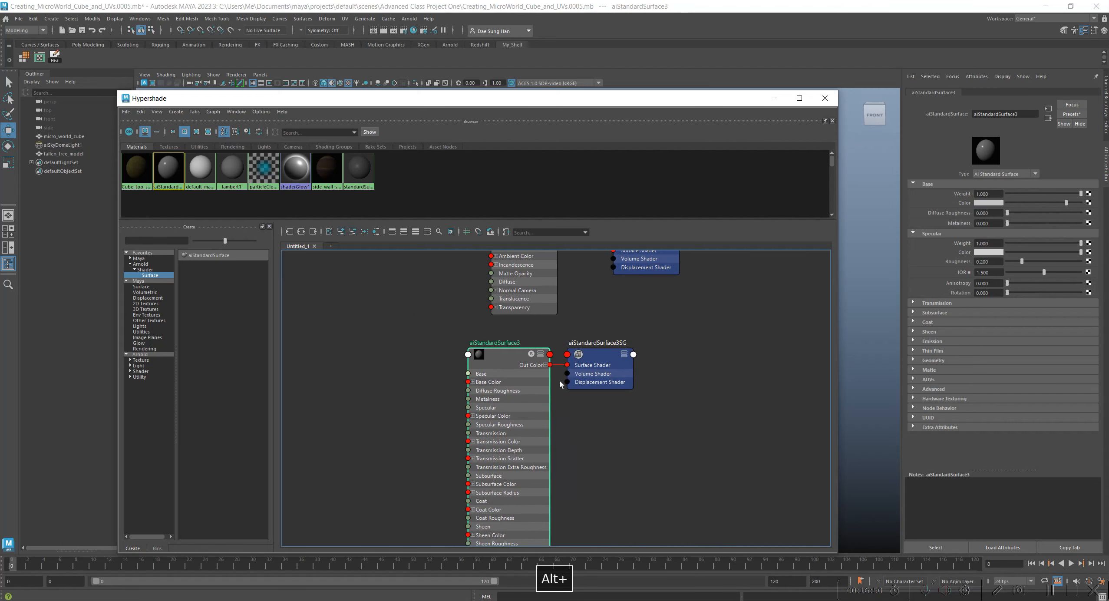
alt+middle_drag(475, 324, 438, 453)
drag(430, 310, 671, 415)
drag(506, 356, 683, 342)
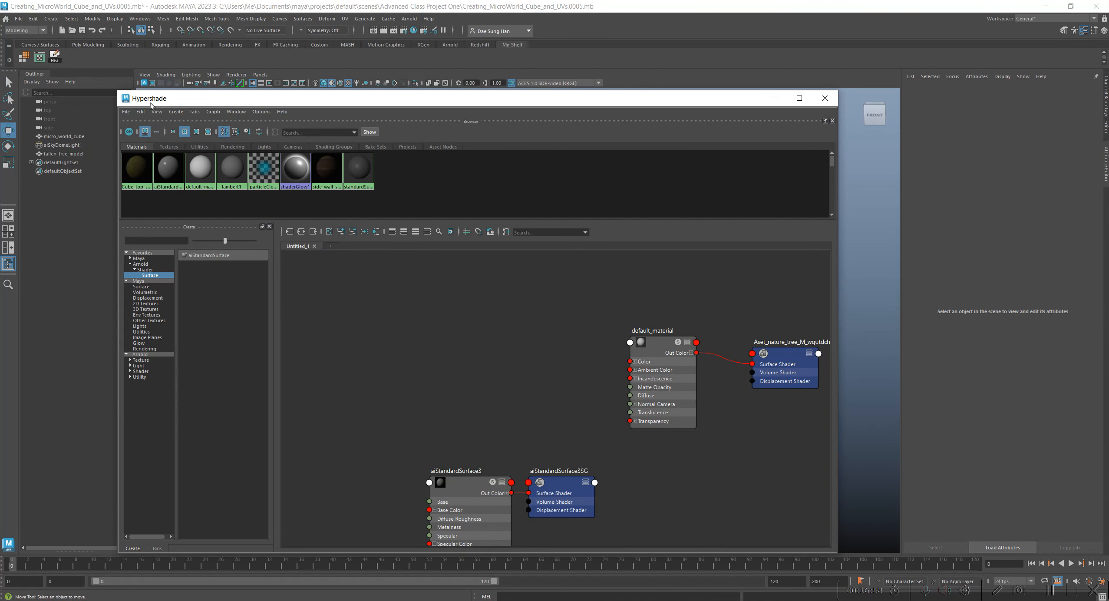
Uncover part of the fallen tree by moving the Hypershade window, and assign the aiStandardSurface3 material to the tree.
drag(173, 101, 433, 83)
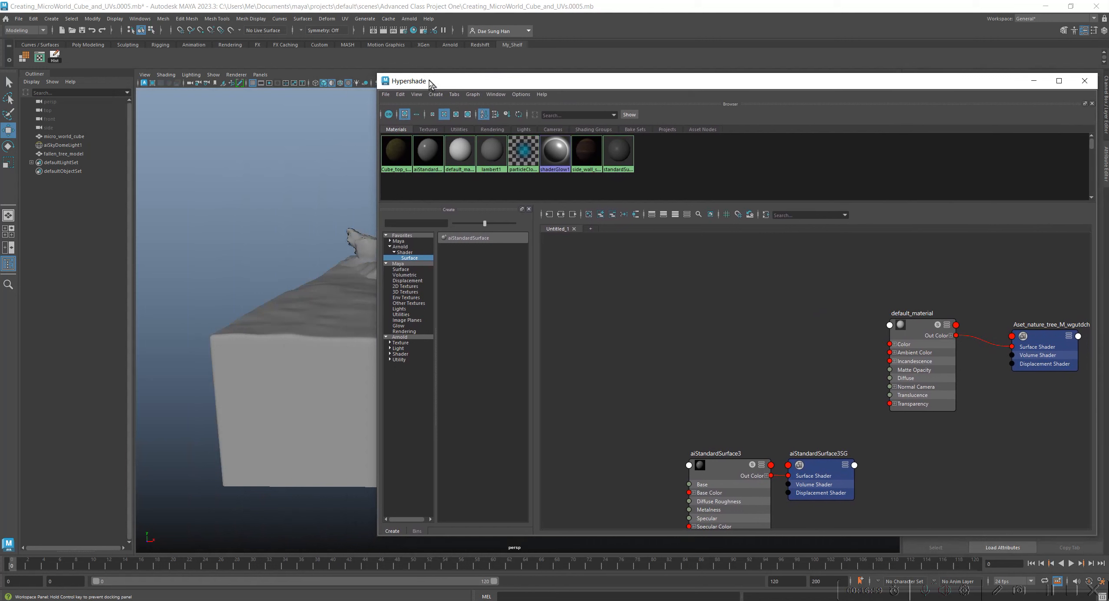
click(369, 242)
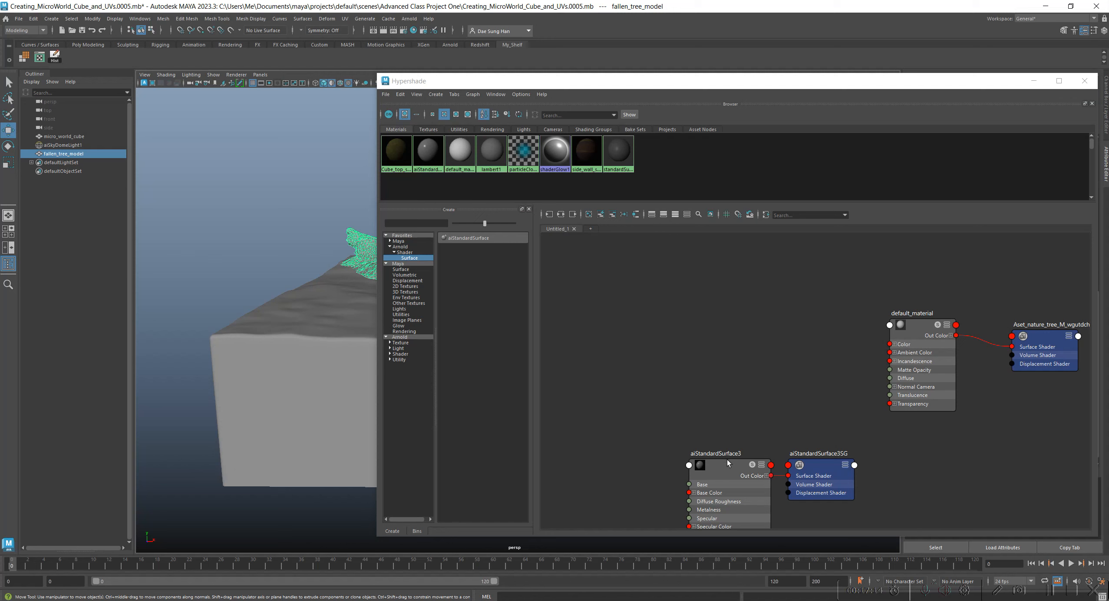
right_click(721, 446)
mouse_move(718, 448)
right_down()
mouse_move(723, 438)
mouse_move(705, 426)
mouse_move(751, 428)
mouse_move(732, 438)
mouse_move(711, 424)
mouse_move(721, 431)
right_up()
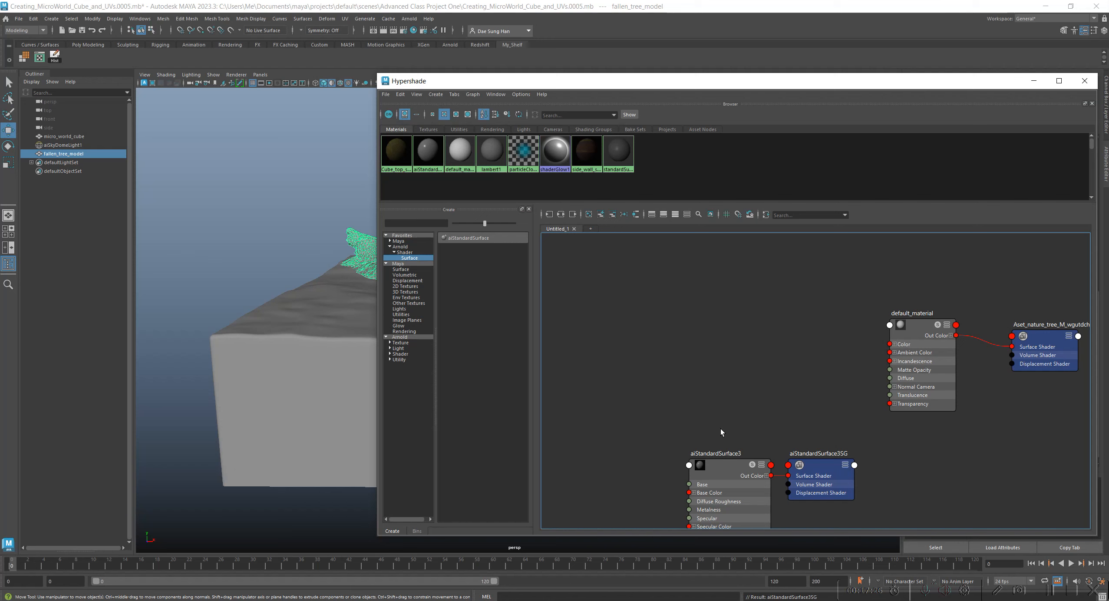
Deselect the tree and move aiStandardSurface3 with its shading group up beside default_material so all its attributes fit in the graph.
click(740, 353)
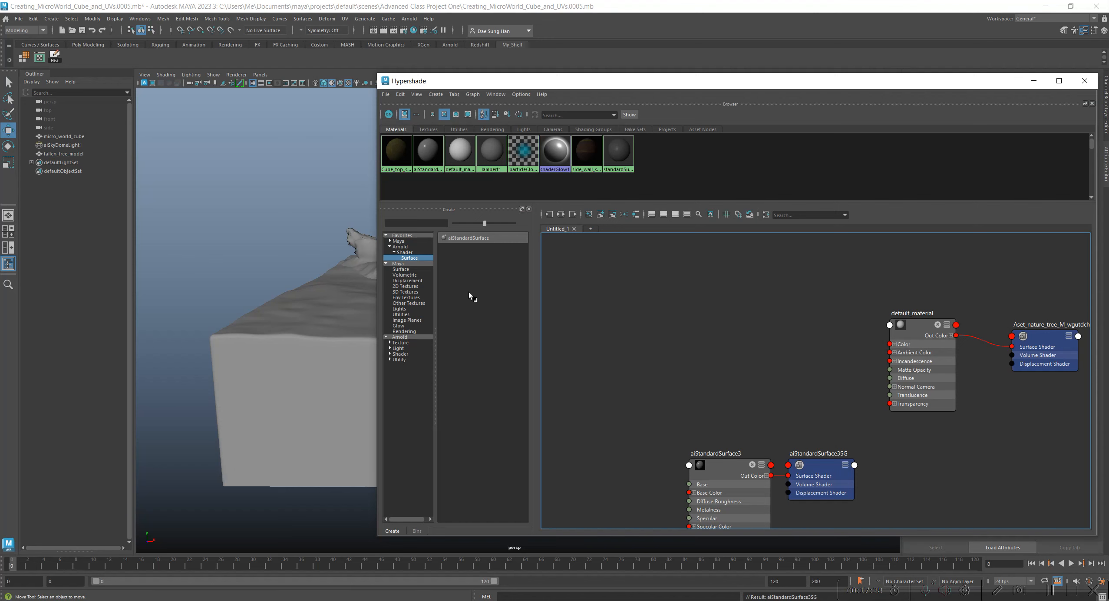
drag(684, 400, 848, 493)
drag(712, 462, 642, 290)
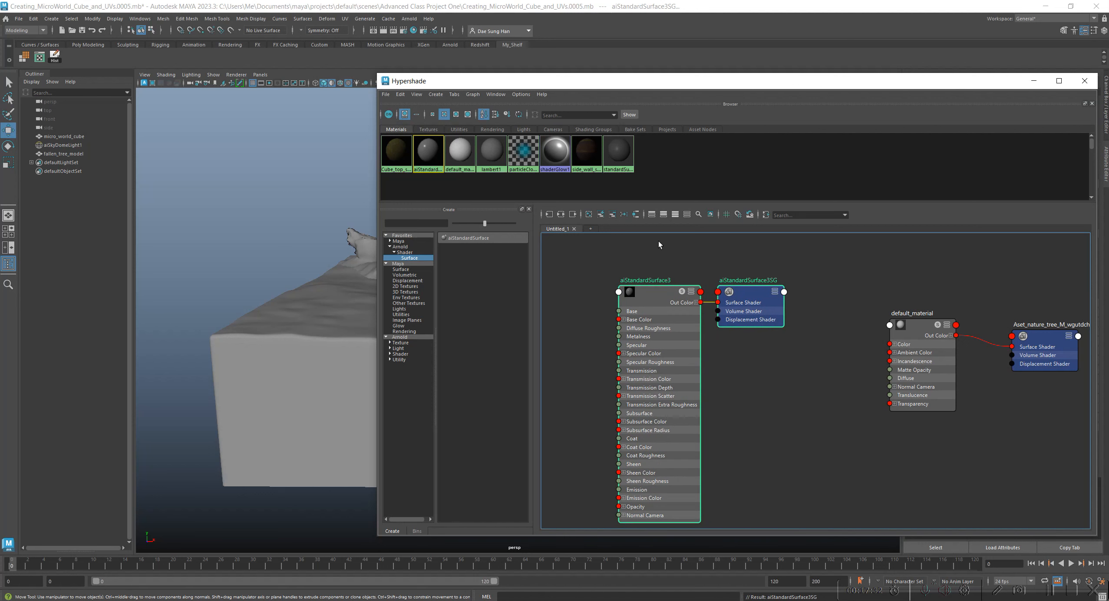
Check the assignment by selecting the objects that use the aiStandardSurface3 material.
click(591, 294)
click(632, 293)
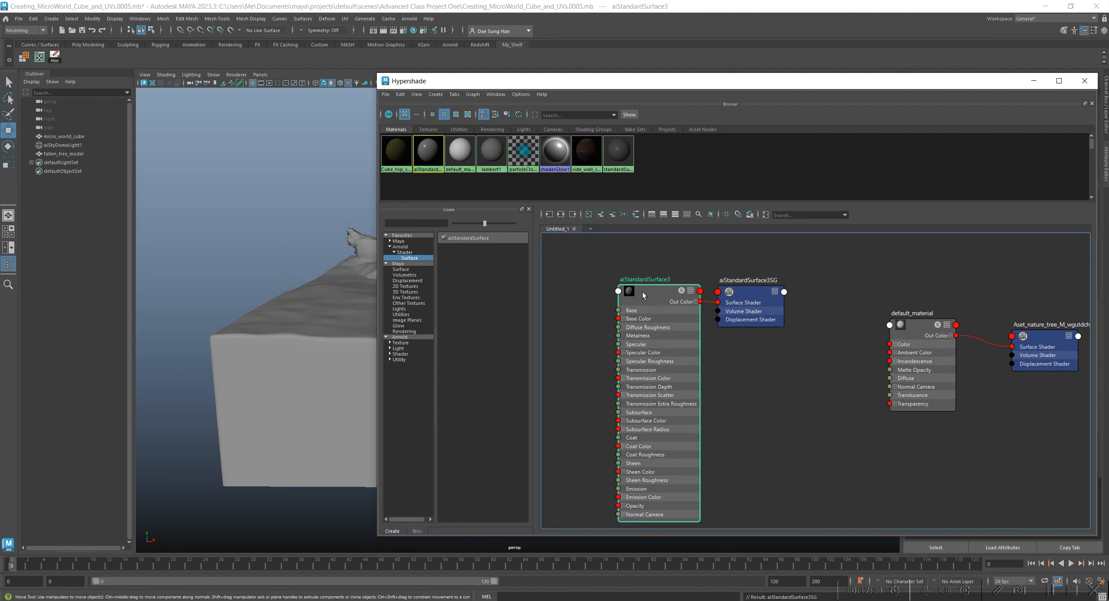
right_click(646, 295)
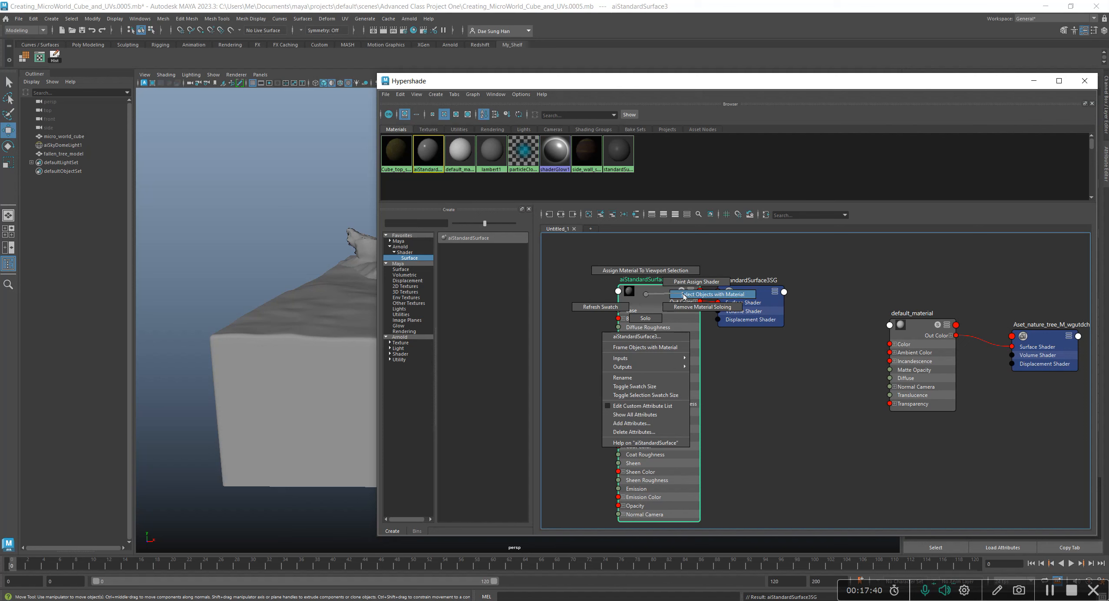
click(683, 295)
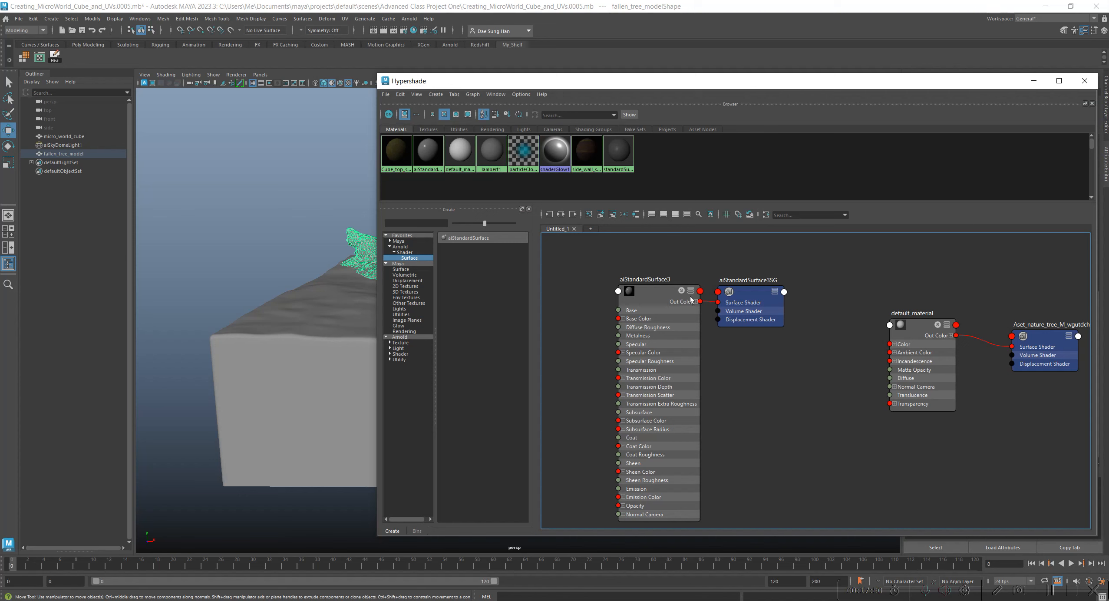
Rename the aiStandardSurface3 material as fallen_tree_shader.
double_click(664, 281)
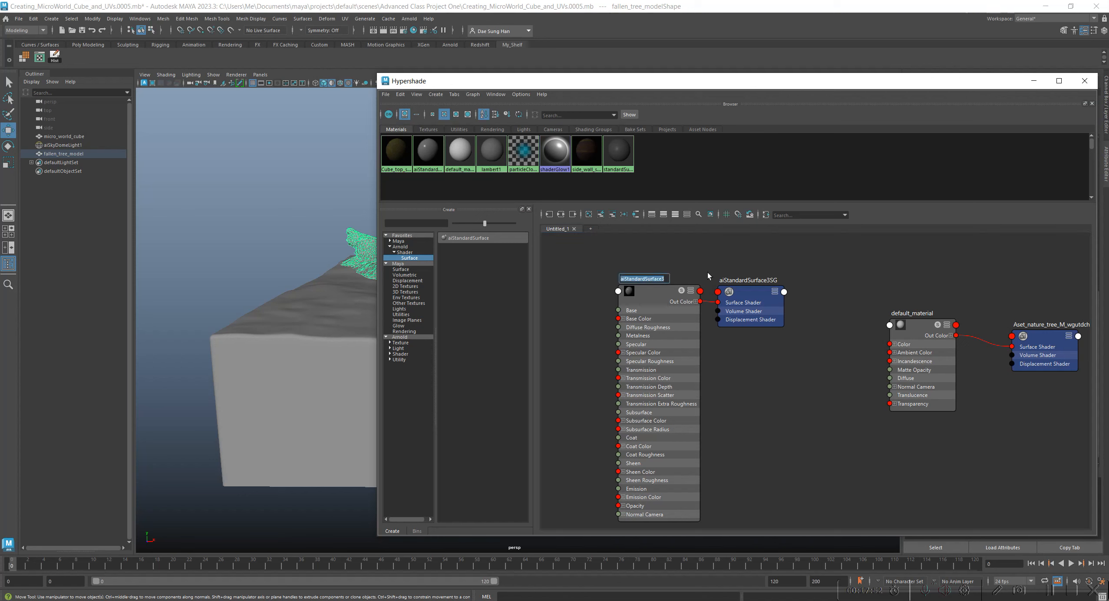
text(fallen t)
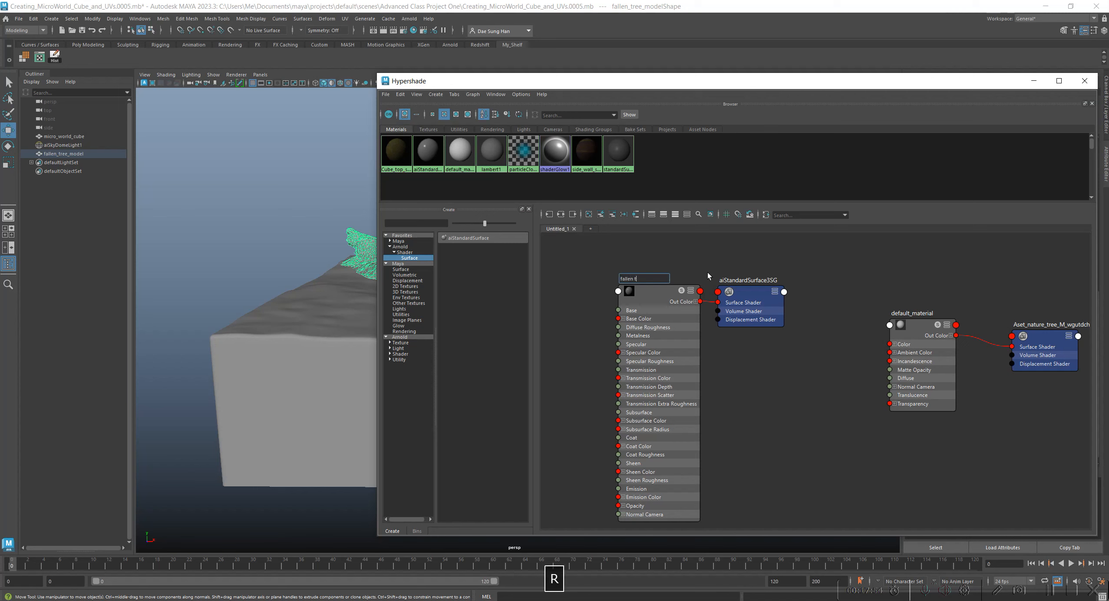
text(ree shader)
key(Return)
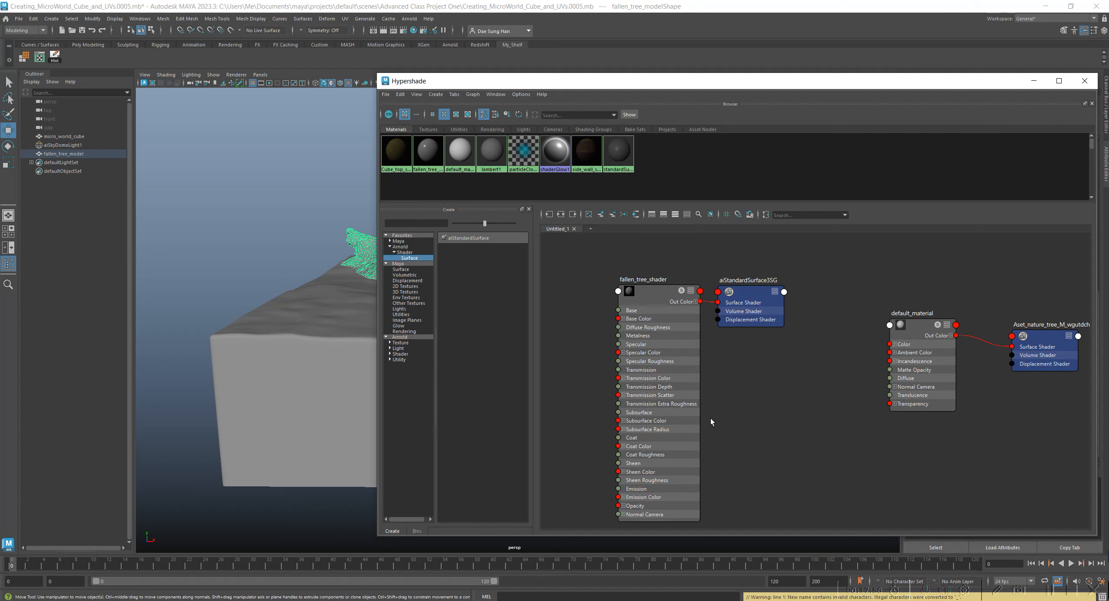
Dock the Hypershade between the Outliner and the viewport, collapse the Outliner, and toggle the Attribute Editor off and back on.
drag(718, 82, 582, 96)
drag(266, 95, 130, 124)
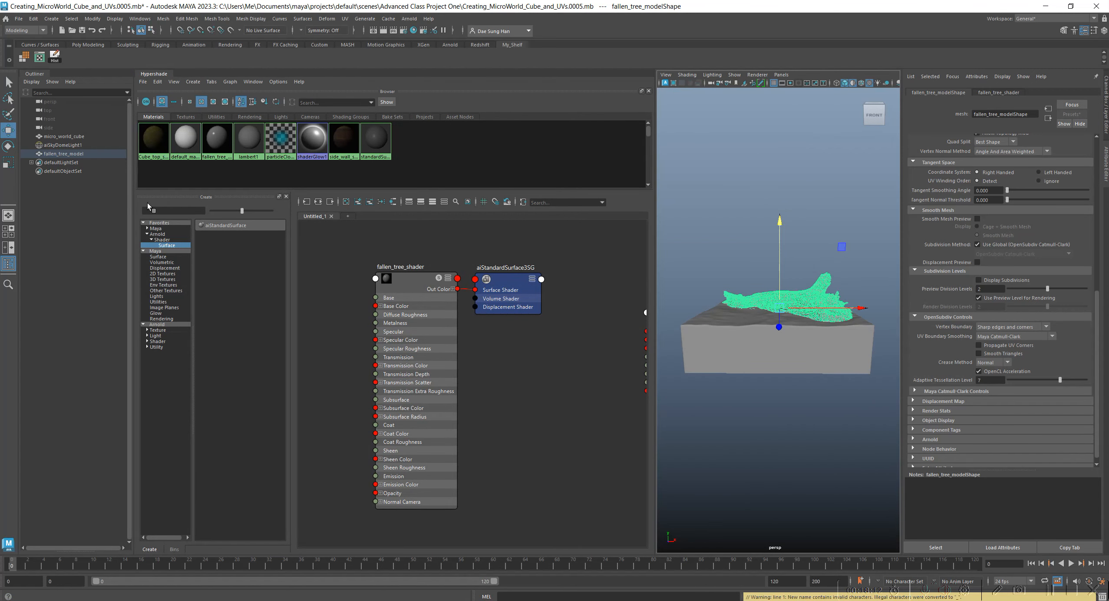
click(33, 75)
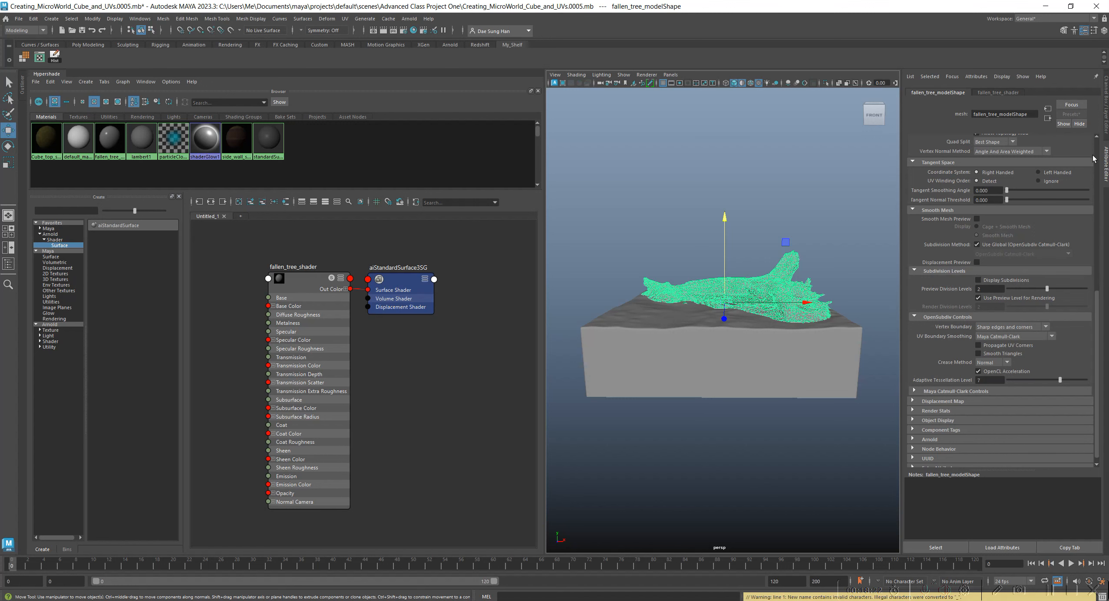
click(1105, 164)
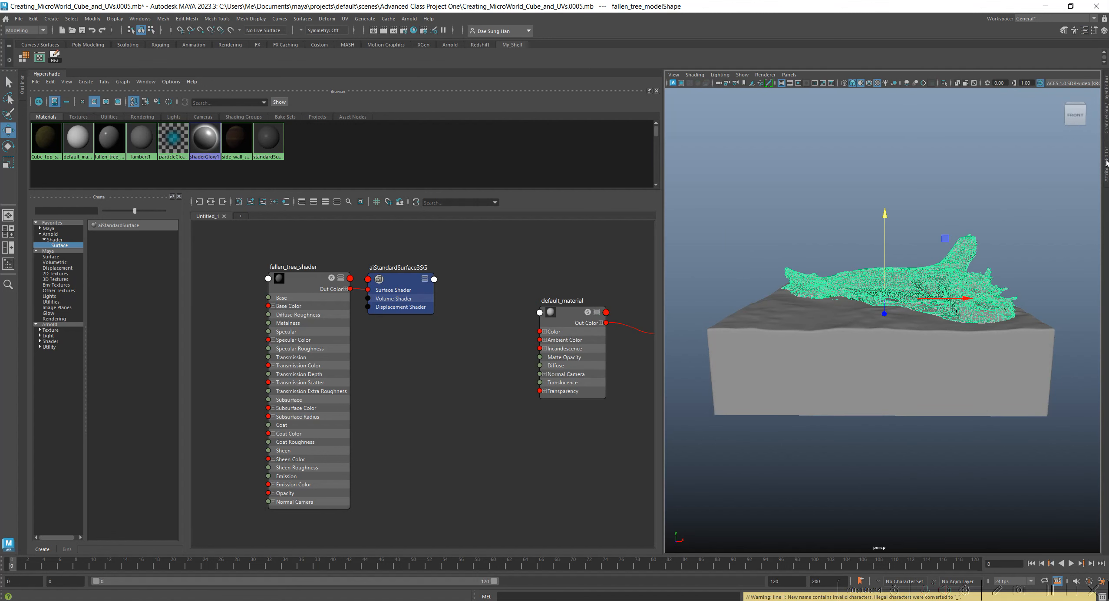
click(1107, 164)
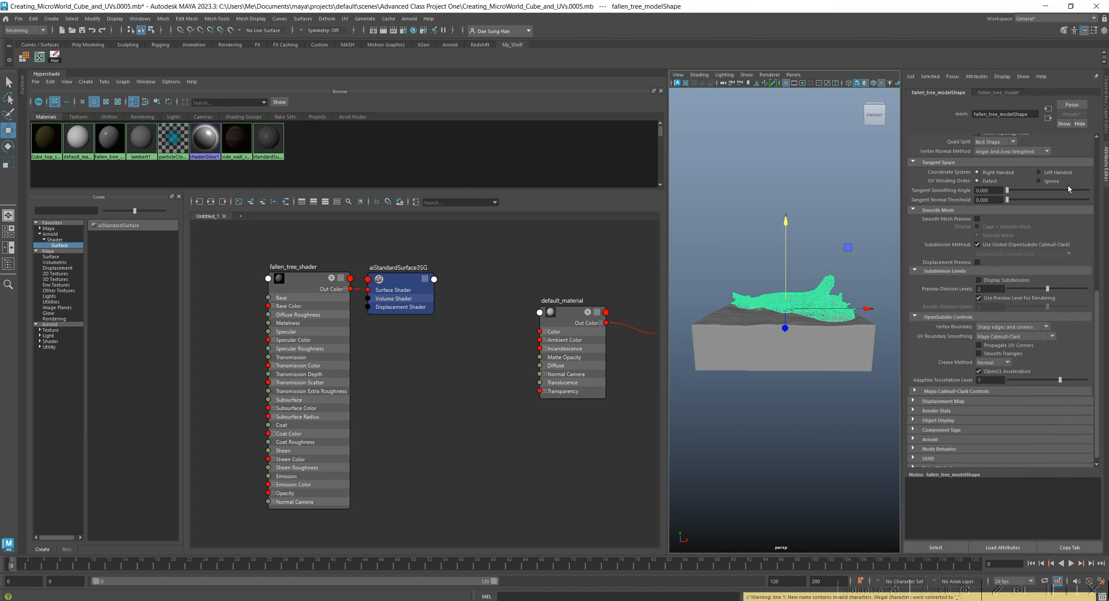
Collapse the expanded attribute sections of fallen_tree_modelShape, and select fallen_tree_shader to display its attributes.
scroll(1023, 263, up, 6)
scroll(1016, 260, up, 1)
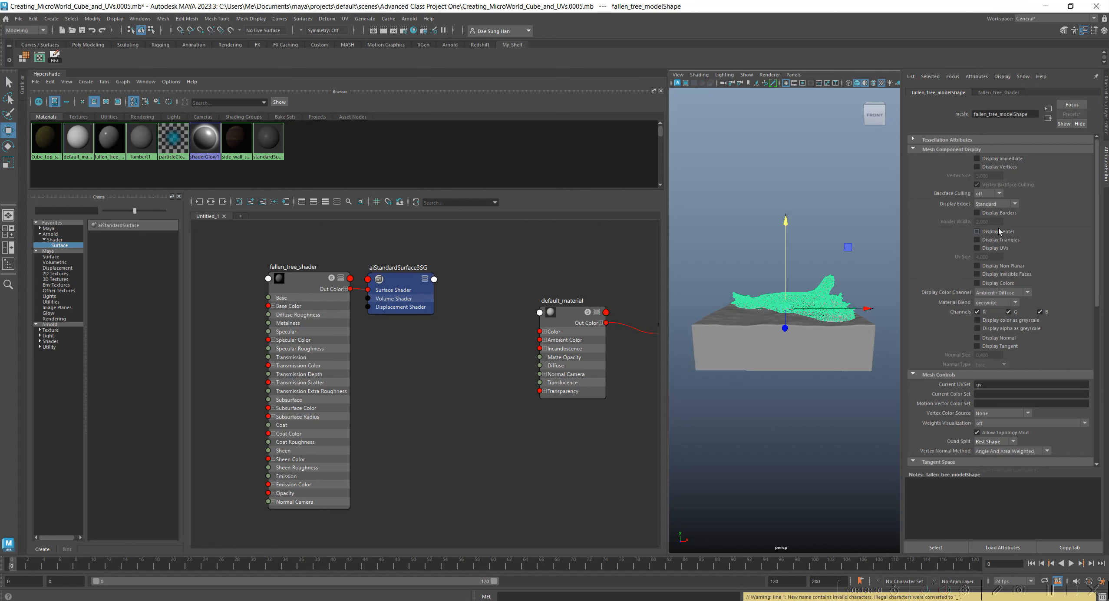
scroll(999, 232, down, 7)
scroll(990, 234, up, 7)
scroll(973, 245, down, 7)
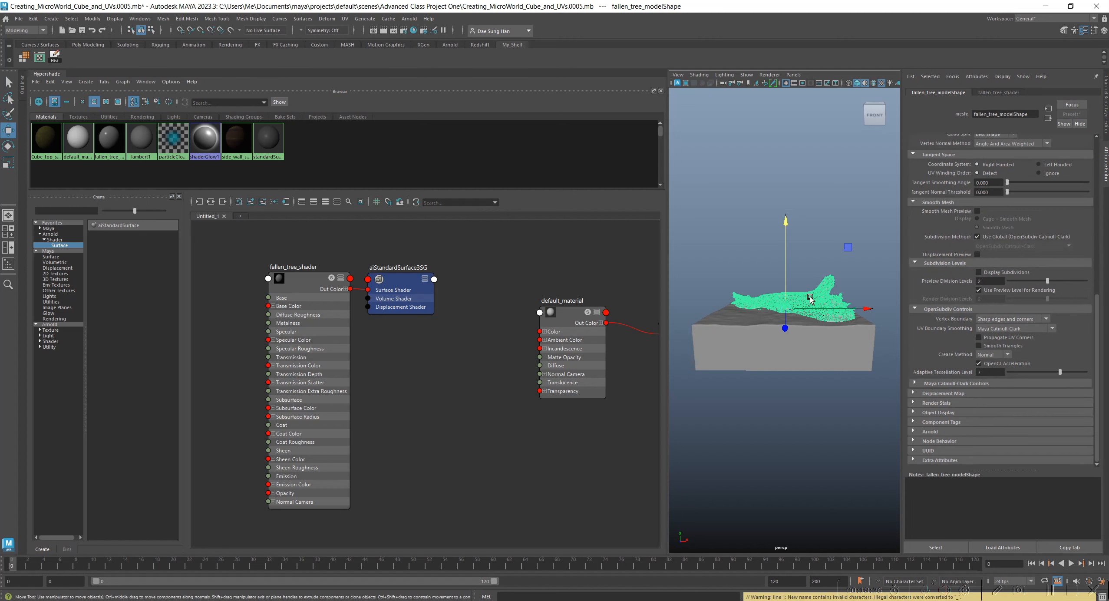
click(955, 309)
click(961, 332)
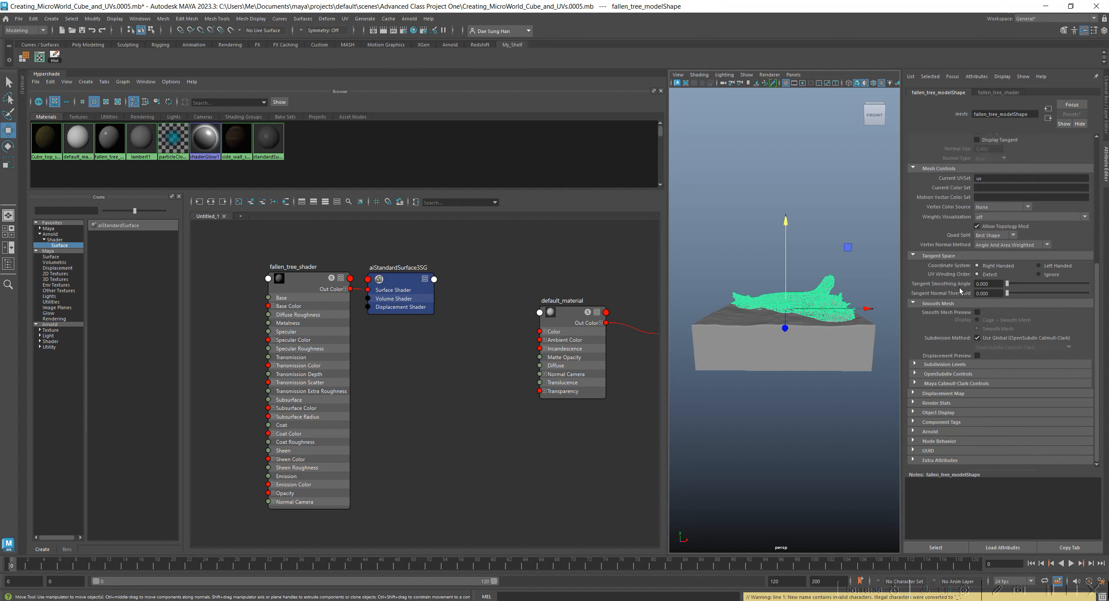
click(961, 303)
click(949, 250)
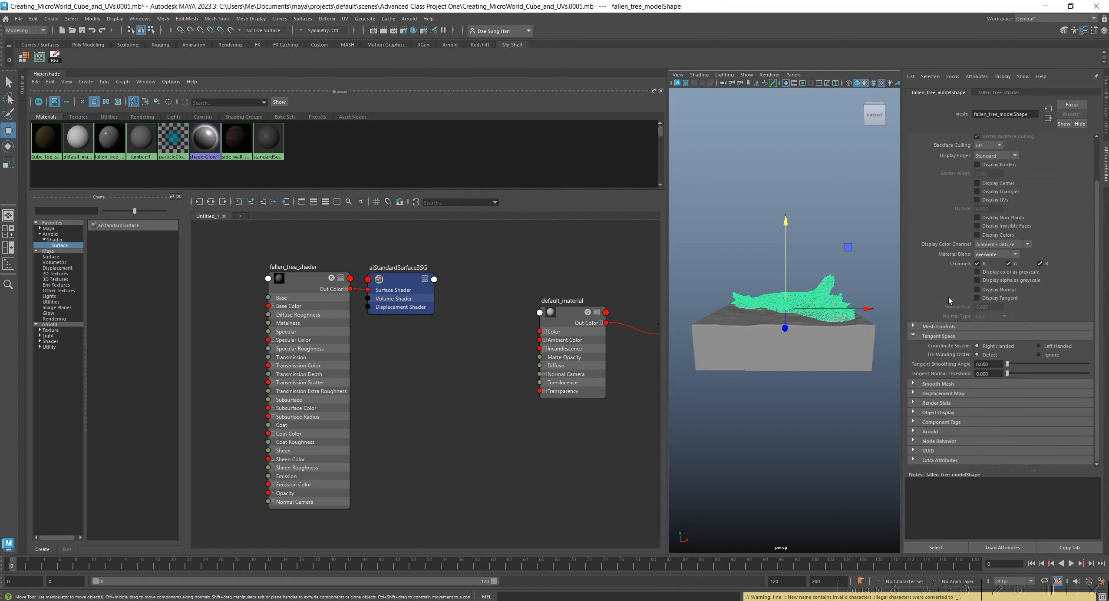
click(949, 338)
scroll(990, 265, up, 1)
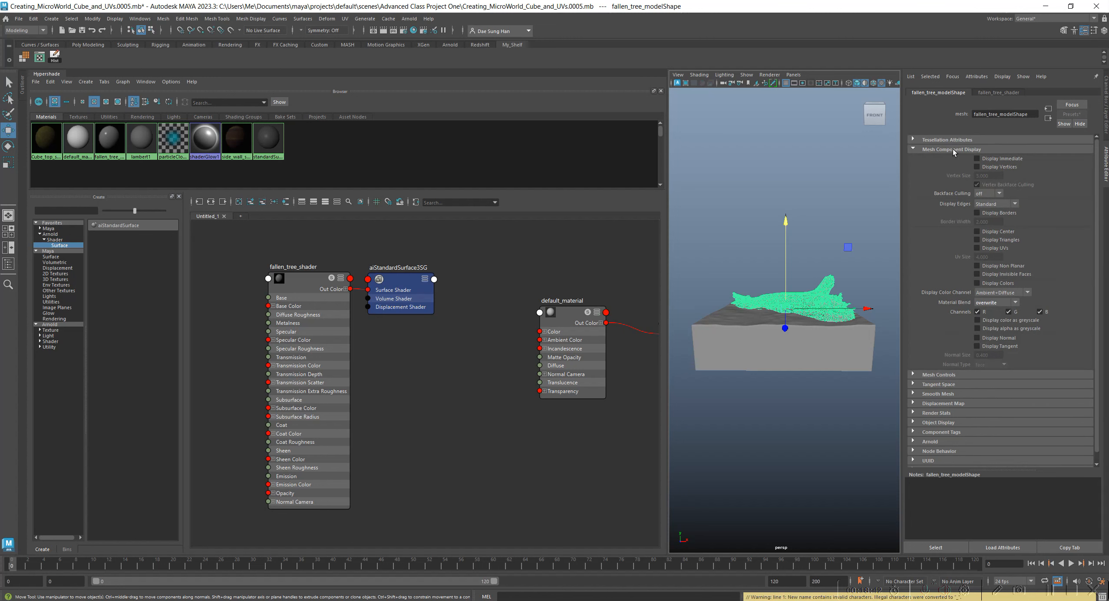
click(954, 148)
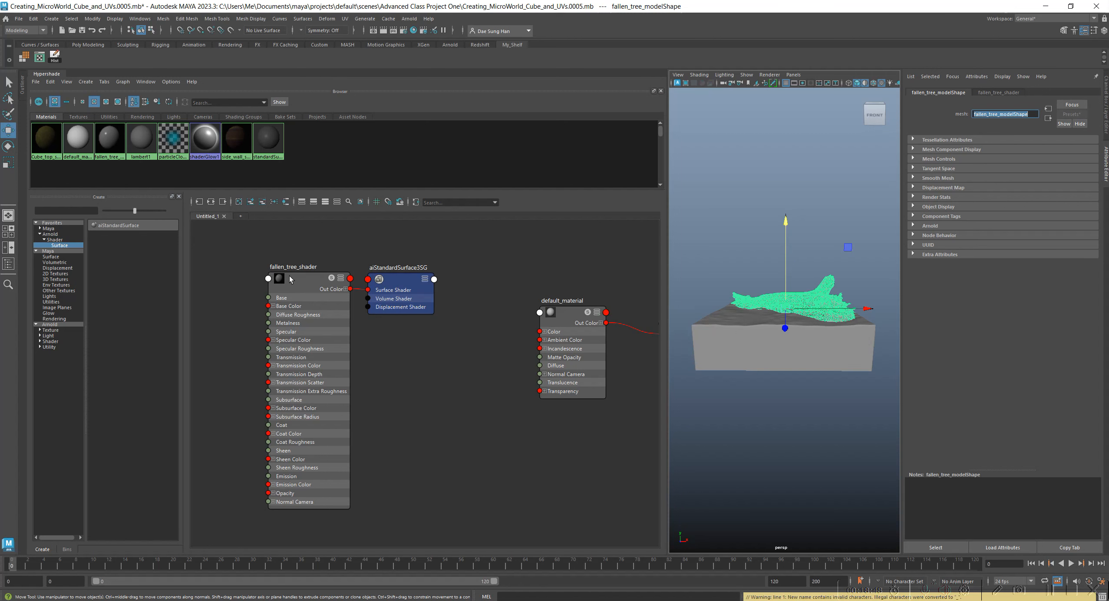
click(299, 287)
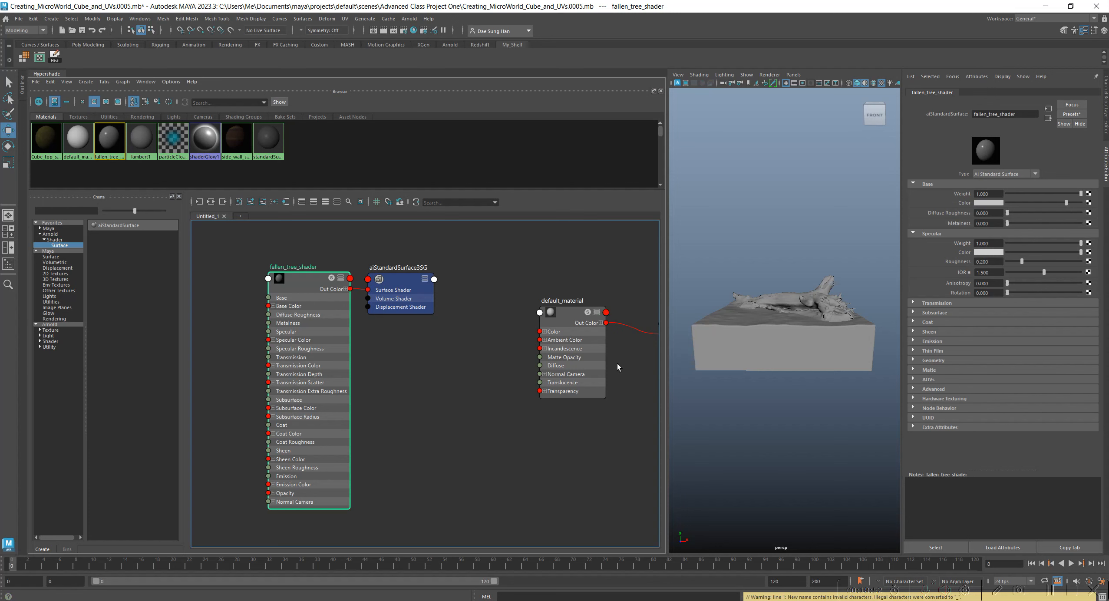
Enlarge the viewport beside the Hypershade, and map a File texture to the Base Color of fallen_tree_shader.
drag(668, 213, 531, 212)
alt+drag(790, 345, 780, 368)
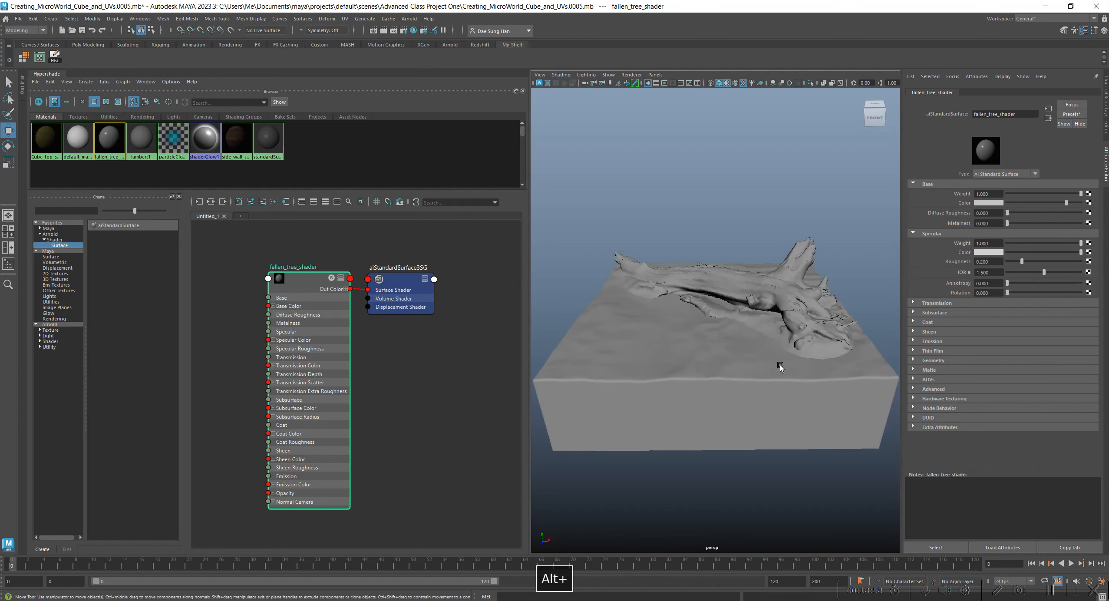
drag(311, 283, 292, 270)
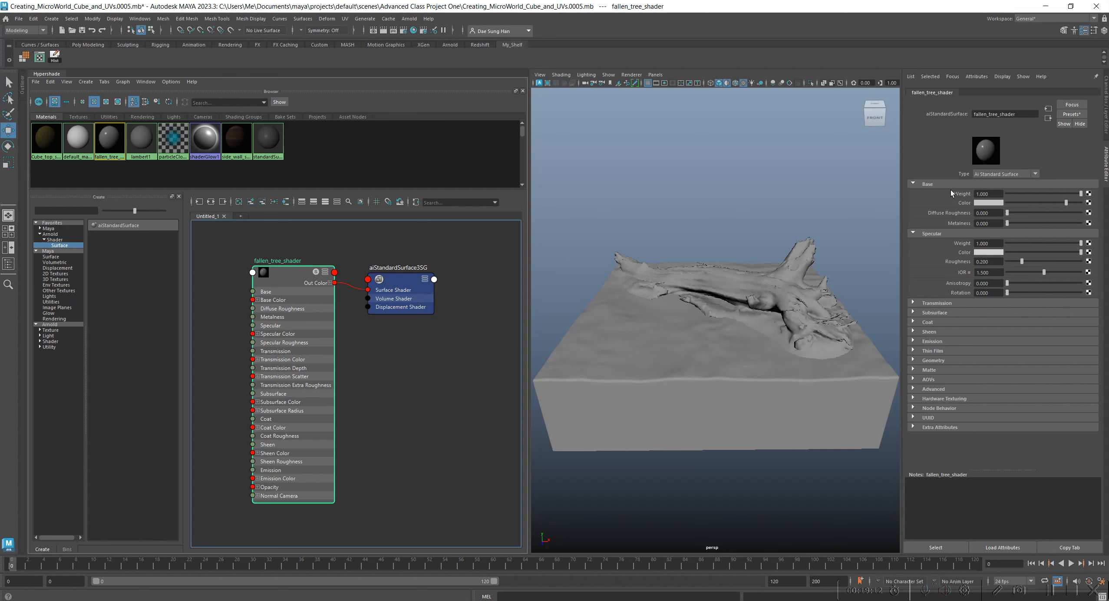
click(1088, 202)
drag(448, 214, 650, 145)
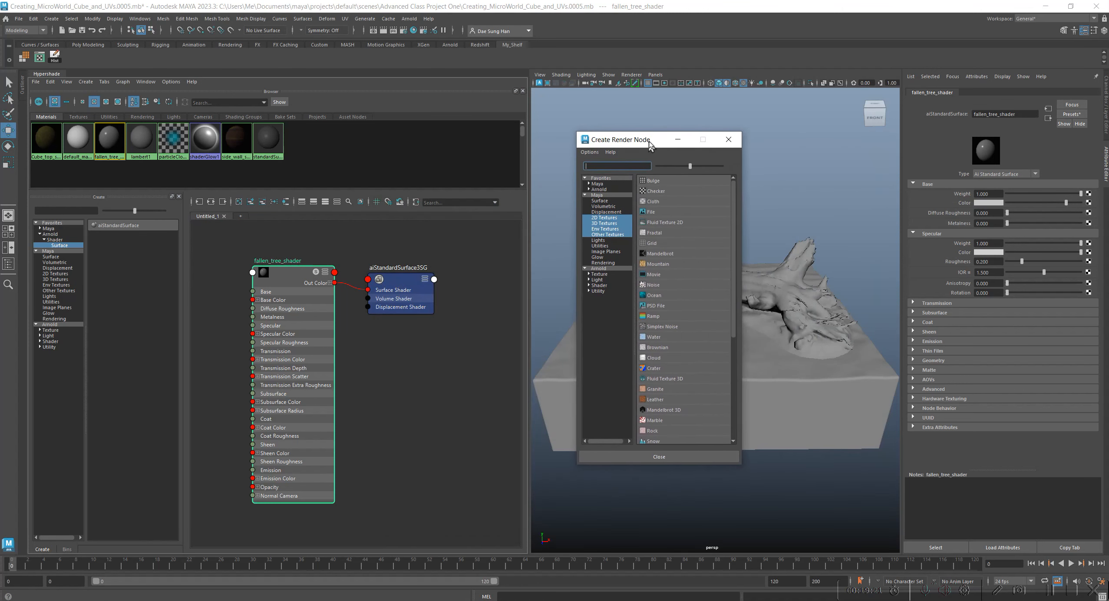
click(658, 213)
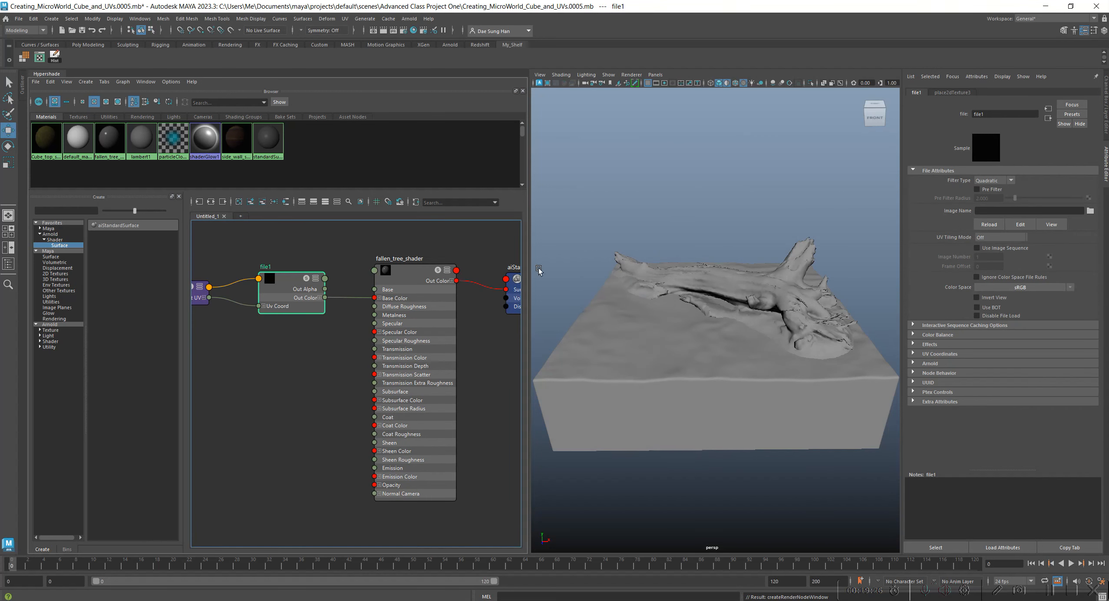
Arrange the file1 and place2dTexture3 nodes in front of fallen_tree_shader, checking the Repeat UV setting of the placement node.
alt+middle_drag(325, 307, 393, 318)
drag(231, 251, 371, 332)
drag(362, 295, 314, 280)
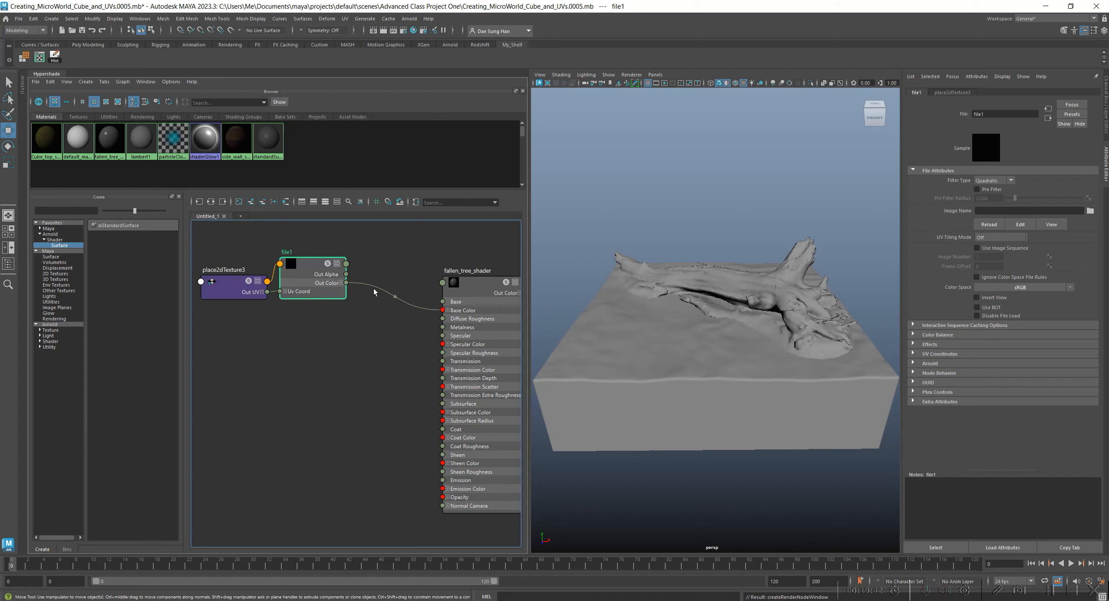
drag(288, 266, 320, 257)
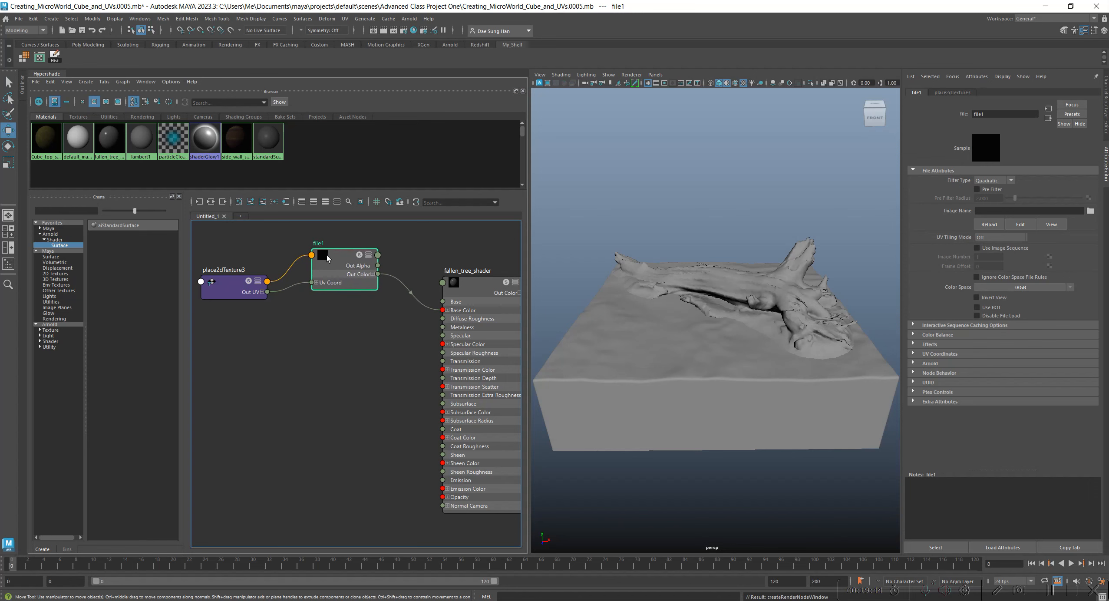
drag(216, 281, 235, 251)
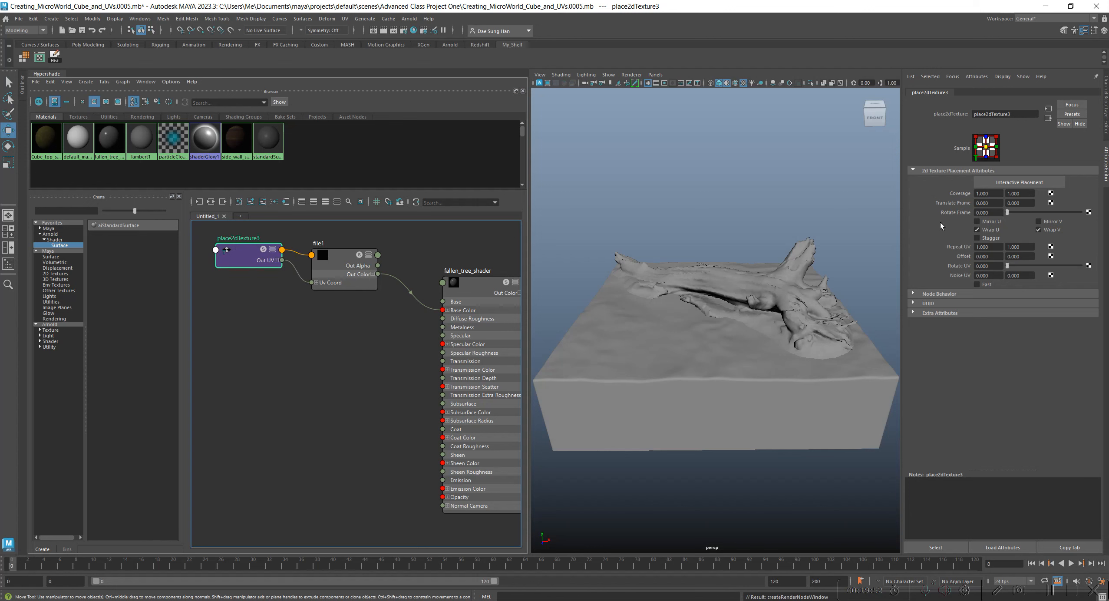
double_click(997, 247)
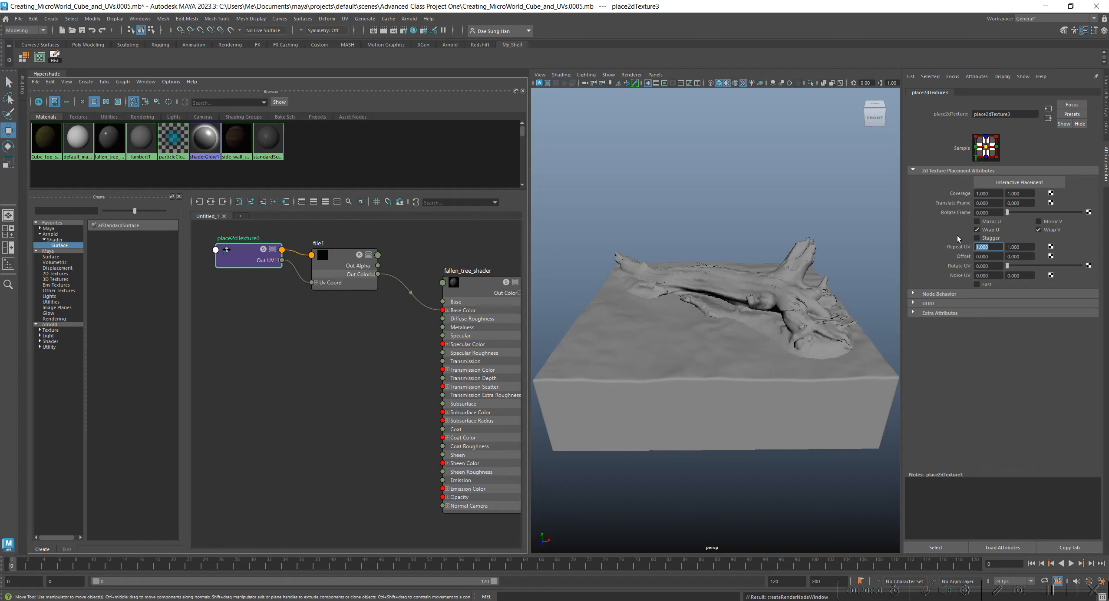
drag(337, 249, 341, 251)
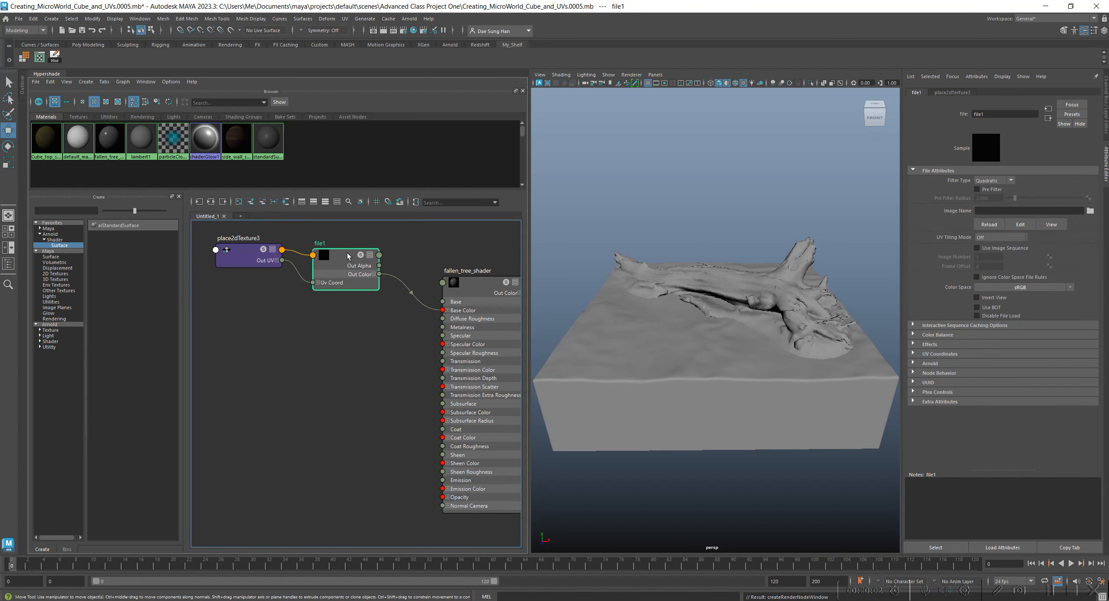
Rename the file1 texture node as fallen_tree_texture.
double_click(1006, 115)
text(fallen tree )
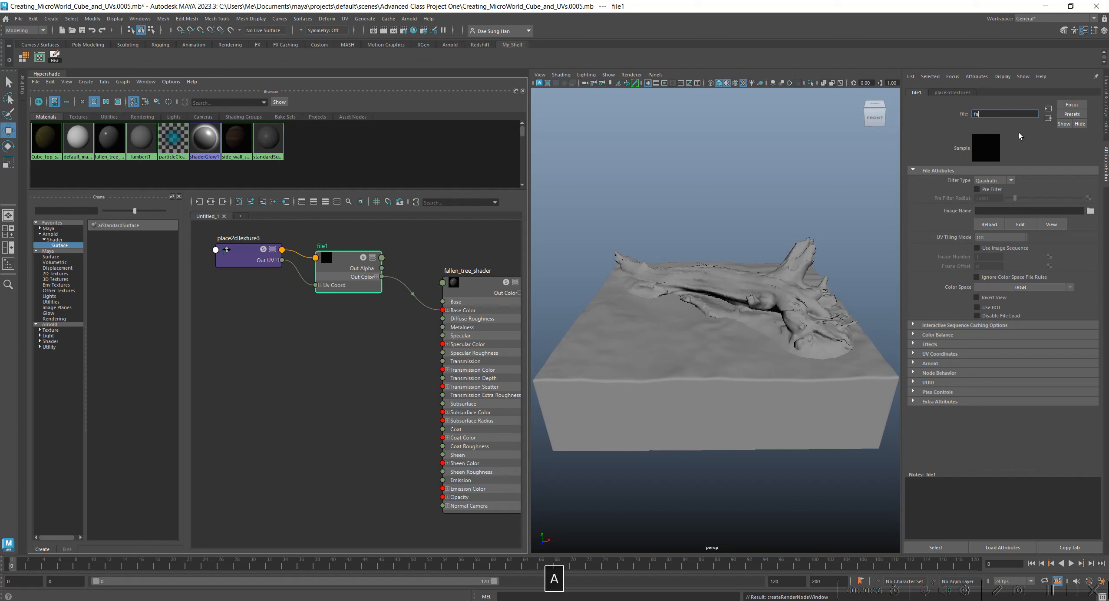
text(texture)
key(Return)
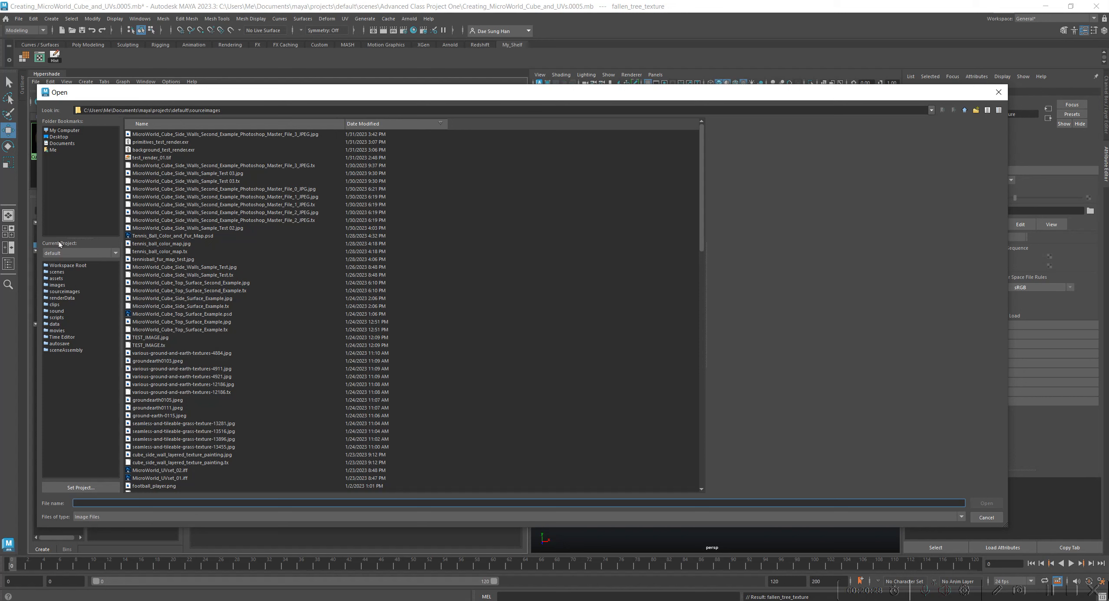
Load the 4K Albedo JPG from the project's assets/fallen tree asset folder as the image of fallen_tree_texture.
click(56, 278)
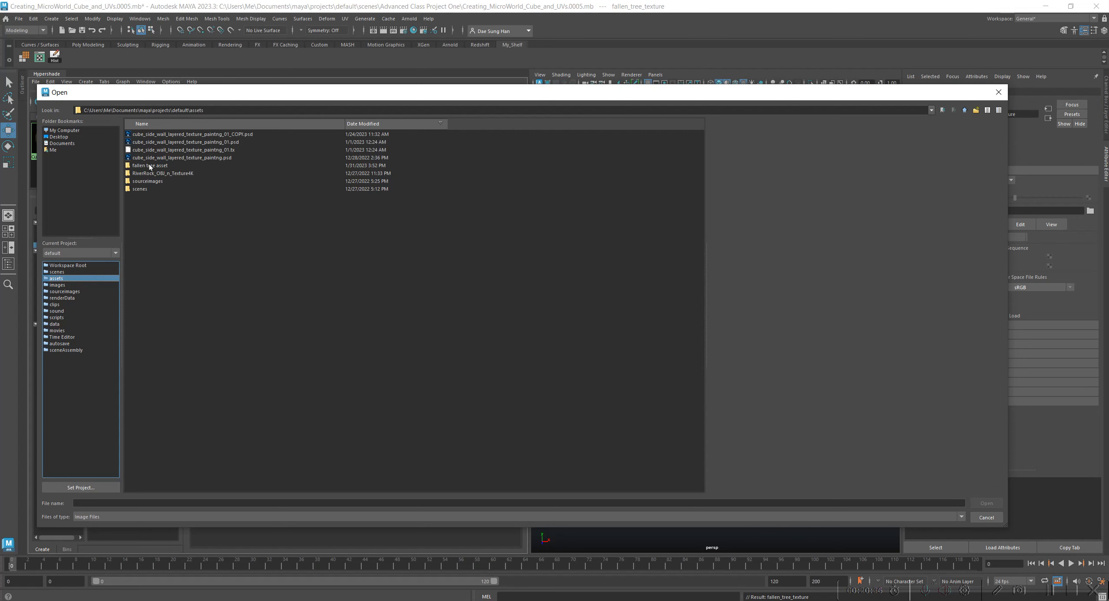
click(165, 165)
double_click(160, 167)
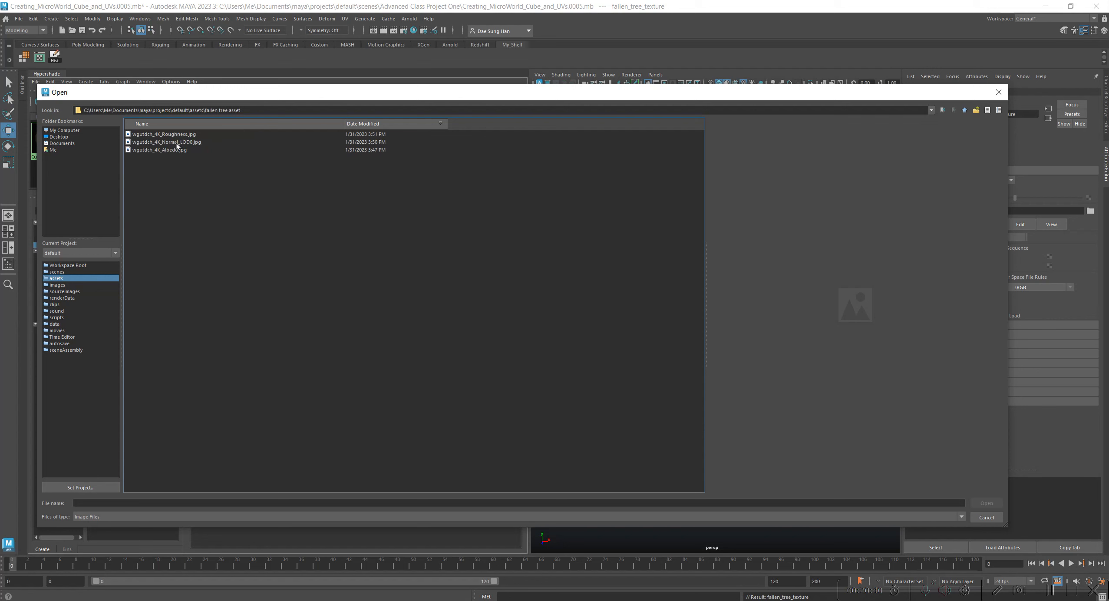
click(165, 150)
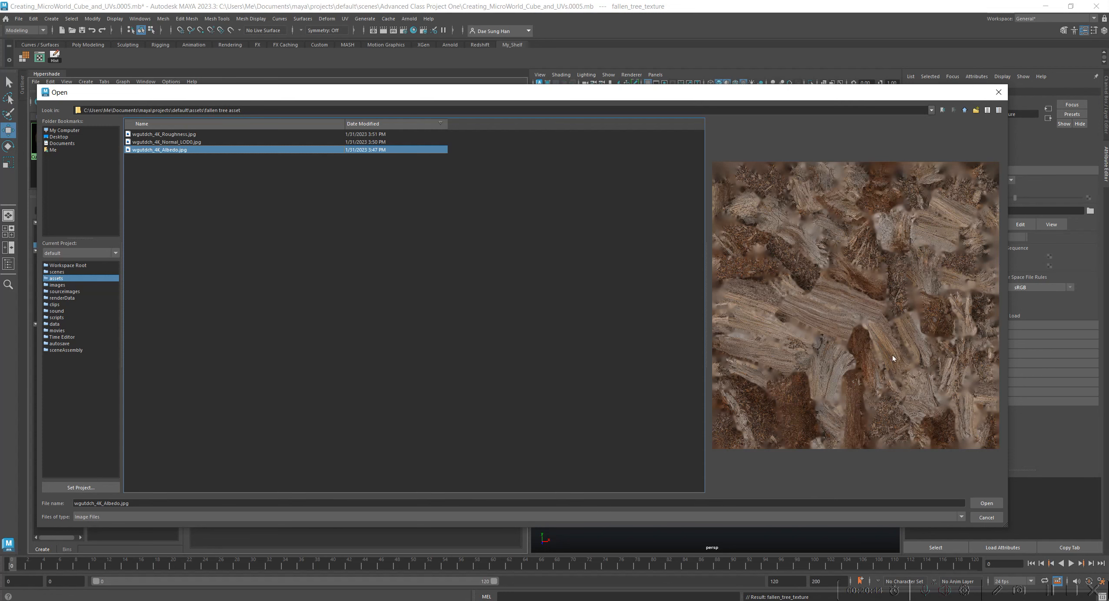
click(989, 503)
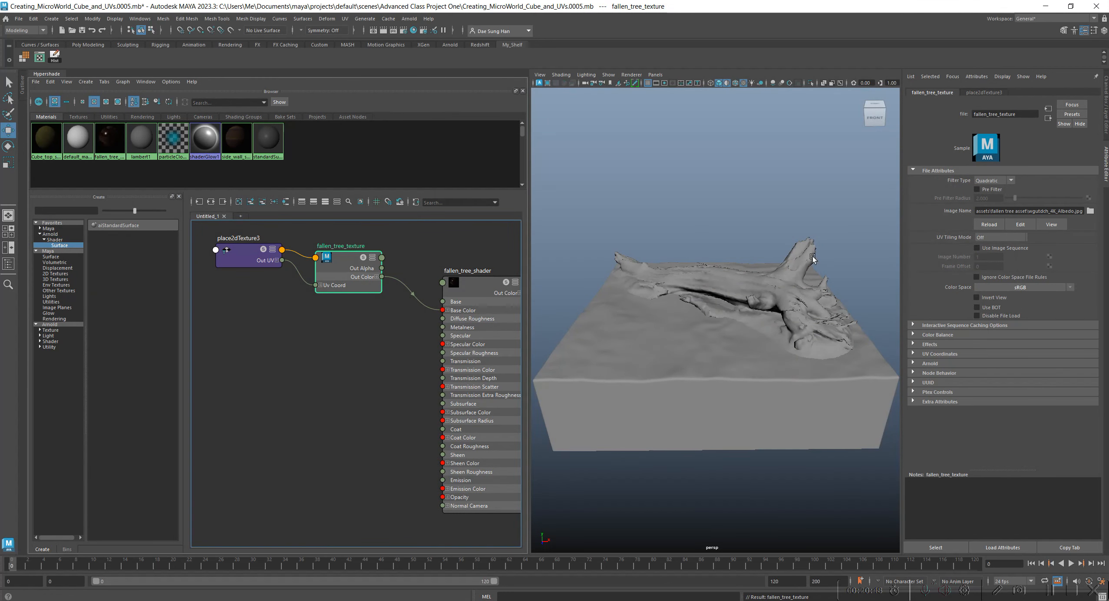
Turn off Use default material for the viewport, and widen the viewport further to inspect the texture on the fallen tree.
click(561, 75)
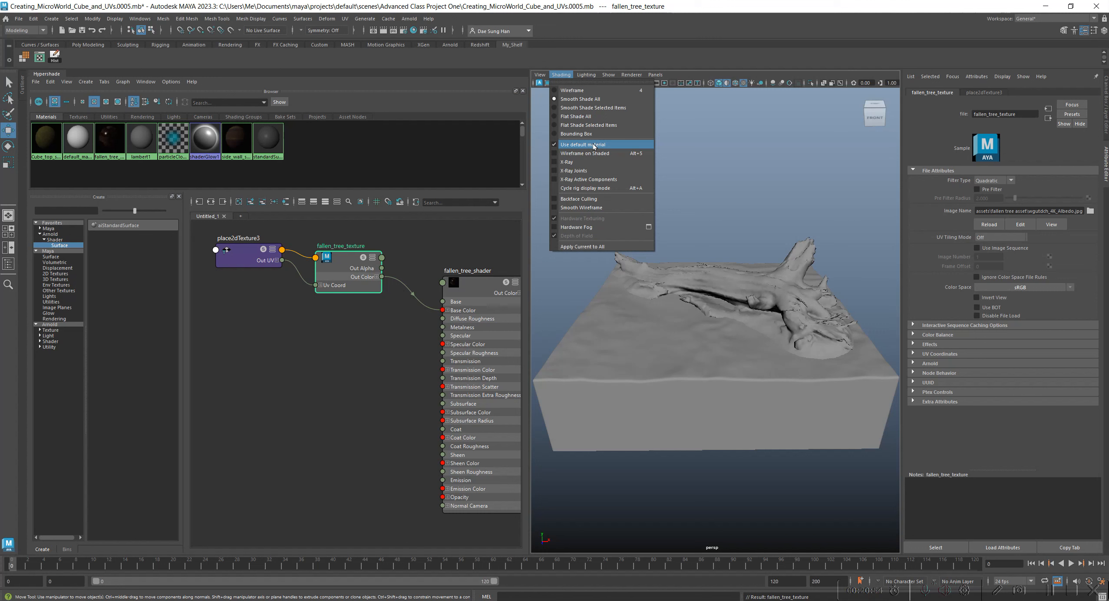
click(569, 145)
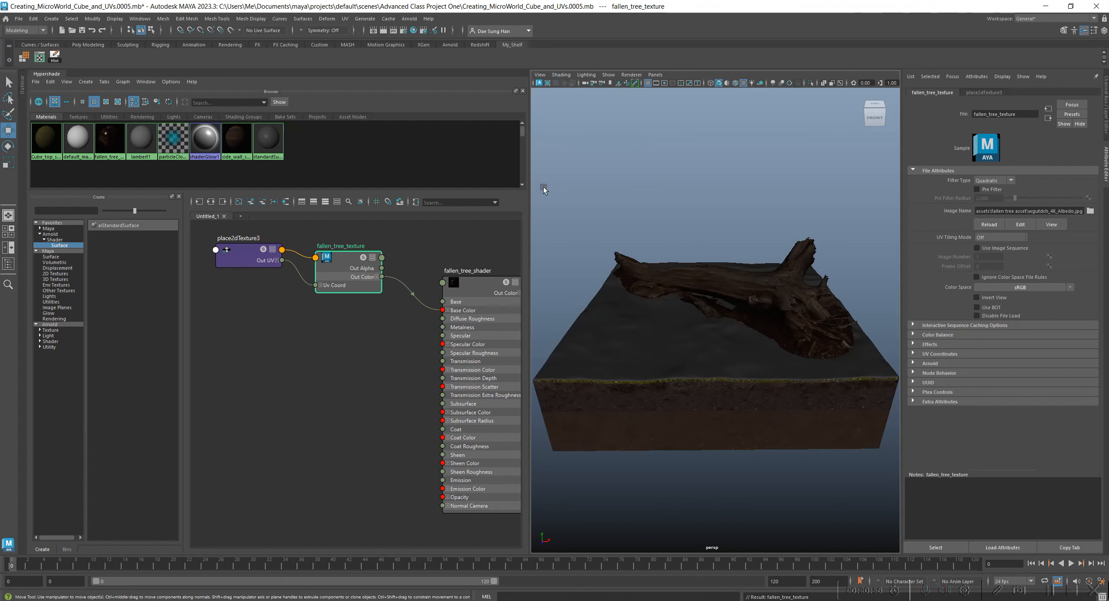
drag(530, 188, 469, 234)
alt+middle_drag(358, 358, 317, 366)
alt+drag(694, 362, 725, 401)
alt+right_drag(725, 401, 666, 376)
alt+drag(666, 376, 641, 353)
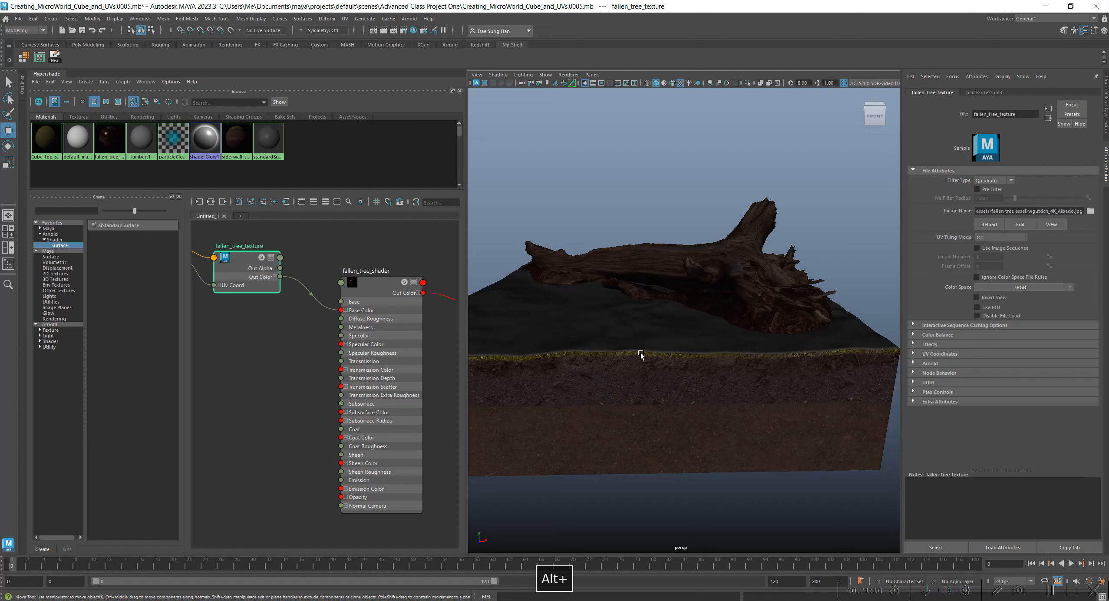
drag(465, 244, 435, 239)
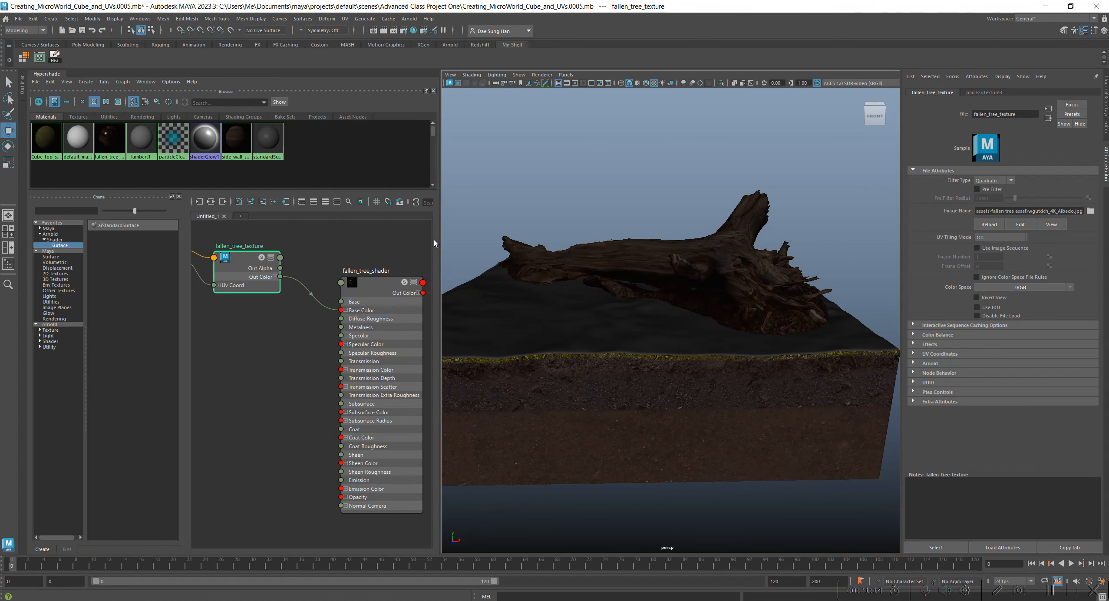
drag(439, 245, 399, 244)
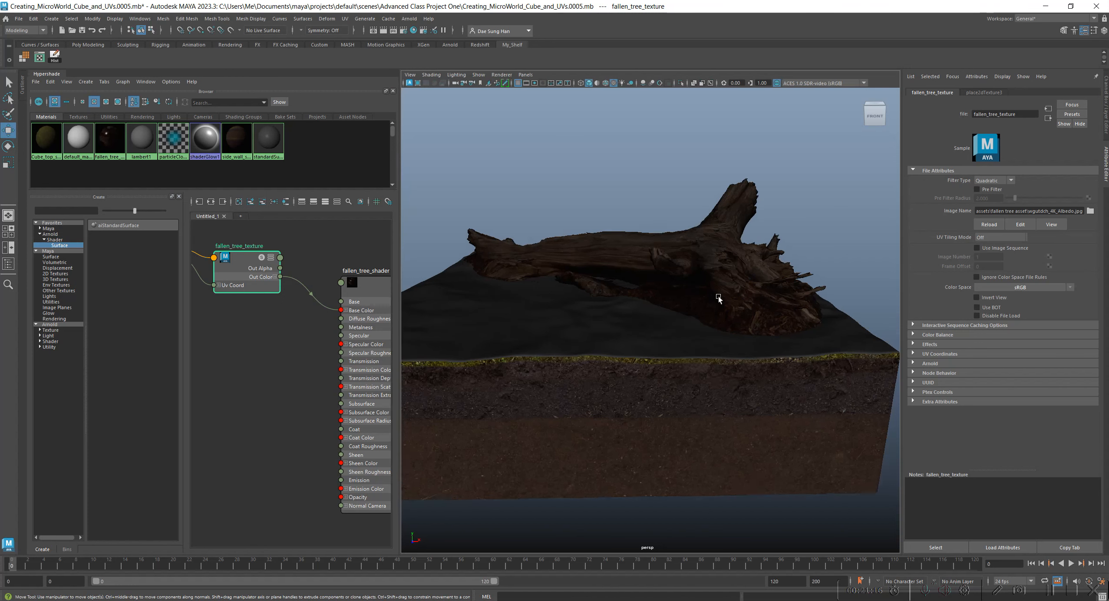
alt+right_drag(718, 297, 548, 288)
alt+right_drag(302, 315, 210, 290)
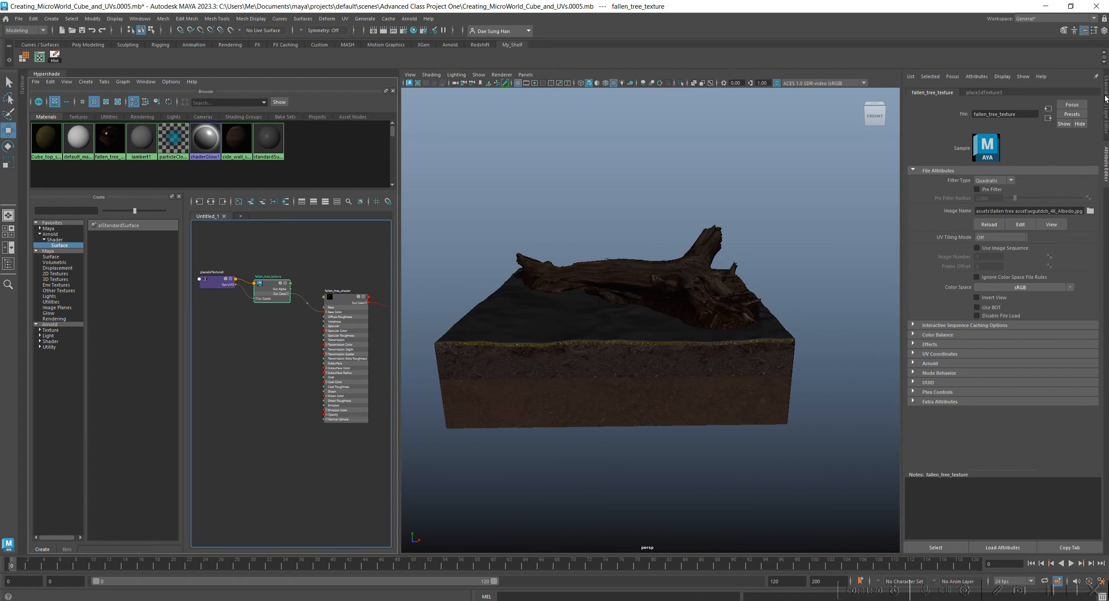
Bring up the Channel Box and Layer Editor, and make the physical_sun_sky layer visible.
key(ctrl+a)
click(1061, 429)
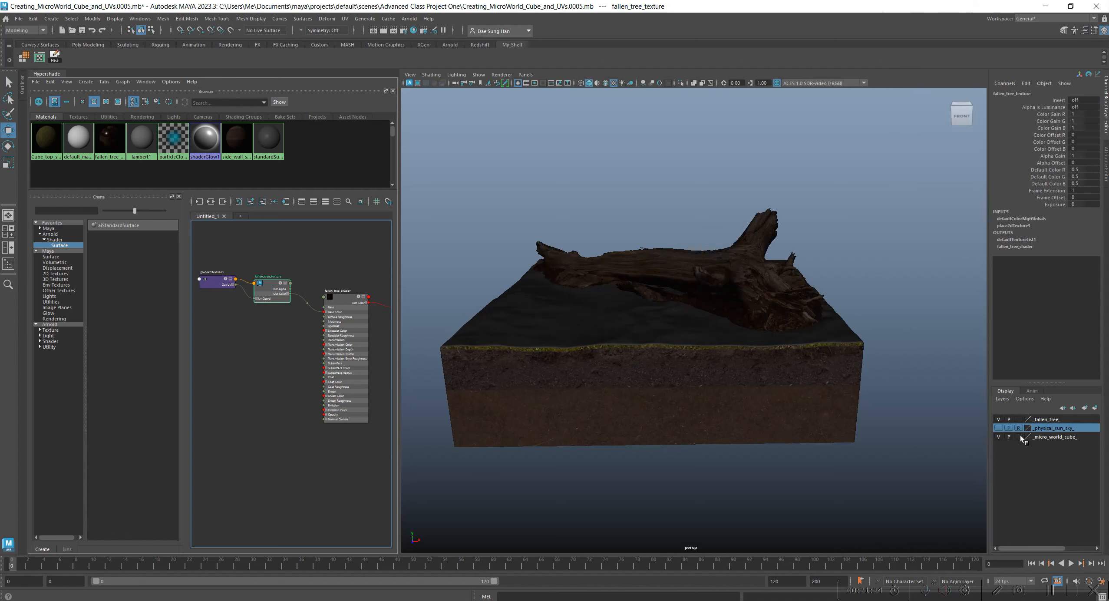
click(998, 429)
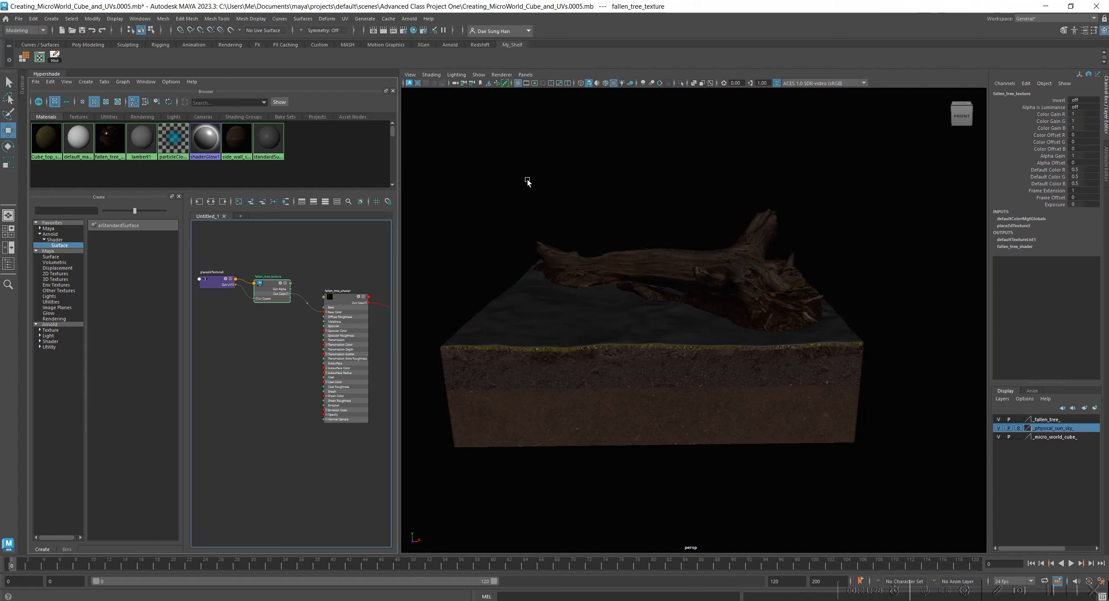
Try the viewport lighting with all lights, and switch it to flat lighting to inspect the textured tree.
click(455, 74)
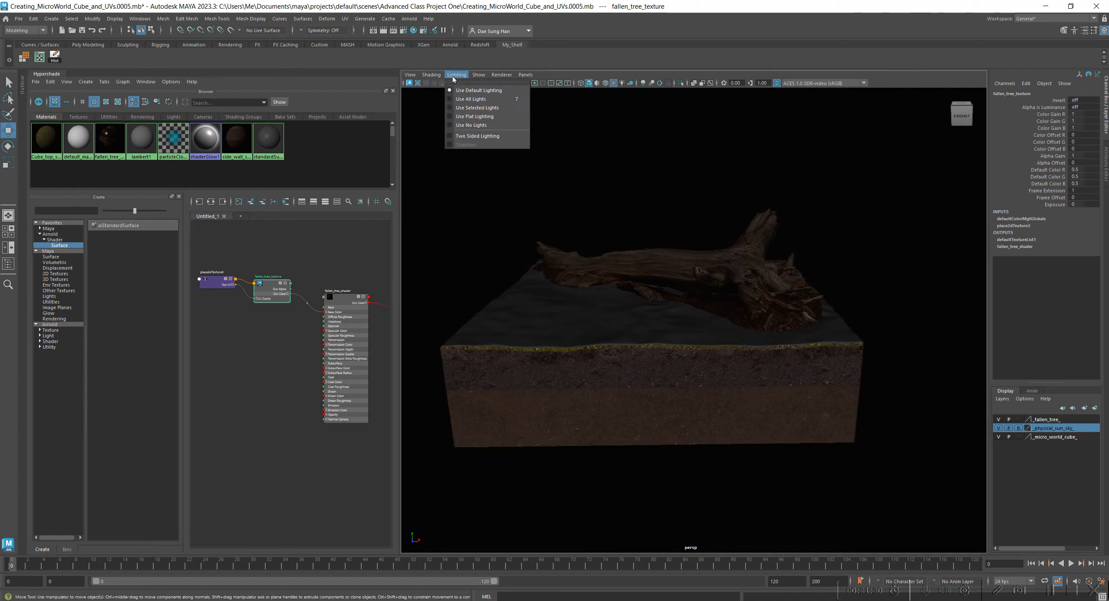
click(459, 97)
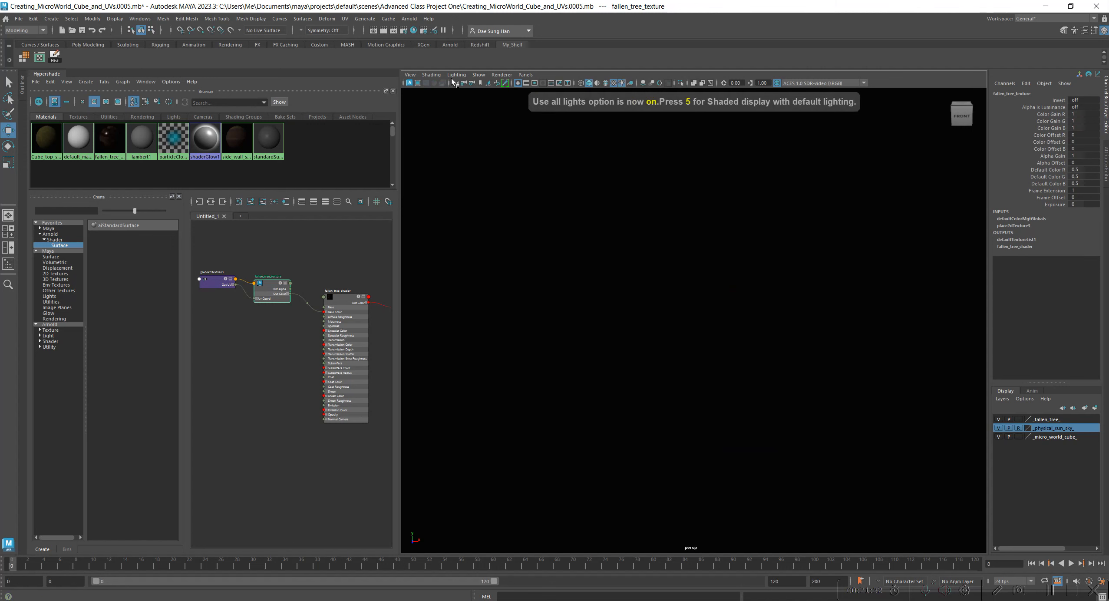
click(456, 75)
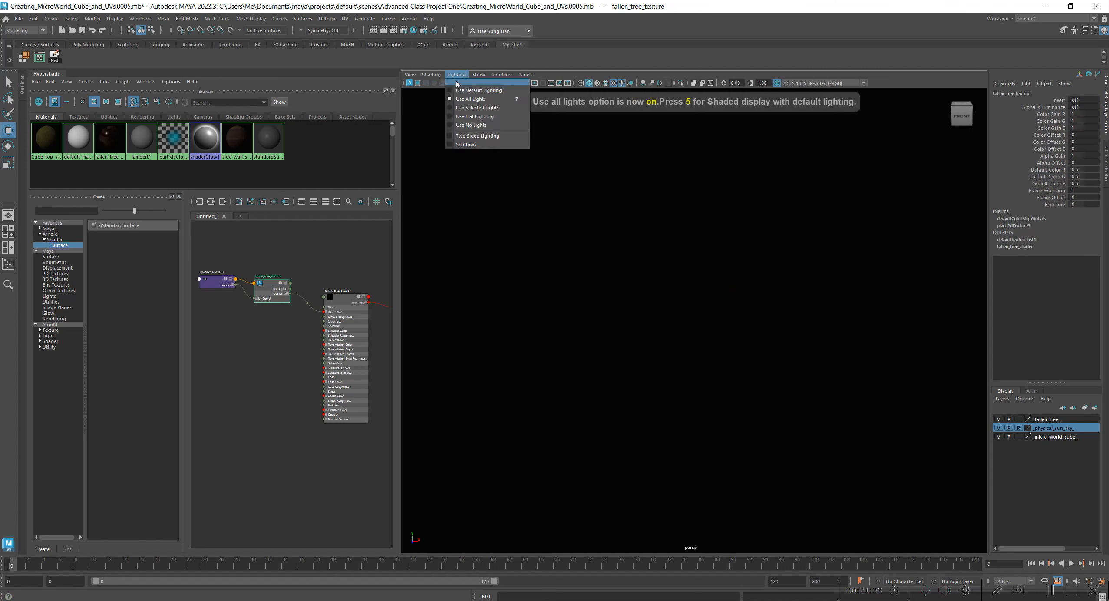
click(483, 116)
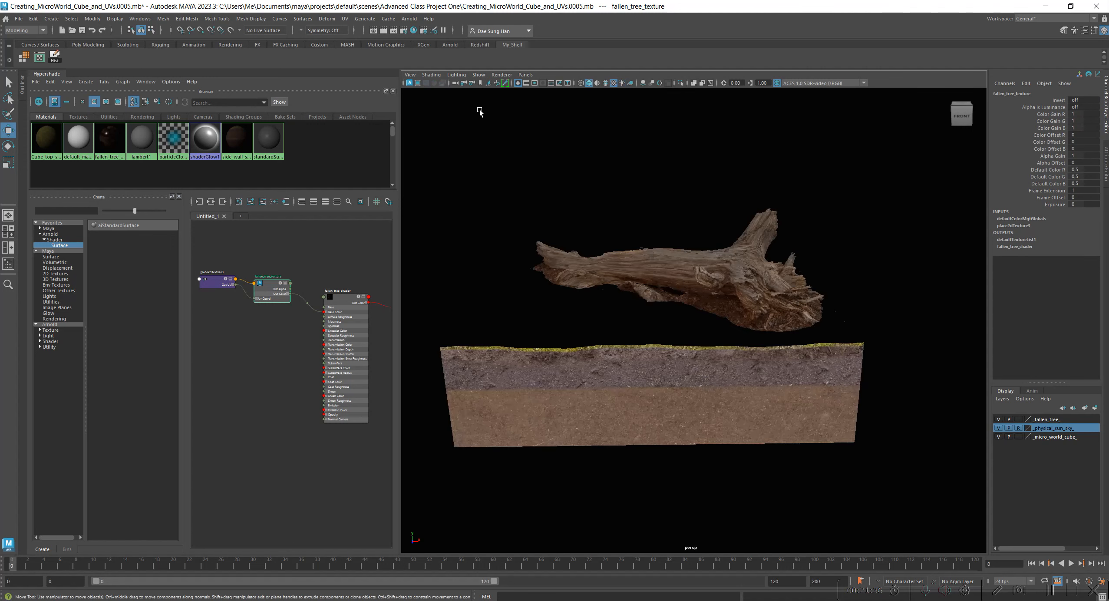
alt+drag(823, 340, 789, 348)
alt+right_drag(790, 349, 834, 350)
alt+drag(834, 349, 658, 359)
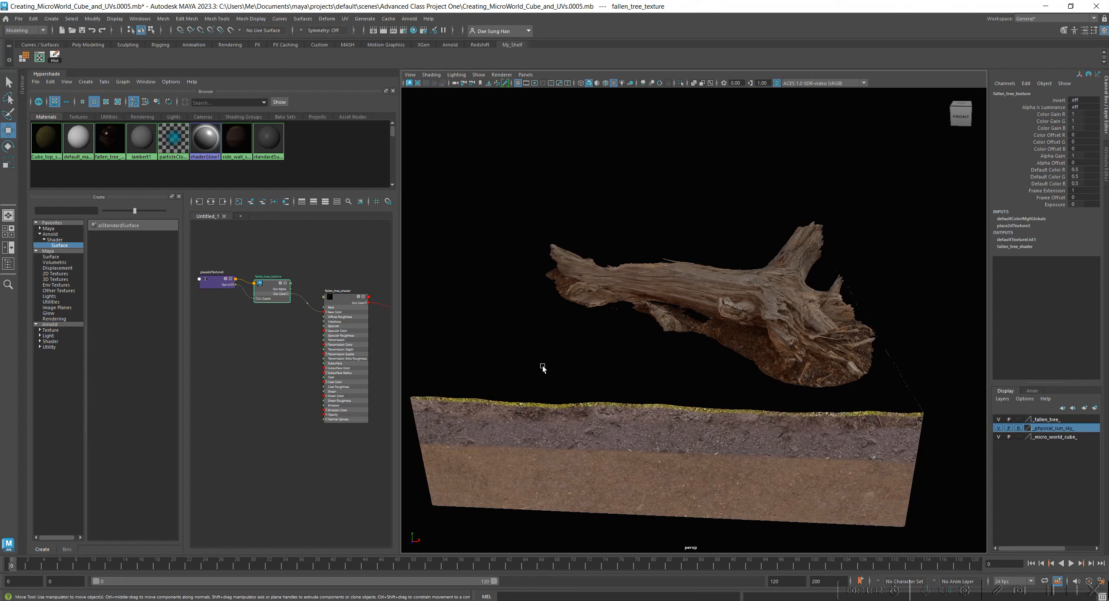
Toggle the viewport's two-sided lighting on, off and on again.
click(462, 75)
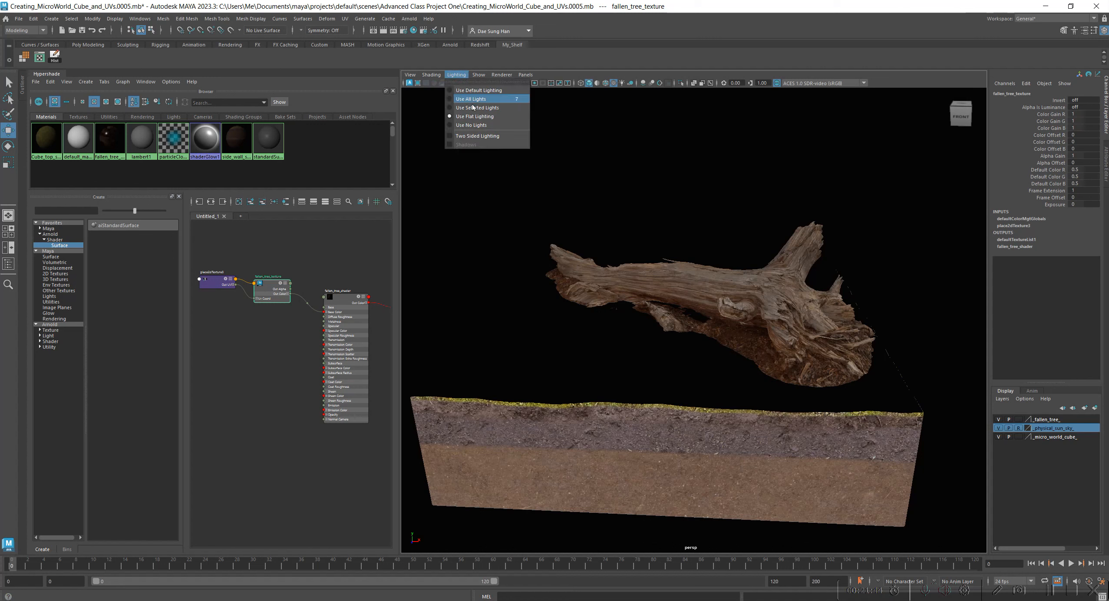
click(478, 136)
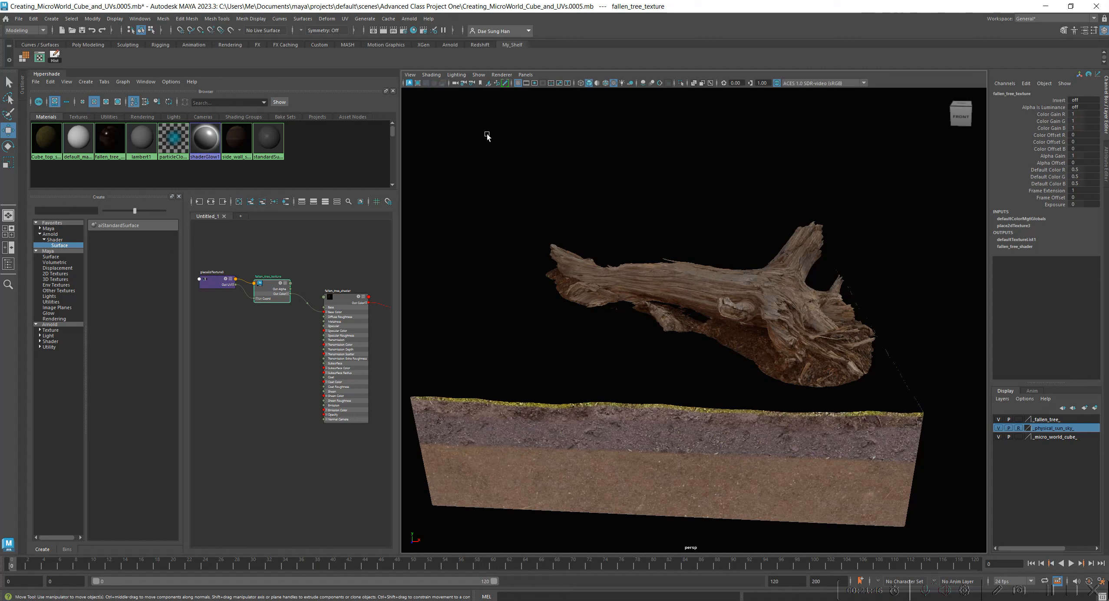
click(460, 76)
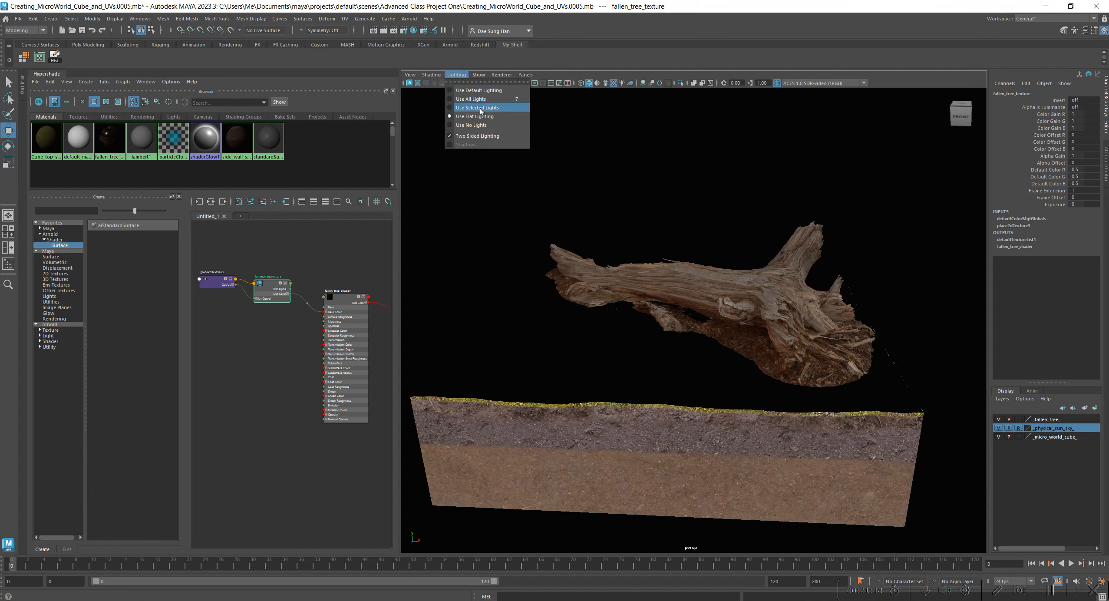
click(481, 136)
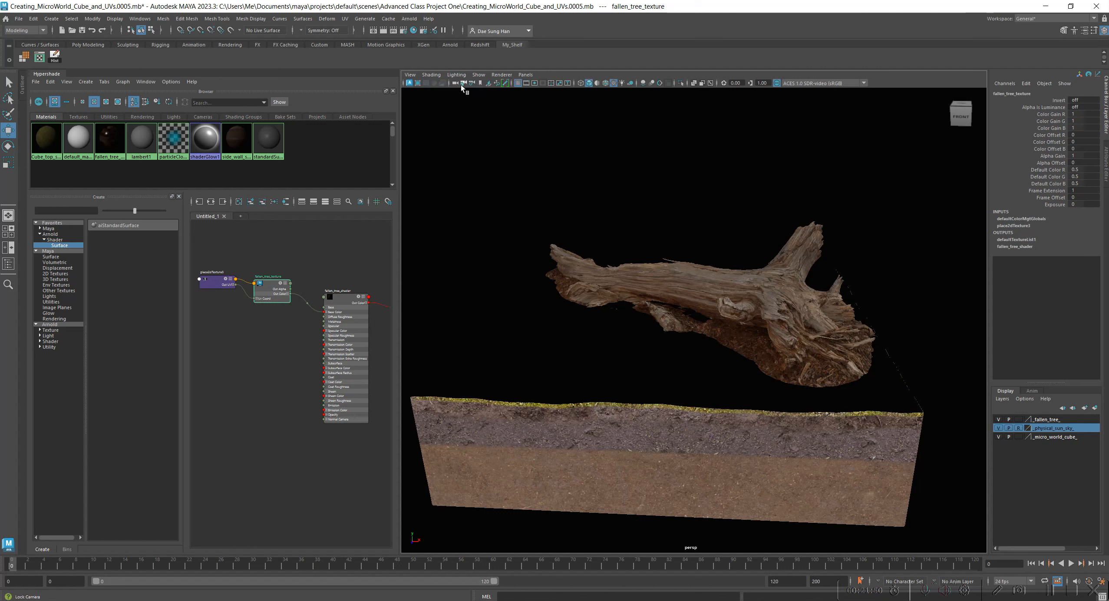
click(456, 75)
click(480, 137)
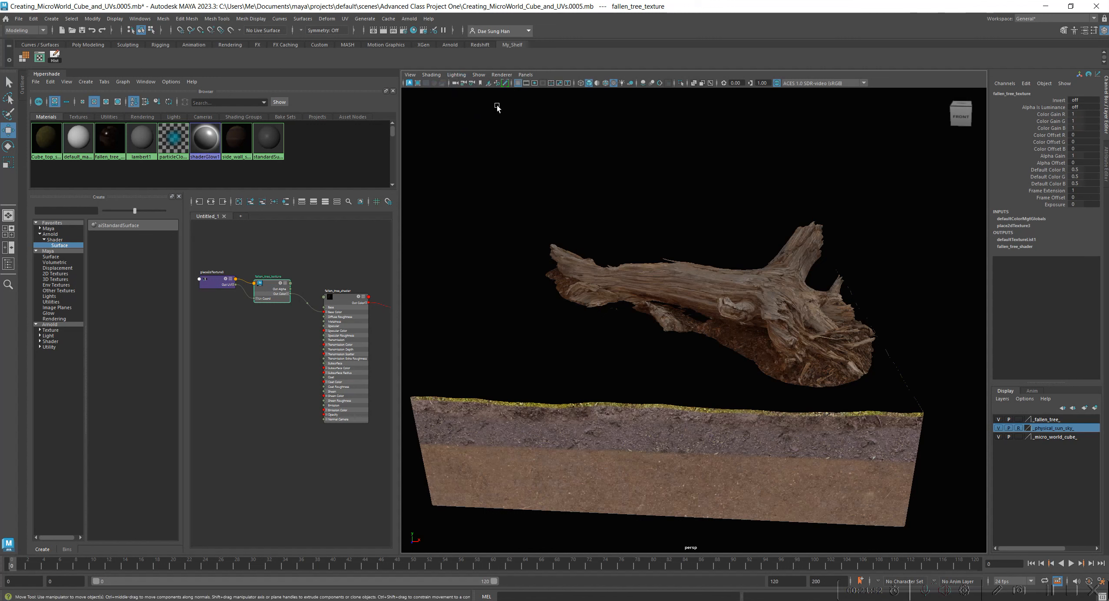
Frame the tree and cube in the perspective view, and render them in the Arnold RenderView.
alt+drag(737, 300, 701, 303)
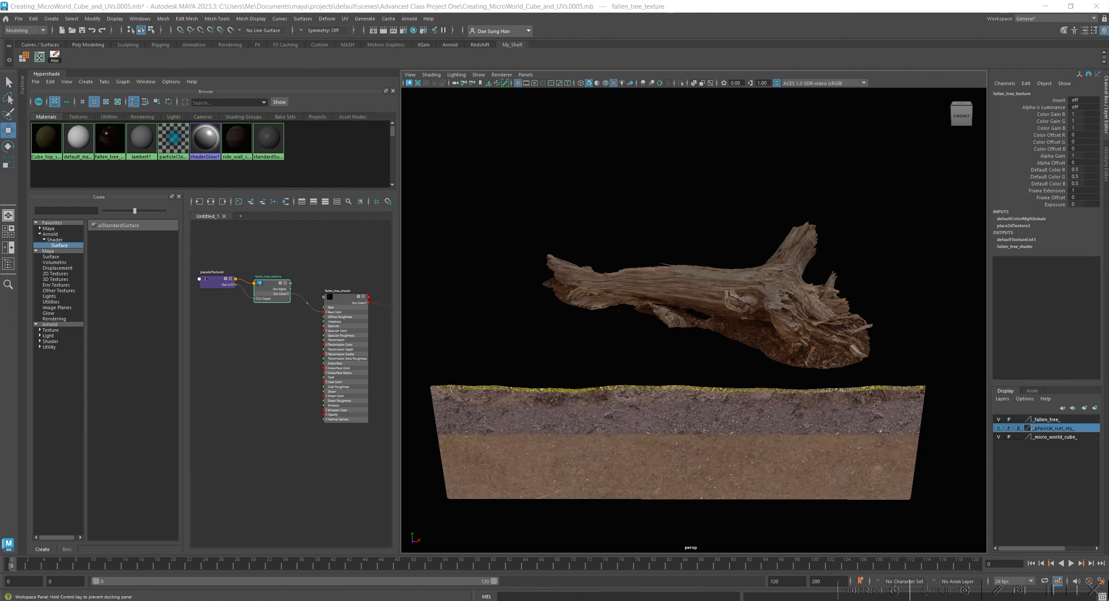
drag(446, 84, 678, 110)
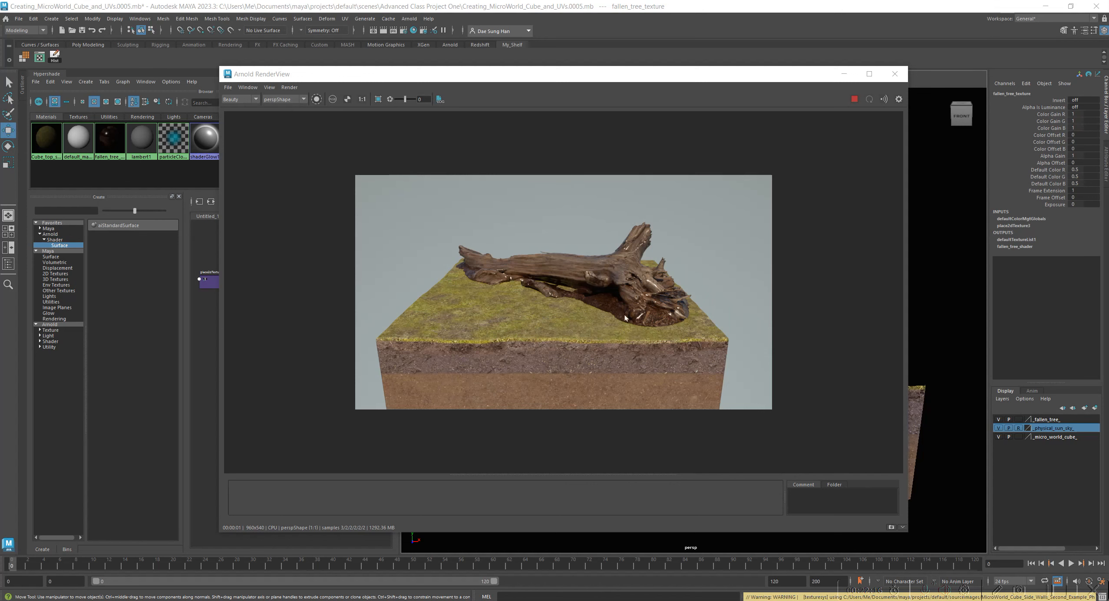
Examine the rendered tree's specular highlights and the cube's surfaces up close, and return the render to its 1:1 size.
scroll(482, 338, up, 2)
scroll(481, 338, down, 1)
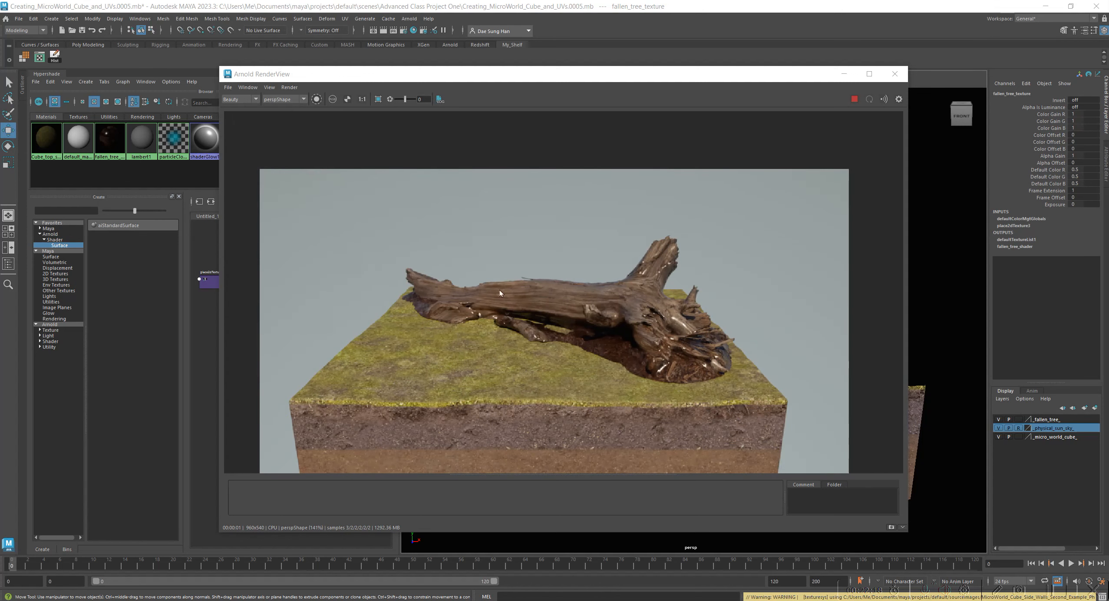
scroll(686, 299, up, 2)
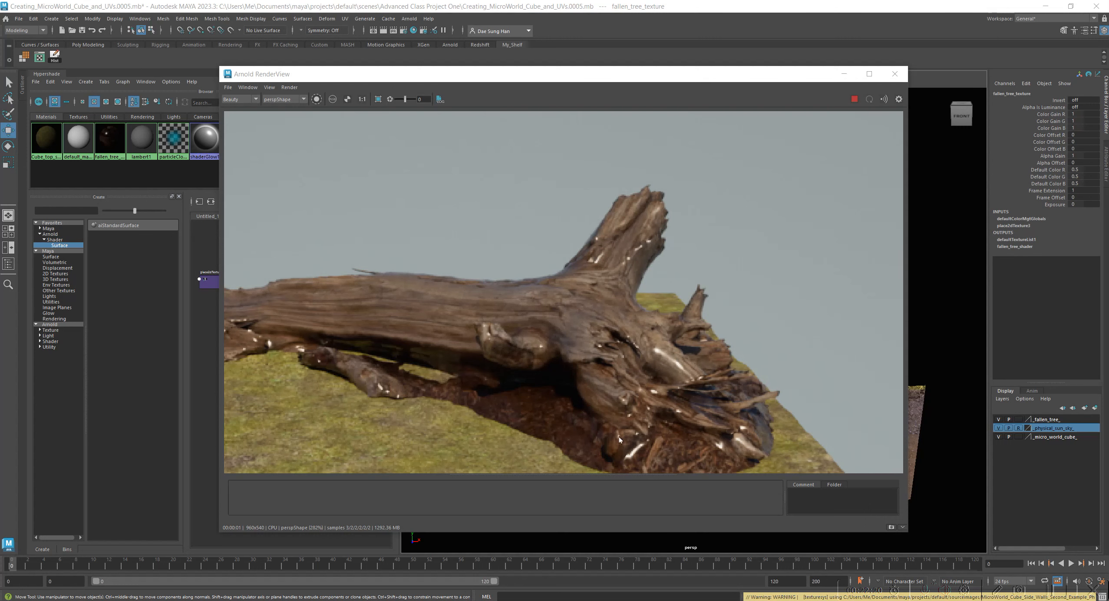
scroll(521, 332, up, 1)
middle_drag(449, 302, 759, 259)
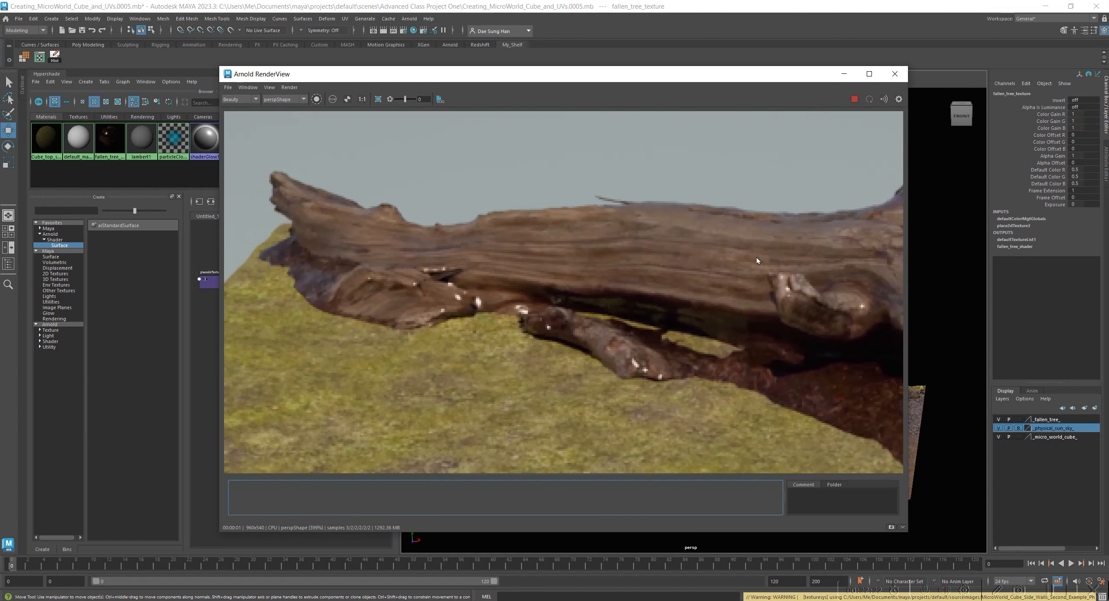
click(361, 99)
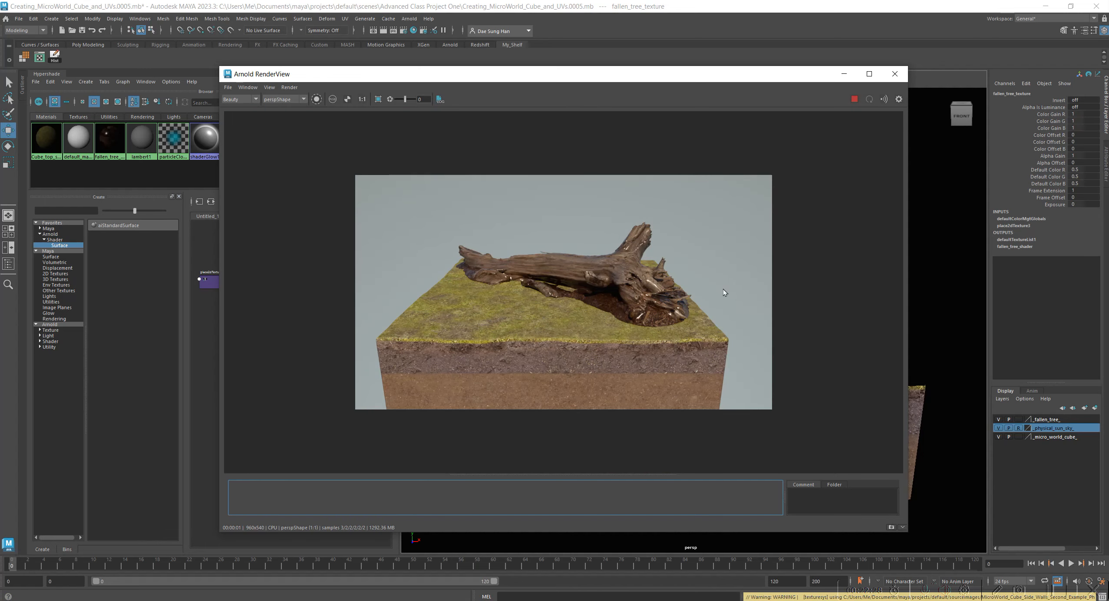
scroll(653, 397, up, 1)
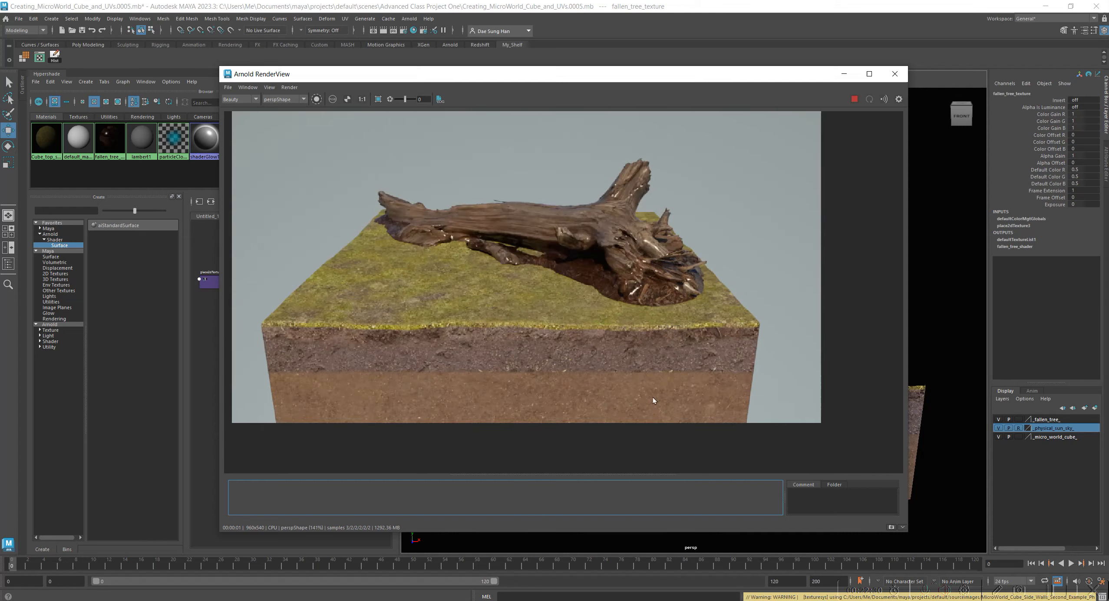
scroll(604, 362, up, 1)
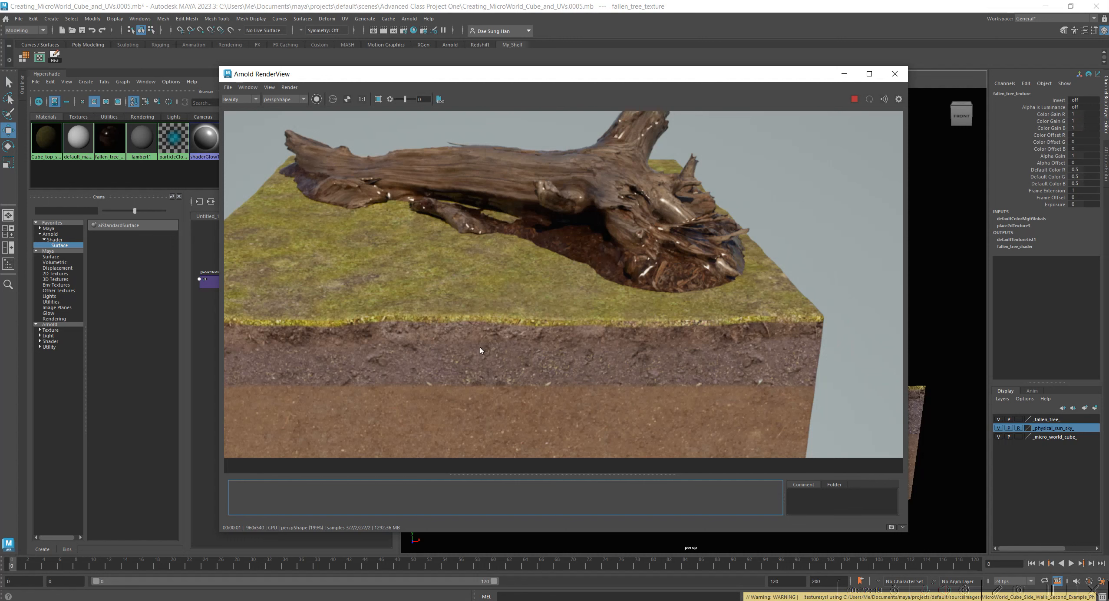
scroll(480, 348, down, 2)
click(361, 99)
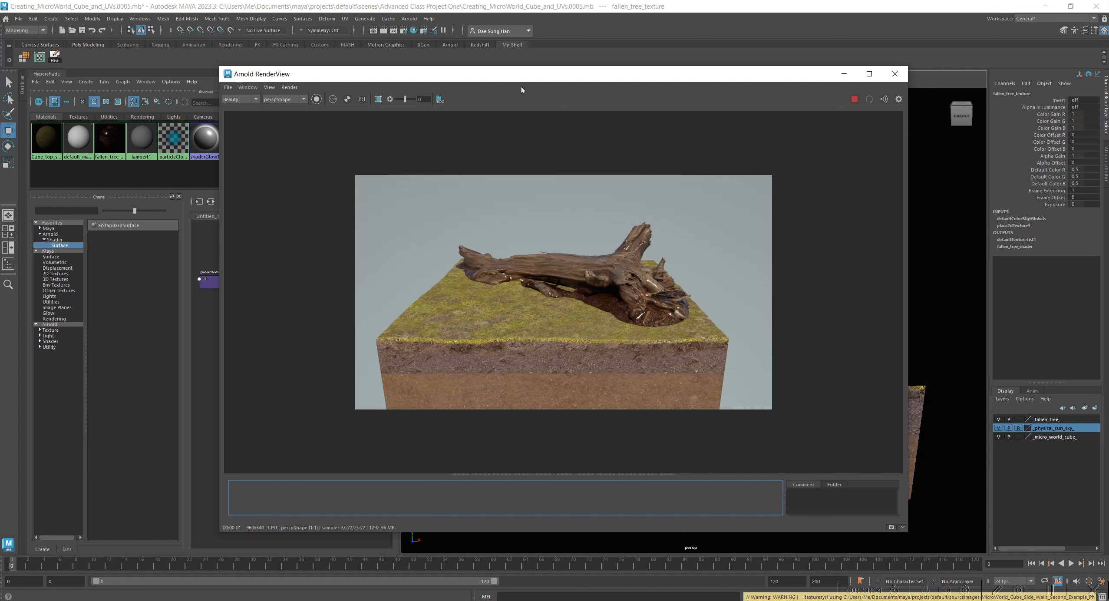
Store a snapshot of the render, and move the Arnold RenderView and Render Settings windows out of the workspace.
click(891, 527)
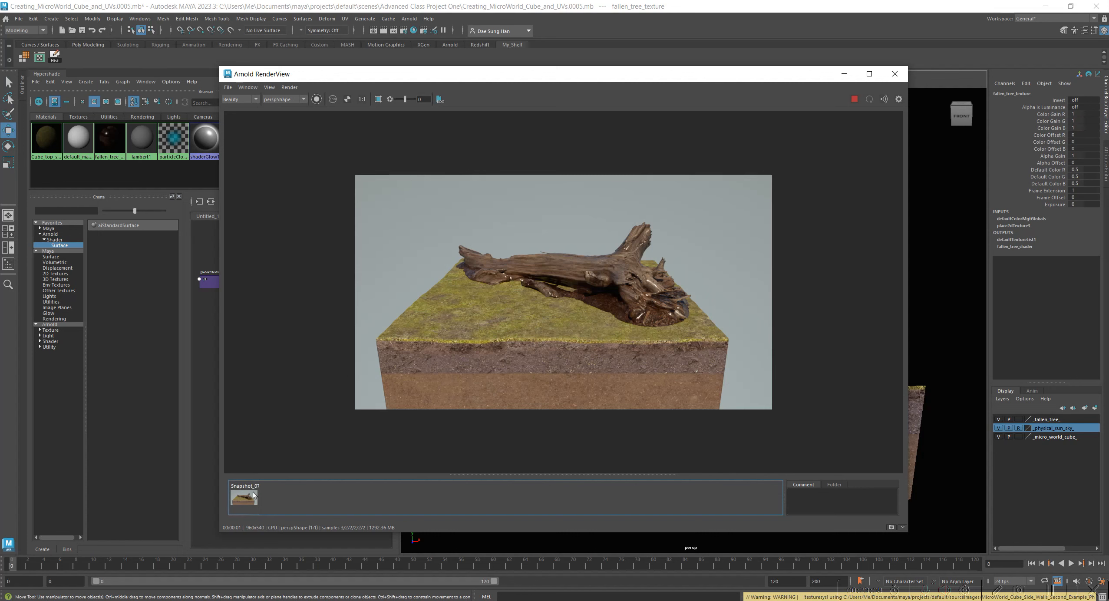
drag(564, 77, 0, 47)
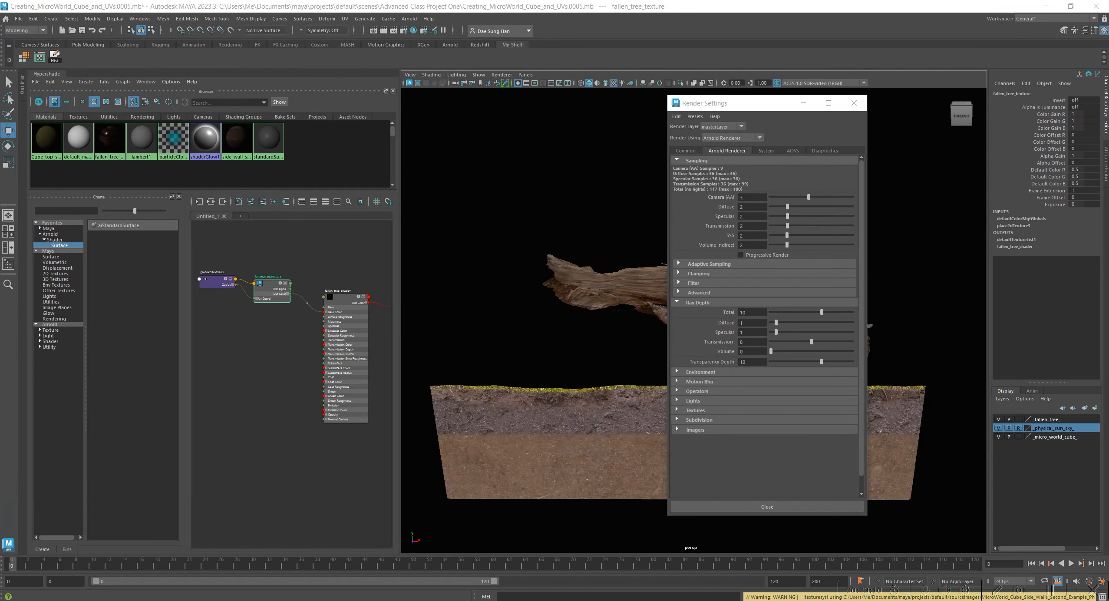
drag(747, 103, 168, 153)
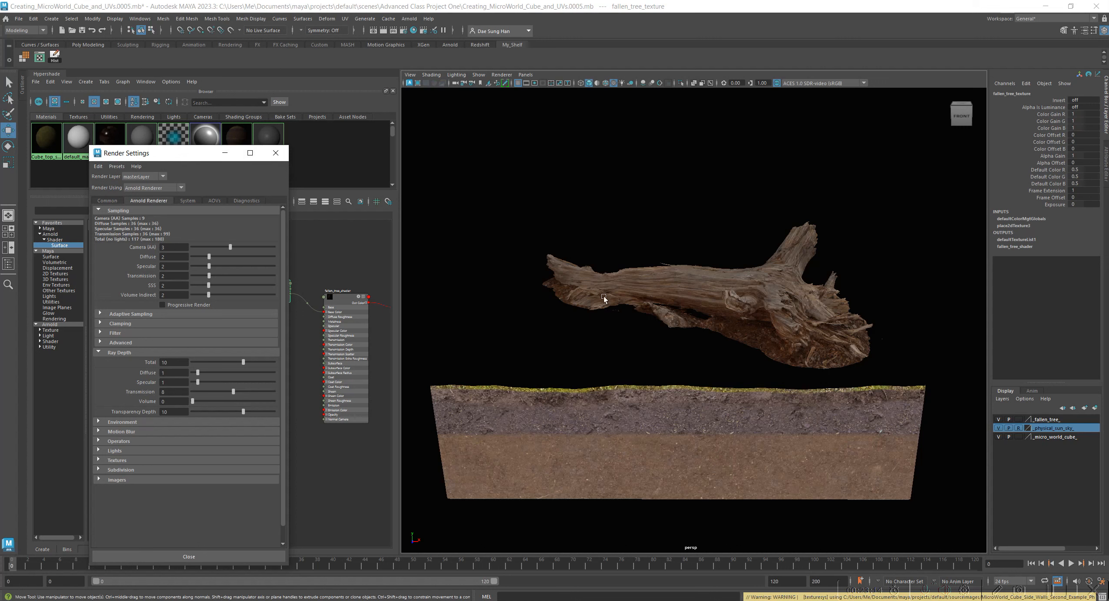
click(462, 84)
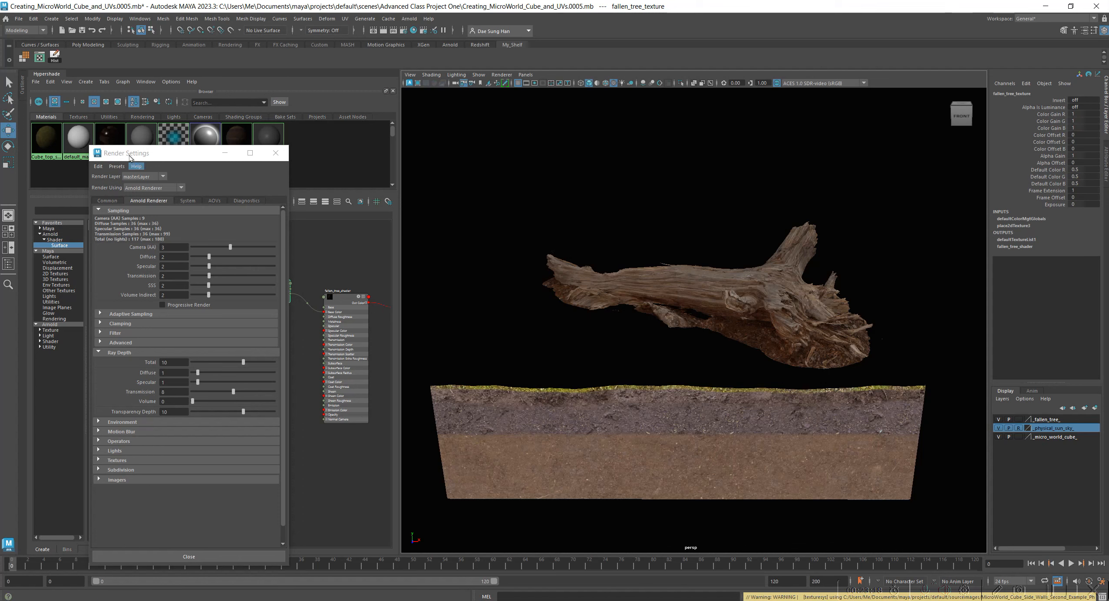
drag(141, 155, 0, 156)
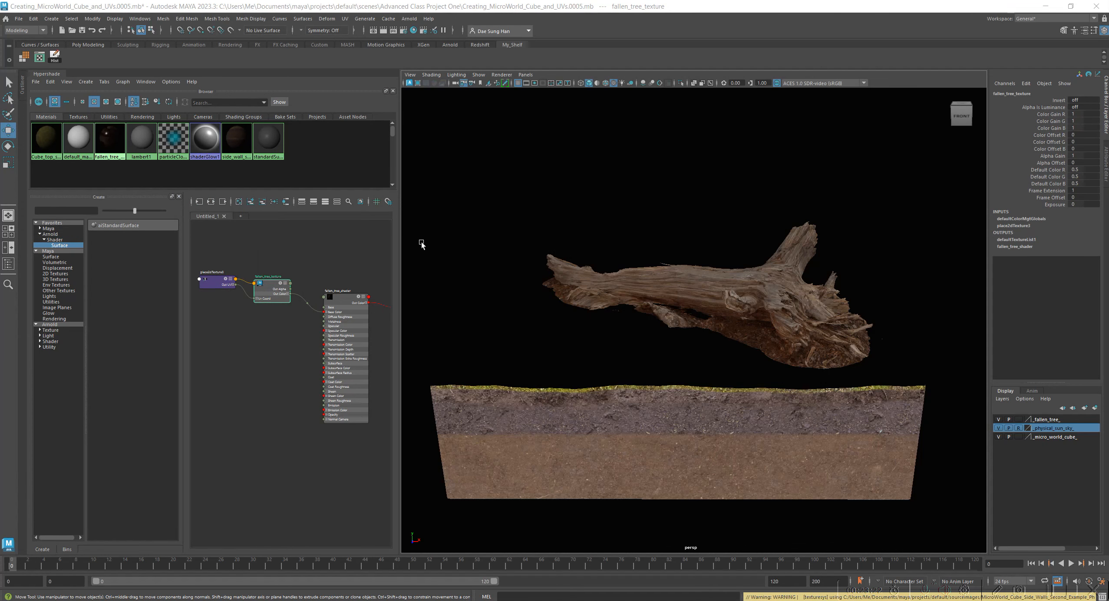
Widen the Hypershade and spread out the fallen_tree_shader and aiStandardSurface3SG nodes so that they no longer overlap.
drag(399, 218, 703, 226)
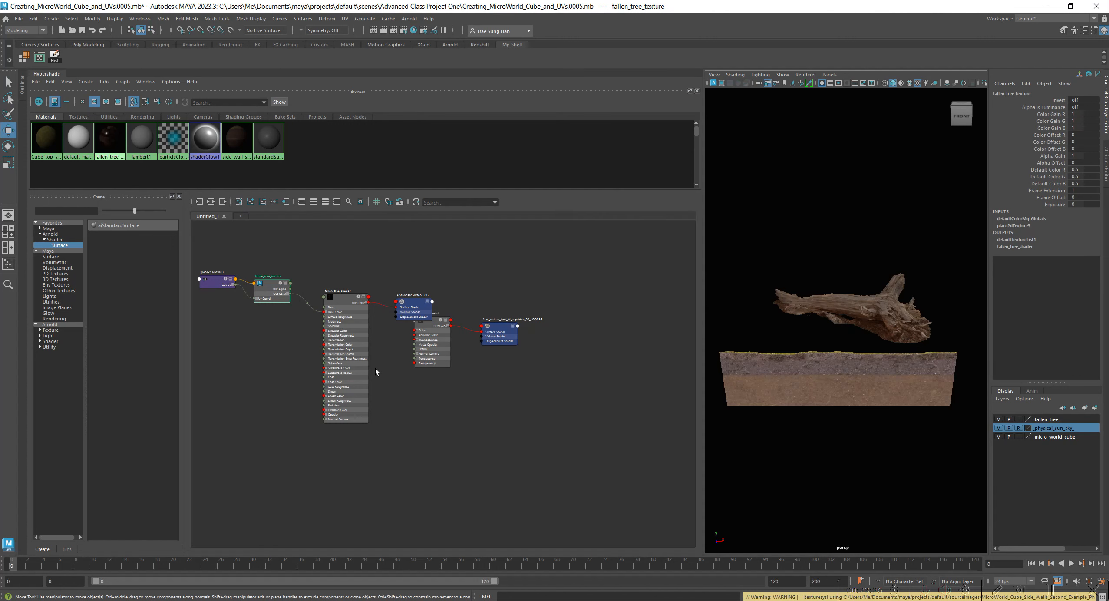
alt+middle_drag(350, 336, 466, 380)
alt+right_drag(467, 381, 574, 439)
alt+middle_drag(551, 419, 582, 415)
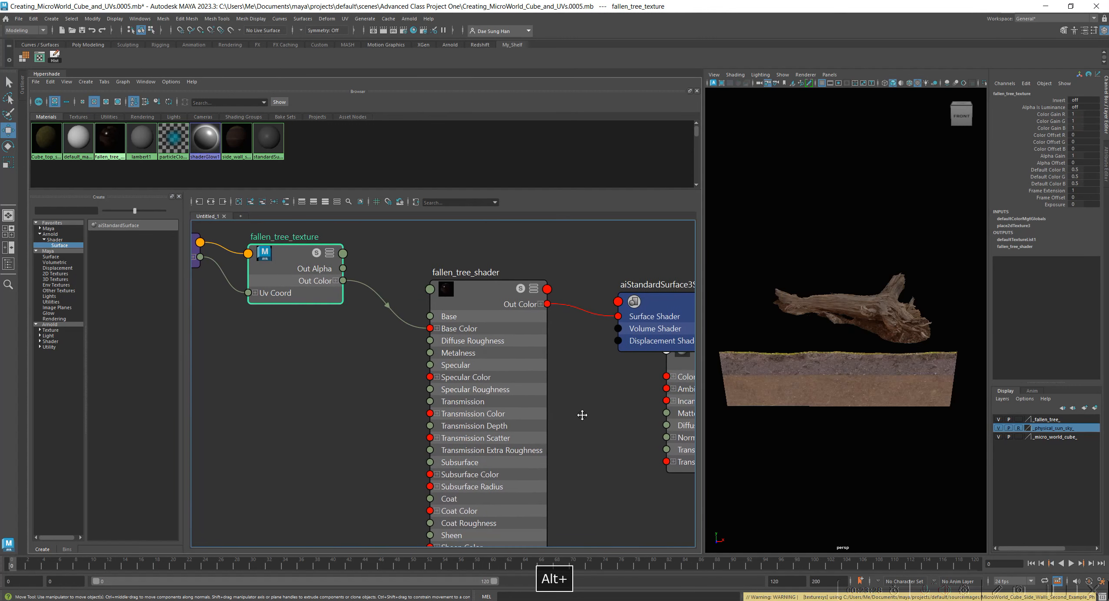
drag(475, 286, 443, 287)
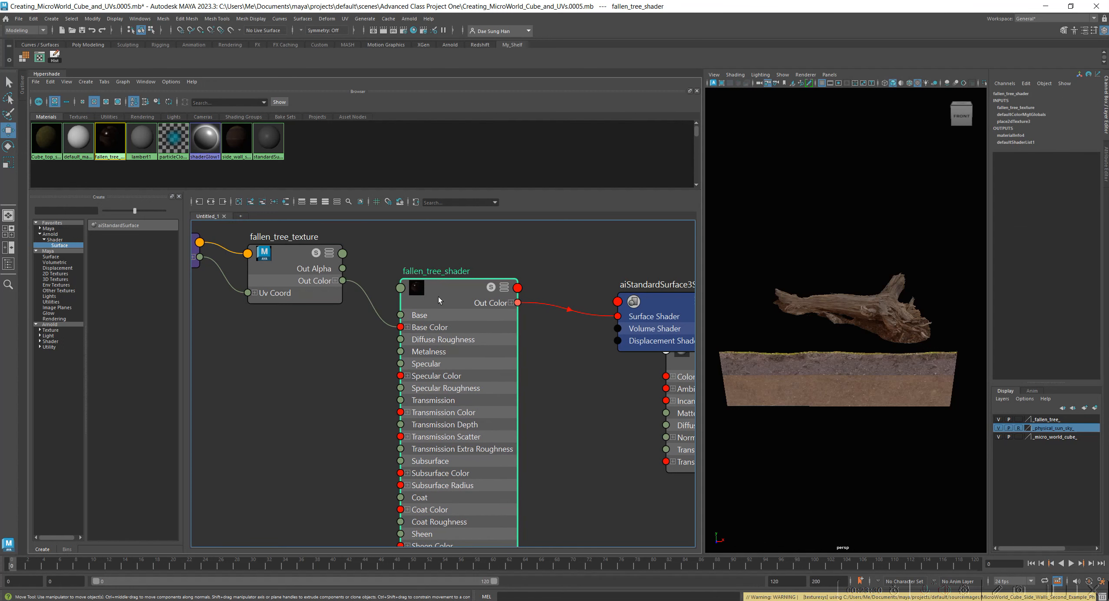
alt+middle_drag(603, 468, 385, 450)
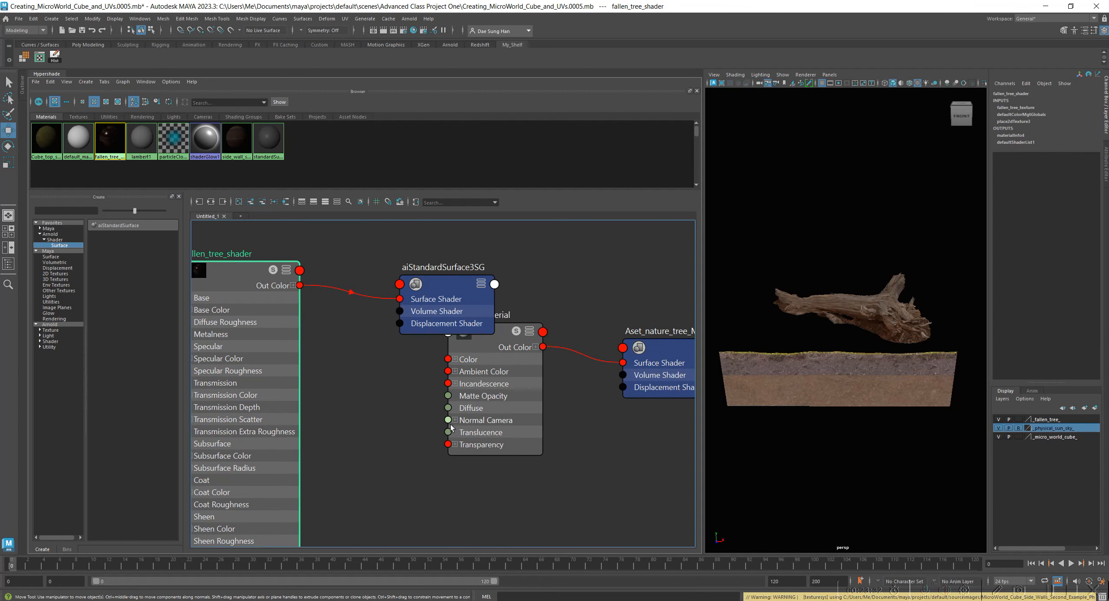
drag(459, 286, 457, 235)
Delete the unused shading nodes from the Hypershade.
alt+right_drag(575, 362, 532, 371)
mouse_move(532, 372)
alt+middle_down()
mouse_move(444, 386)
mouse_move(544, 357)
alt+middle_up()
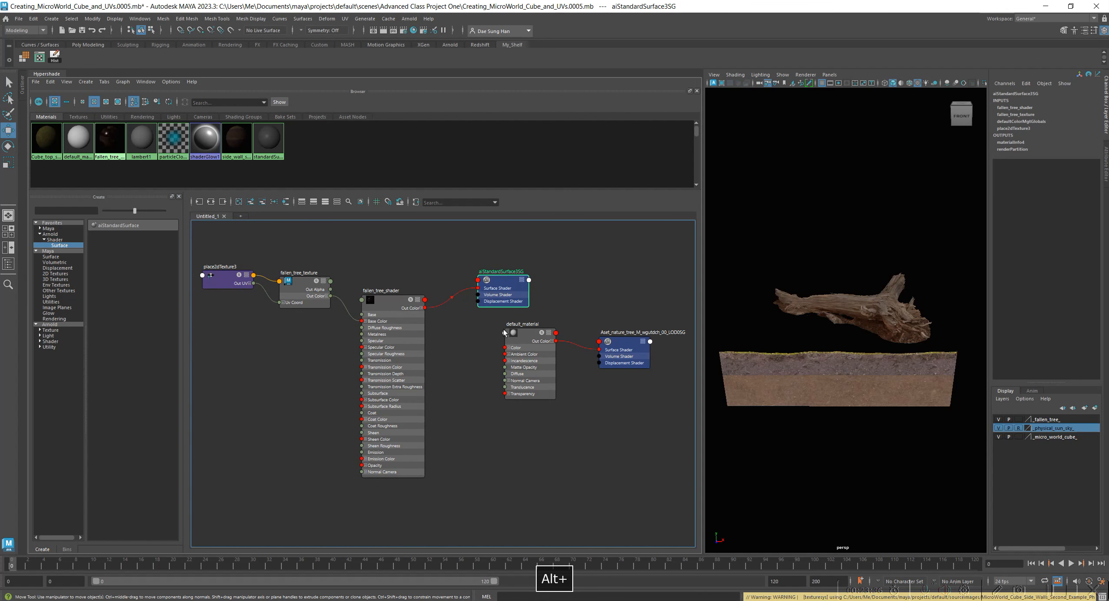
alt+middle_drag(514, 345, 534, 423)
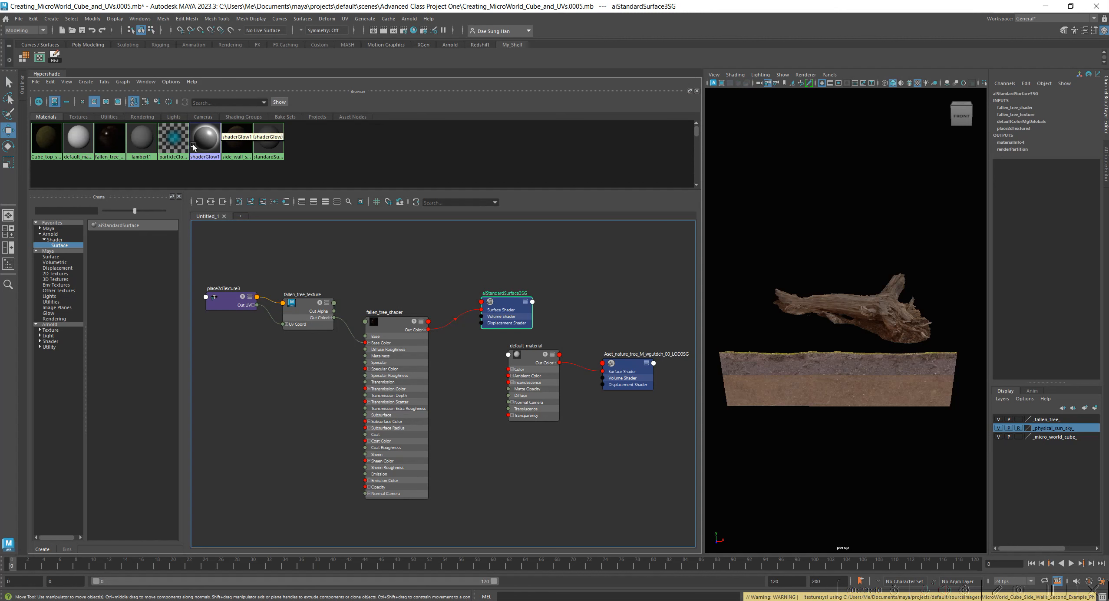
click(52, 82)
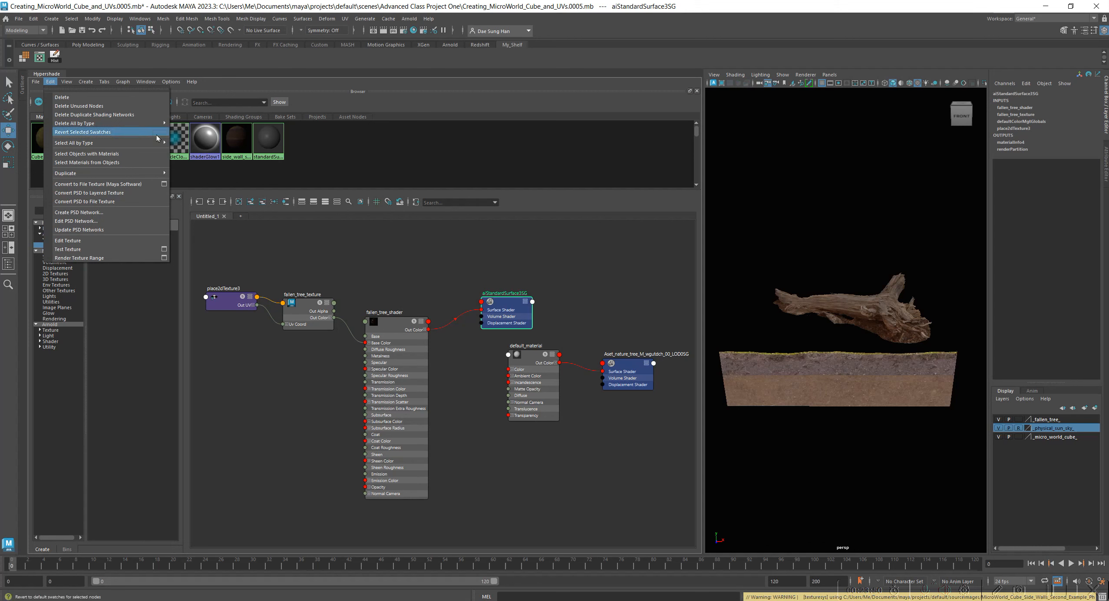
click(120, 108)
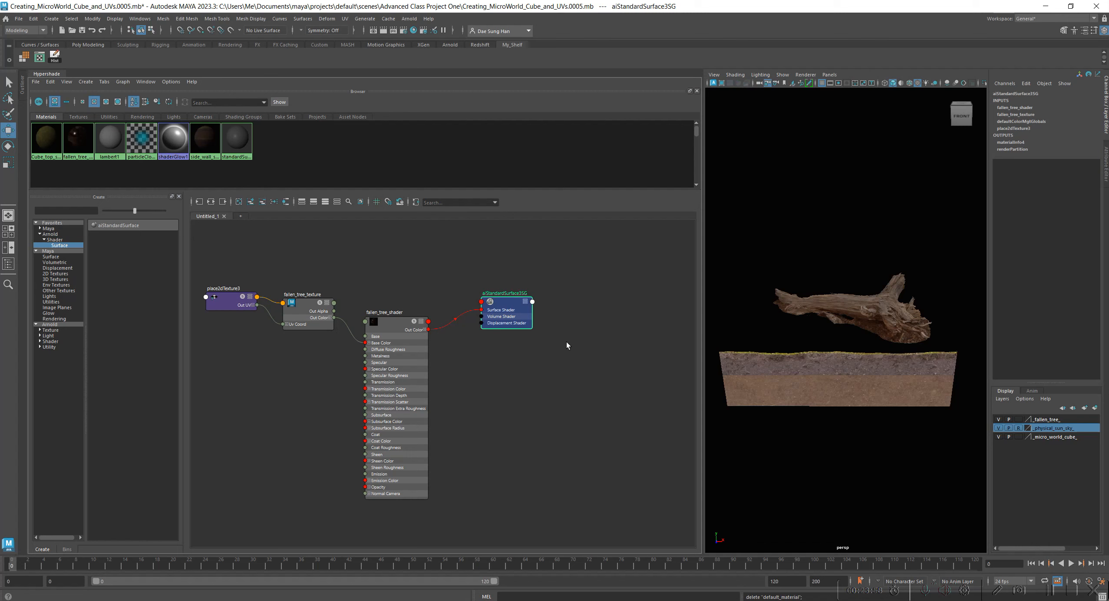
Select fallen_tree_shader and bring up its attributes.
click(397, 327)
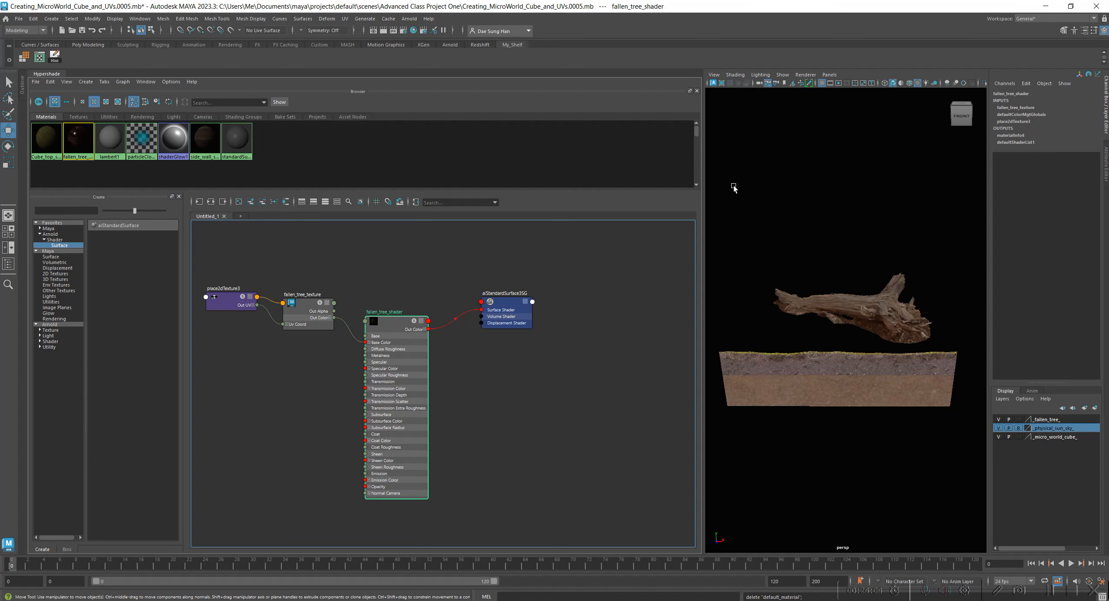
key(ctrl+a)
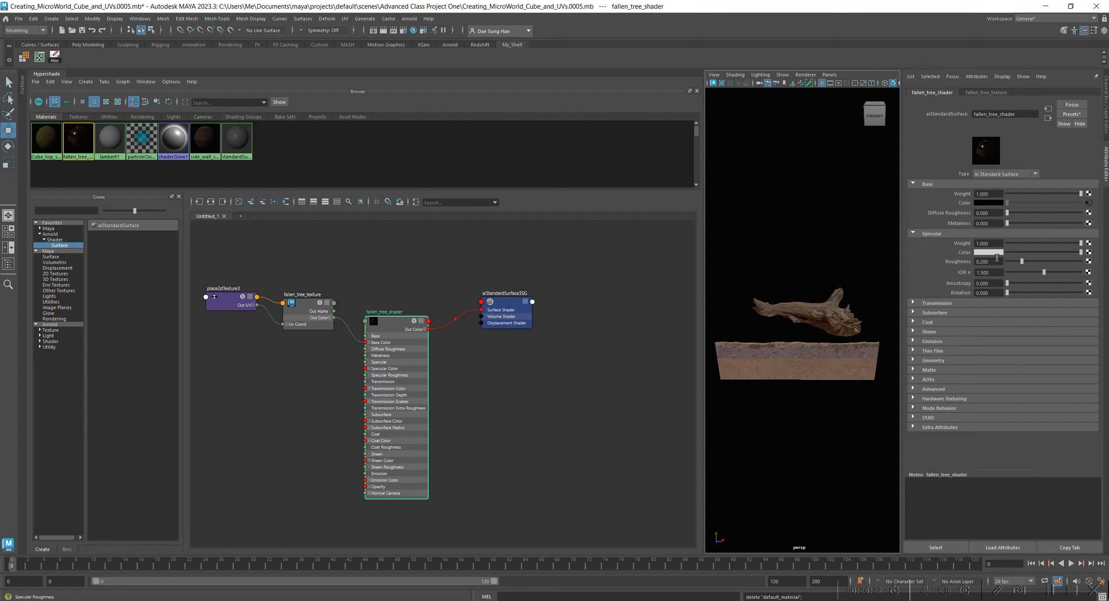
Try a lower specular weight on the shader, and test magenta as its specular color before restoring white.
drag(1080, 243, 1007, 244)
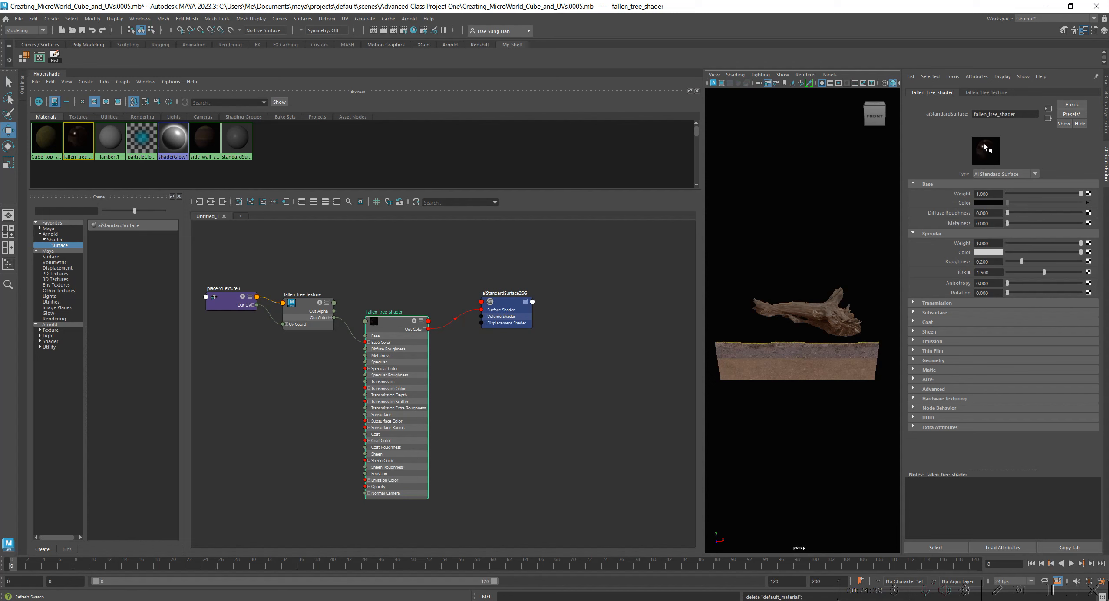
click(984, 253)
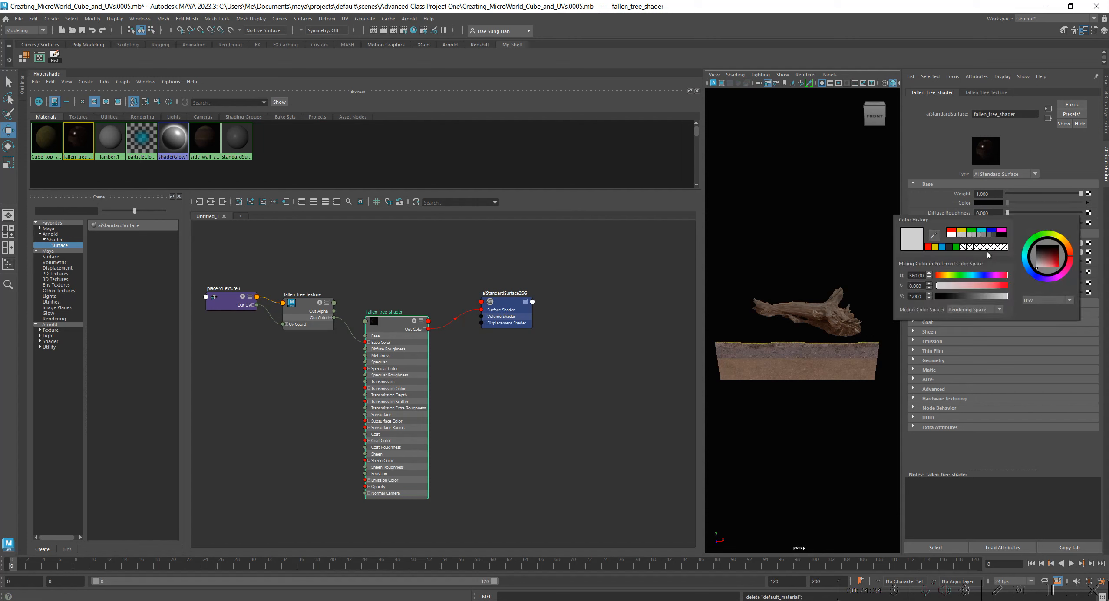
click(1001, 230)
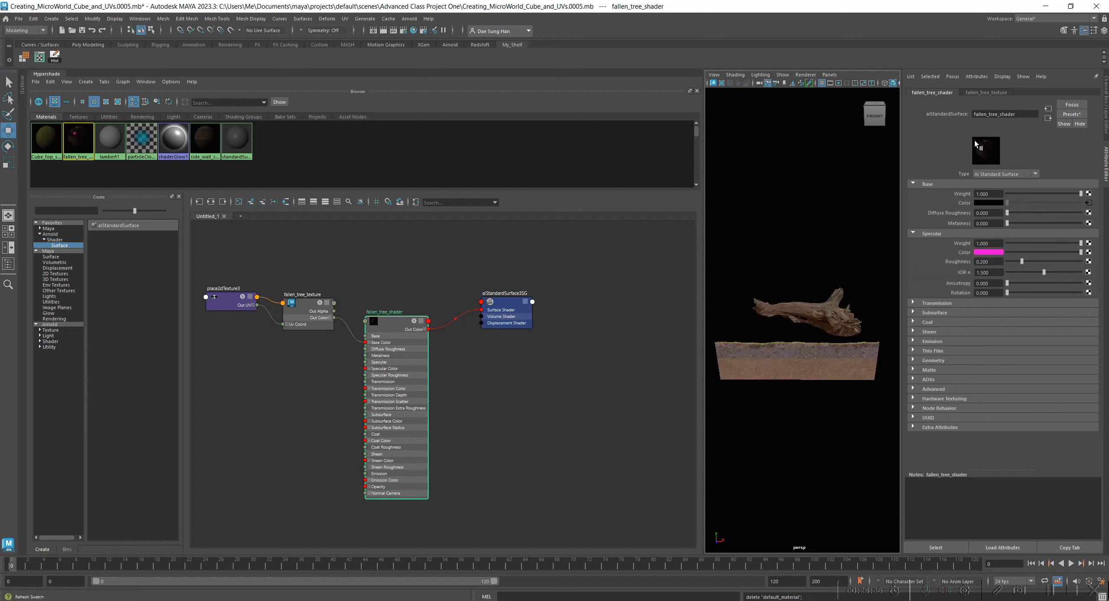
click(999, 252)
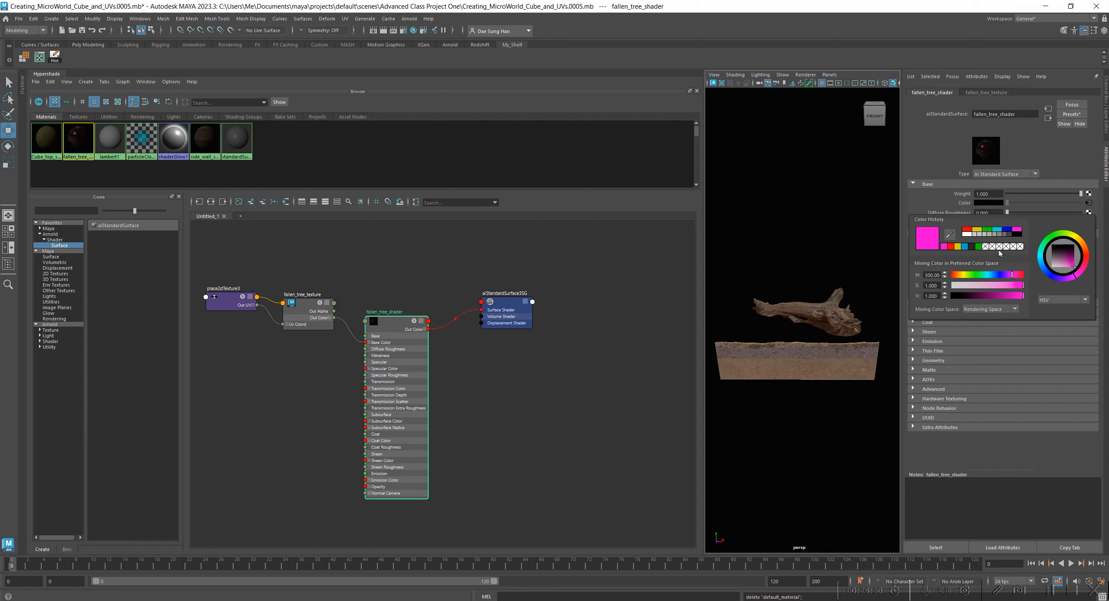
click(964, 234)
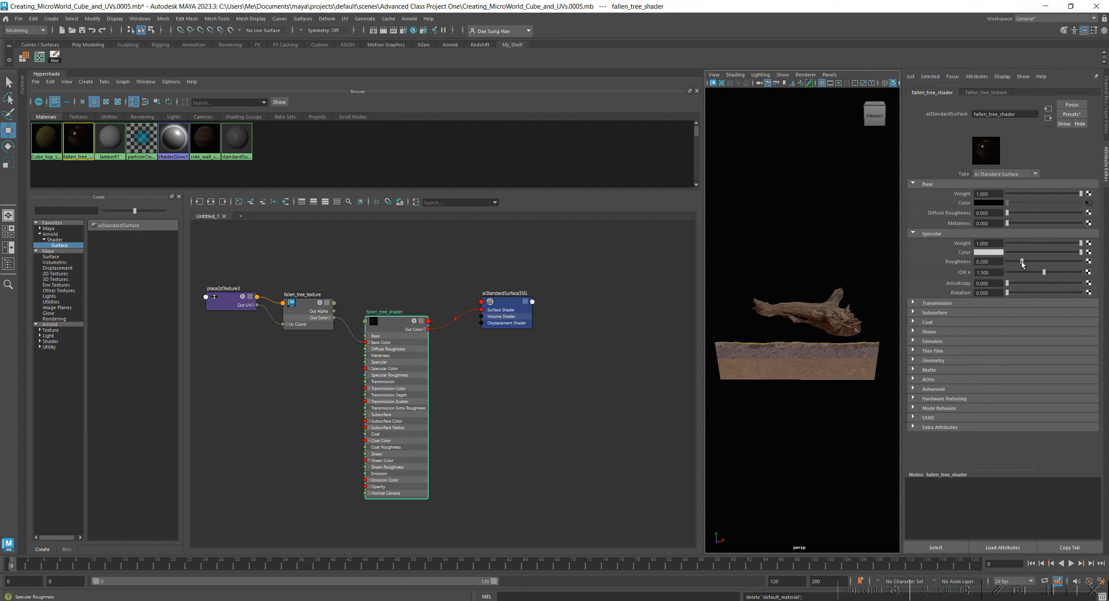
Try a higher specular roughness on fallen_tree_shader, and undo the change.
drag(1022, 262, 1062, 264)
click(978, 485)
key(ctrl+z)
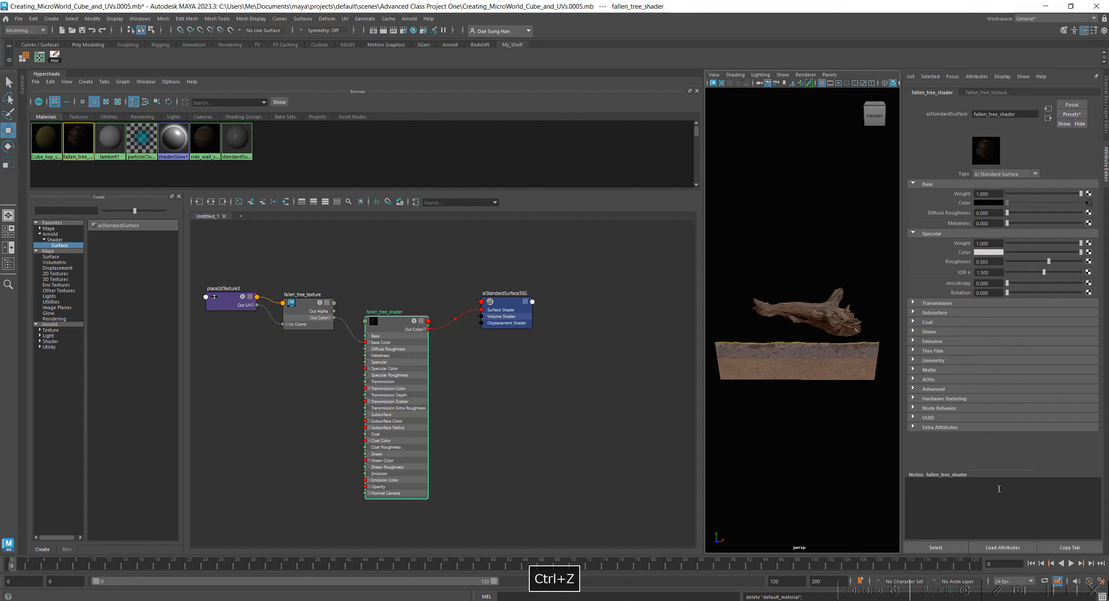
click(856, 272)
key(ctrl+z)
key(ctrl+z)
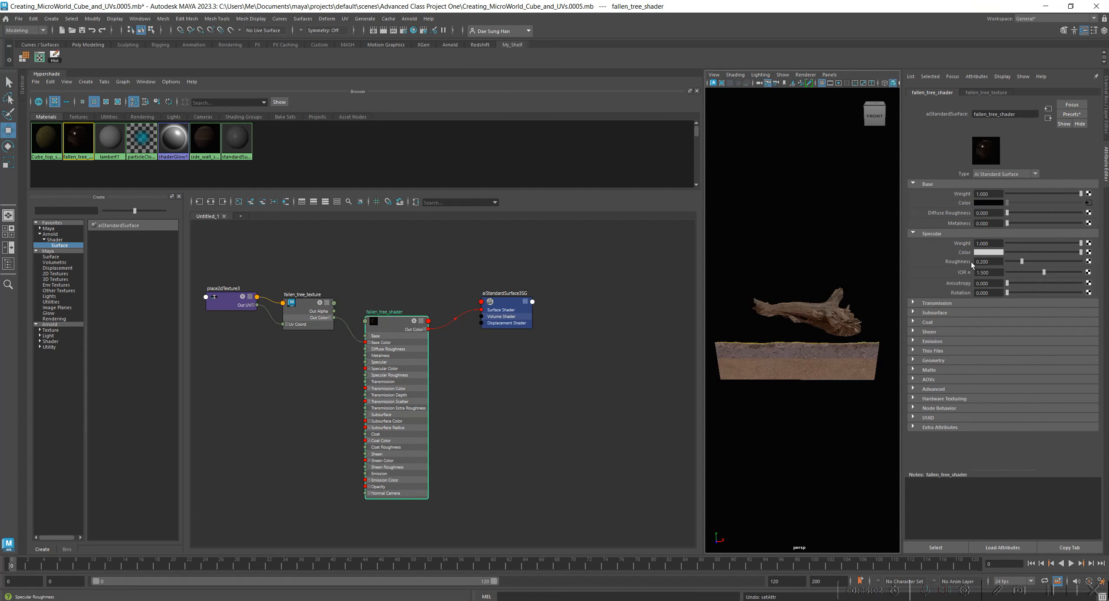
Connect a File texture to the shader's specular roughness, and arrange its nodes below the fallen_tree_texture nodes.
click(1089, 262)
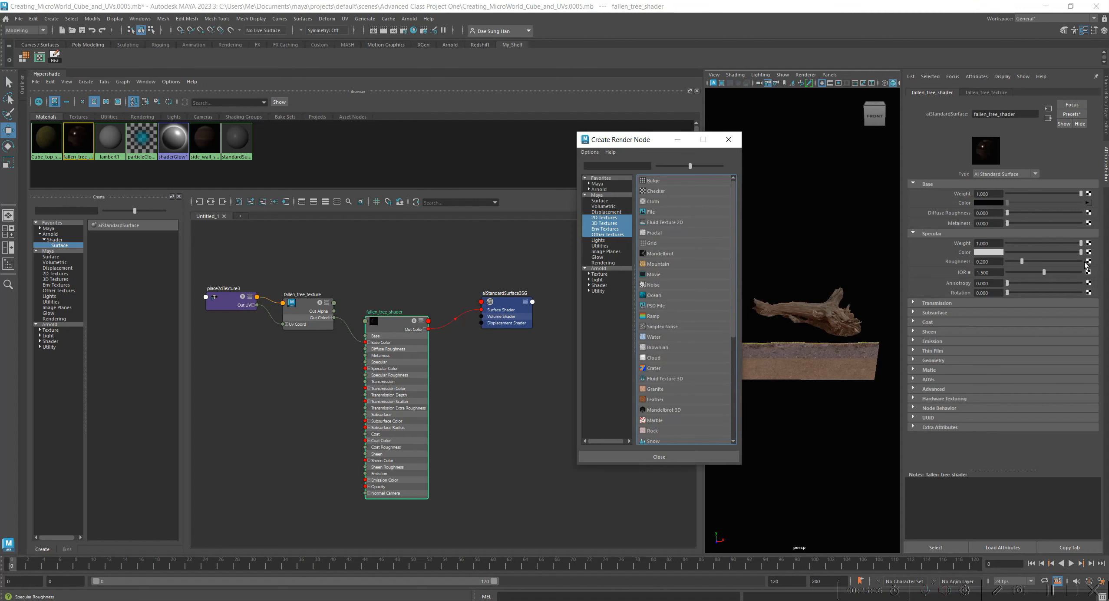
click(662, 212)
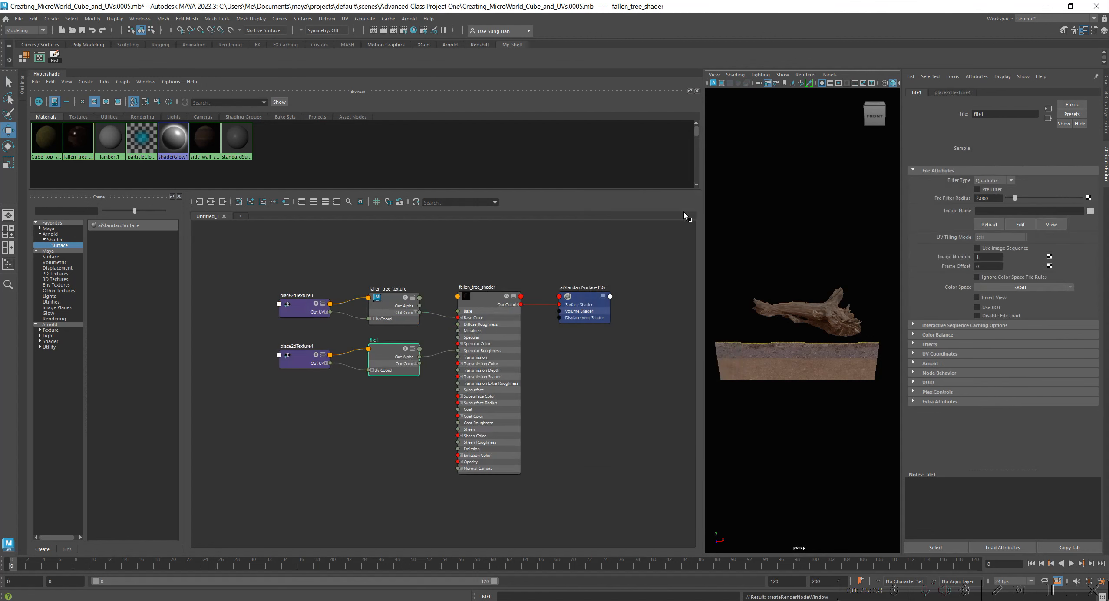
mouse_move(388, 350)
mouse_down()
mouse_move(389, 378)
mouse_move(382, 358)
mouse_up()
drag(311, 353, 313, 368)
drag(396, 376, 392, 383)
Rename the new file texture node as fallen_tree_roughness and nudge it into place.
double_click(367, 360)
click(380, 369)
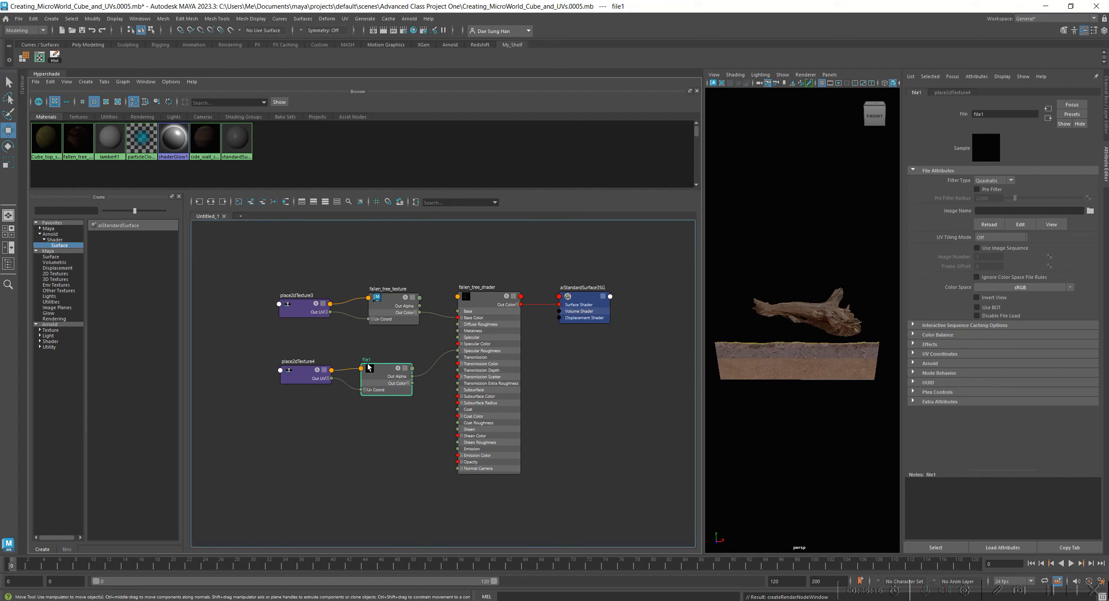
drag(367, 361, 367, 359)
double_click(367, 358)
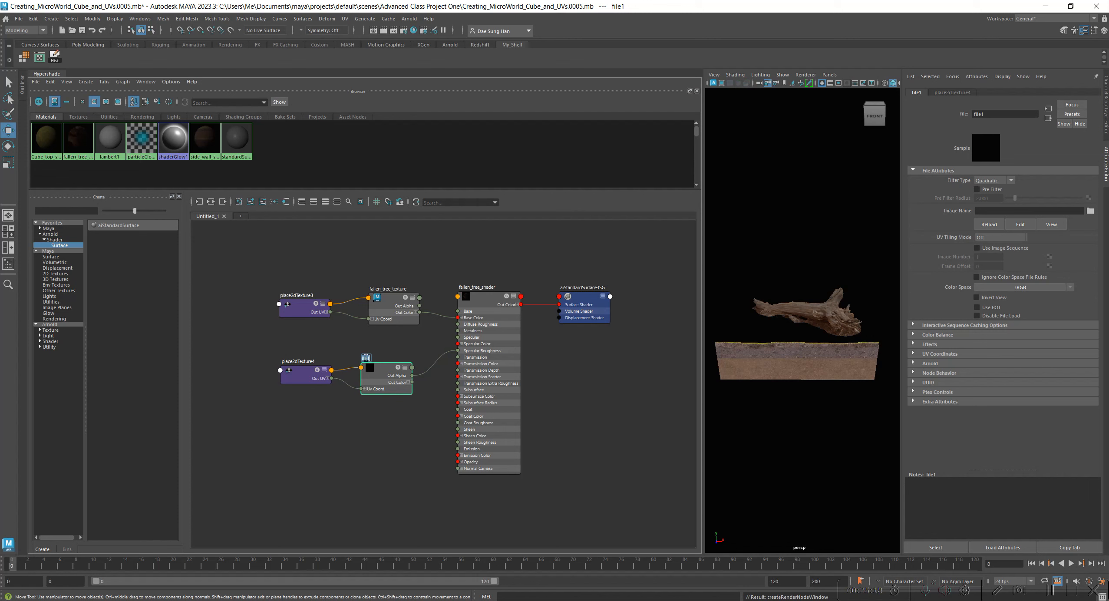
text(fallen tree roughnes)
key(Return)
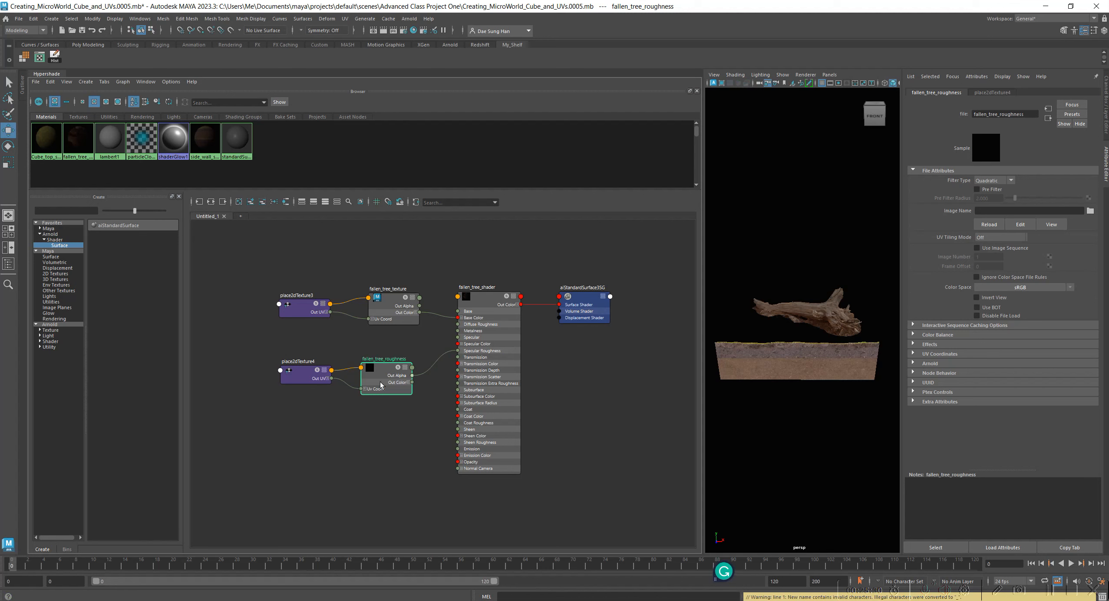
drag(387, 369, 385, 364)
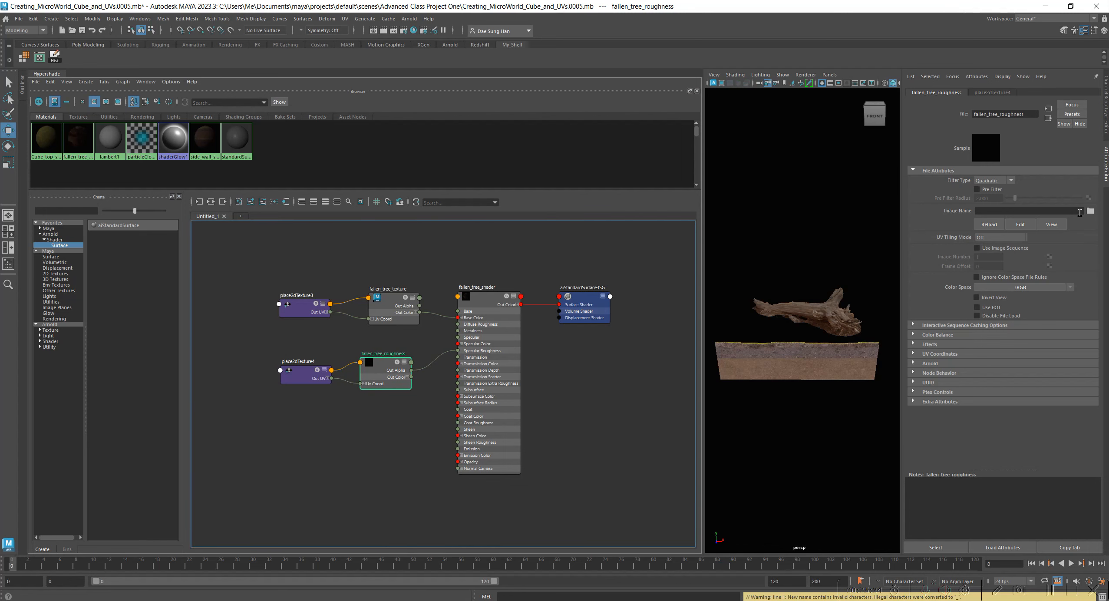
Load the 4K Roughness JPG from the project's assets folder "fallen tree asset" as the fallen_tree_roughness node's image.
click(1090, 210)
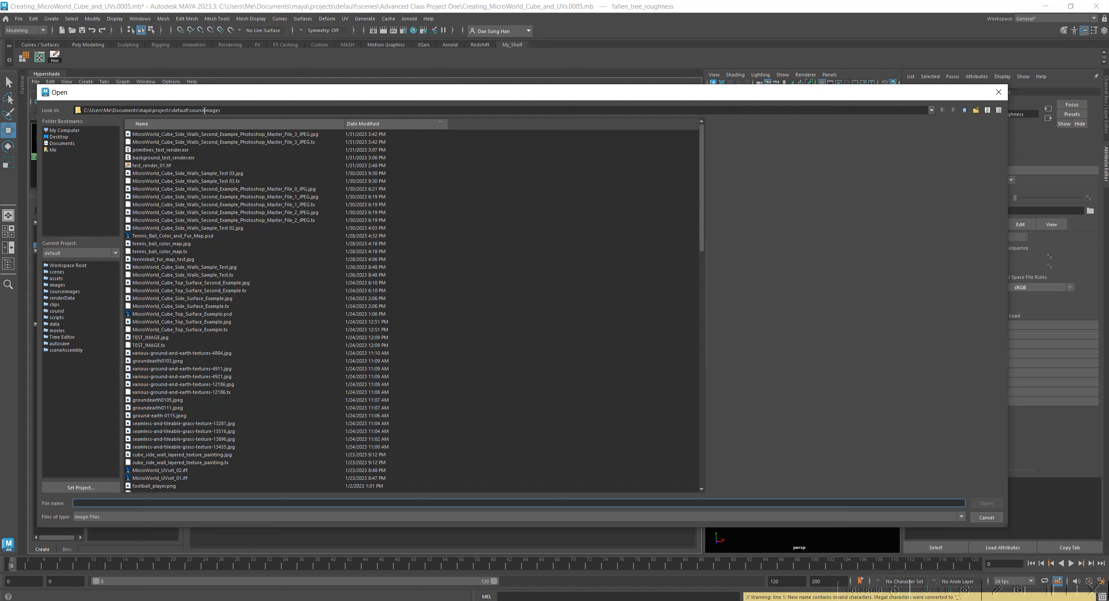
click(57, 278)
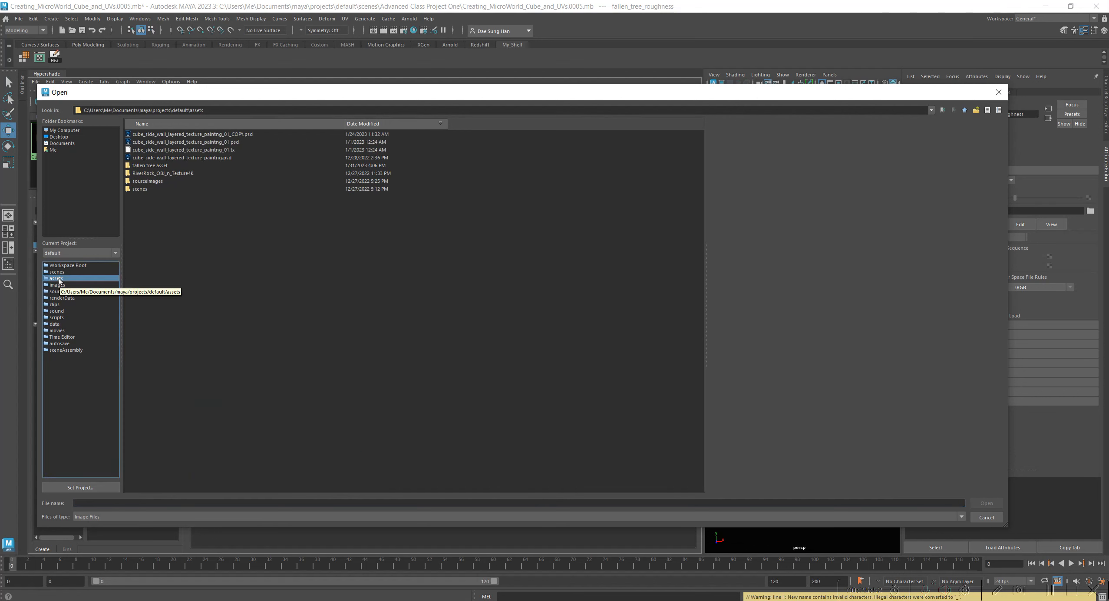
double_click(146, 165)
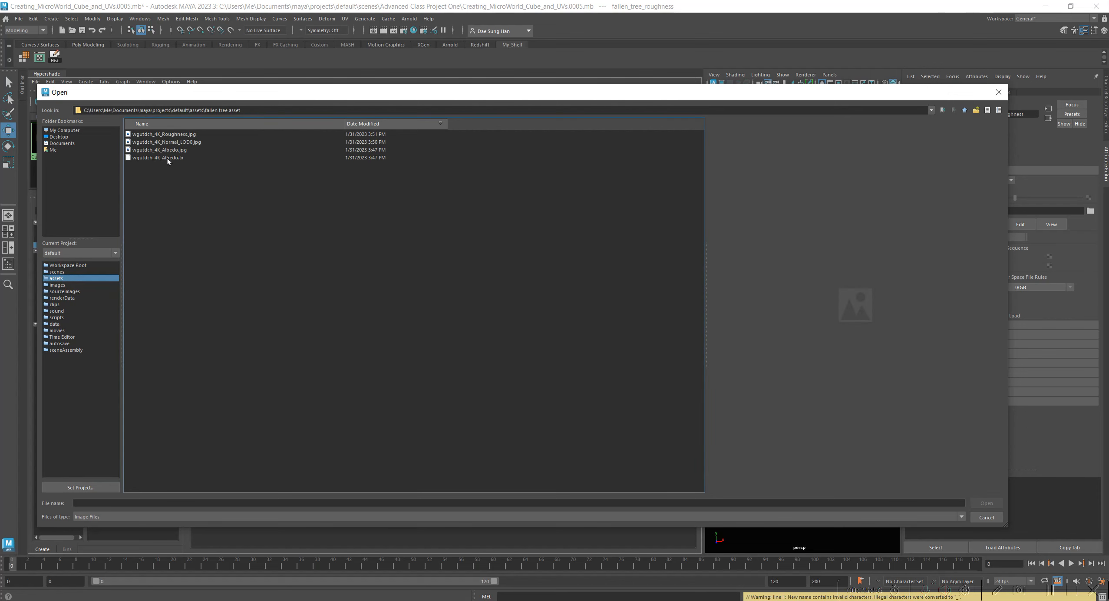
click(160, 133)
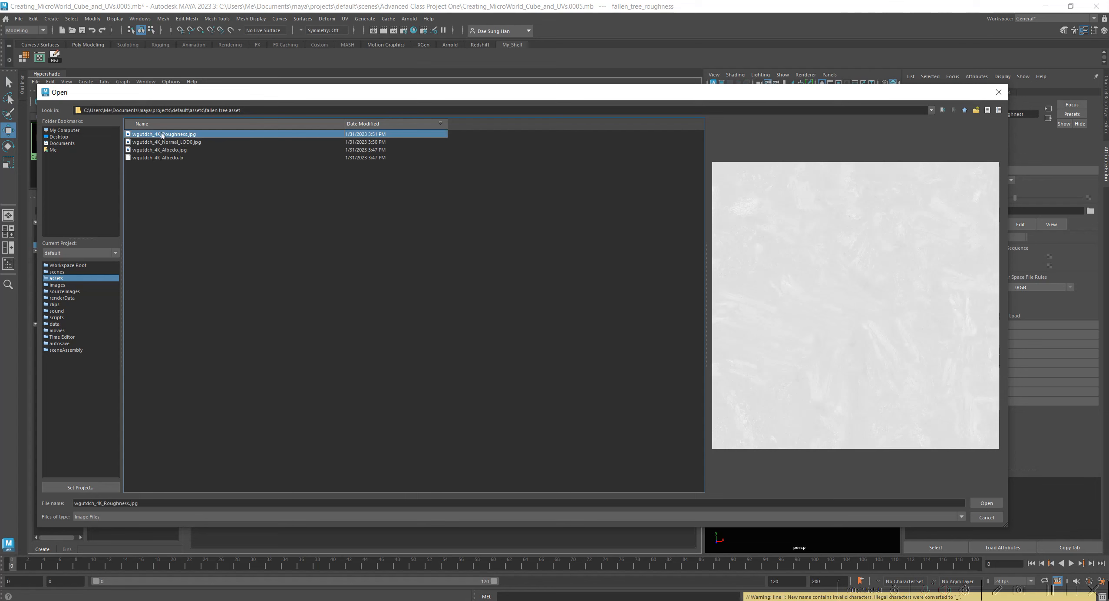
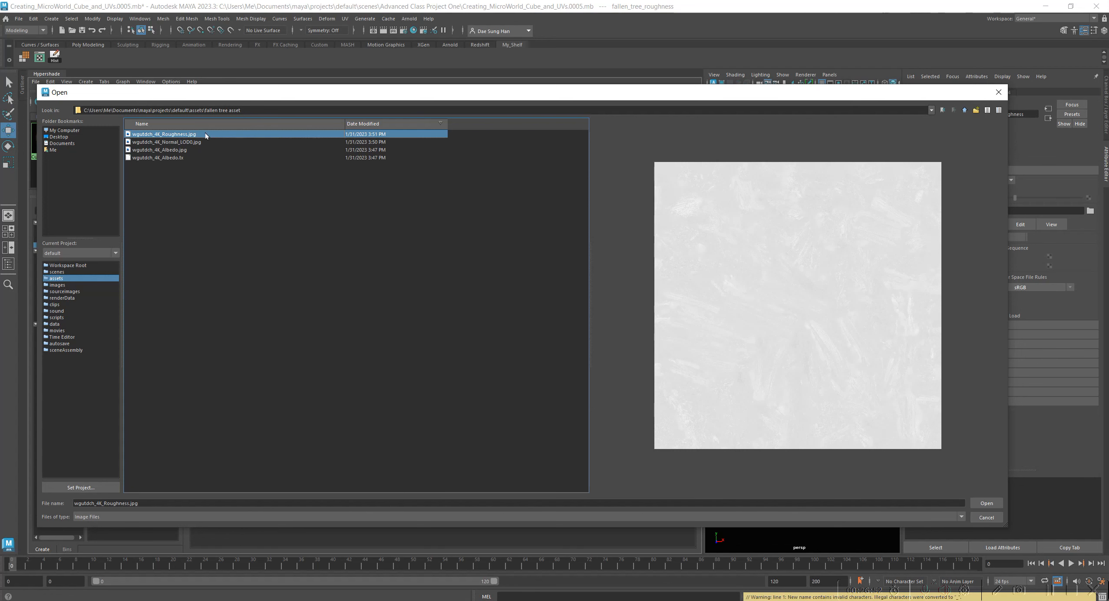
Confirm the 4K Roughness JPG as the fallen_tree_roughness image, and move the node closer to the shader, below fallen_tree_texture.
click(976, 500)
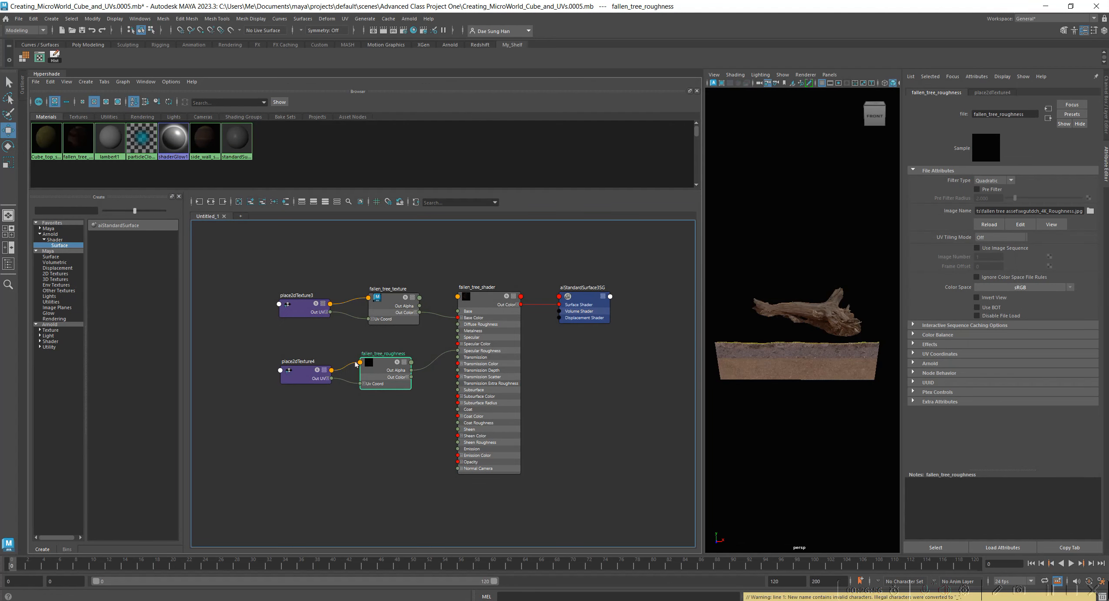
drag(371, 367, 389, 364)
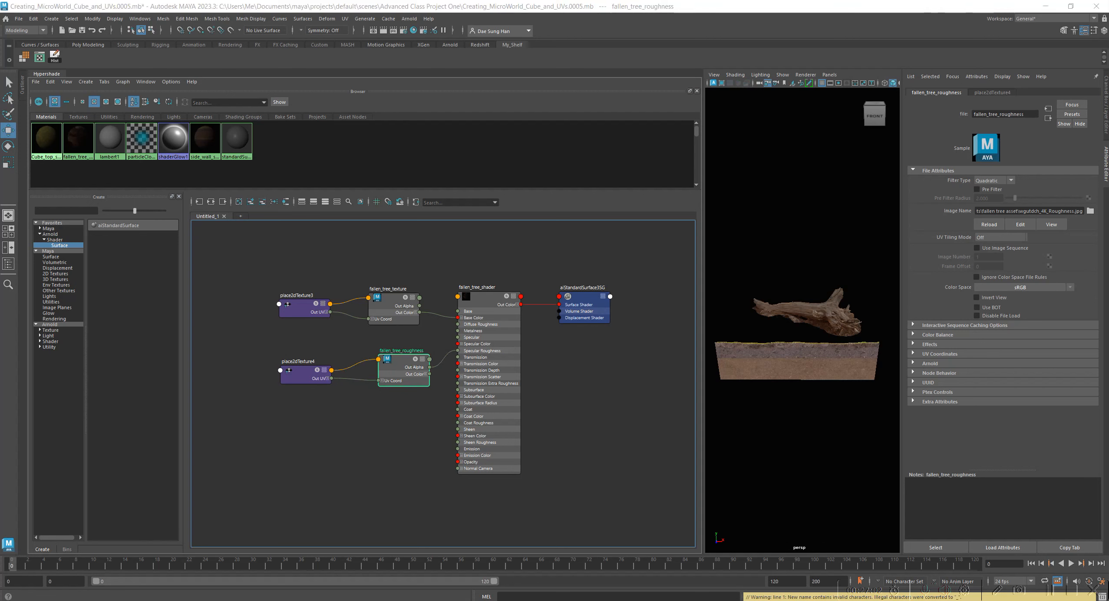
Compare the updated Arnold render of the fallen tree with the stored snapshot, and store a second snapshot.
drag(0, 183, 691, 97)
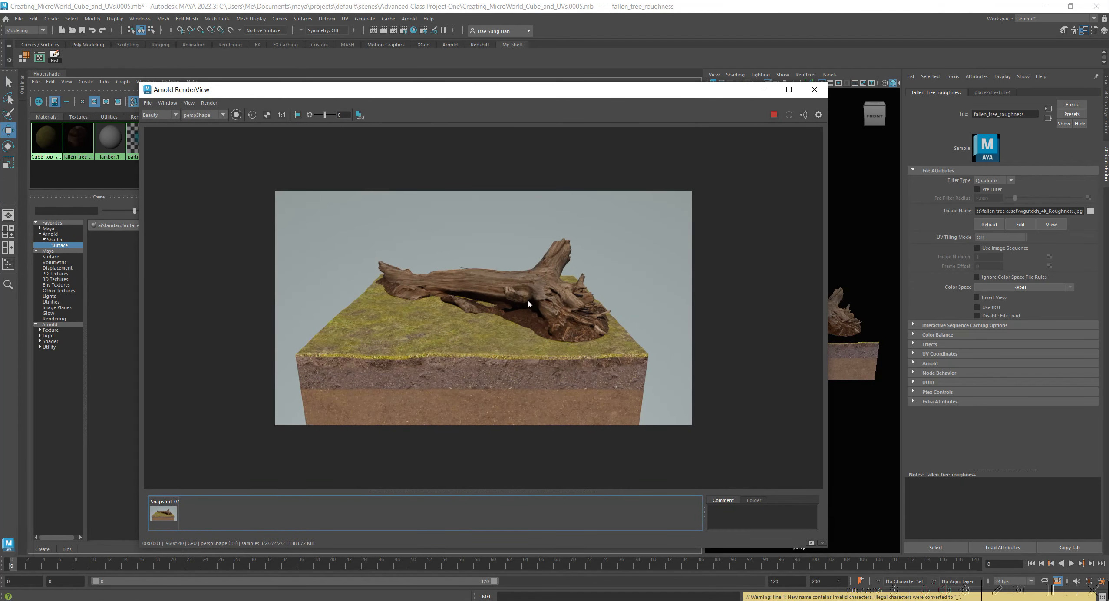
scroll(530, 272, up, 2)
click(163, 515)
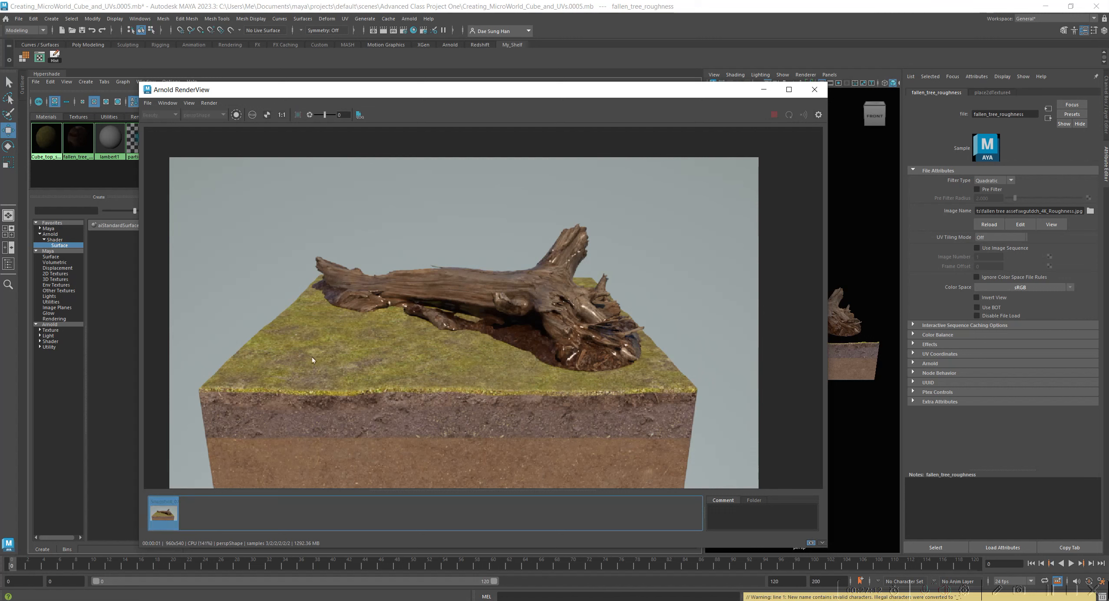
click(170, 510)
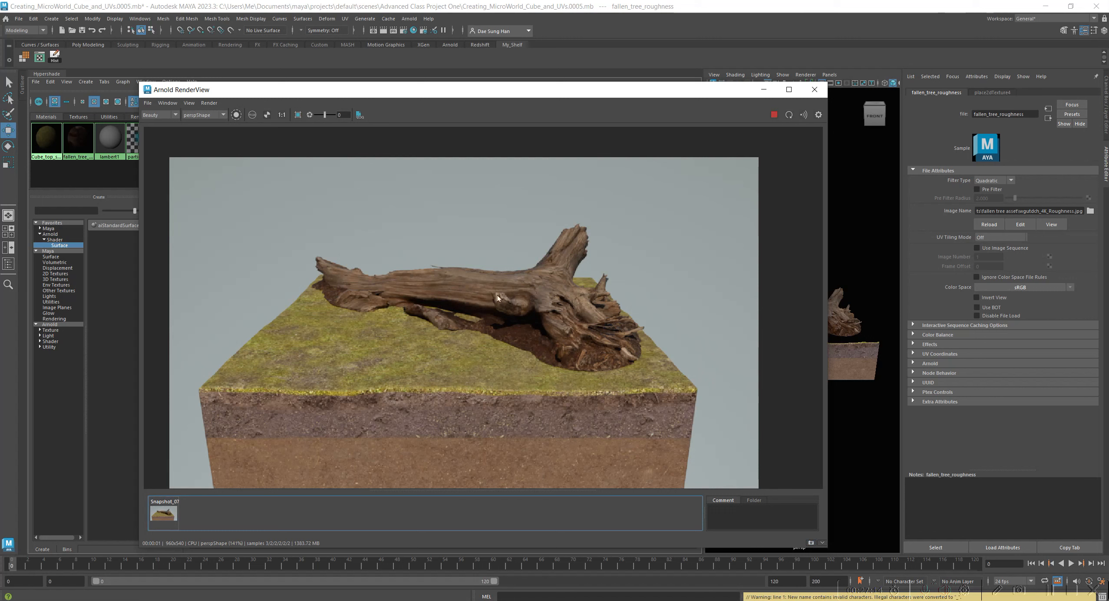
click(811, 543)
click(211, 509)
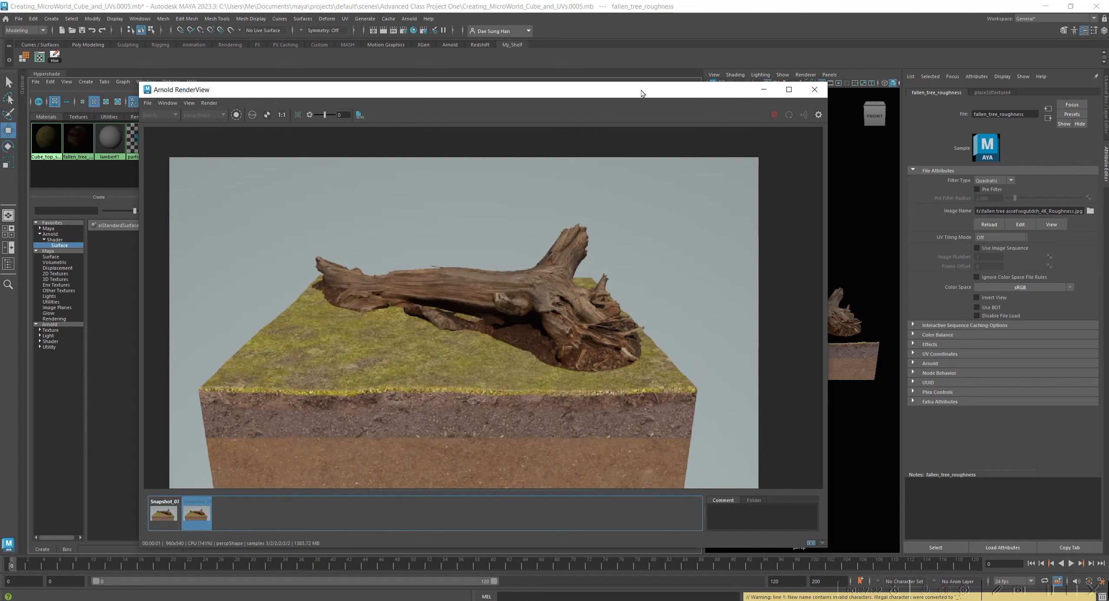
Rearrange the fallen_tree_shader network, spacing the texture and roughness nodes apart and expanding the shader's Normal Camera input.
drag(641, 91, 457, 99)
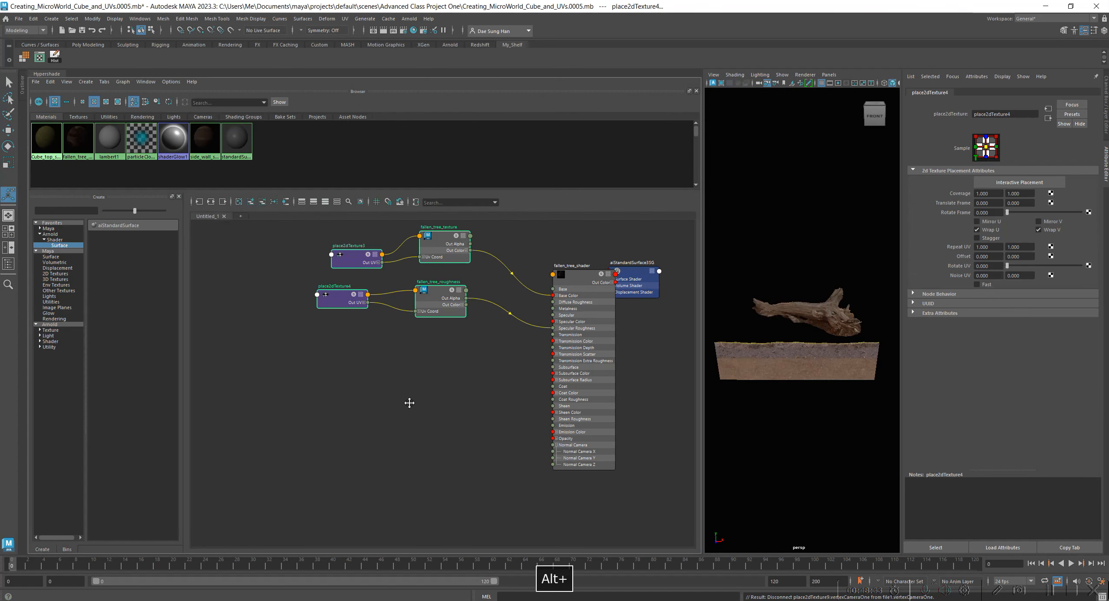
alt+middle_drag(410, 403, 387, 433)
drag(438, 399, 320, 378)
drag(304, 240, 453, 258)
click(521, 249)
drag(297, 309, 425, 362)
drag(412, 326, 443, 335)
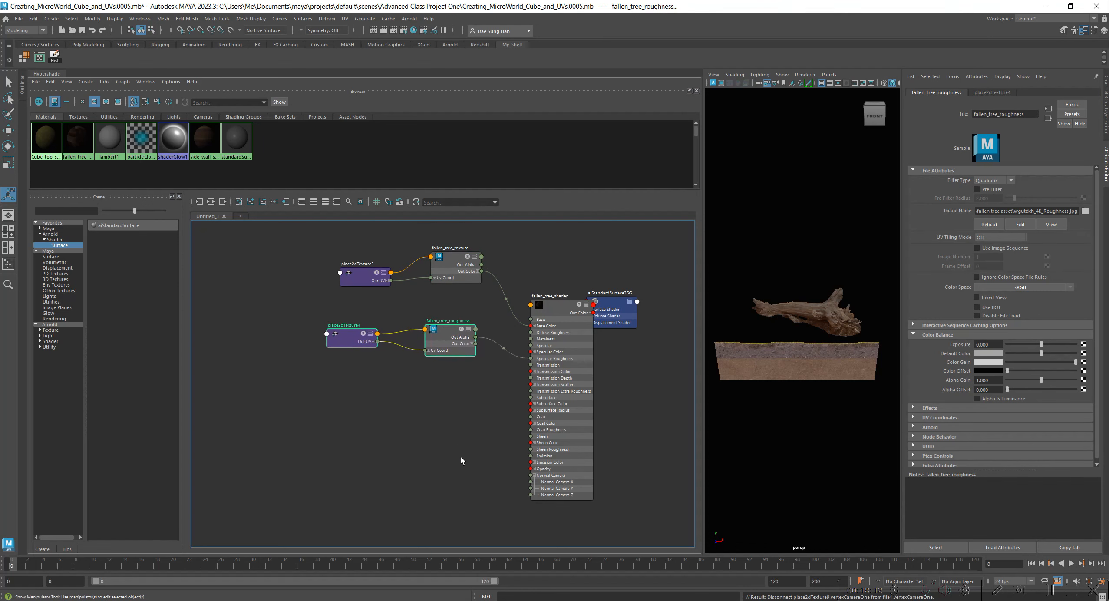
Examine the Normal Camera attribute and its X, Y and Z inputs on fallen_tree_shader.
click(458, 451)
alt+middle_drag(460, 481, 442, 424)
alt+right_drag(441, 425, 499, 454)
click(638, 396)
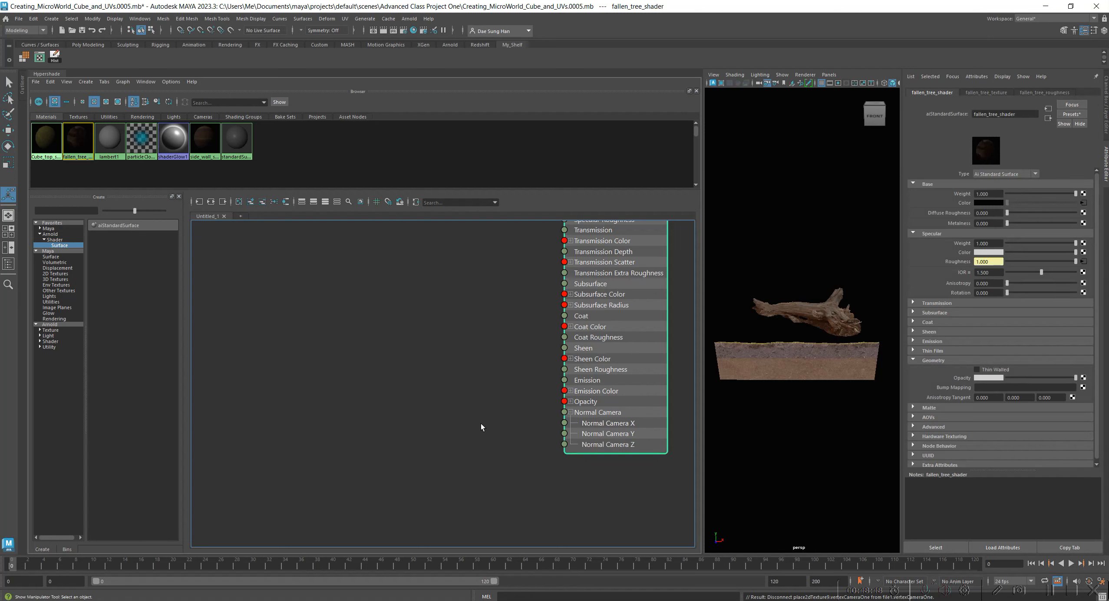
alt+middle_drag(481, 410, 414, 423)
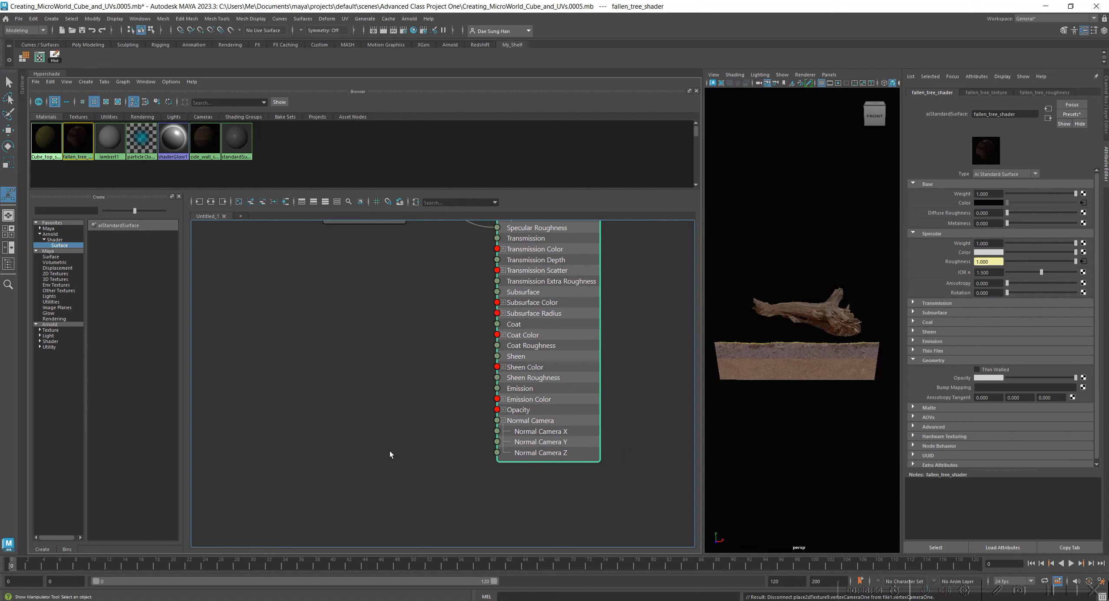
scroll(450, 438, up, 4)
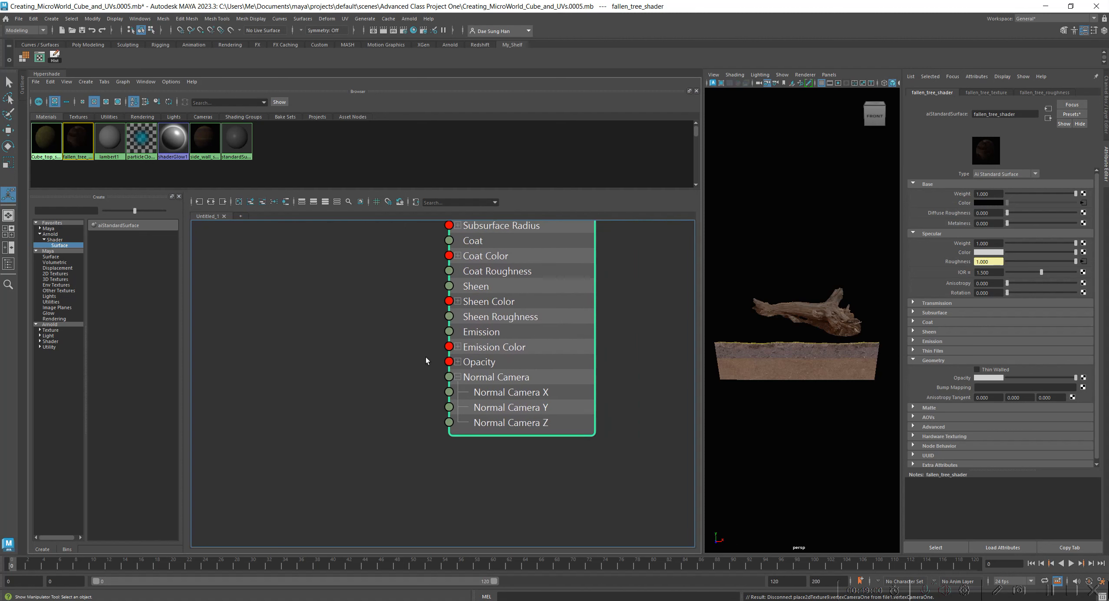
alt+middle_drag(434, 330, 434, 342)
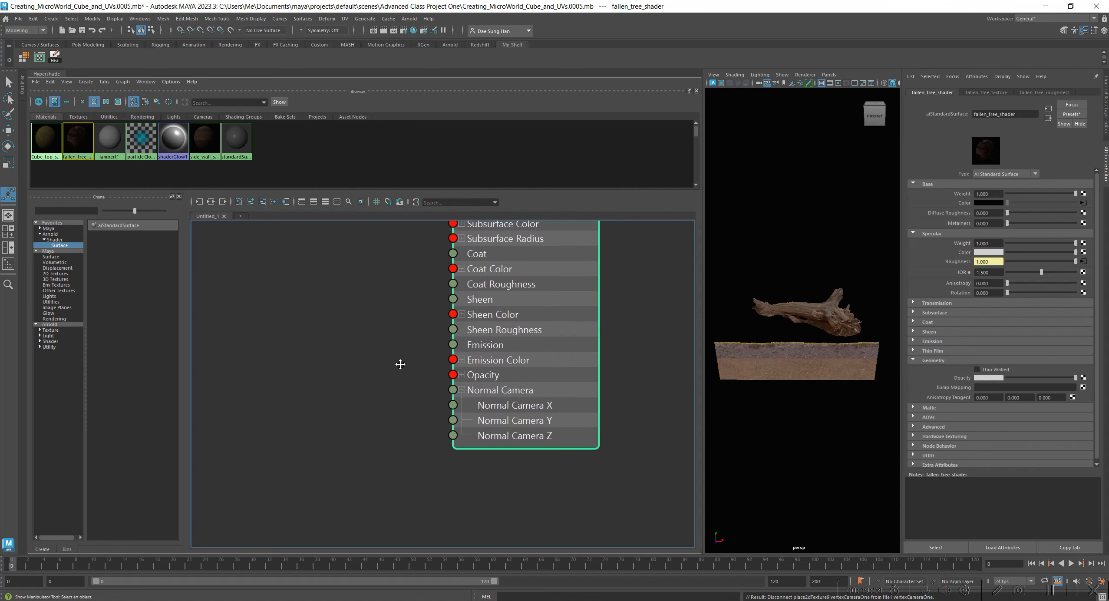
alt+middle_drag(401, 364, 426, 373)
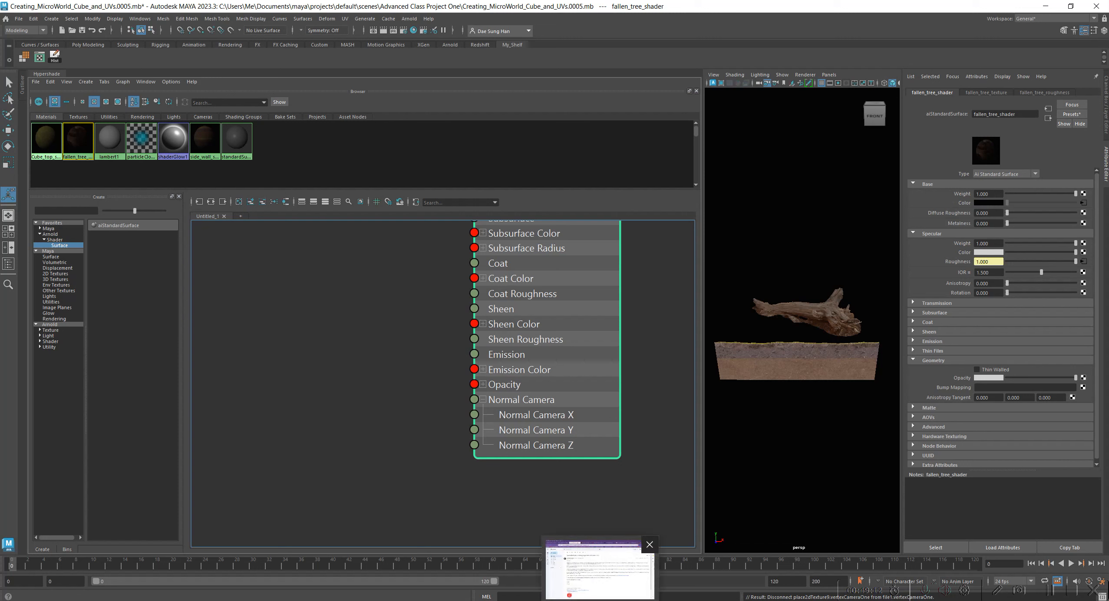
click(614, 505)
click(596, 398)
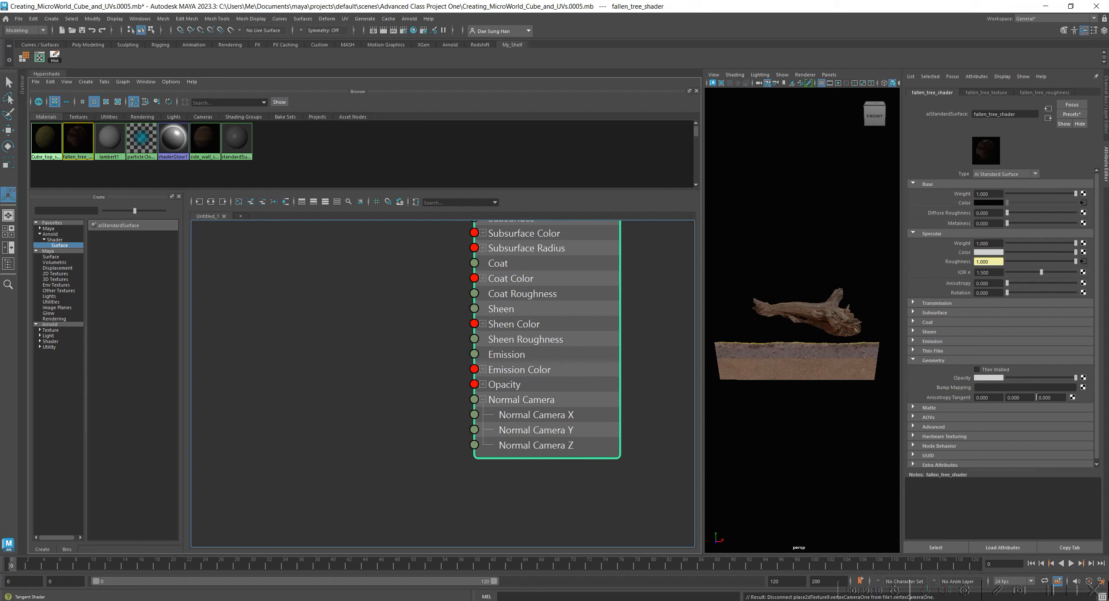
Create an aiNormalMap node in the graph and place it beside fallen_tree_shader's Normal Camera input.
click(324, 344)
alt+middle_drag(360, 334, 368, 342)
key(Tab)
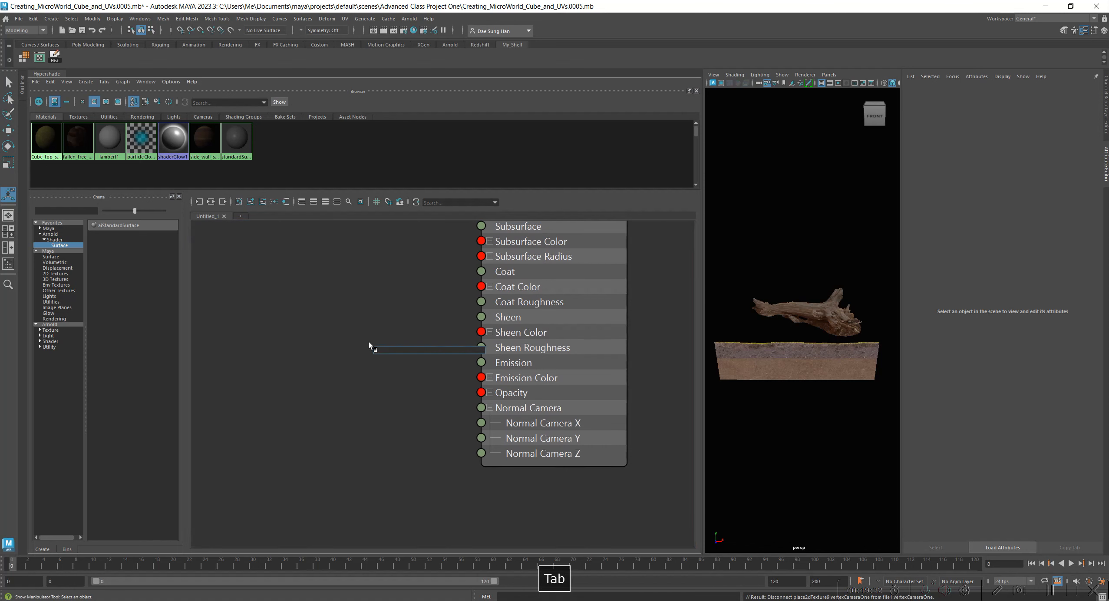
text(AISEnvFacadenorm)
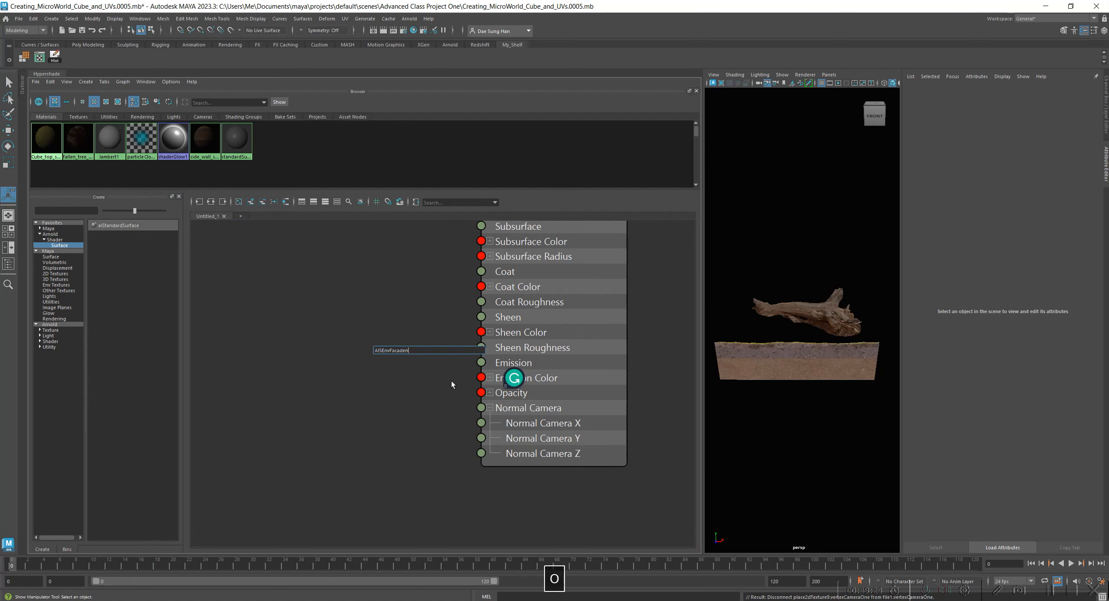
key(BackSpace)
key(BackSpace)
key(BackSpace)
key(BackSpace)
key(BackSpace)
key(BackSpace)
key(BackSpace)
key(BackSpace)
key(BackSpace)
key(BackSpace)
key(BackSpace)
key(BackSpace)
key(BackSpace)
key(BackSpace)
key(BackSpace)
key(BackSpace)
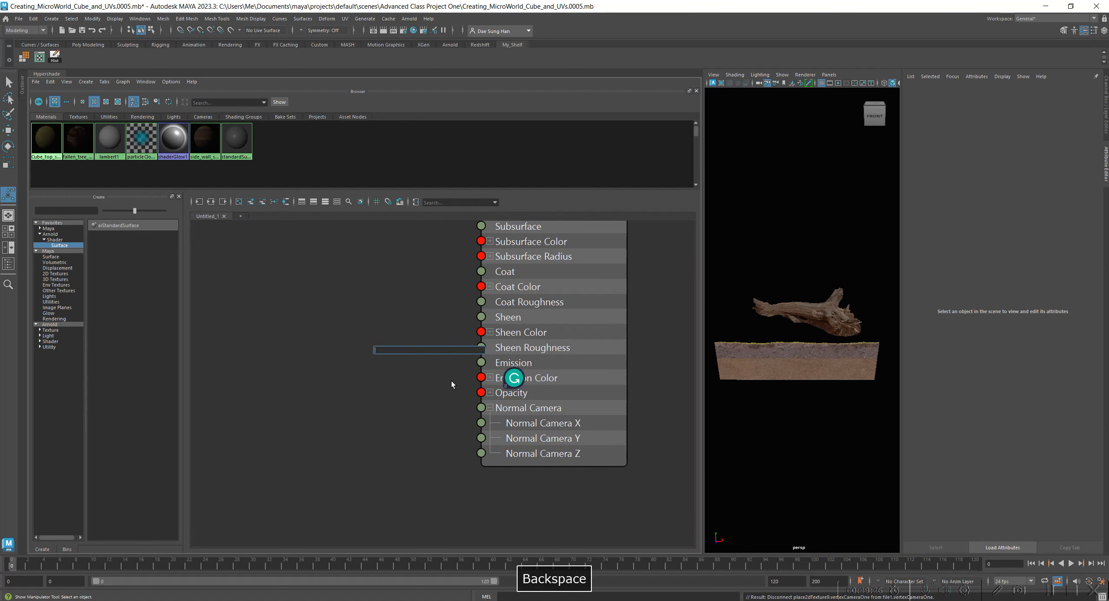
text(AISEnvFacaden)
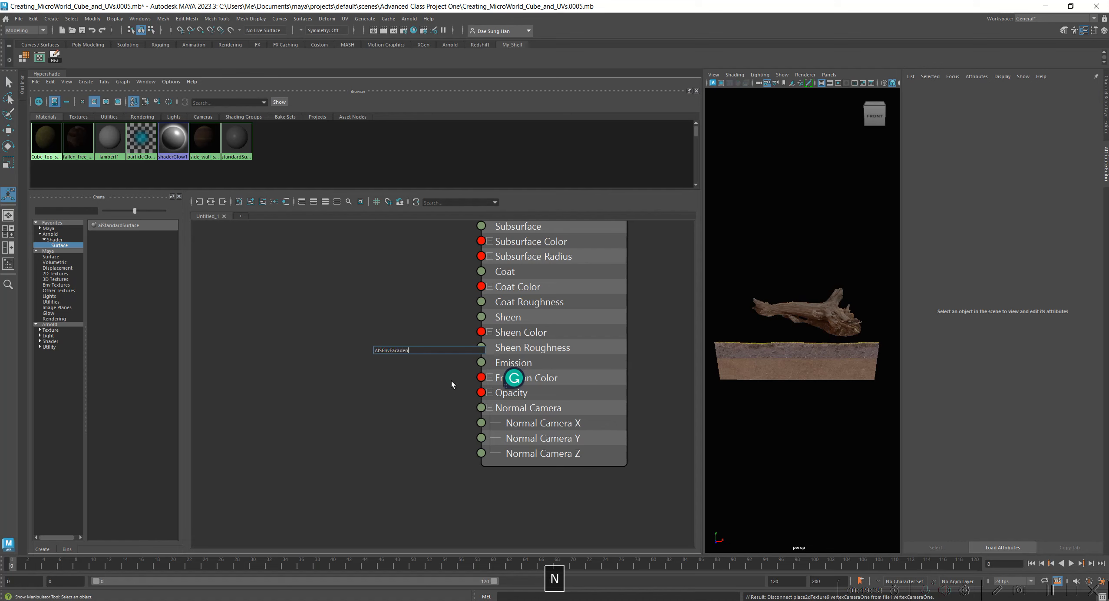
key(BackSpace)
key(BackSpace)
key(BackSpace)
key(BackSpace)
key(BackSpace)
key(BackSpace)
key(BackSpace)
key(BackSpace)
key(BackSpace)
key(BackSpace)
key(BackSpace)
key(BackSpace)
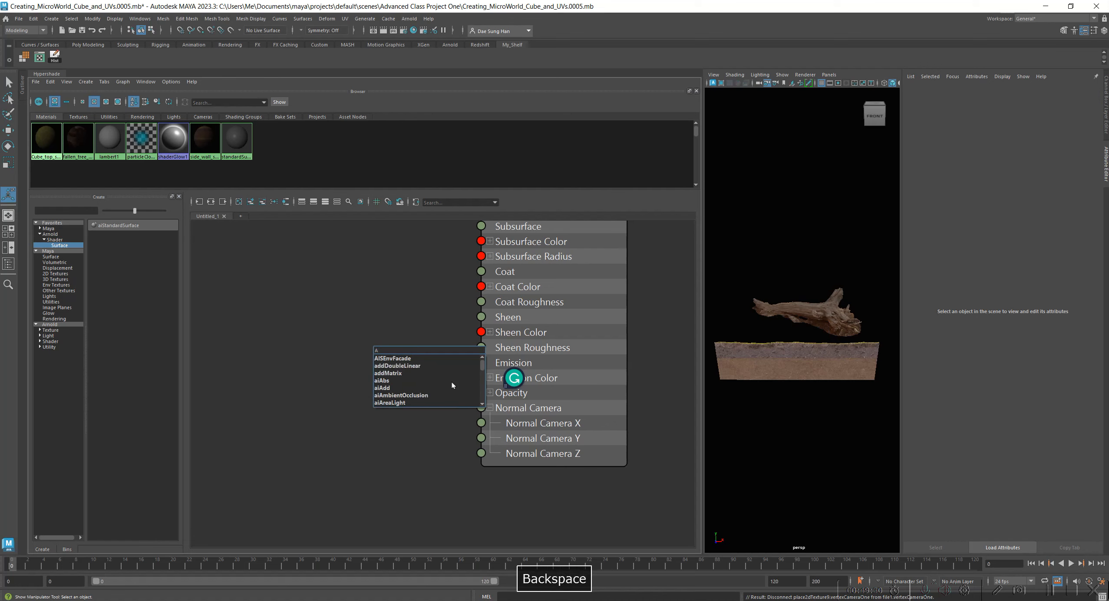
text(inor)
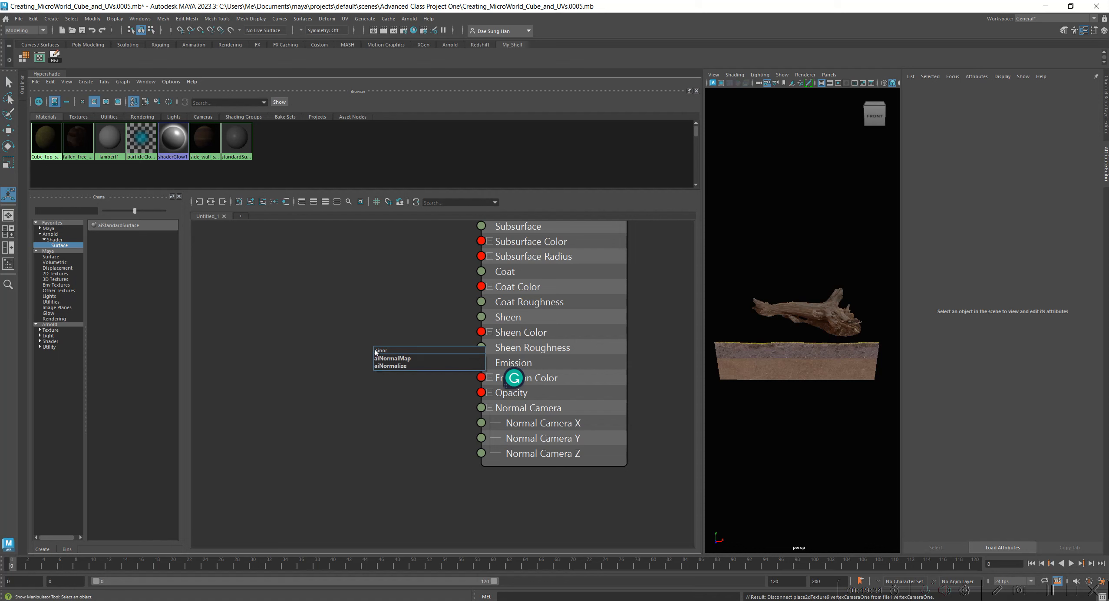
click(396, 358)
drag(435, 353, 322, 364)
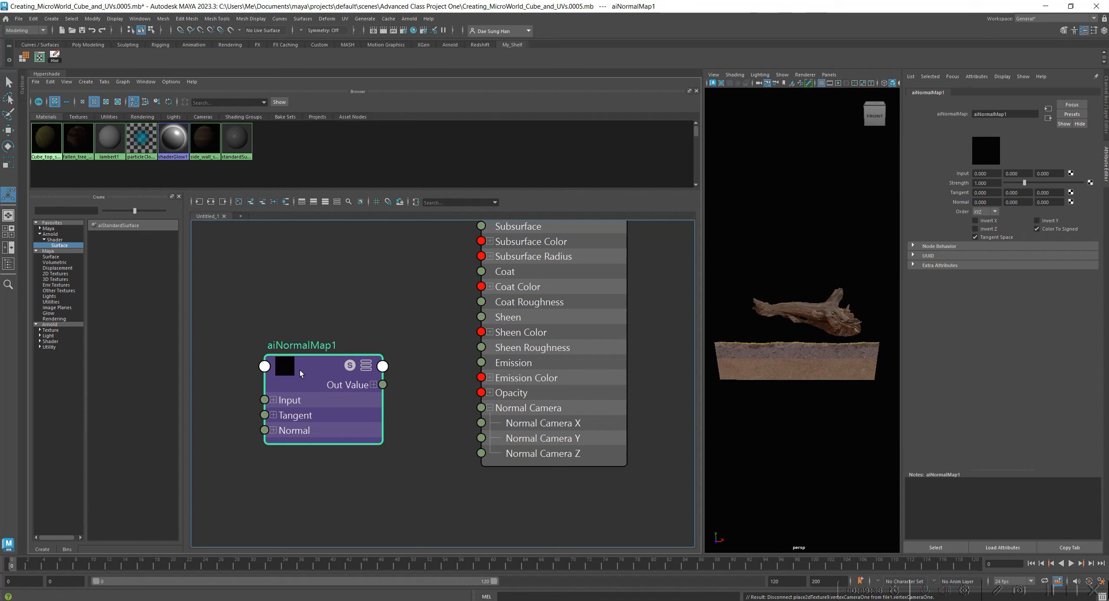
click(341, 272)
key(Tab)
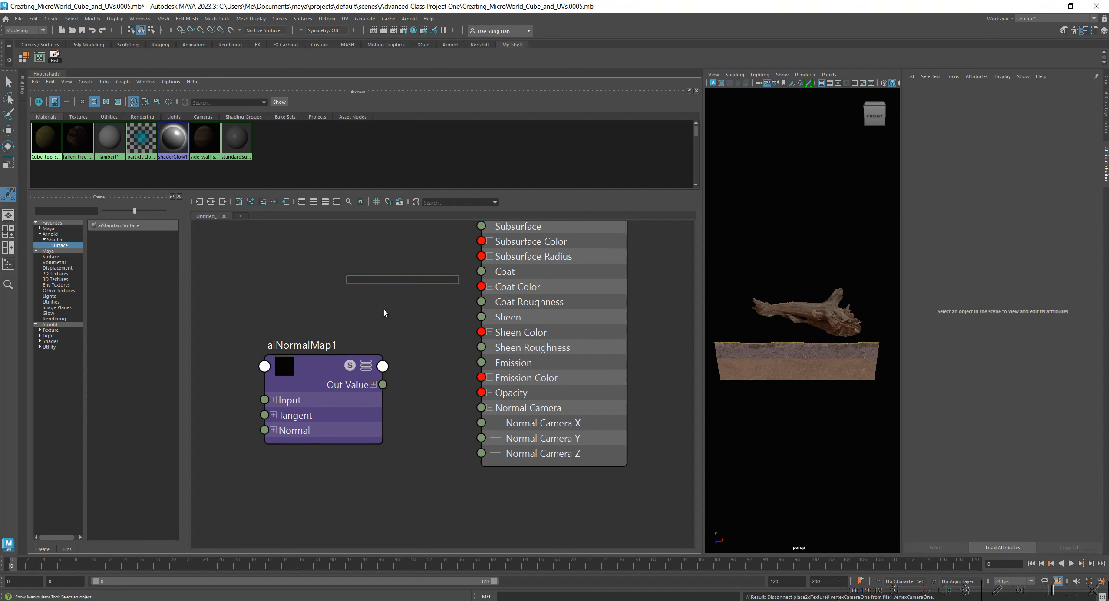
key(Tab)
Adjust the position of the aiNormalMap1 node, leaving a gap between it and fallen_tree_shader.
mouse_move(300, 367)
mouse_down()
mouse_move(311, 370)
mouse_move(300, 388)
mouse_move(298, 358)
mouse_up()
alt+middle_drag(363, 295, 445, 302)
drag(403, 365, 404, 377)
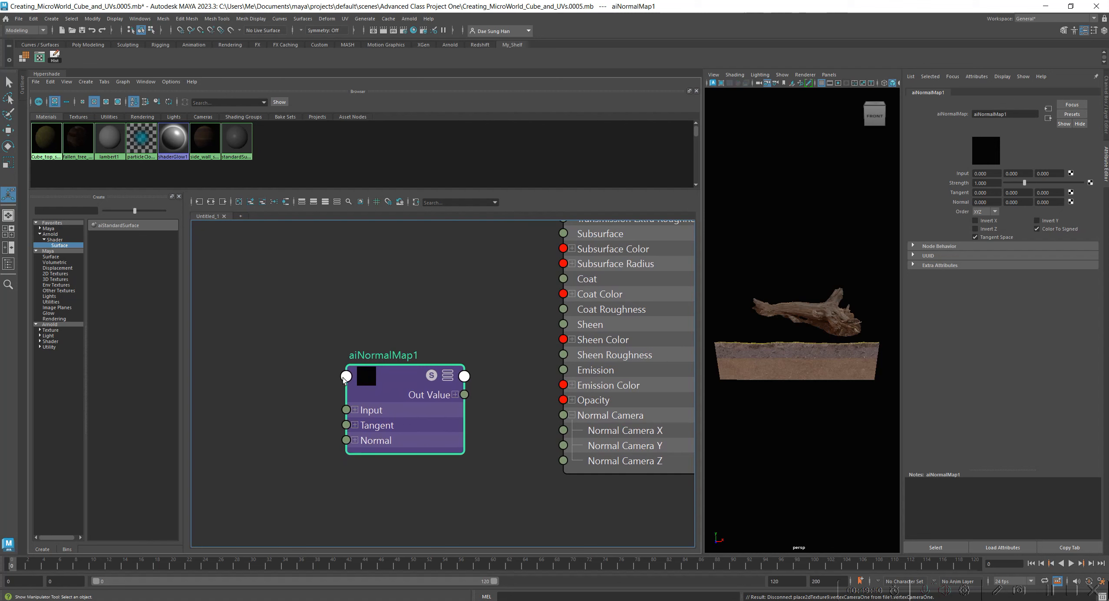
drag(397, 381, 409, 381)
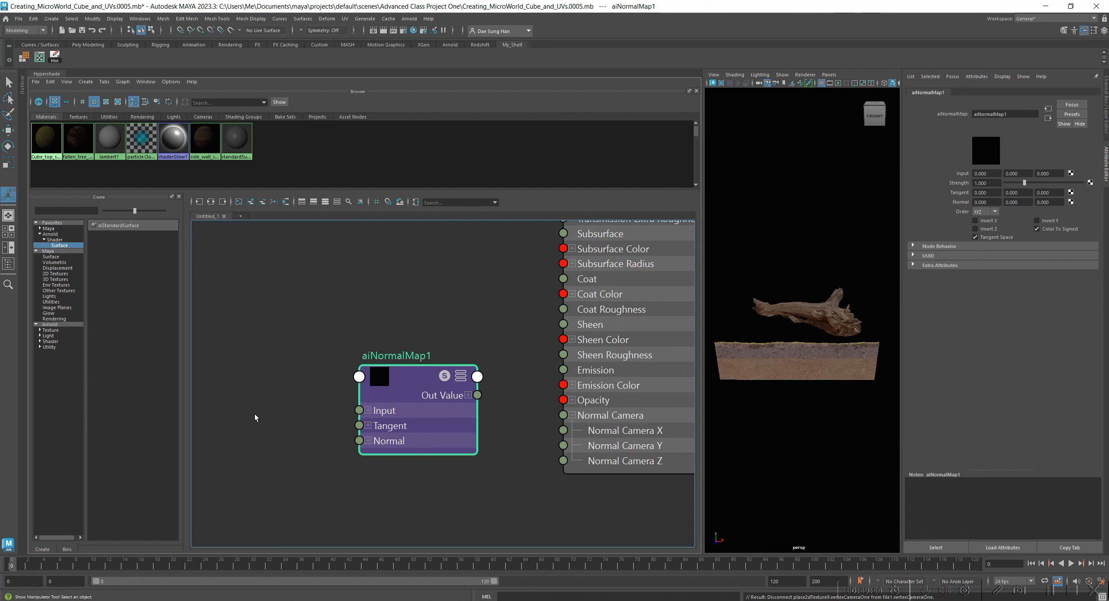
Create a File texture node near aiNormalMap1 for the fallen tree's normal map.
click(333, 296)
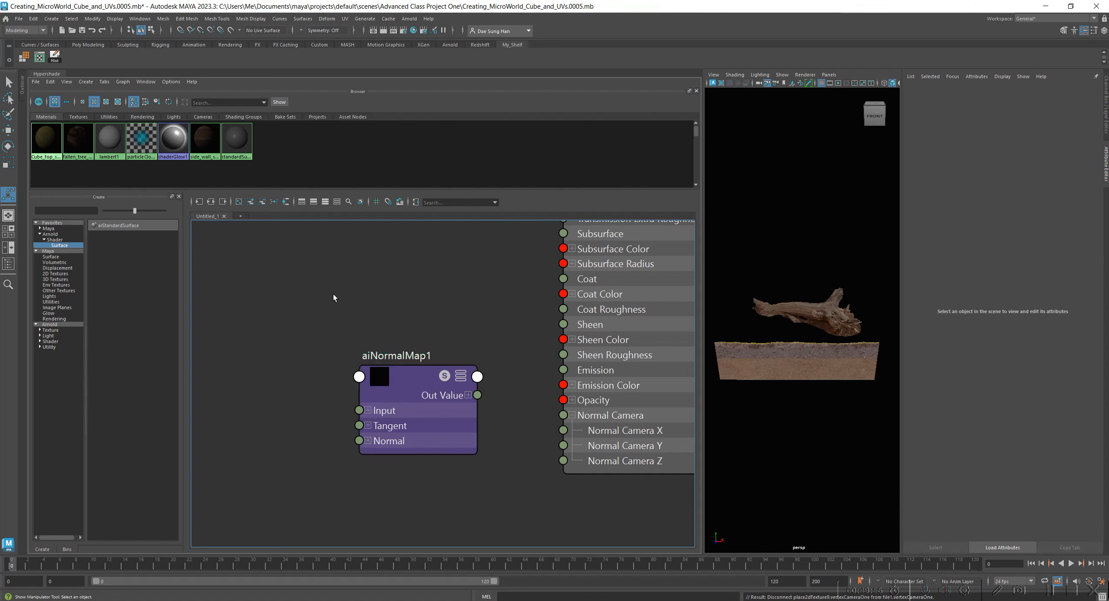
key(Tab)
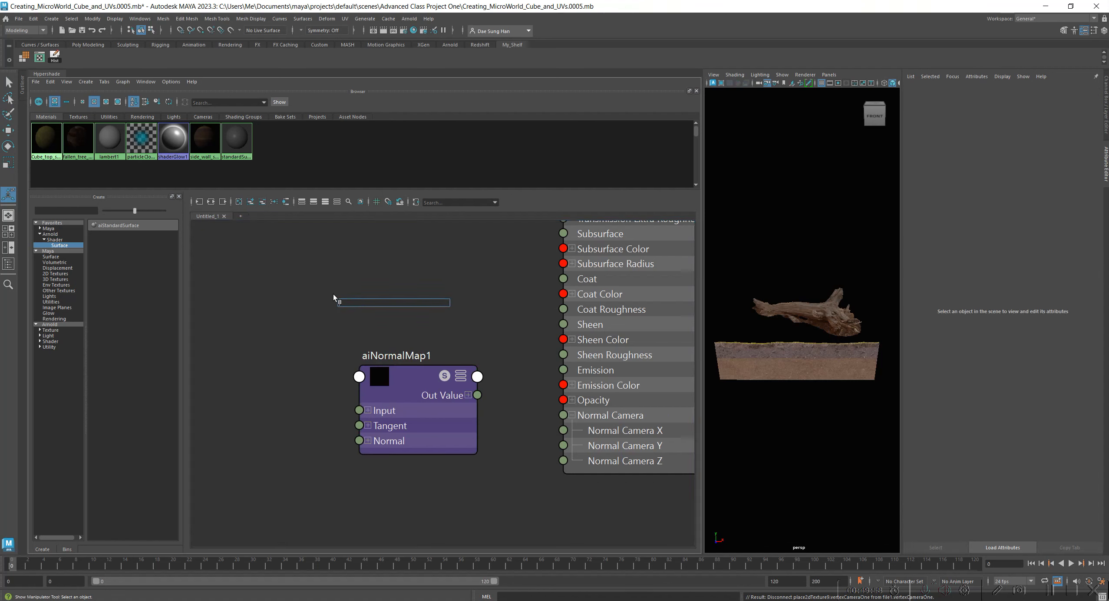
text(file)
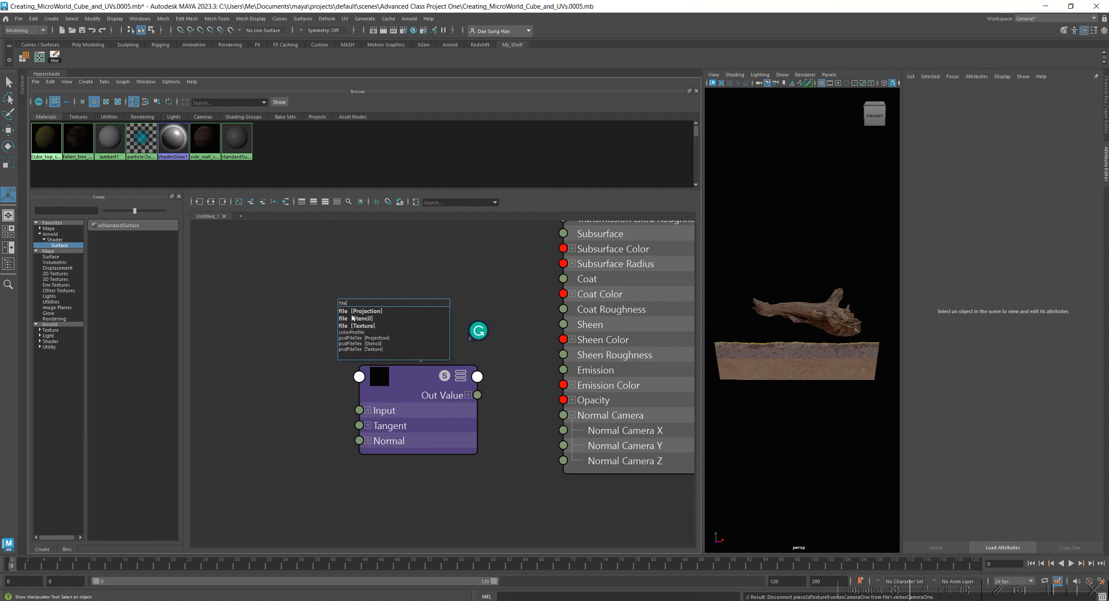
click(364, 326)
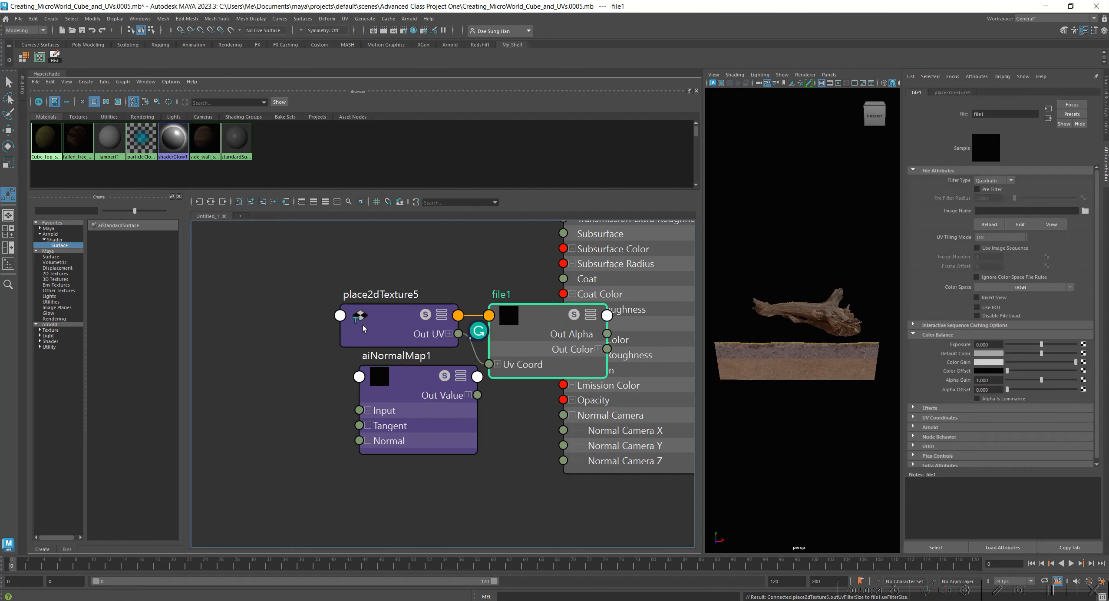
Arrange place2dTexture5, file1 and aiNormalMap1 in a row from placement to normal map without overlaps.
drag(426, 279, 522, 327)
drag(523, 328, 244, 385)
click(413, 315)
alt+middle_drag(309, 300, 489, 317)
click(258, 398)
drag(258, 400, 243, 410)
drag(435, 400, 433, 411)
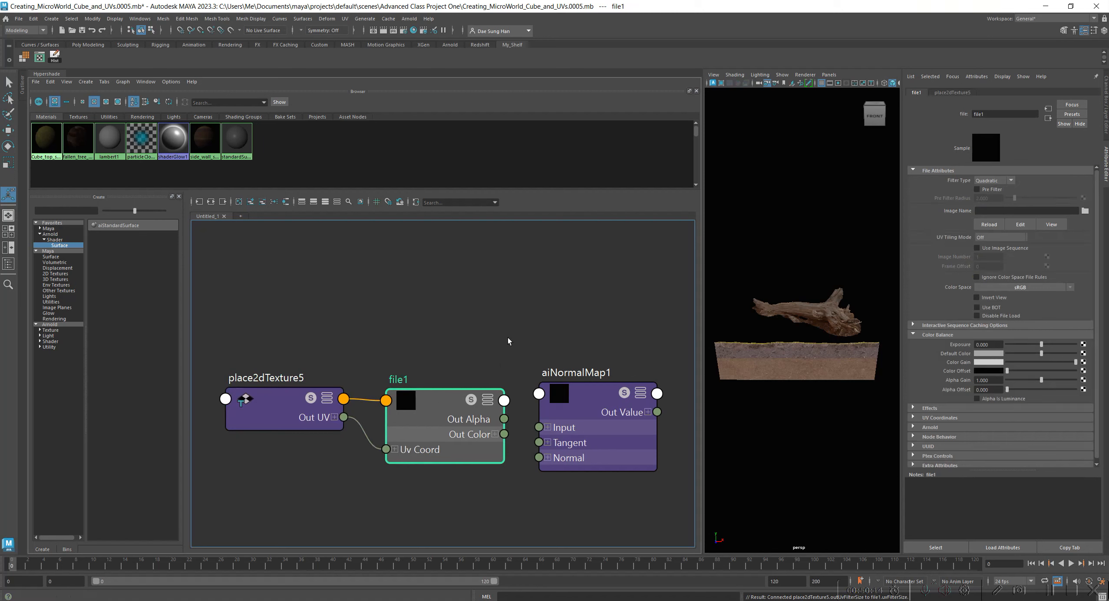
drag(431, 408, 426, 388)
Rename the file1 texture node as fallen_tree_normal_map and nudge it into place beside aiNormalMap1.
drag(1003, 114, 937, 114)
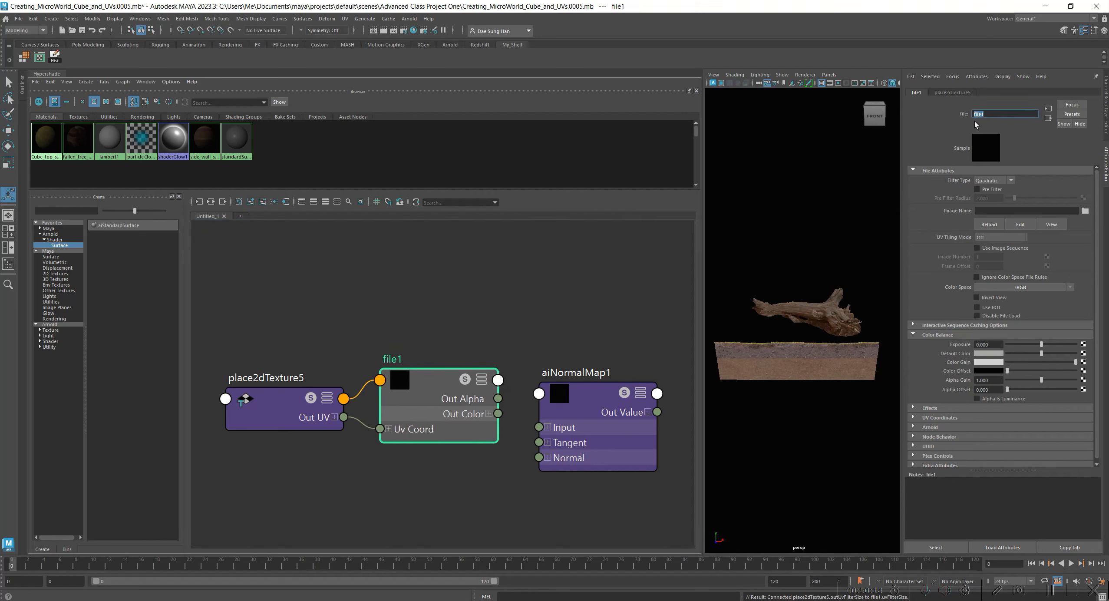
text(fallen tree )
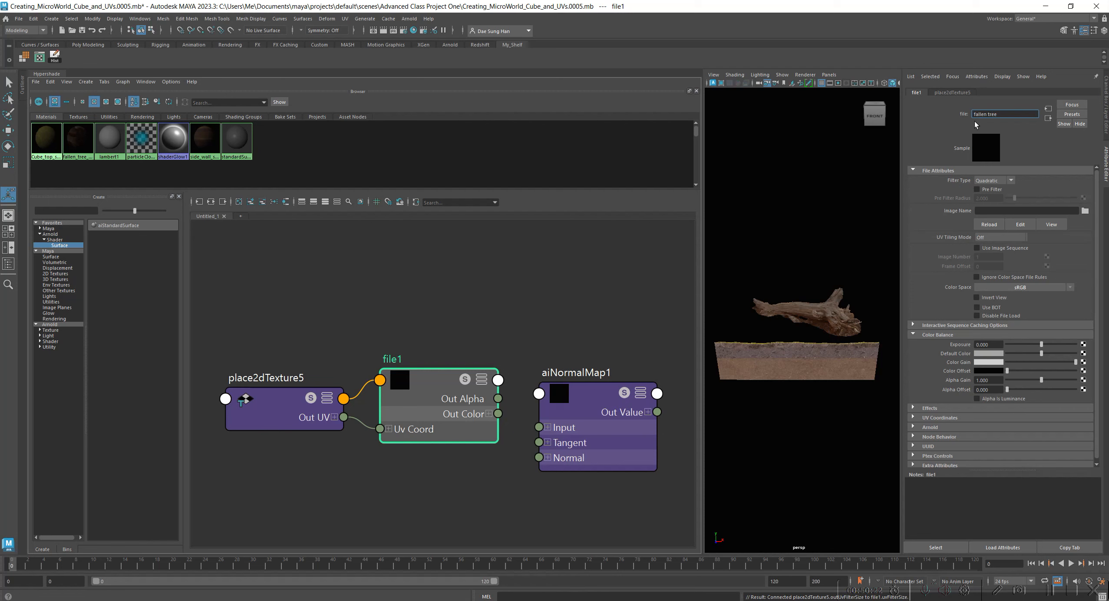
text(normal m)
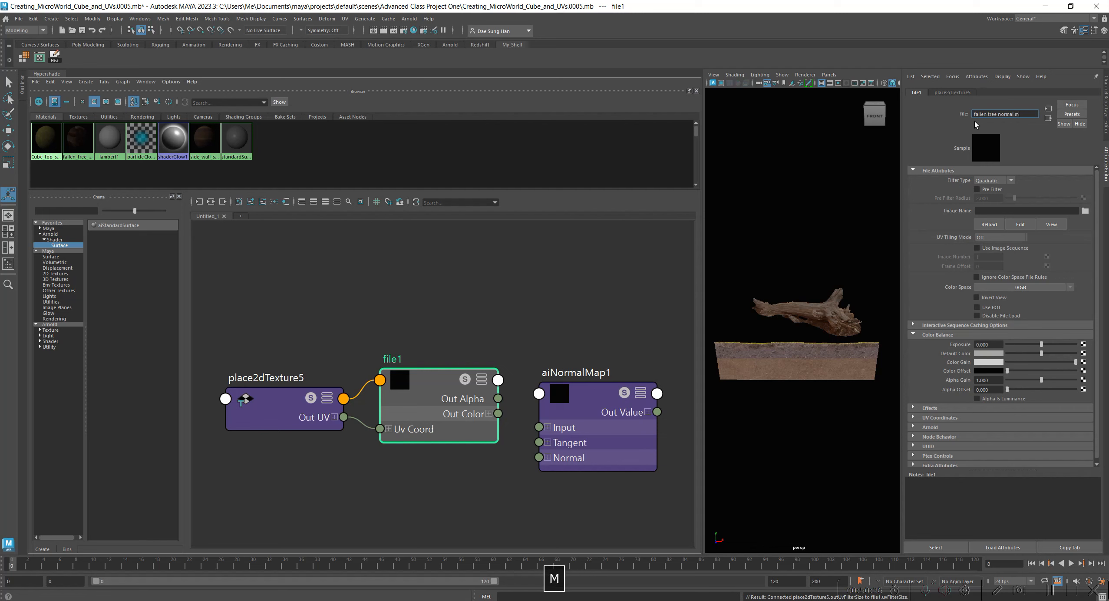
text(ap)
key(Return)
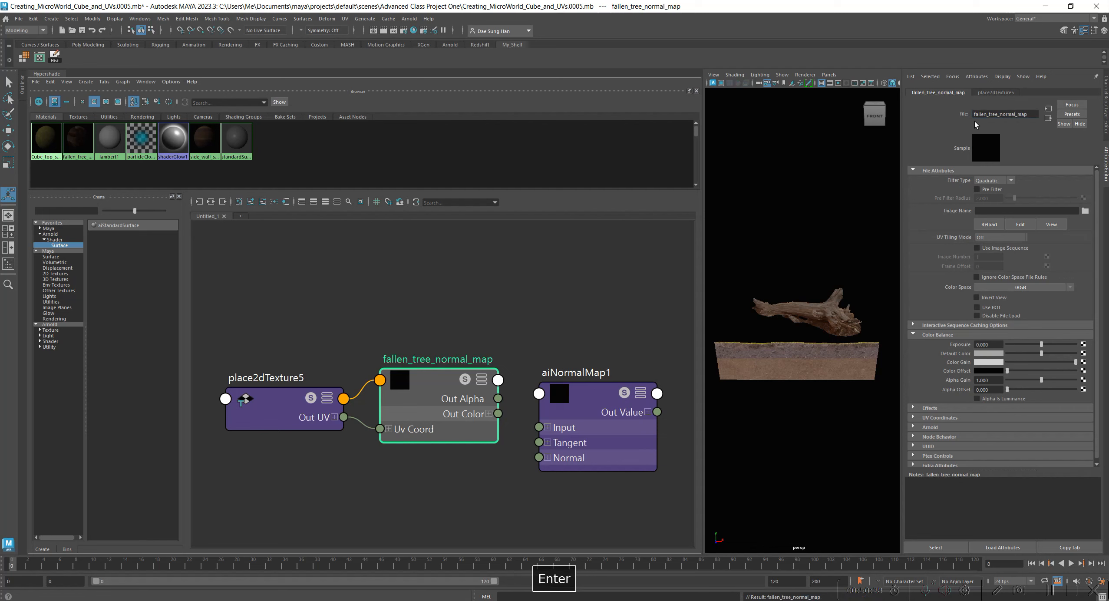
drag(442, 383, 435, 380)
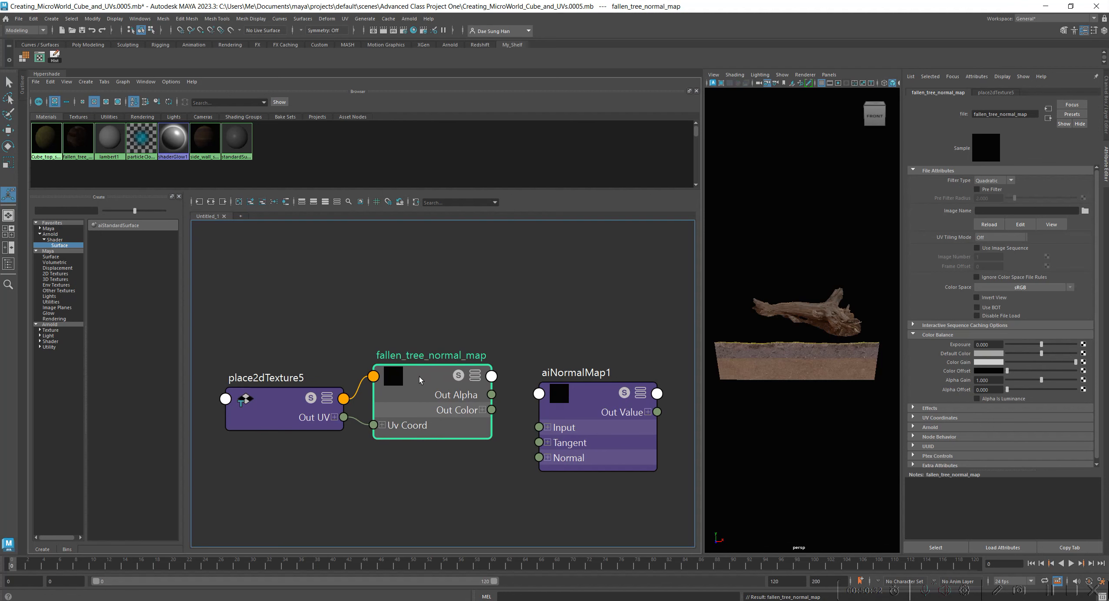
Load the 4K_Normal_LOD0.jpg image from the assets' fallen tree asset folder into the fallen_tree_normal_map file node.
click(1085, 211)
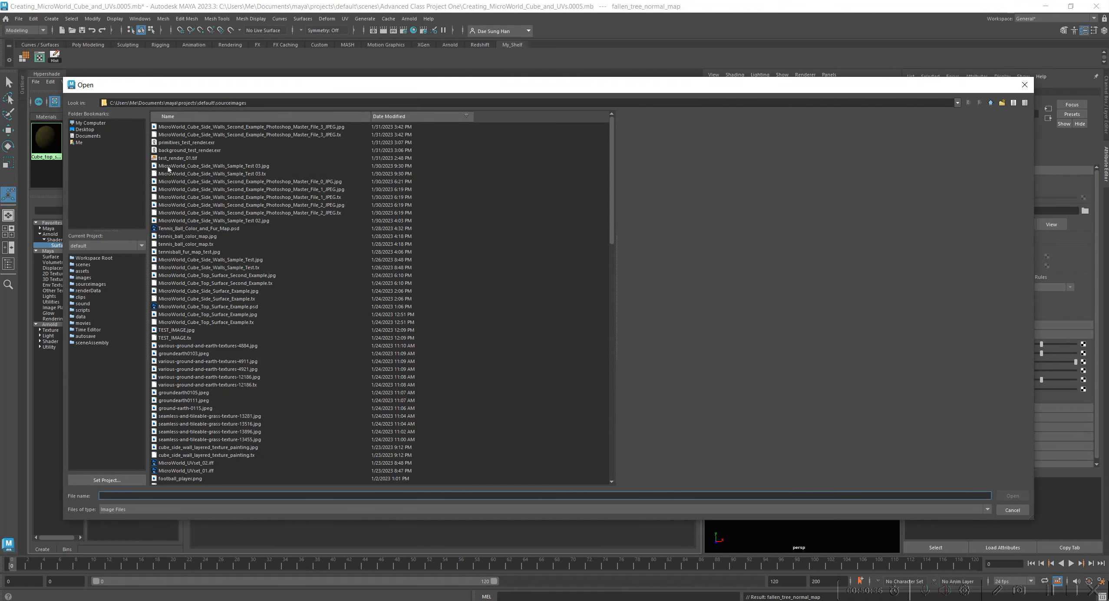
click(83, 271)
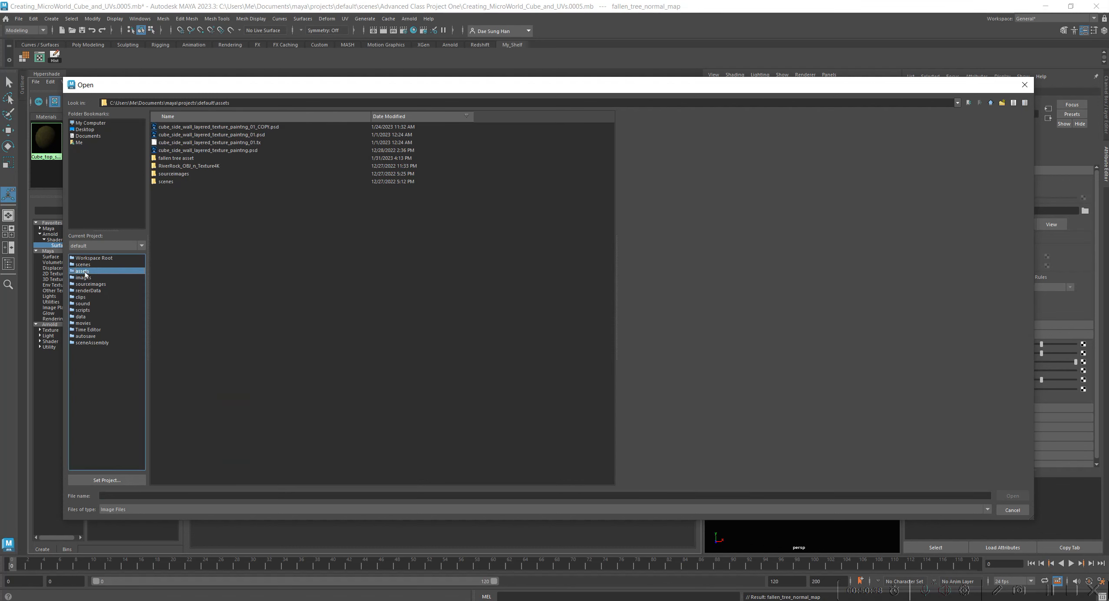
double_click(179, 158)
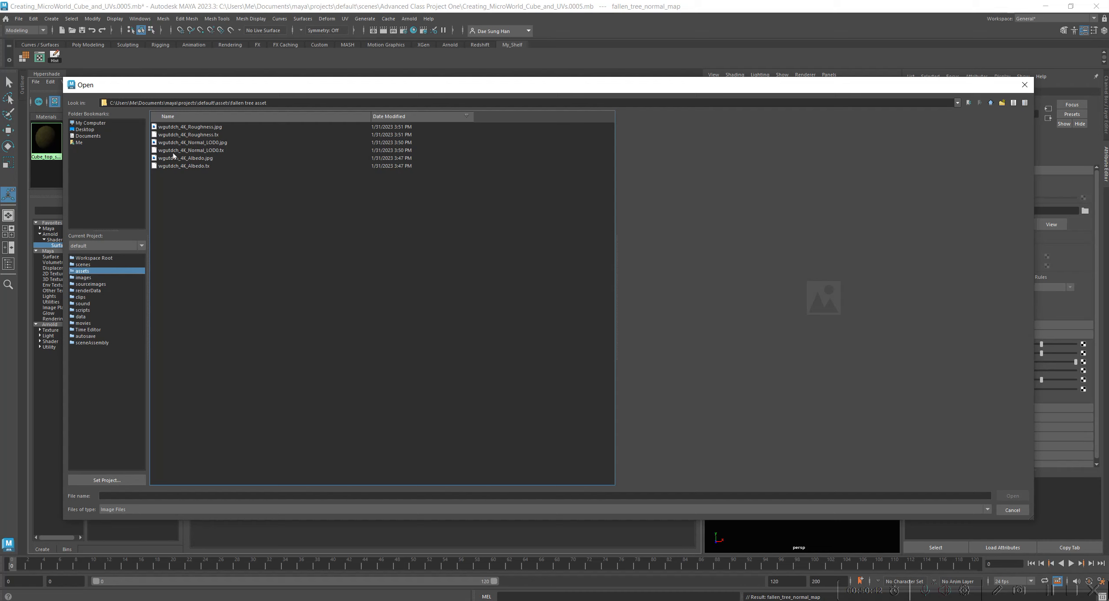
click(179, 143)
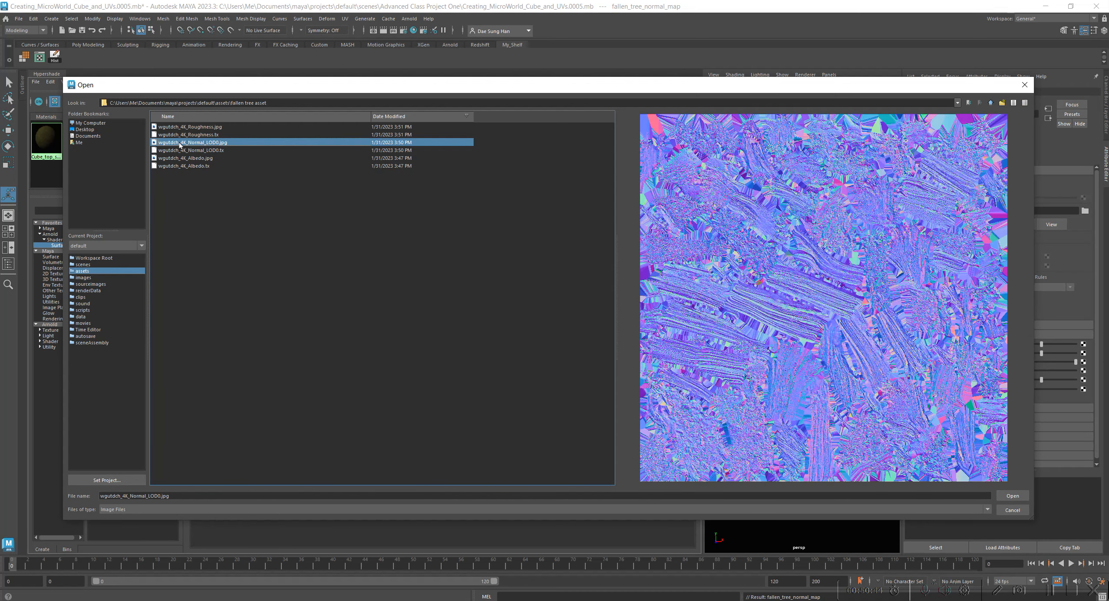
double_click(179, 144)
Move fallen_tree_normal_map and place2dTexture5 so they sit side by side, above the level of aiNormalMap1.
drag(421, 371, 396, 322)
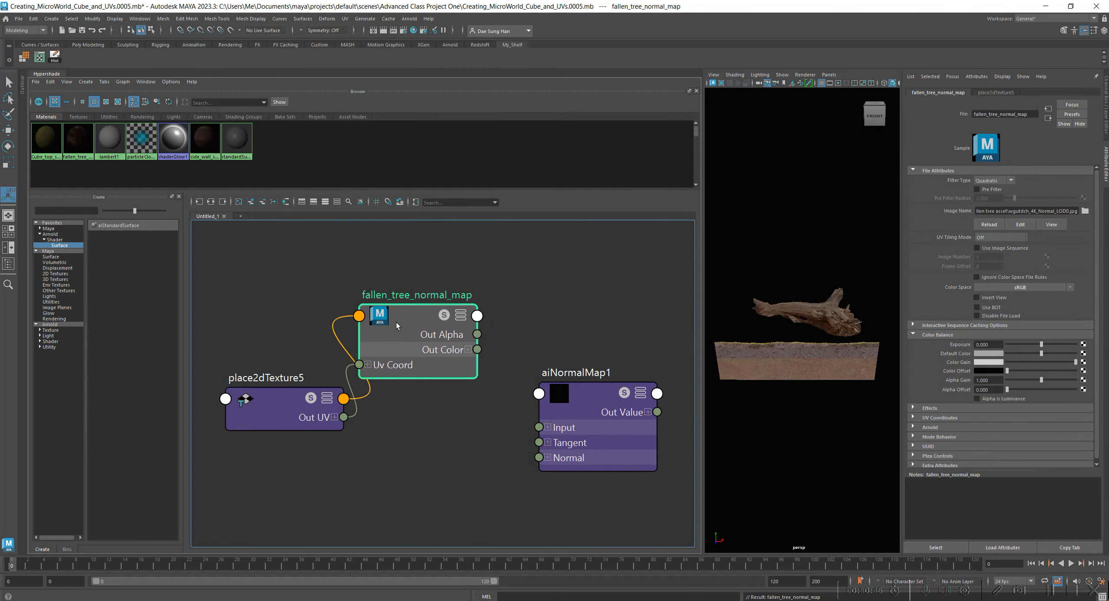
drag(276, 396, 259, 332)
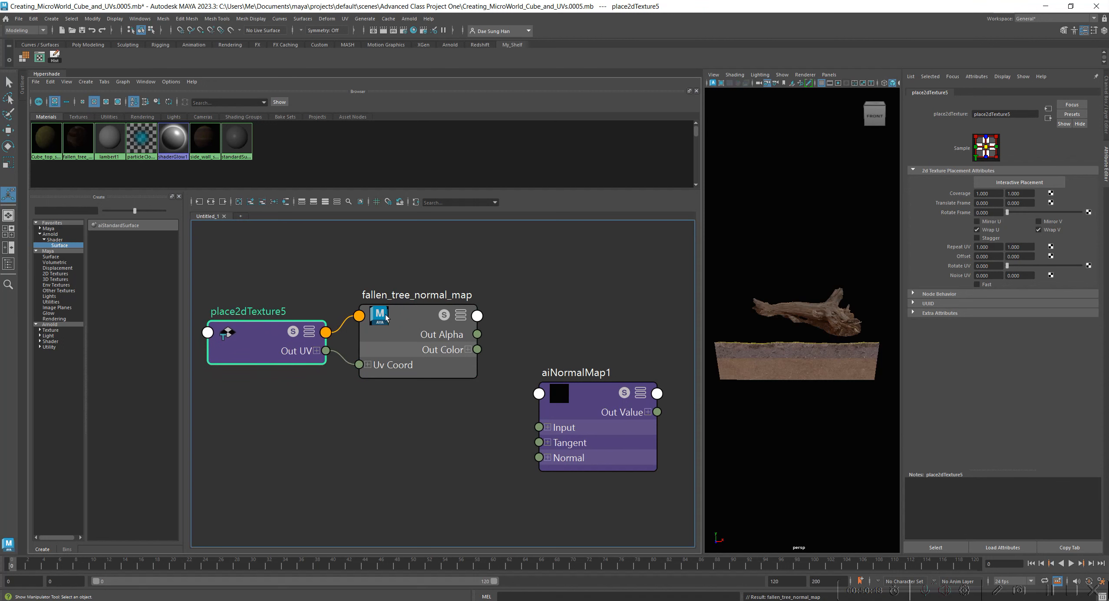
drag(386, 318, 429, 302)
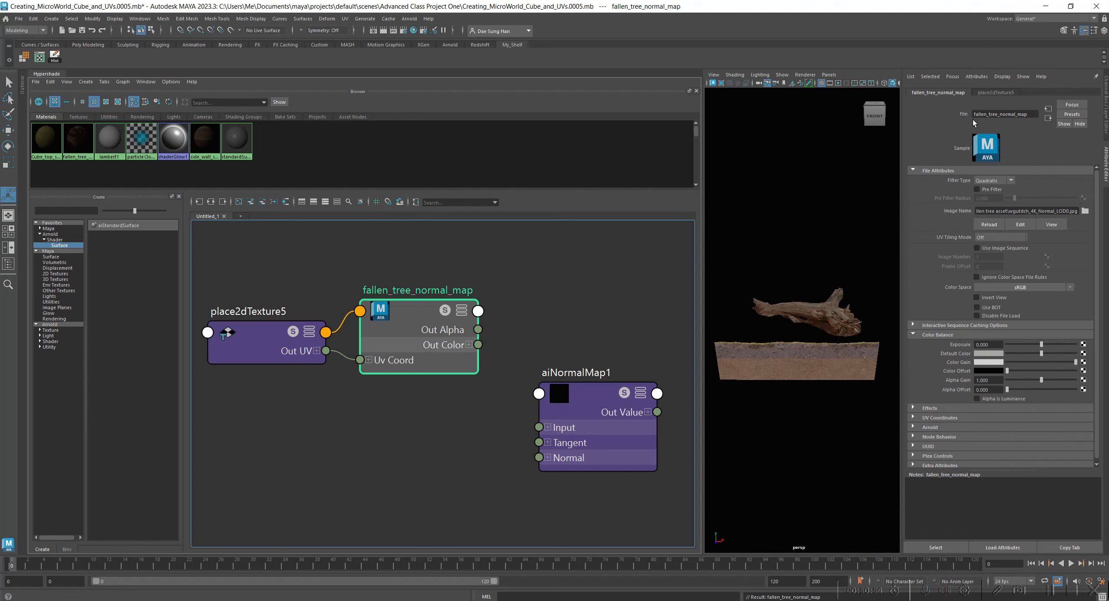
click(996, 93)
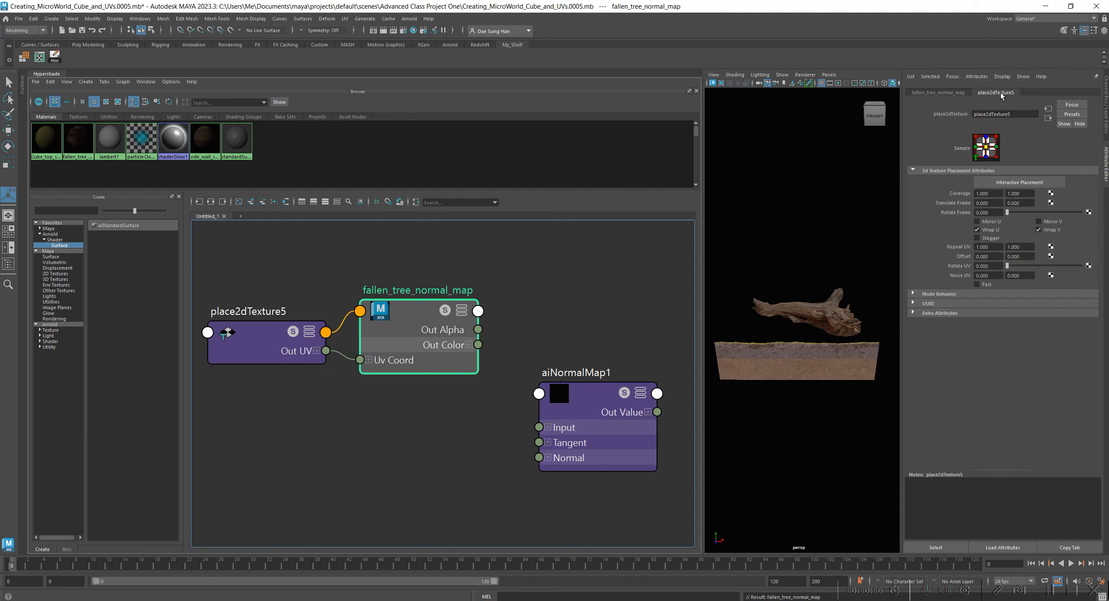
click(937, 93)
drag(438, 347, 438, 350)
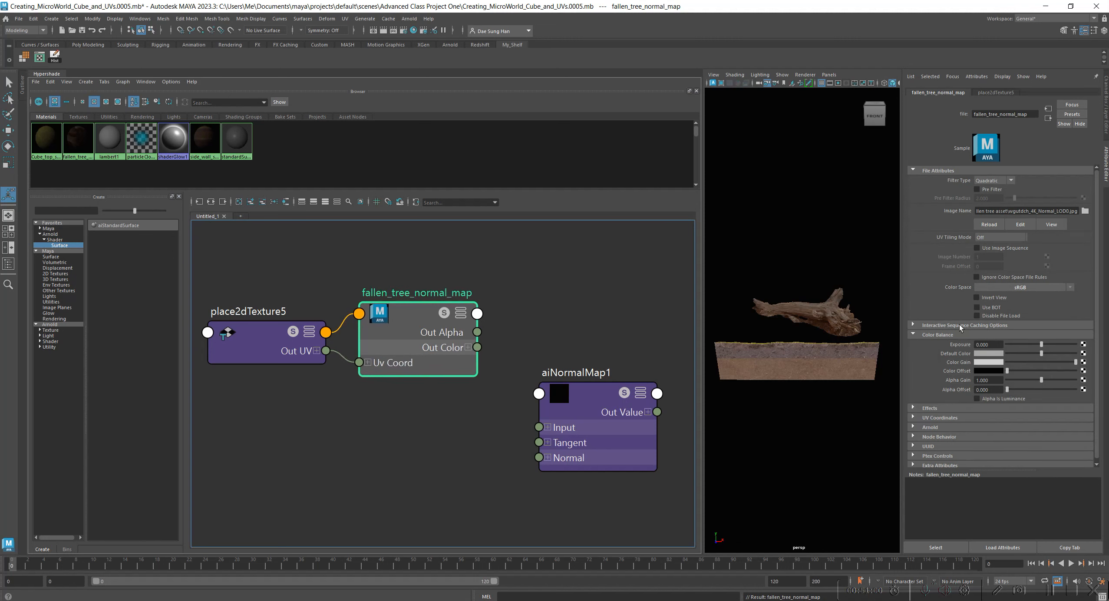
Collapse fallen_tree_normal_map's Color Balance attributes and position its node with a gap before aiNormalMap1, near the shader's inputs.
click(935, 337)
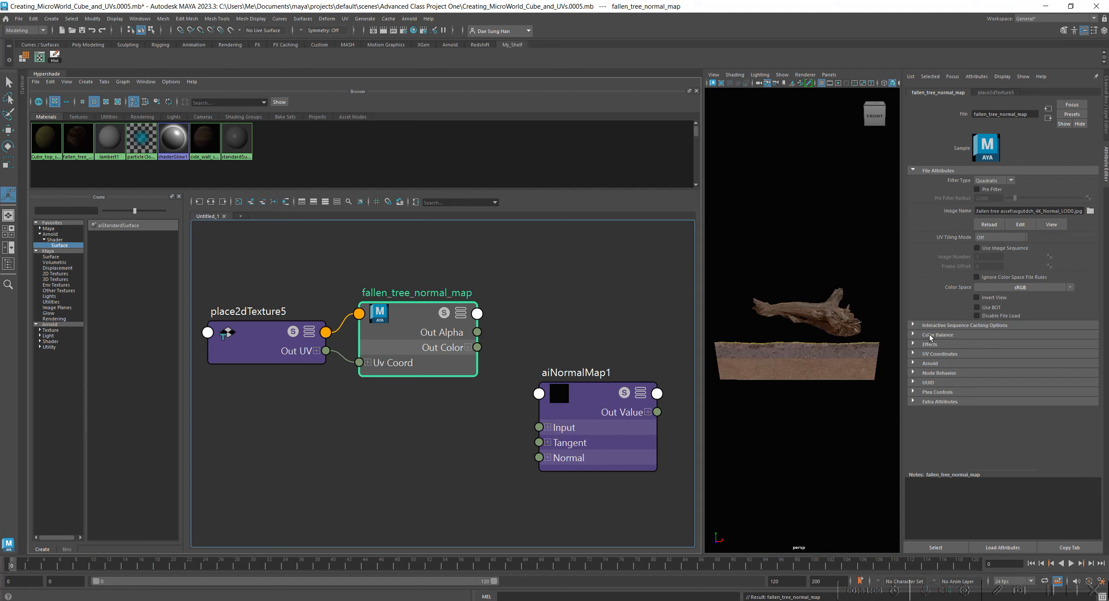
click(929, 335)
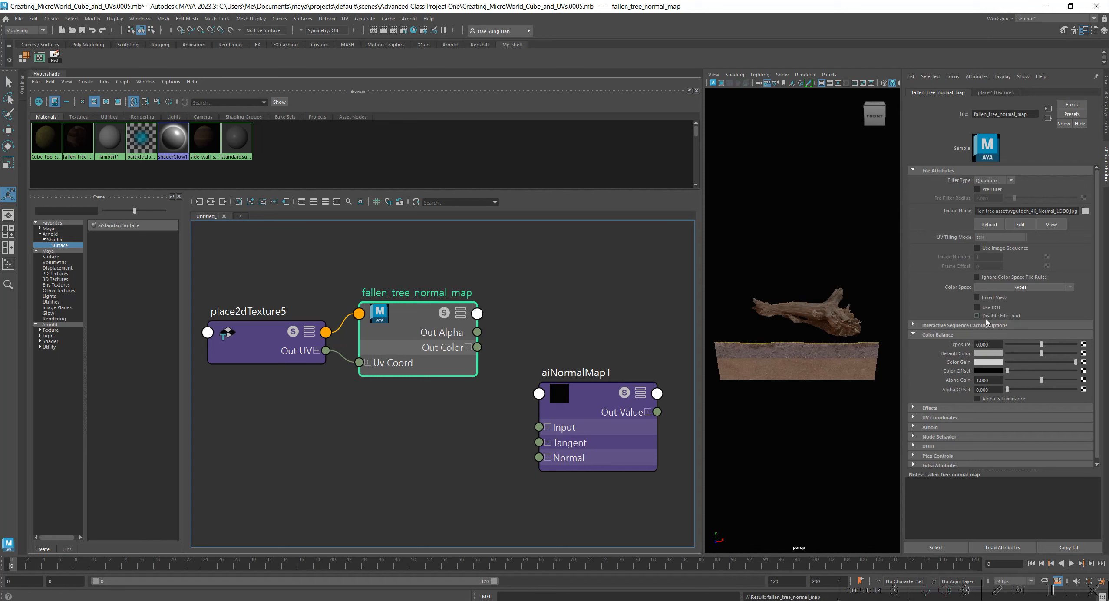
click(990, 334)
alt+middle_drag(609, 306, 388, 310)
drag(354, 398, 354, 326)
alt+middle_drag(322, 464, 463, 502)
drag(354, 378, 353, 313)
drag(354, 309, 357, 310)
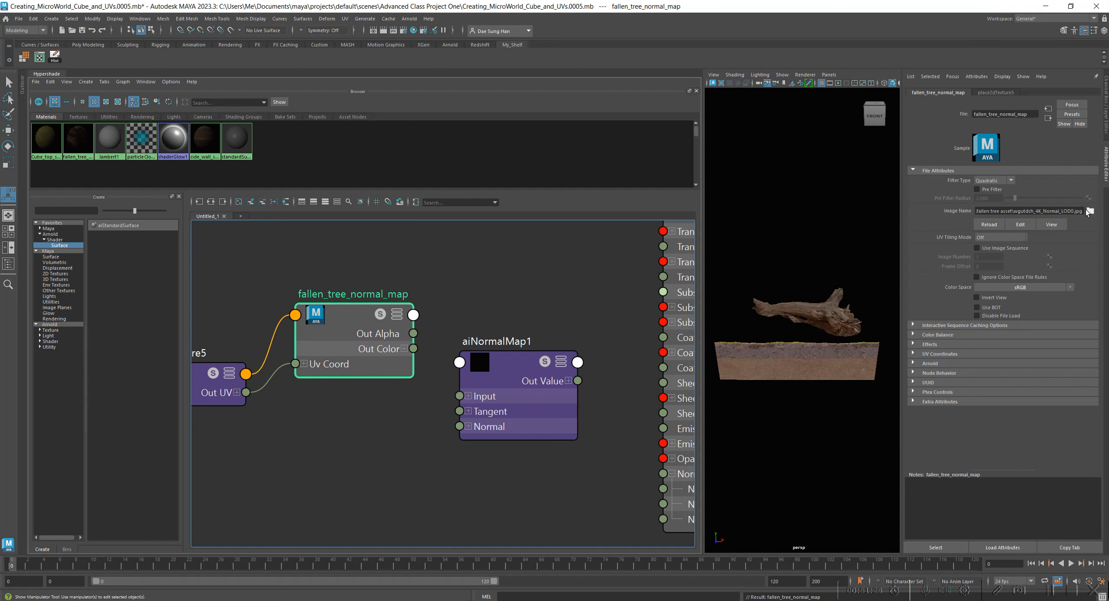
drag(346, 321, 330, 321)
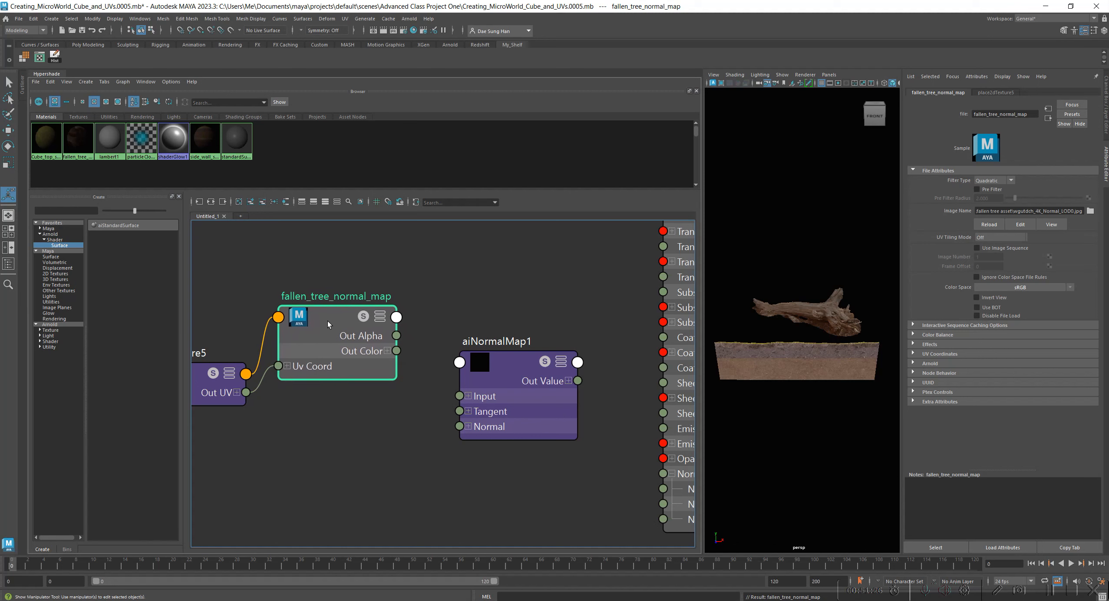
Connect fallen_tree_normal_map's Out Color to aiNormalMap1's Input, and aiNormalMap1's Out Value to fallen_tree_shader's Normal Camera.
drag(374, 352, 451, 409)
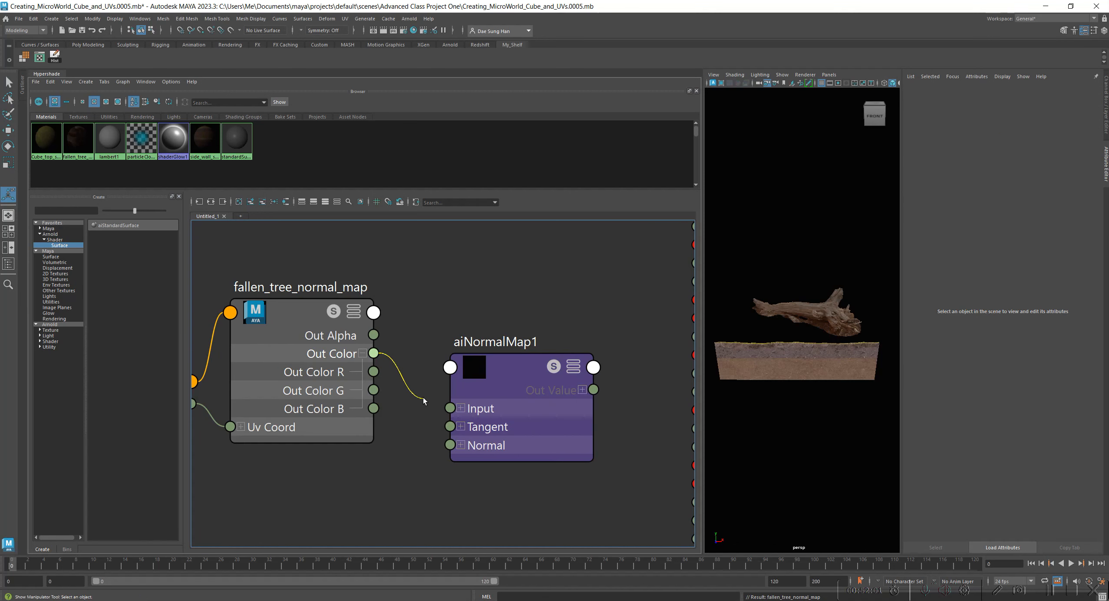
alt+middle_drag(603, 476, 502, 474)
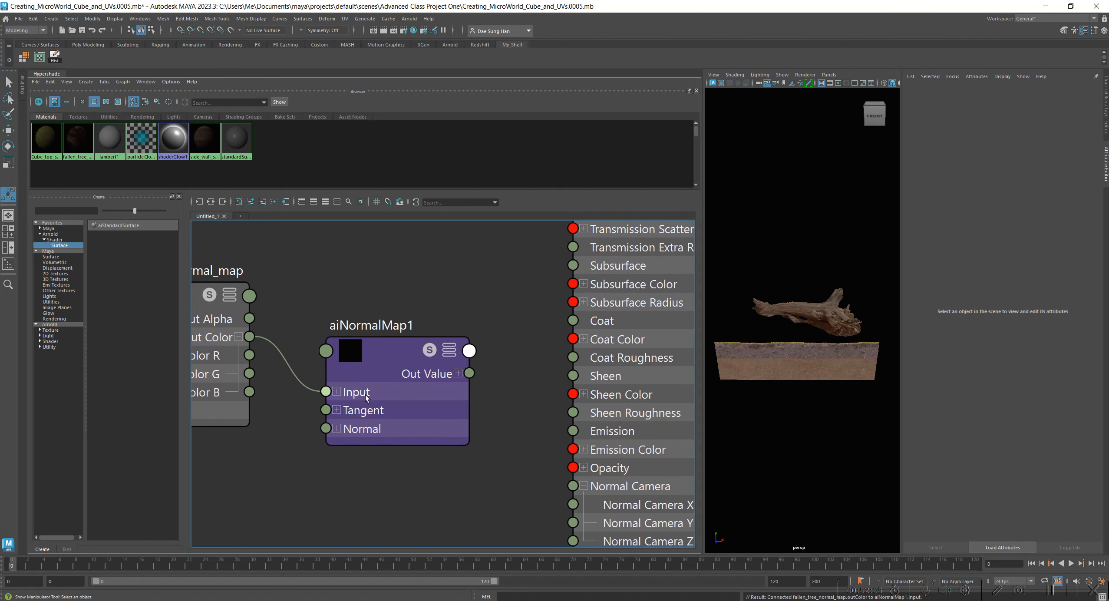
alt+middle_drag(500, 450, 528, 439)
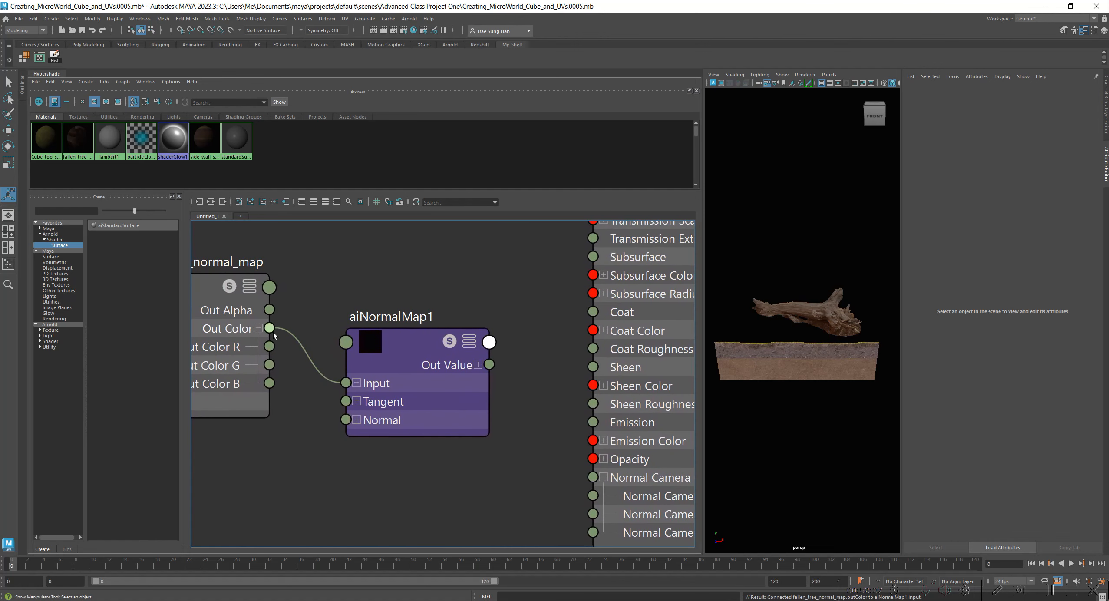
drag(403, 384, 393, 367)
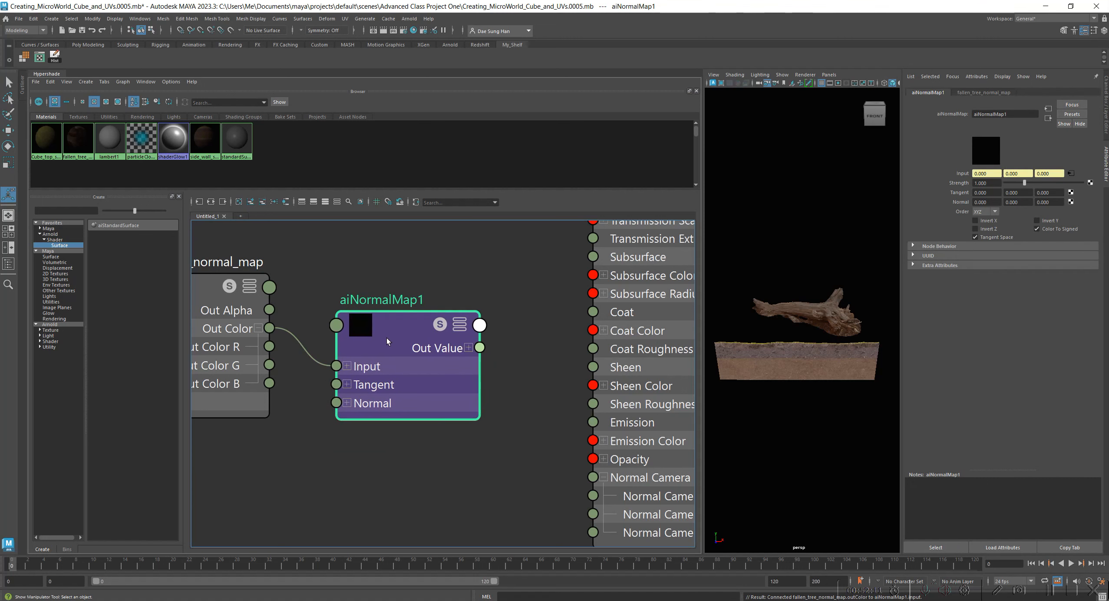
drag(527, 408, 593, 477)
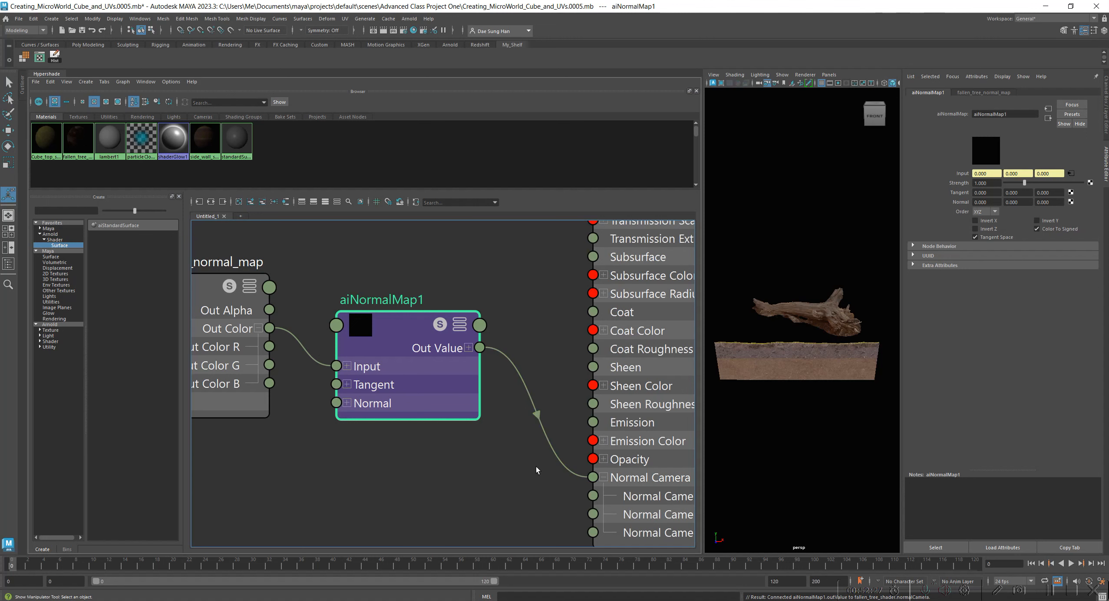
Tidy the positions of fallen_tree_normal_map and aiNormalMap1 in the graph and select the fallen_tree_shader node.
scroll(535, 466, down, 2)
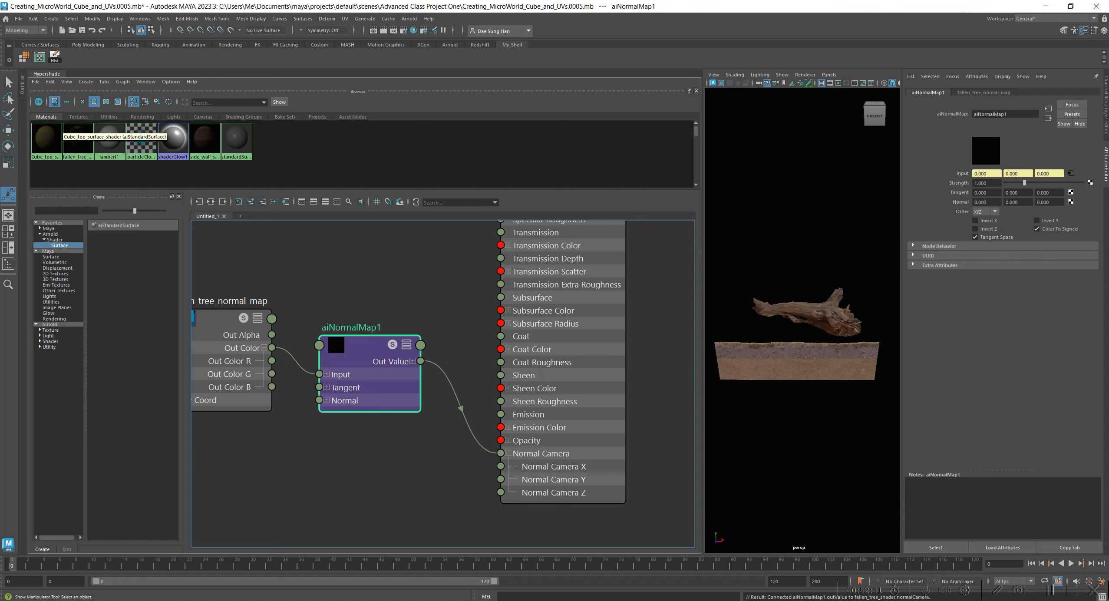
alt+middle_drag(323, 444, 435, 456)
mouse_move(343, 323)
mouse_down()
mouse_move(319, 327)
mouse_move(355, 316)
mouse_up()
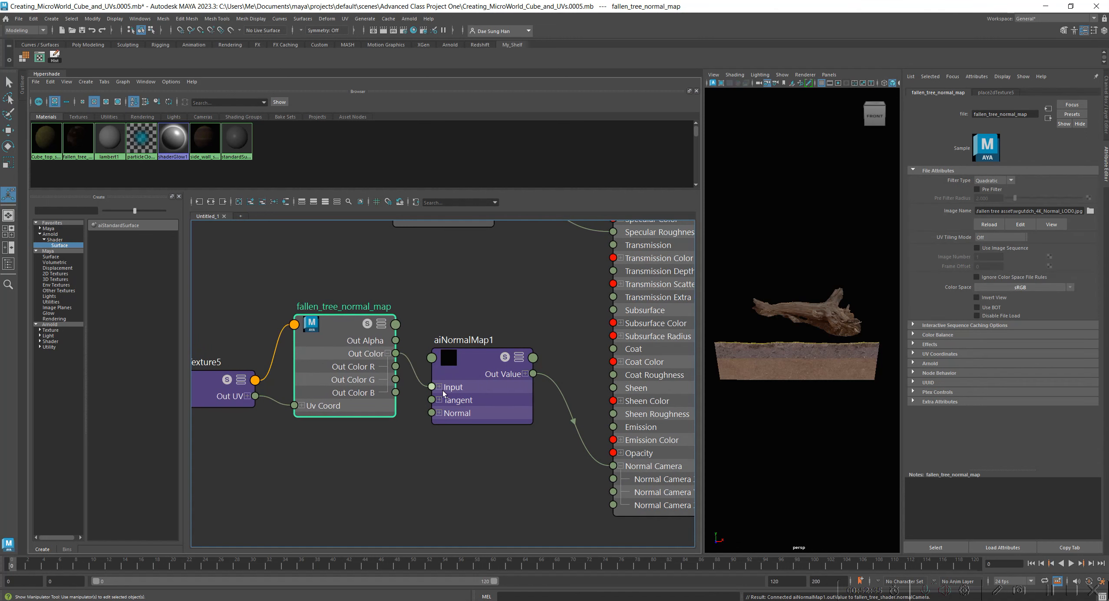
drag(478, 361, 461, 334)
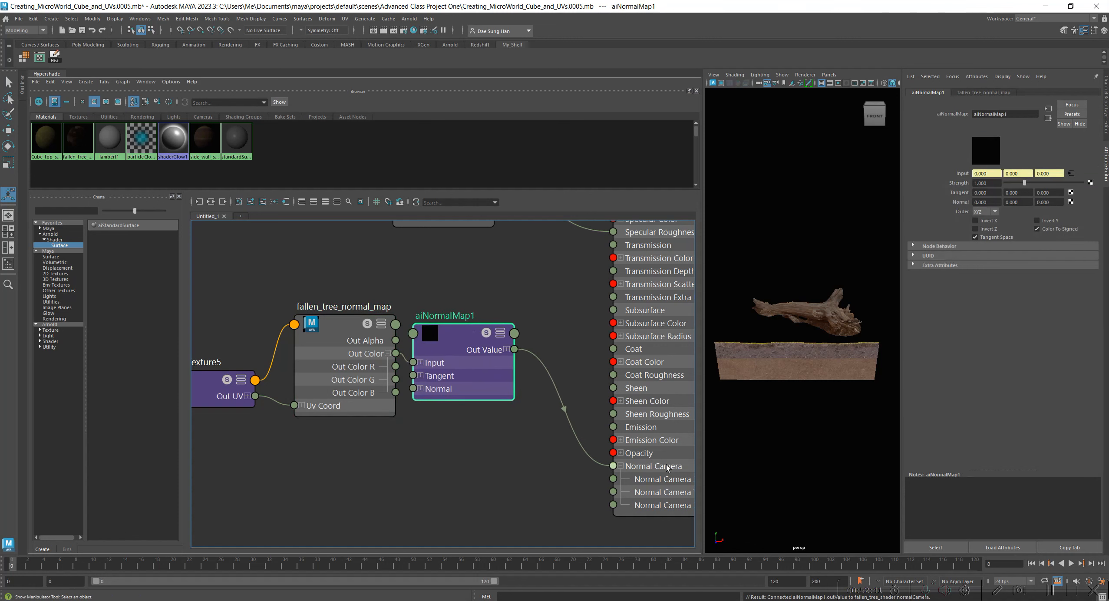
alt+middle_drag(453, 496, 296, 496)
scroll(300, 495, down, 2)
alt+middle_drag(545, 343, 552, 406)
drag(443, 304, 430, 293)
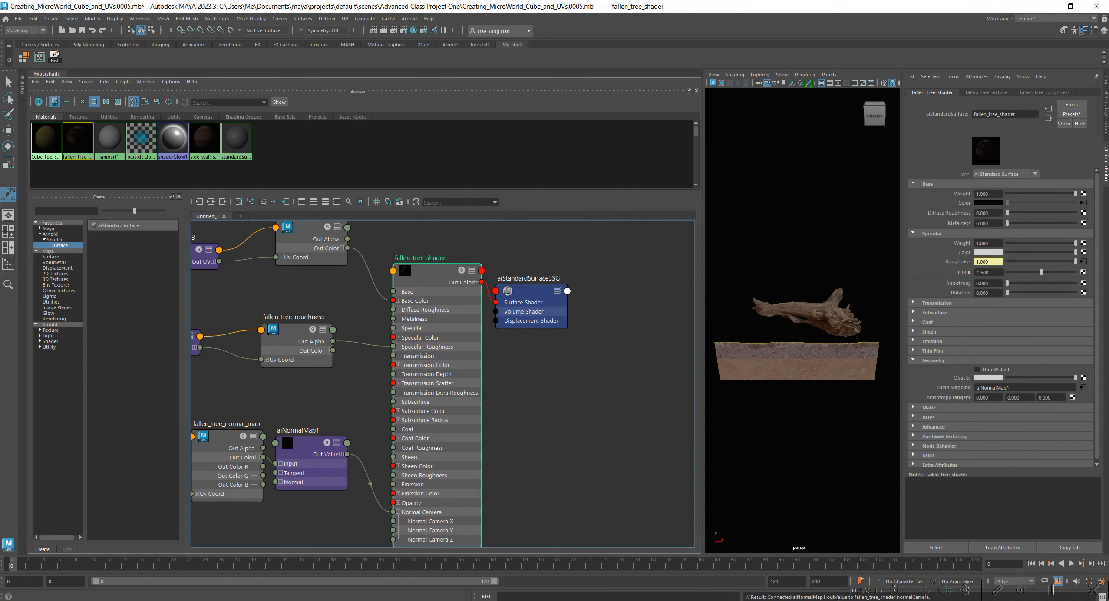
Bring the Arnold RenderView into view and delete its three stored snapshots.
drag(0, 260, 850, 103)
click(311, 493)
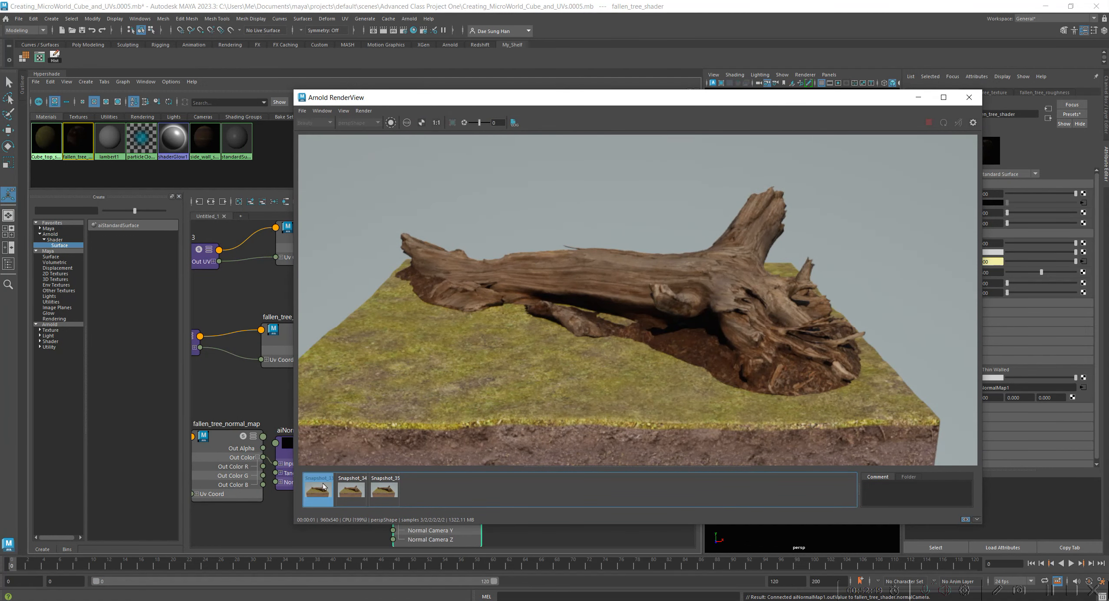
key(Delete)
key(Delete)
key(Delete)
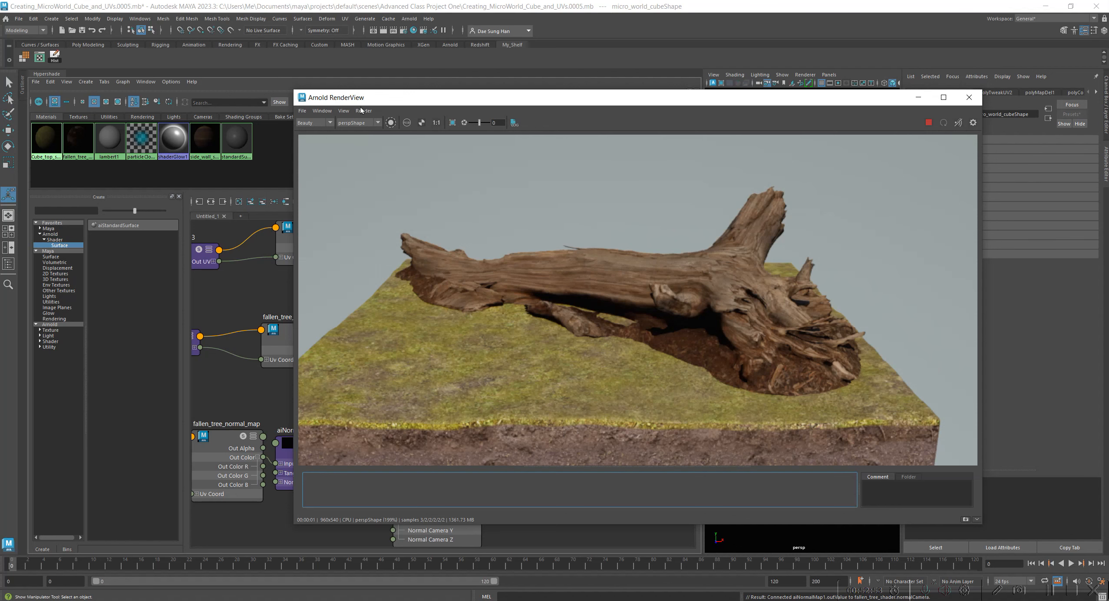
Move the Arnold RenderView aside and set aiNormalMap1's Strength to 0.
drag(441, 101, 0, 145)
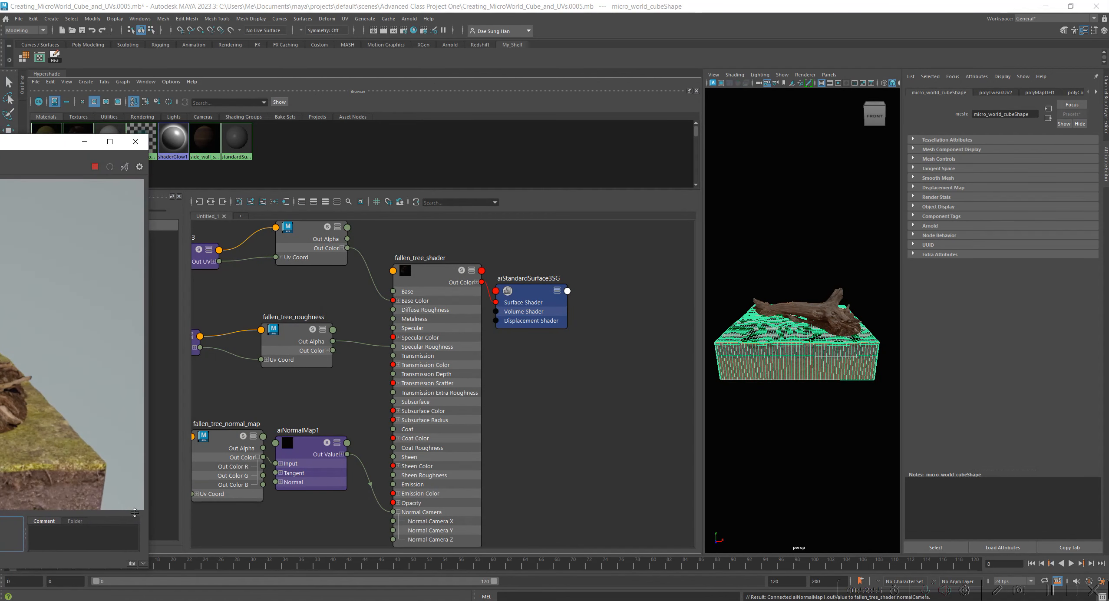
alt+middle_drag(550, 409, 629, 383)
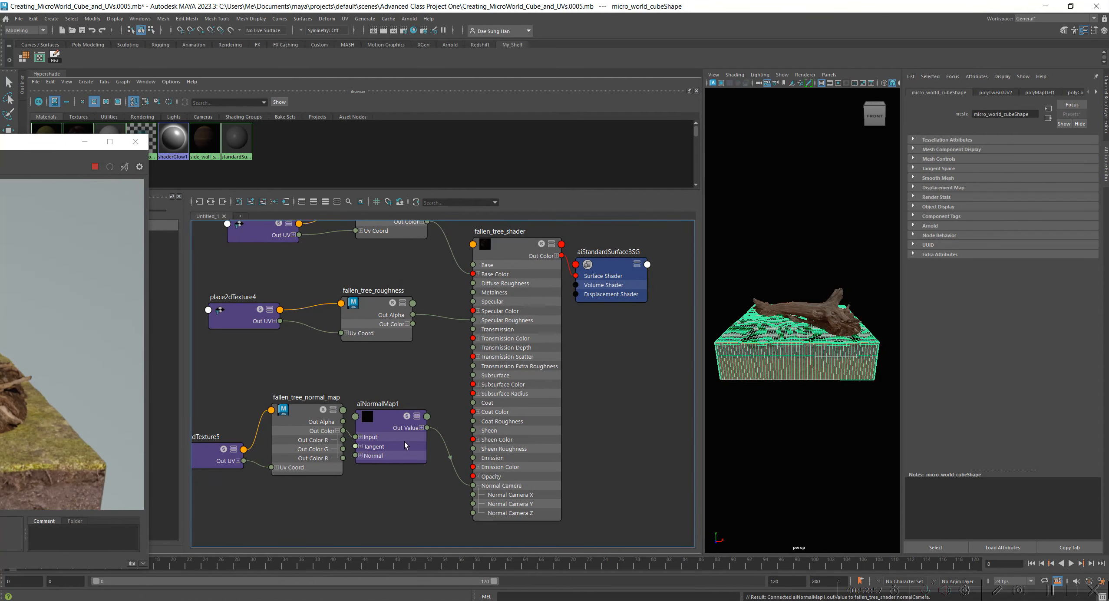
drag(450, 421, 449, 511)
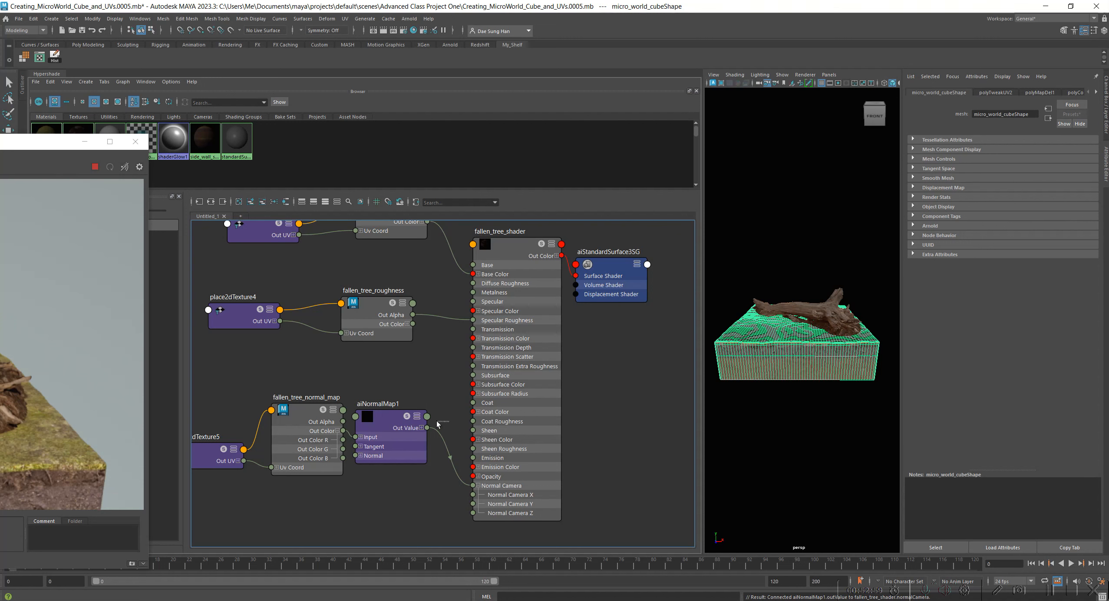
click(990, 183)
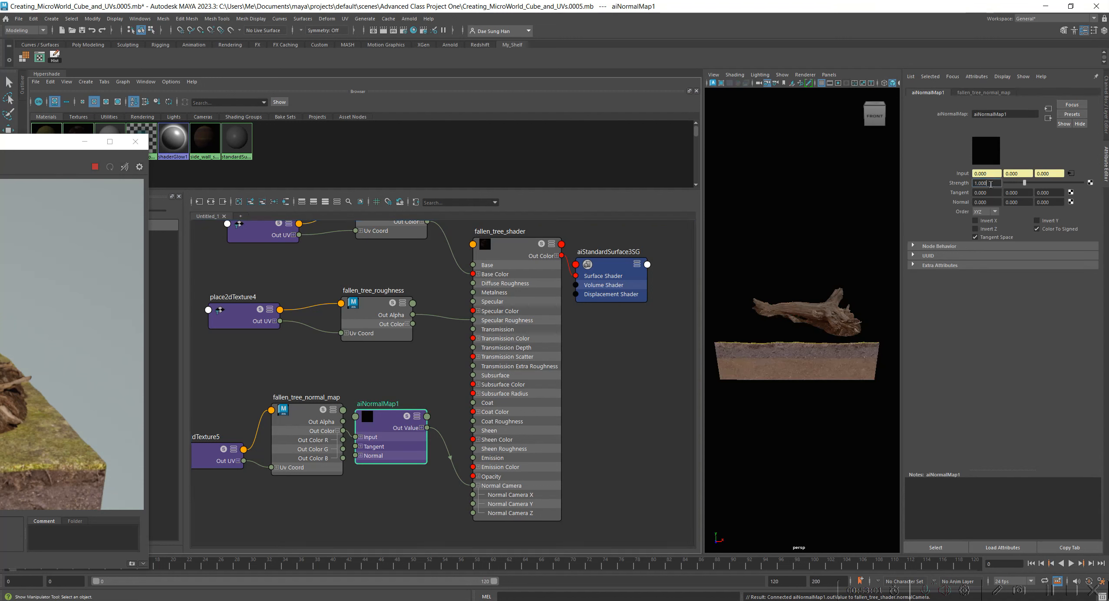
text(0)
key(Return)
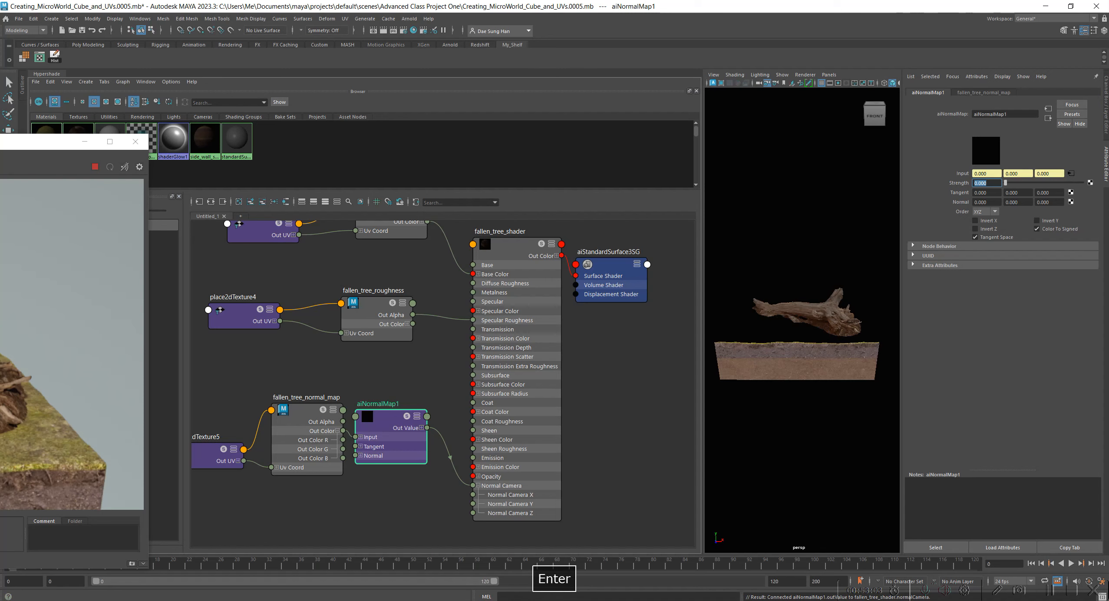
Update the full scene in the Arnold RenderView, show the render at 1:1 size and store a snapshot of it.
drag(0, 141, 597, 127)
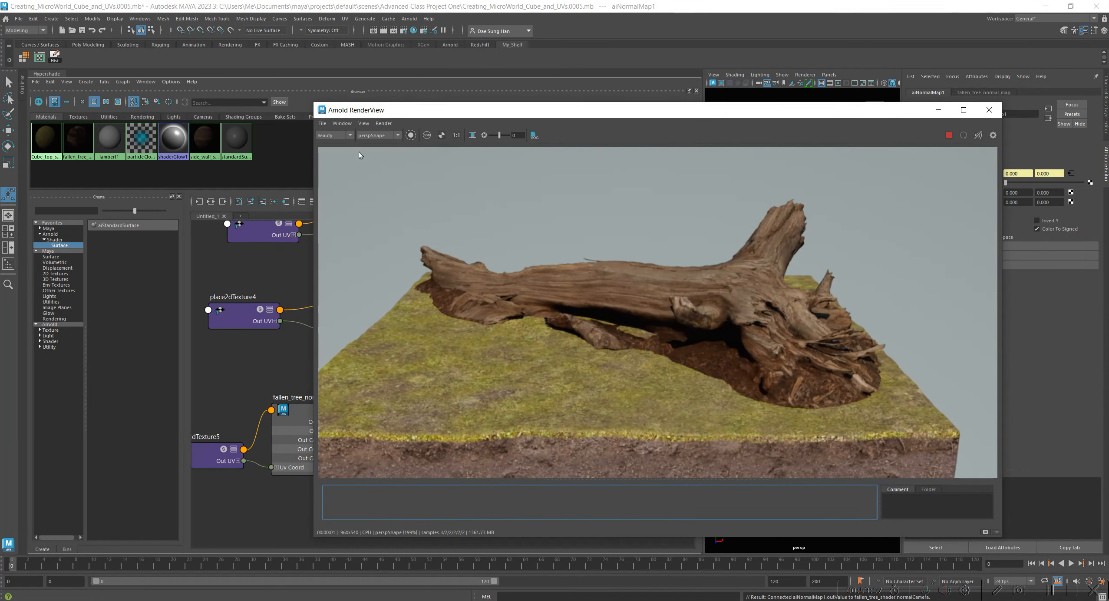
click(384, 123)
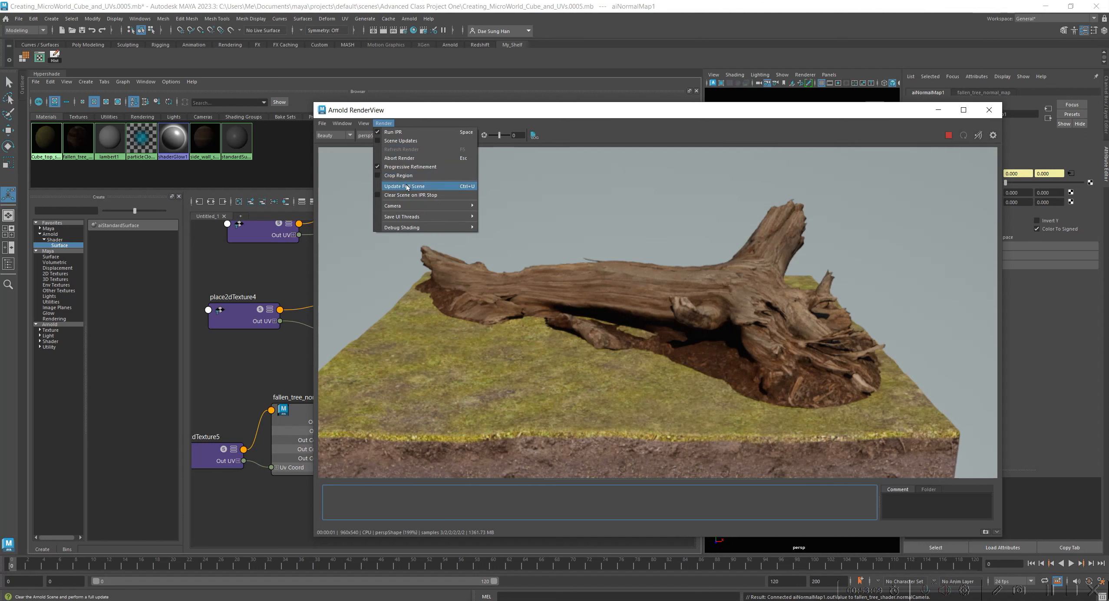
click(407, 184)
click(459, 136)
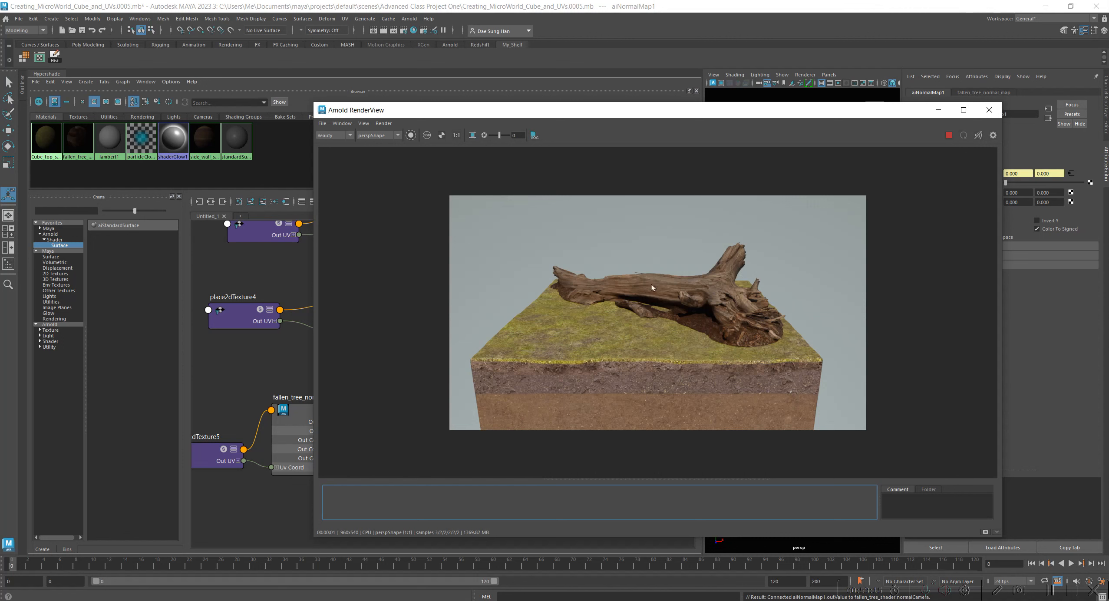
click(986, 532)
Set aiNormalMap1's Strength to 0.5, nudge its node between the normal map and shader, and bring the Arnold RenderView back into view.
drag(765, 115, 0, 130)
drag(383, 432, 397, 426)
click(995, 182)
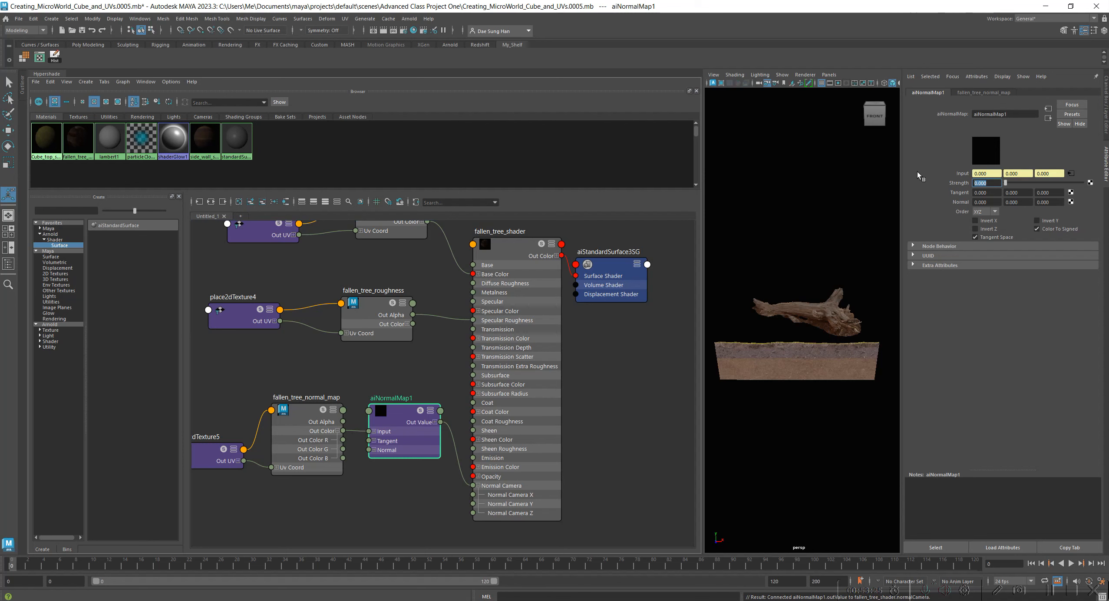
text(1)
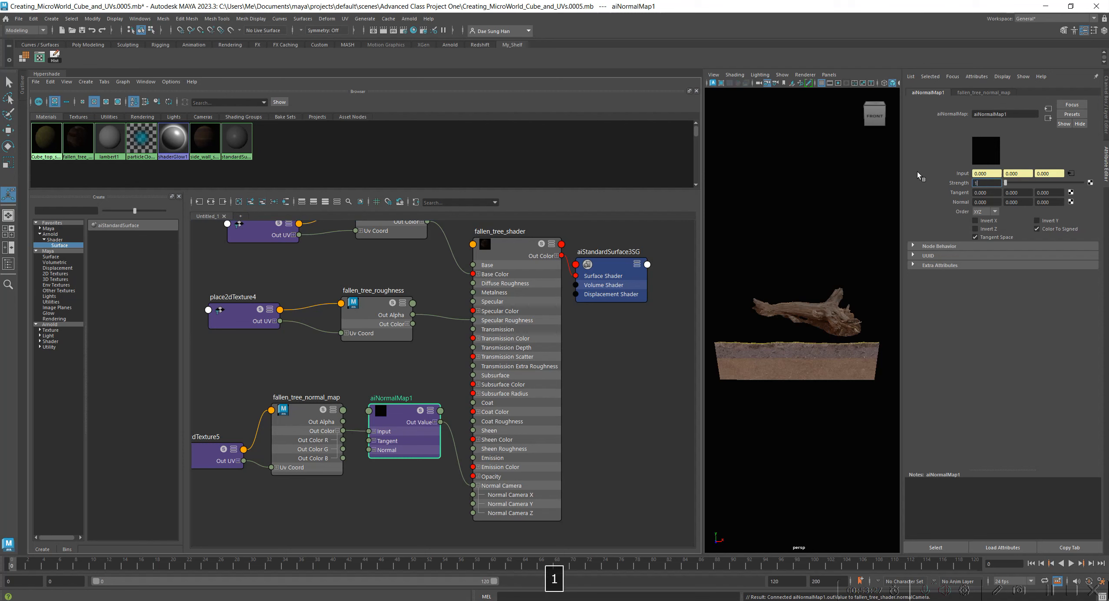
key(Return)
text(.5)
key(Return)
alt+middle_drag(616, 417, 617, 429)
mouse_move(397, 427)
mouse_down()
mouse_move(406, 411)
mouse_move(401, 428)
mouse_up()
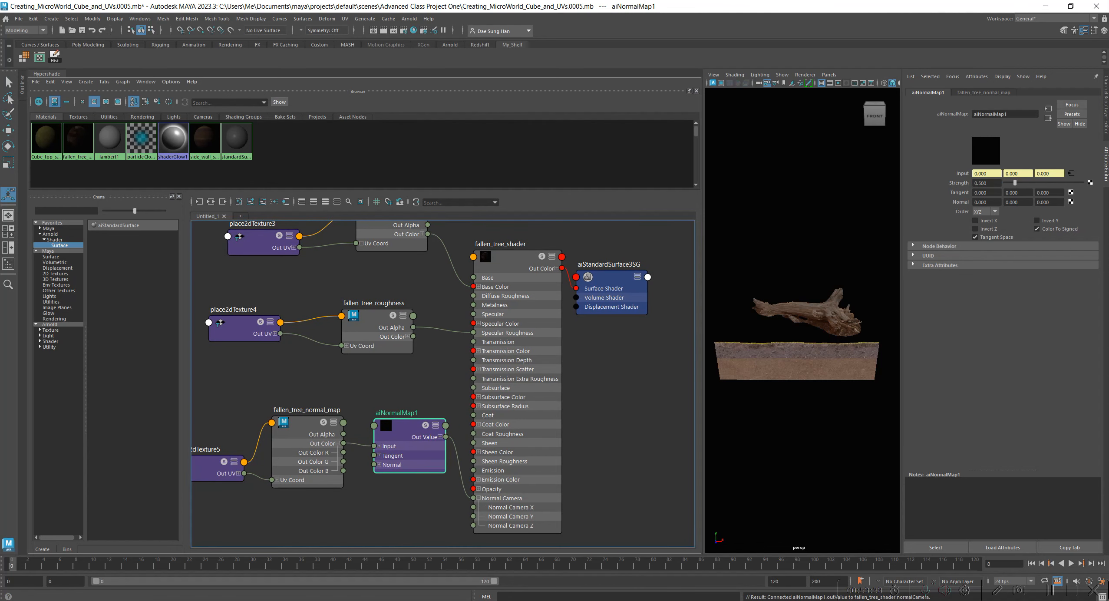
drag(0, 191, 837, 126)
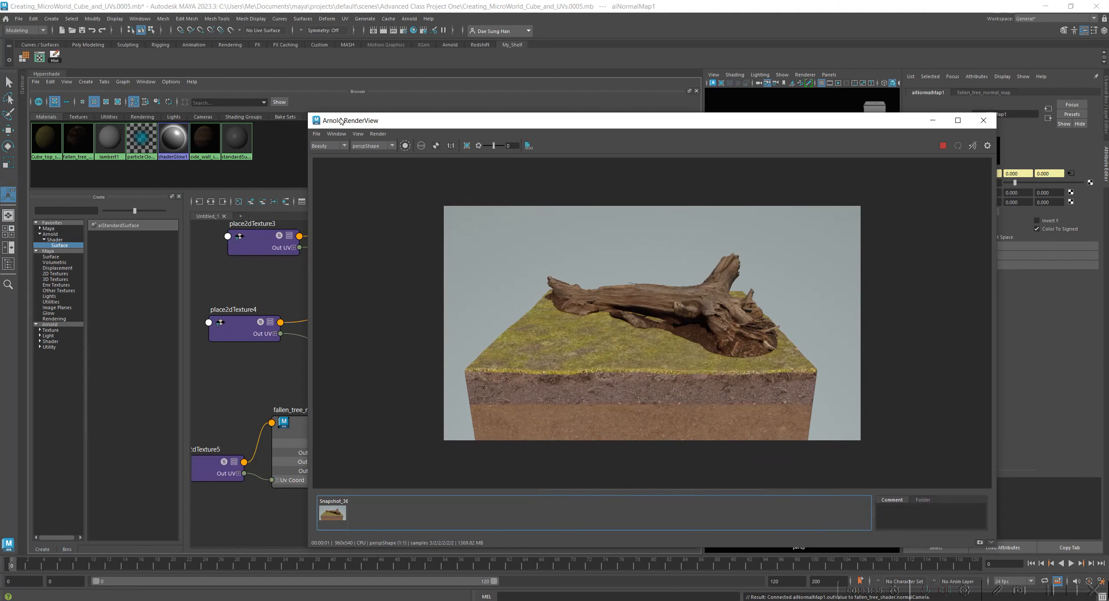
Update the full scene in the Arnold RenderView and move the window clear of aiNormalMap1's attributes.
click(378, 135)
click(416, 198)
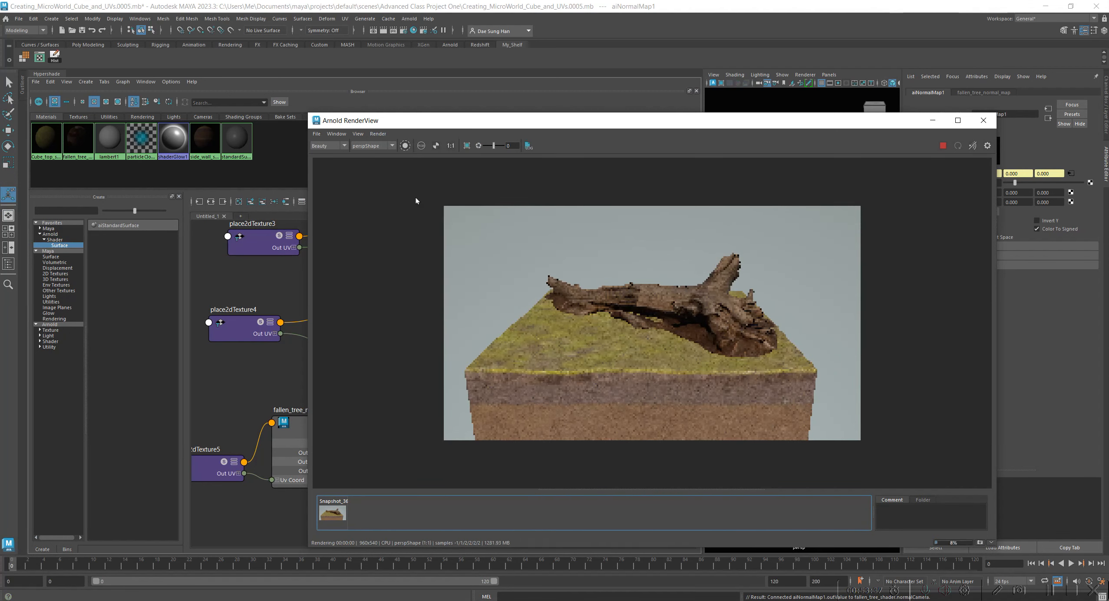
drag(604, 120, 420, 55)
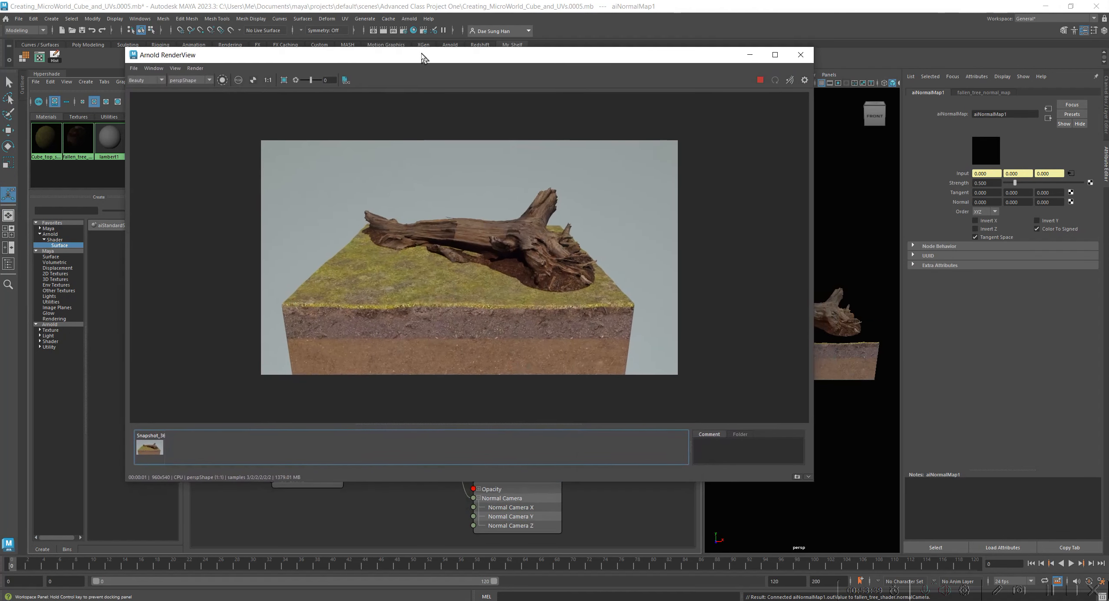
Compare the new render with the stored snapshot at closer zoom and store the render as a second snapshot.
click(155, 447)
click(156, 447)
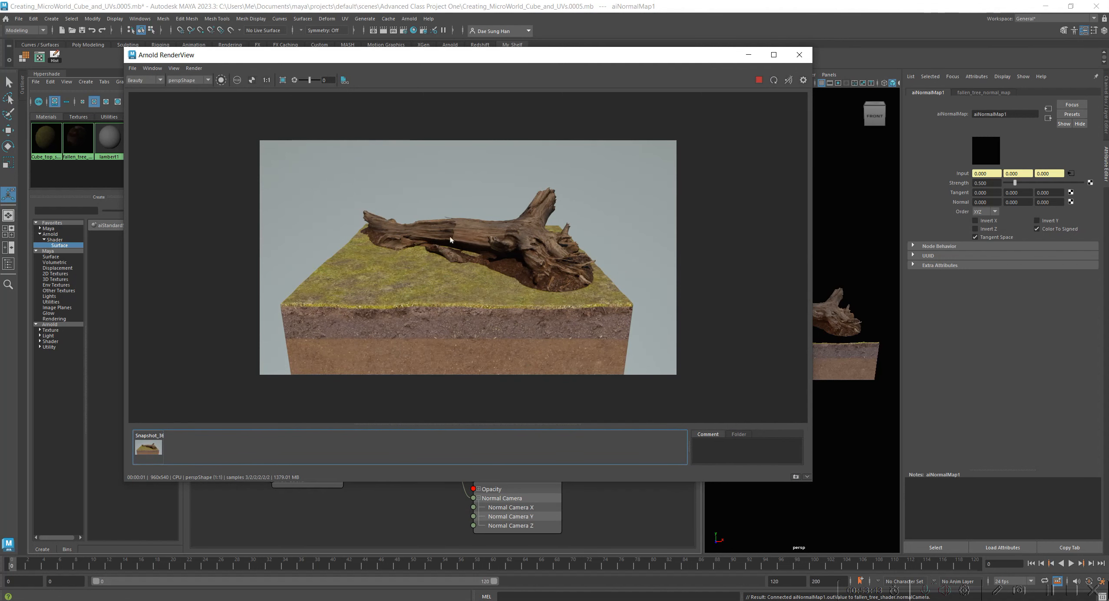
scroll(450, 239, up, 1)
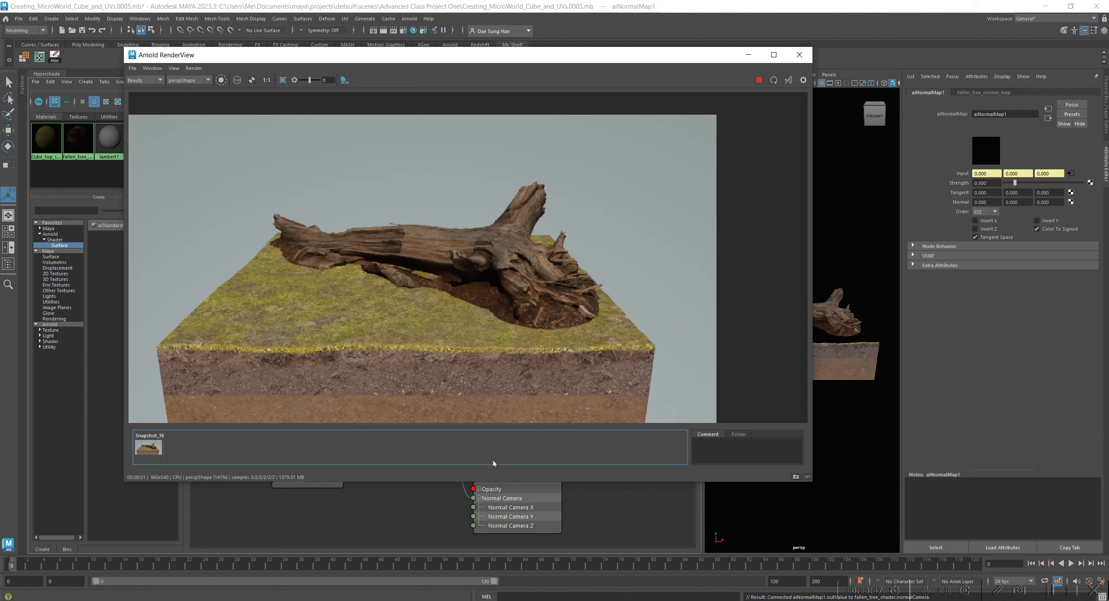
click(797, 477)
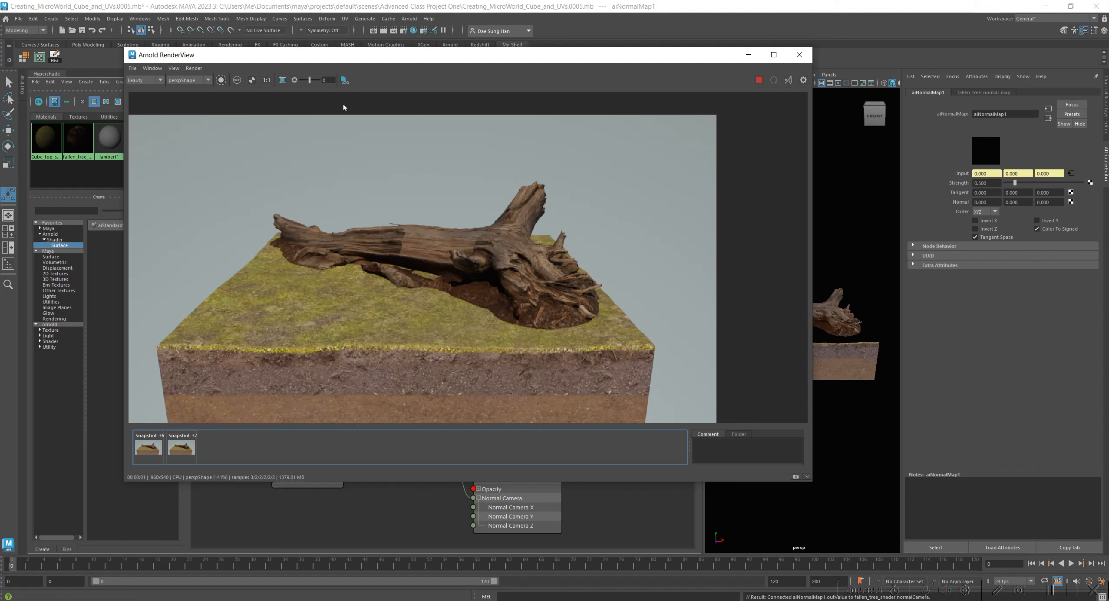
Update the full scene, turn off Tangent Space on aiNormalMap1 and compare the render with the second snapshot.
click(193, 68)
click(214, 131)
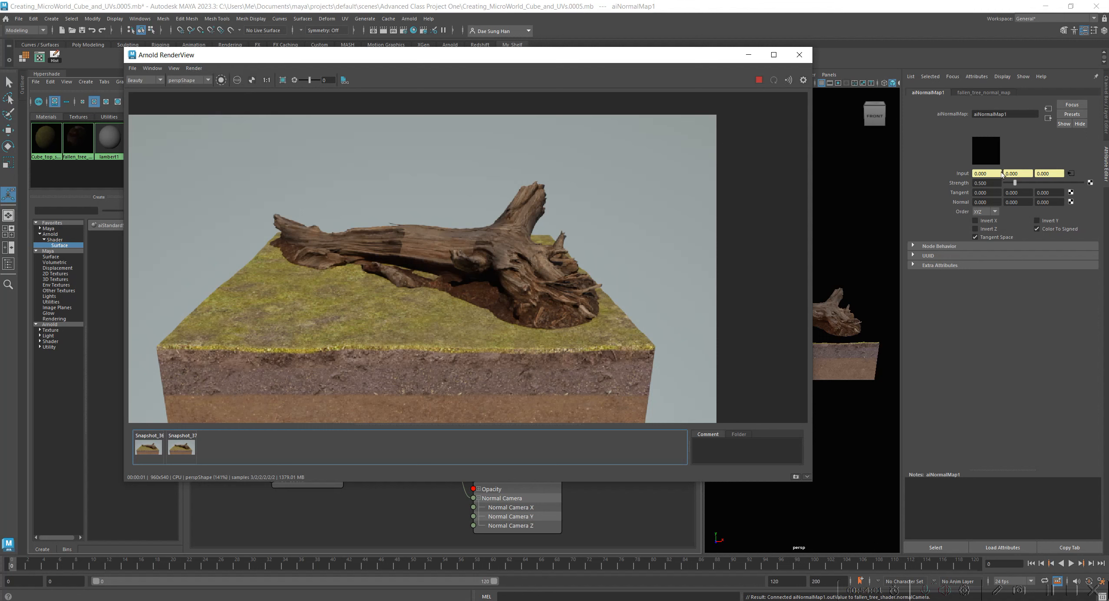
click(993, 238)
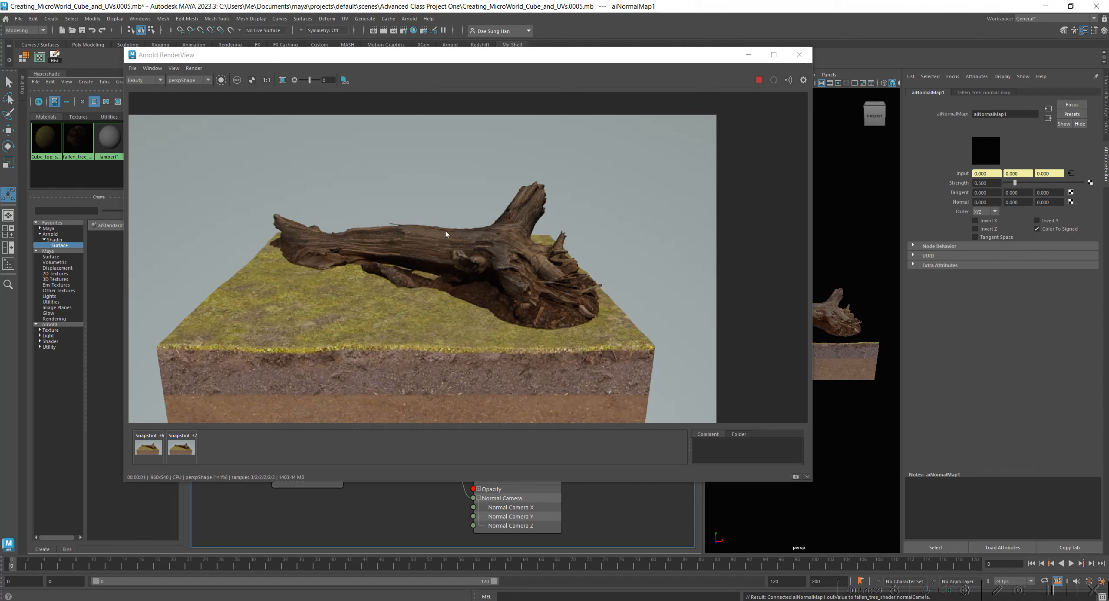
click(178, 454)
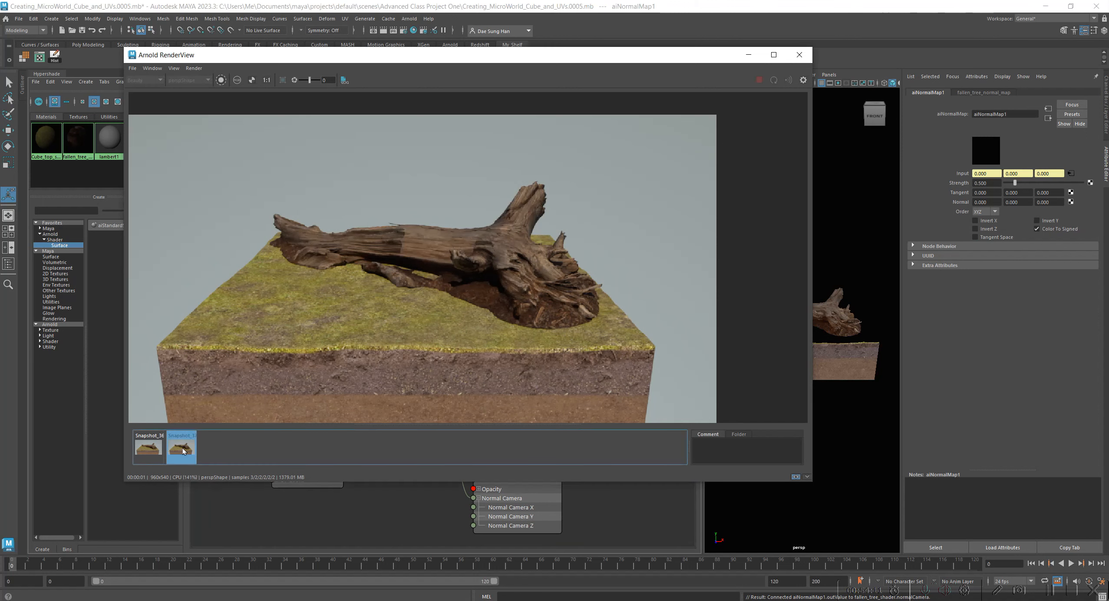
click(181, 447)
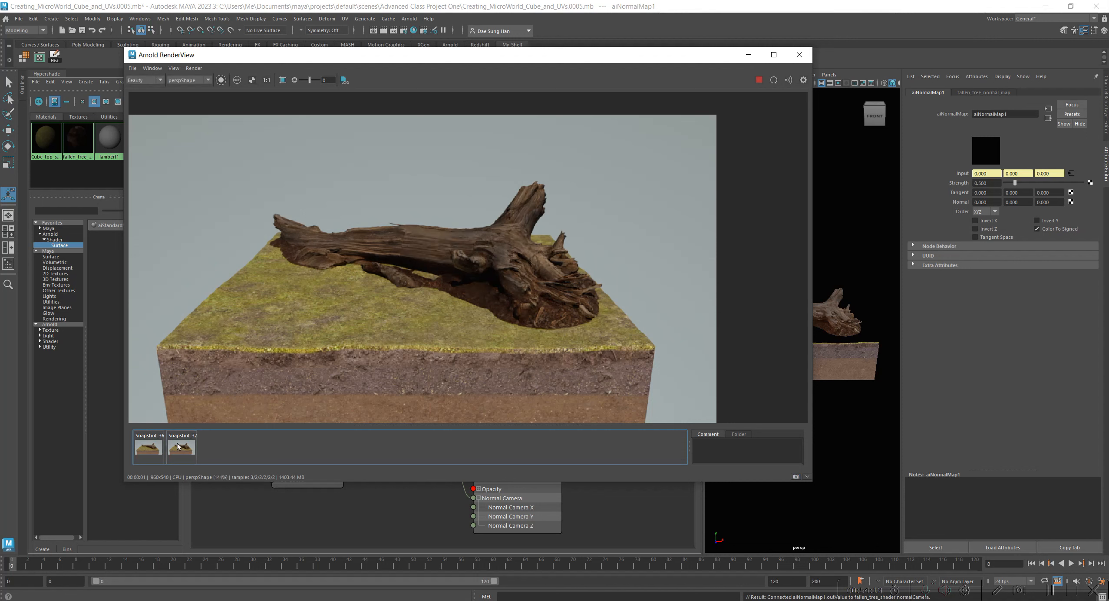
Turn on Invert X and Invert Z on aiNormalMap1 one at a time, comparing each render with the second snapshot.
click(988, 221)
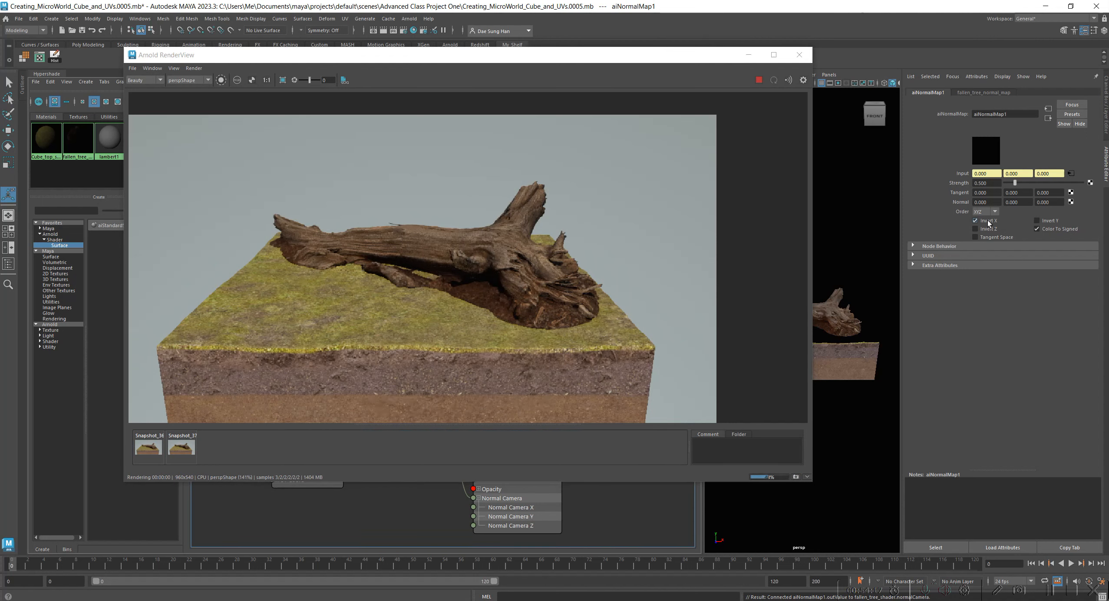
click(190, 452)
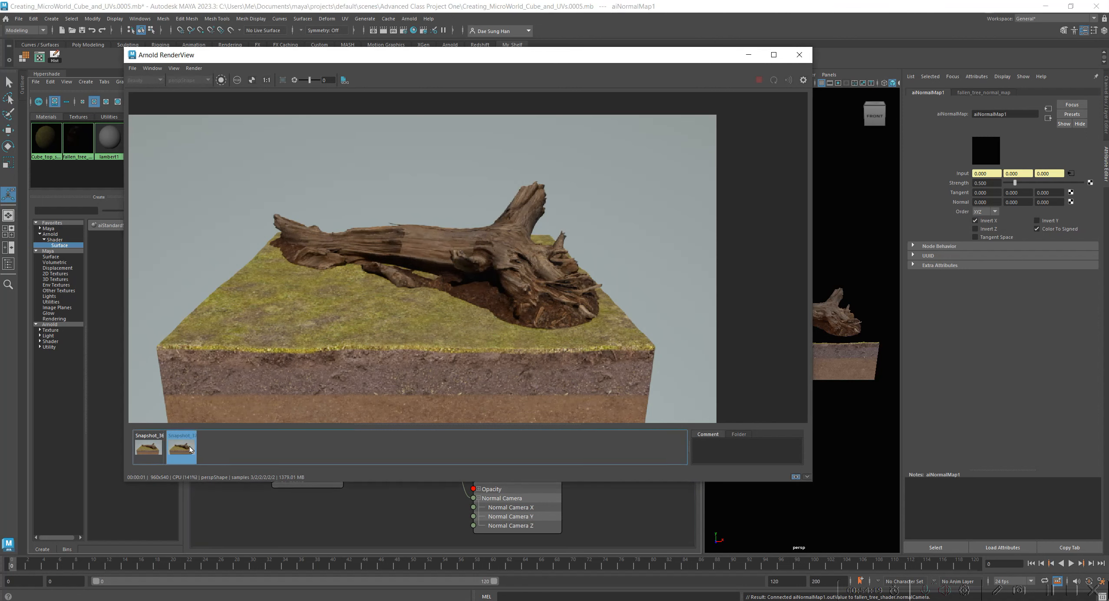
click(183, 449)
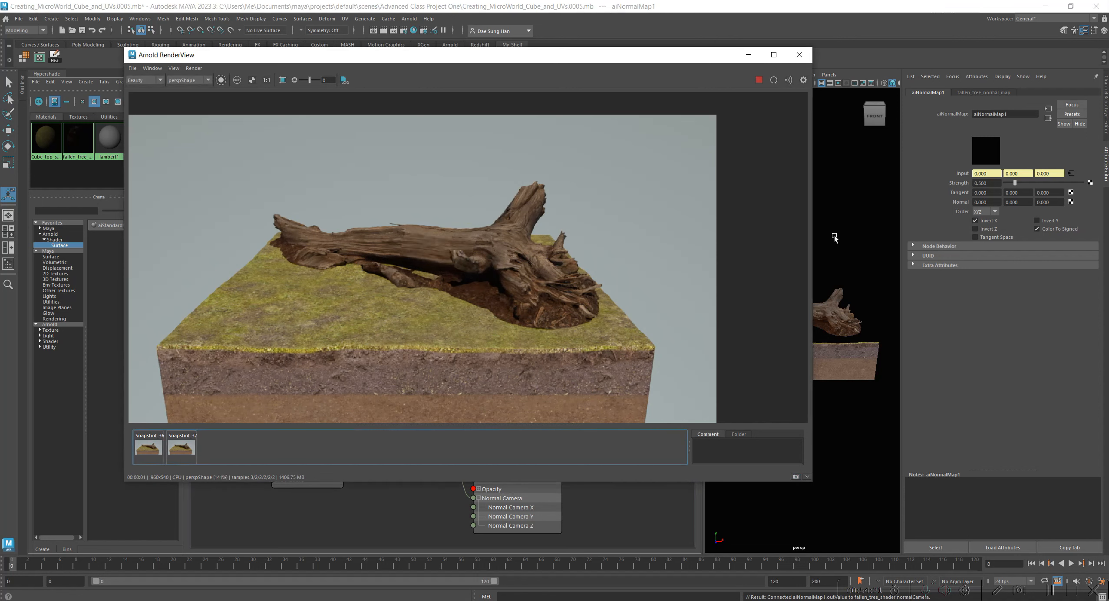
click(984, 230)
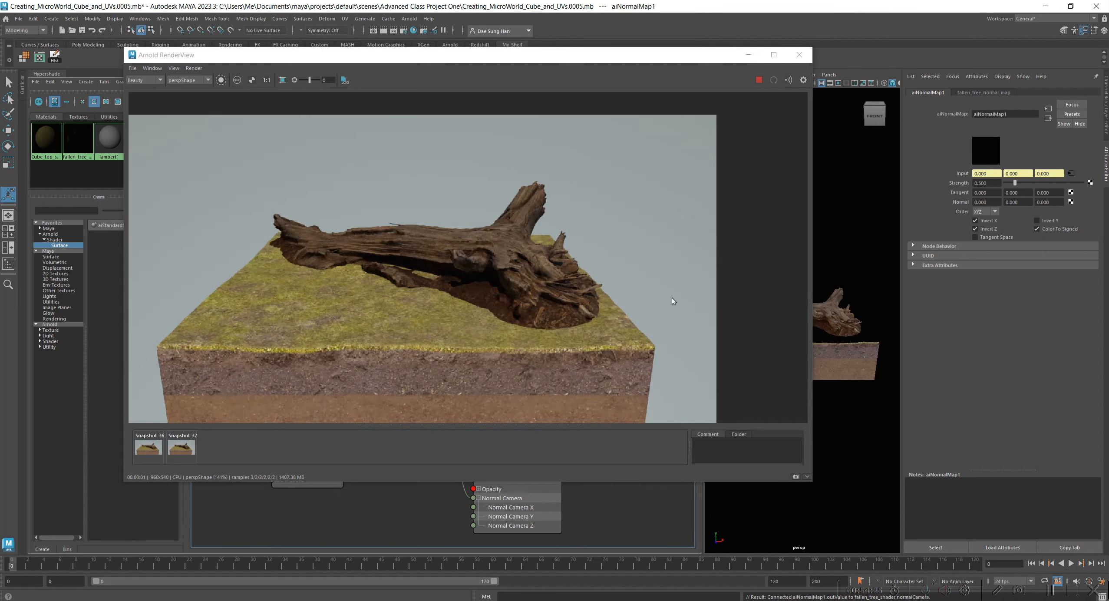
click(182, 449)
click(181, 449)
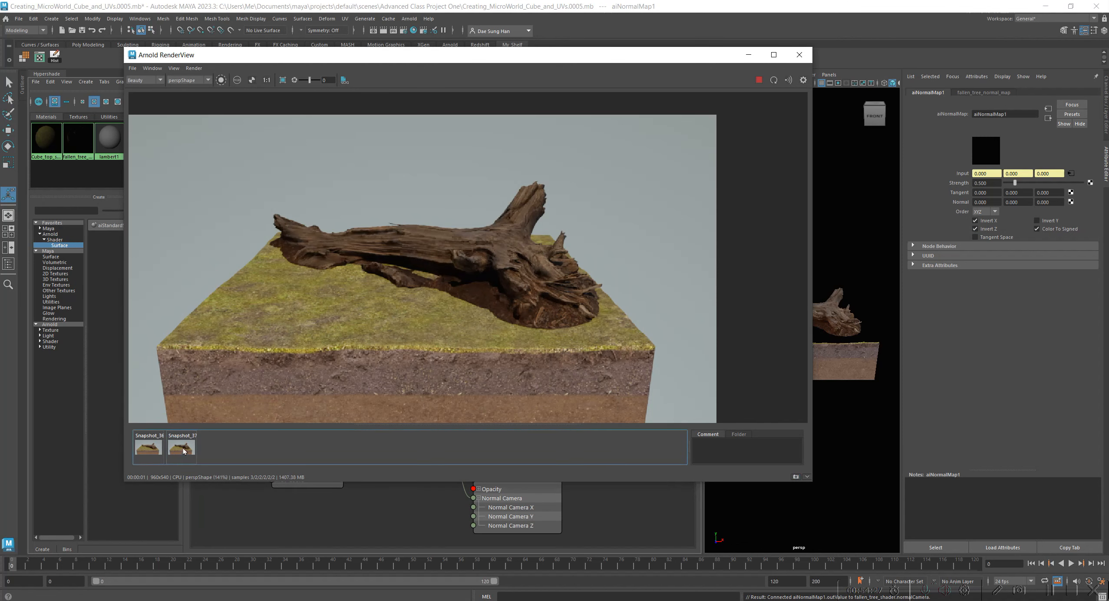
Turn on Invert Y on aiNormalMap1 as well and compare the render with both snapshots, zoomed in and at 1:1 size.
click(1053, 222)
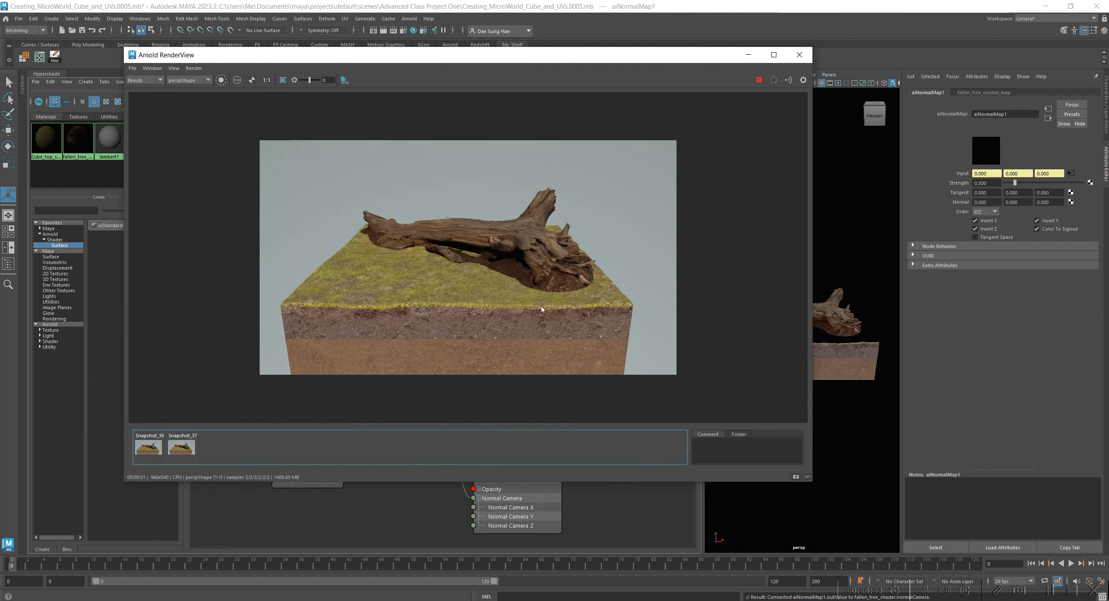
scroll(540, 305, up, 3)
click(178, 445)
click(147, 448)
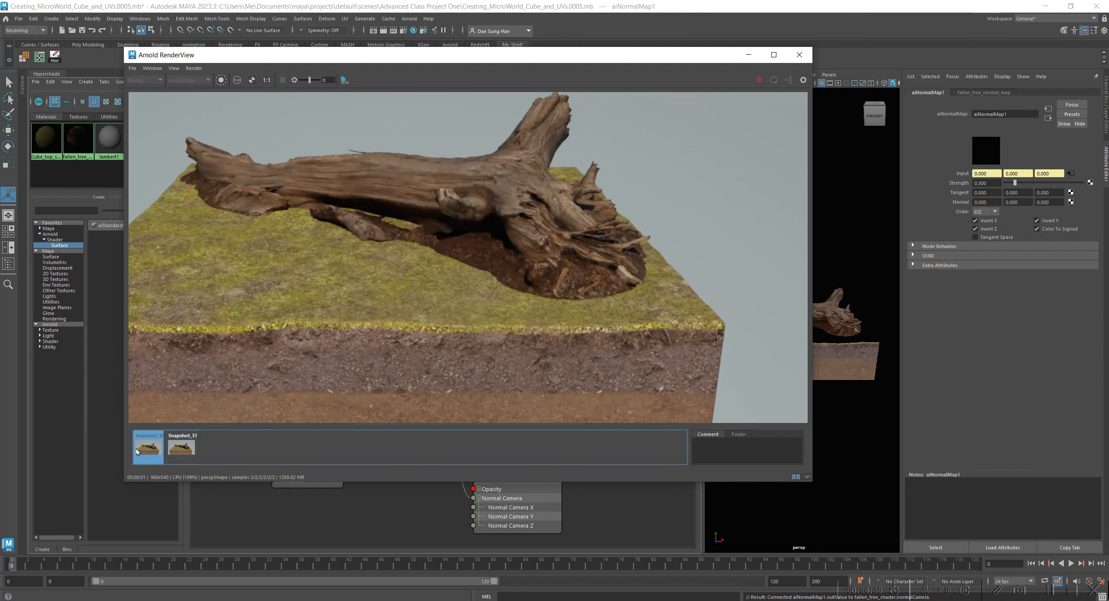
click(172, 448)
click(137, 448)
click(172, 447)
middle_drag(377, 270, 403, 363)
click(253, 80)
click(252, 81)
click(267, 81)
click(152, 449)
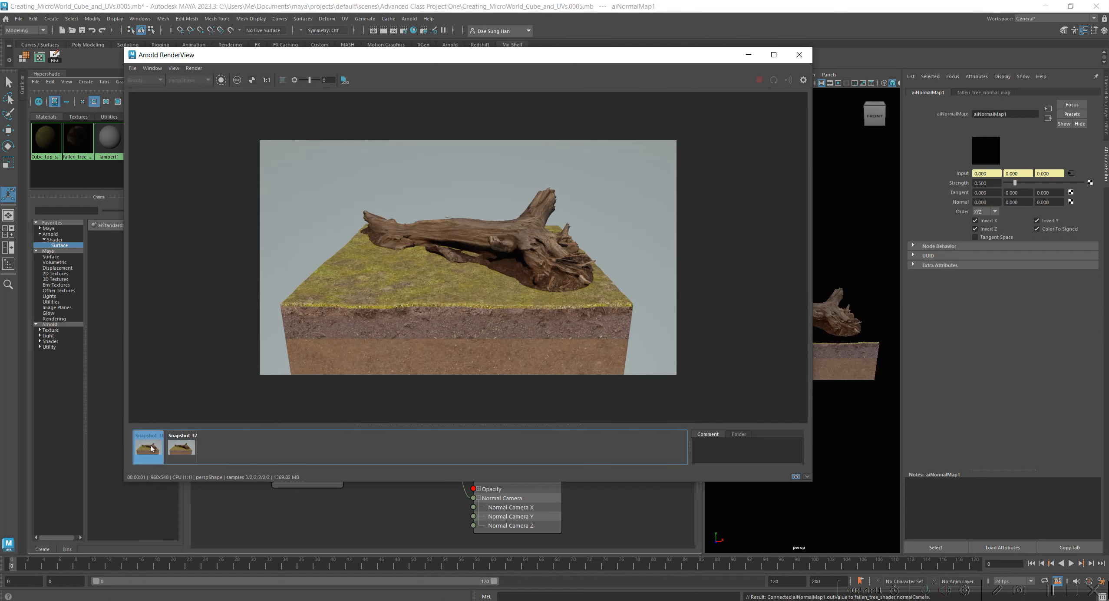
click(152, 449)
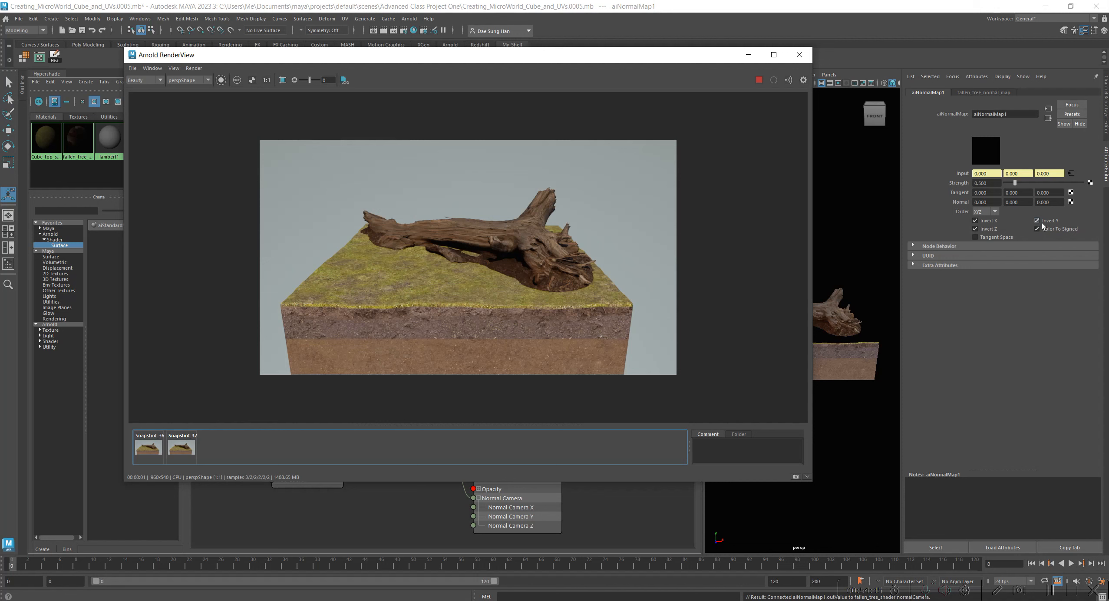
Turn off Invert X, Invert Y and Invert Z on aiNormalMap1, trying Tangent Space on before leaving it off.
click(985, 221)
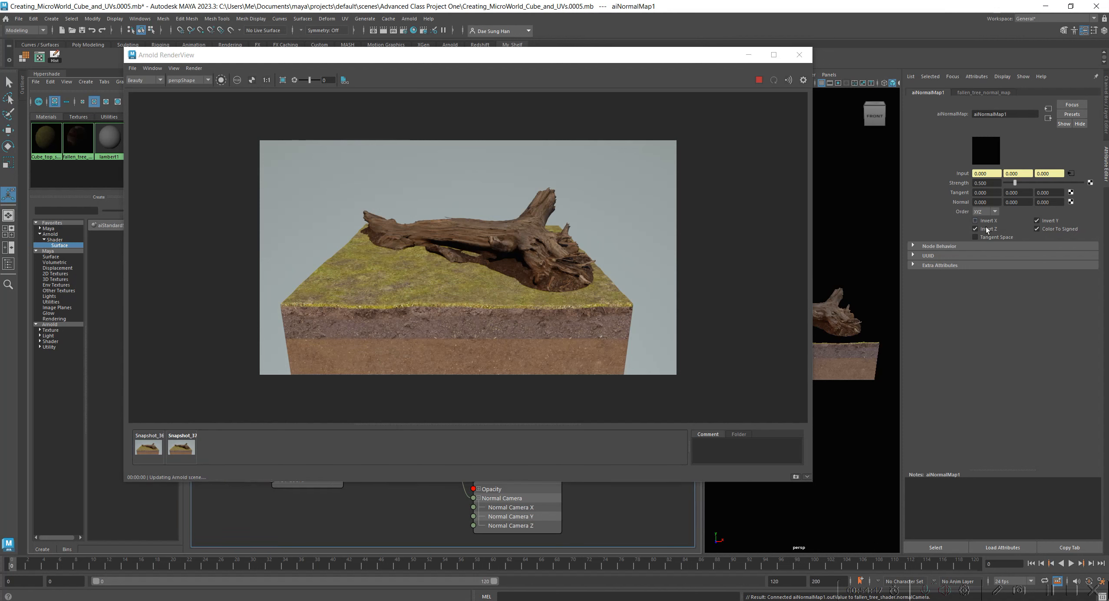
click(984, 237)
click(1037, 221)
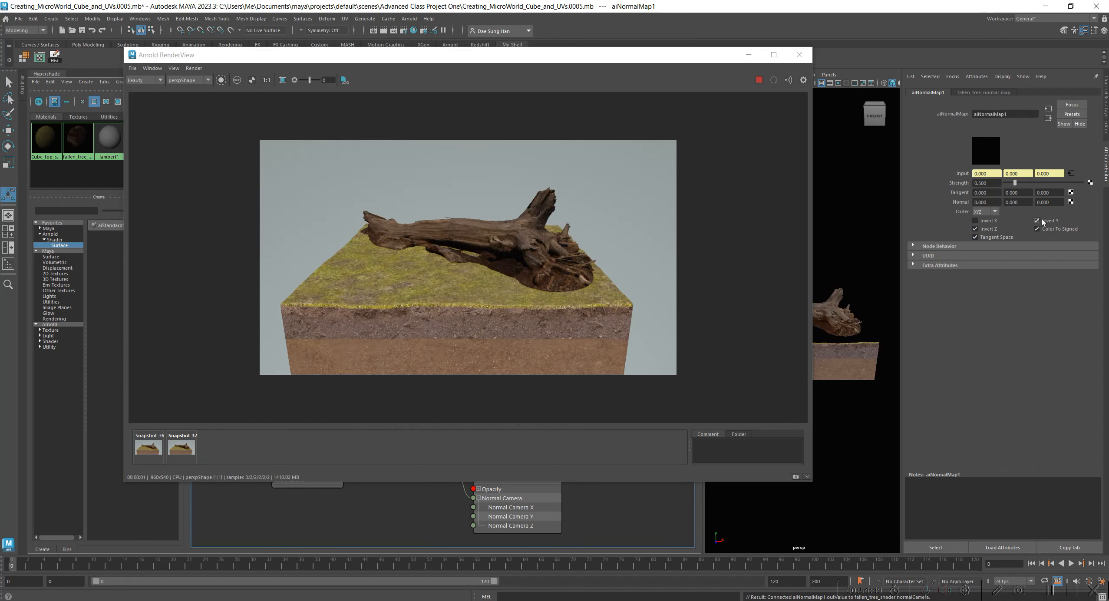
click(991, 230)
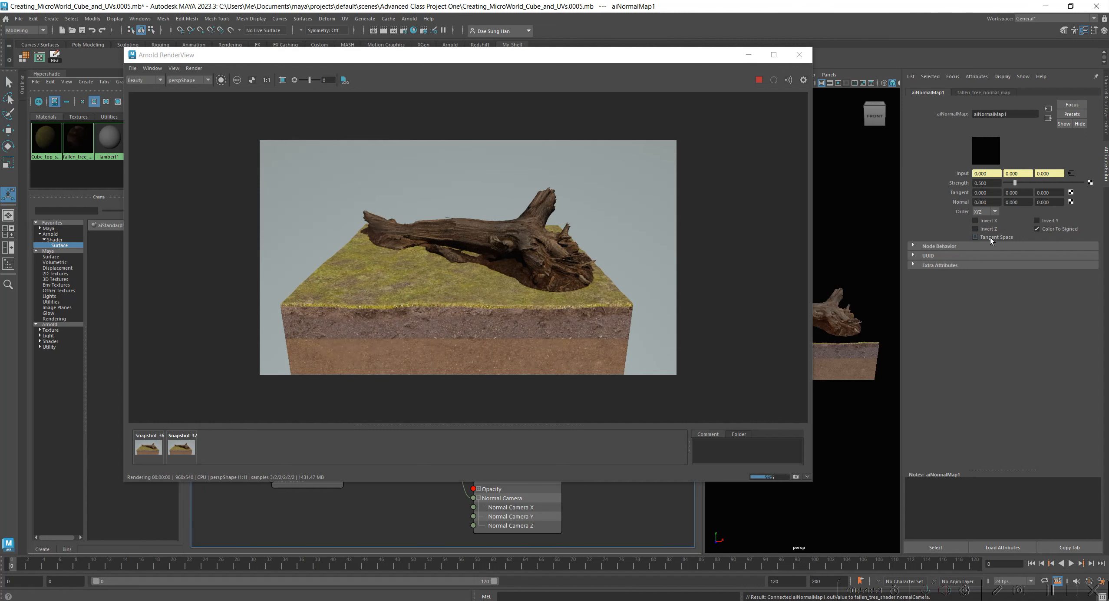
scroll(557, 217, up, 2)
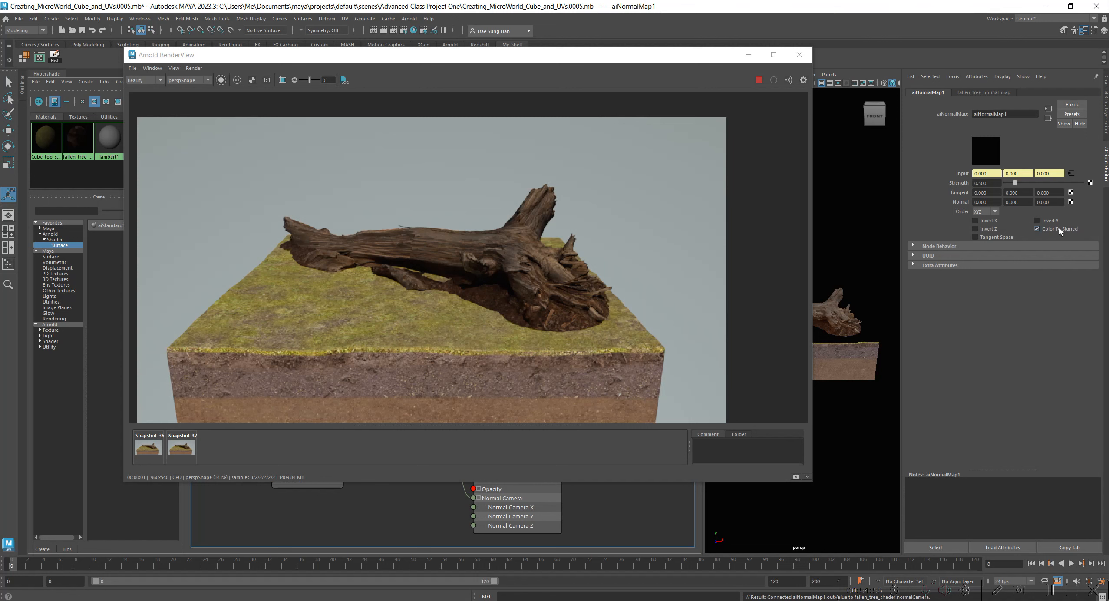
Turn on only Invert Y on aiNormalMap1 and compare the render at 1:1 size with both stored snapshots.
click(1049, 221)
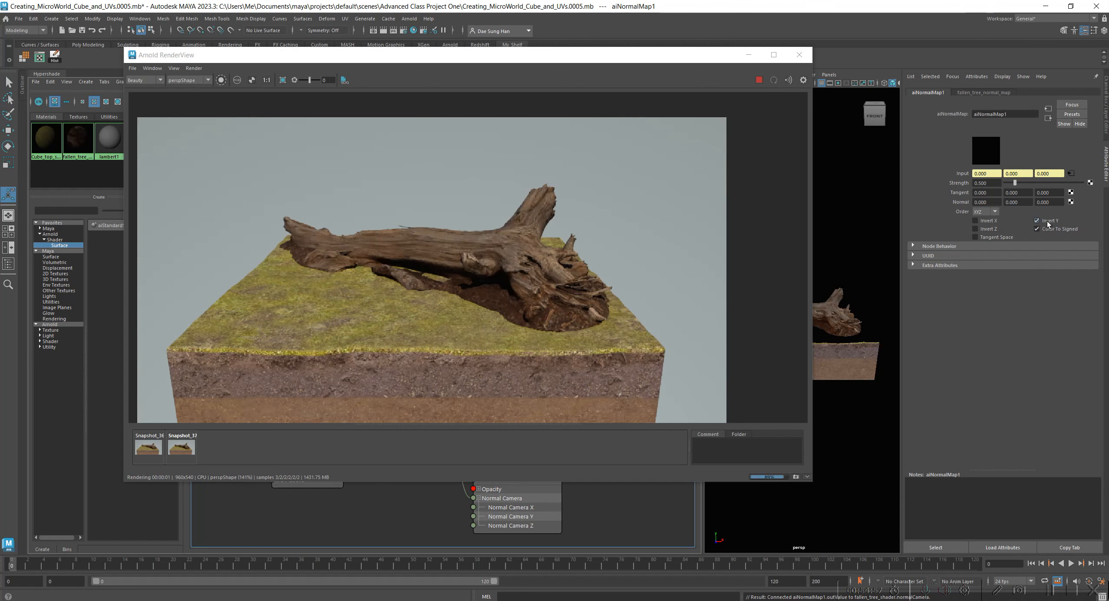
scroll(512, 254, up, 2)
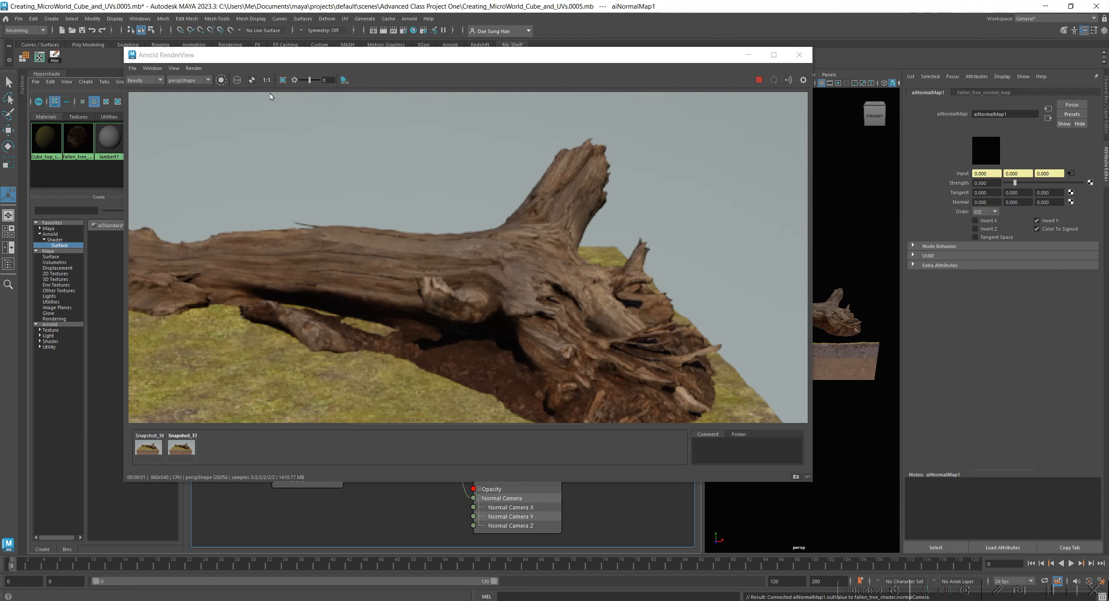
click(266, 81)
click(147, 443)
click(148, 442)
click(188, 443)
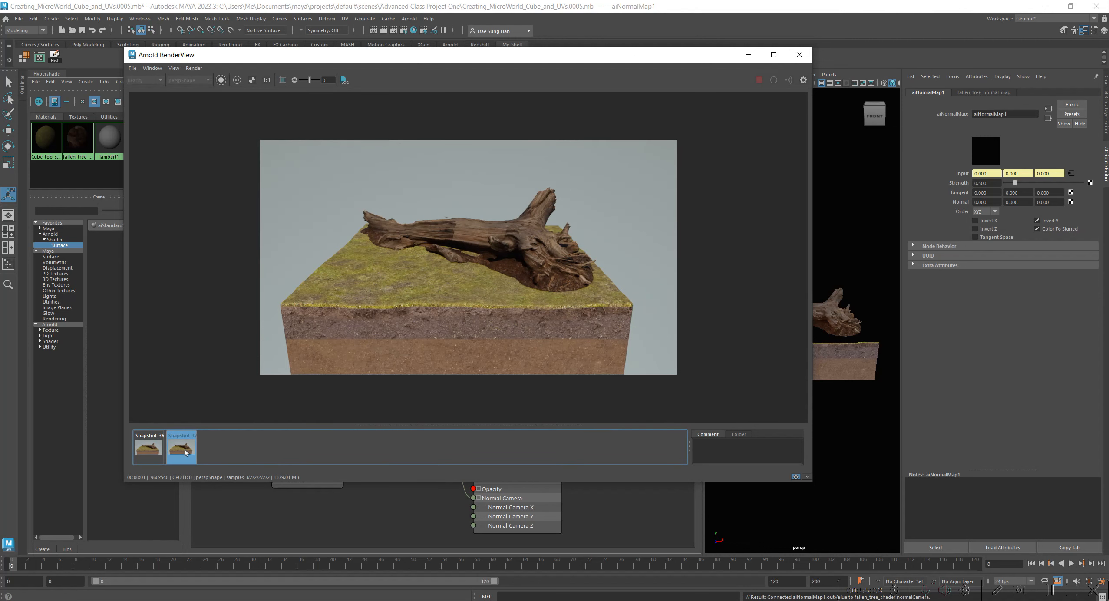
click(184, 445)
click(161, 452)
click(161, 452)
Examine the bark detail on the fallen tree up close, toggling between the current render and the first snapshot.
scroll(441, 254, up, 5)
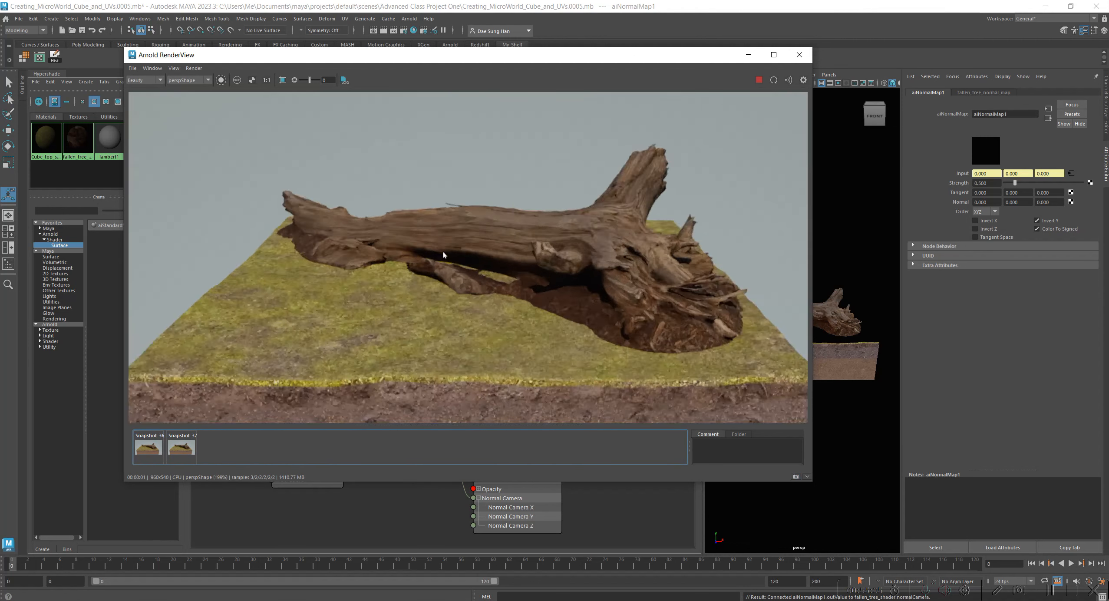
click(151, 448)
click(151, 448)
click(150, 448)
click(153, 448)
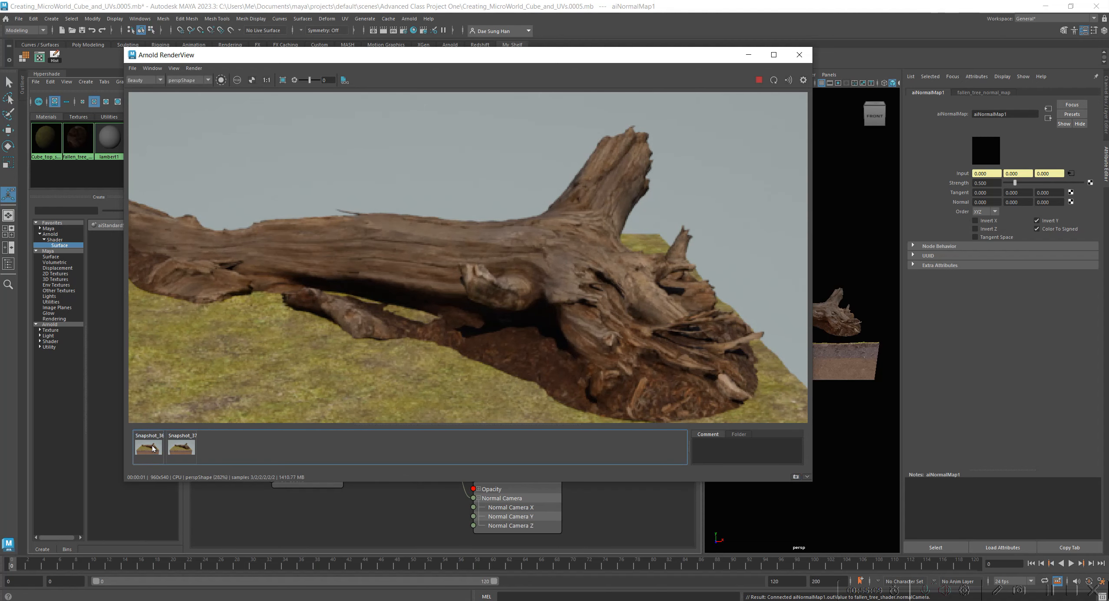
click(152, 448)
click(152, 448)
click(153, 448)
click(153, 448)
Compare the whole fallen tree in the current render with the second snapshot and again with the first.
scroll(372, 364, down, 4)
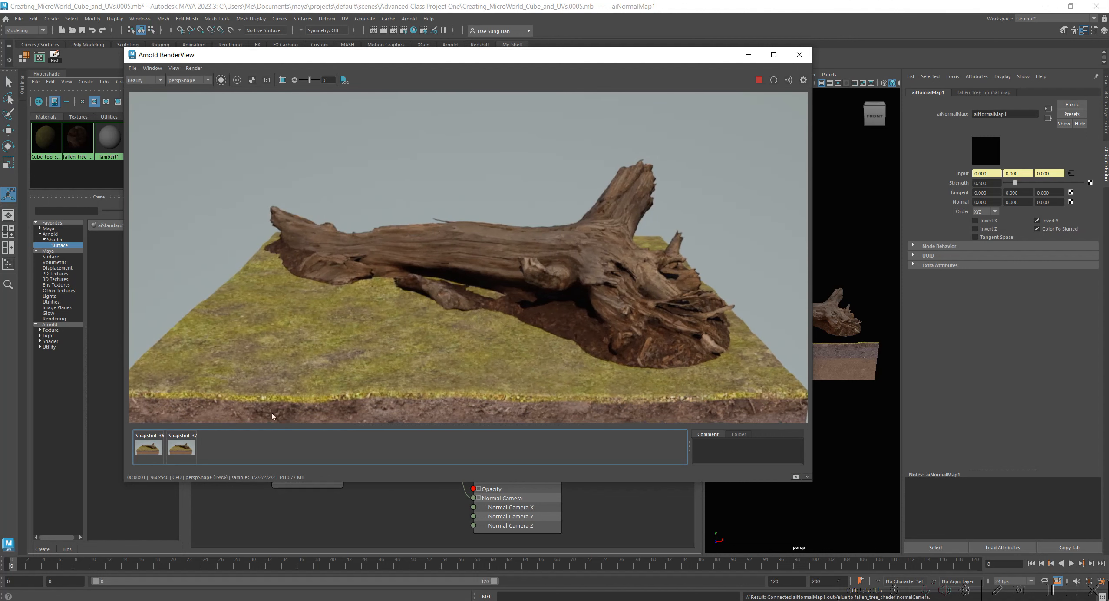
click(181, 450)
click(182, 450)
click(182, 450)
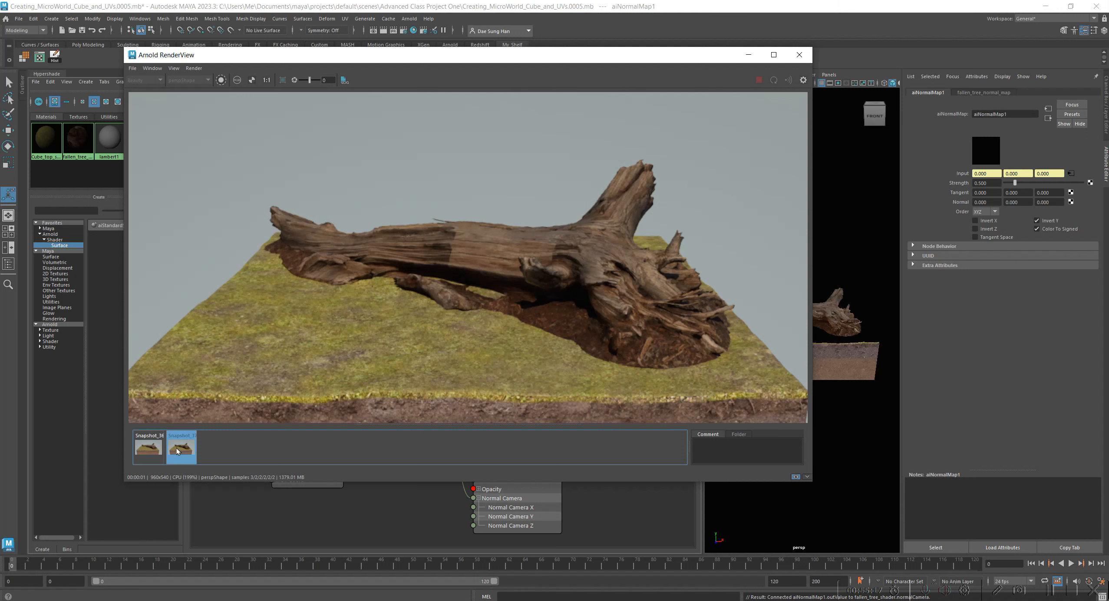
click(180, 448)
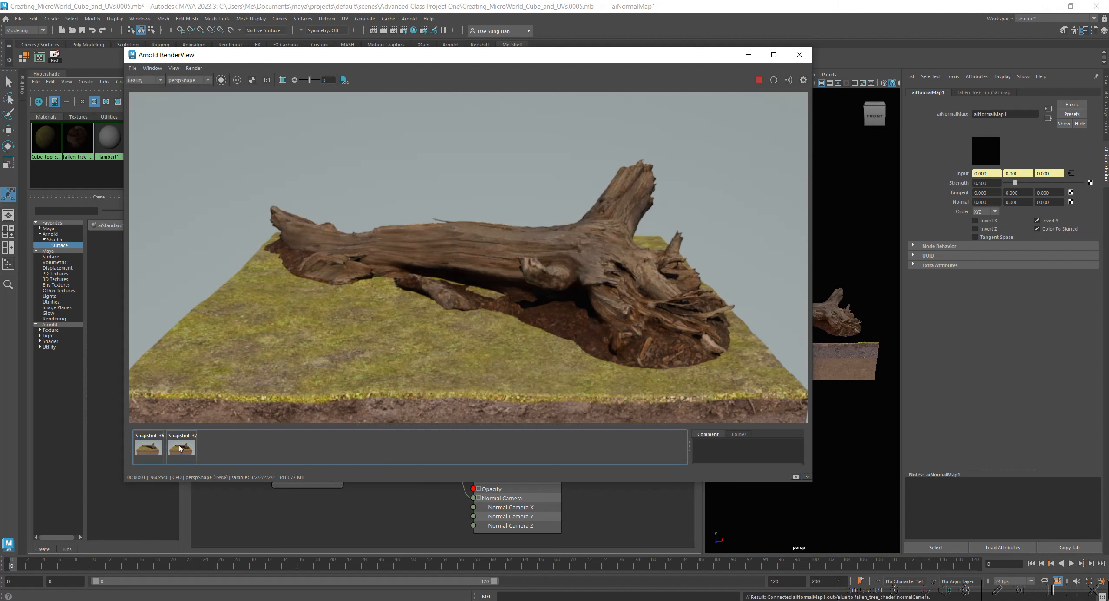
click(145, 452)
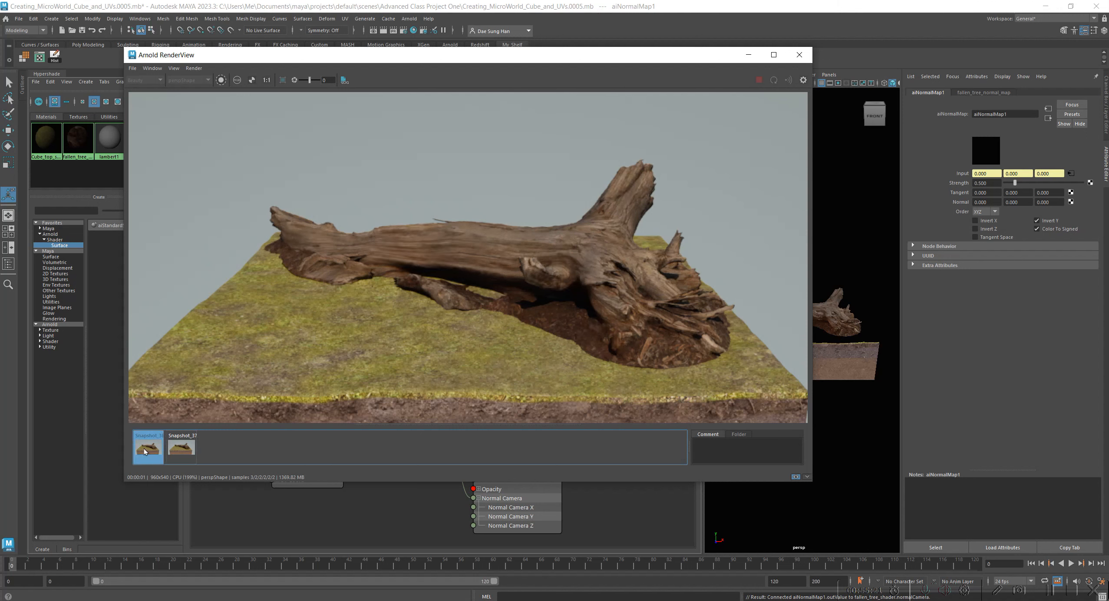
click(186, 448)
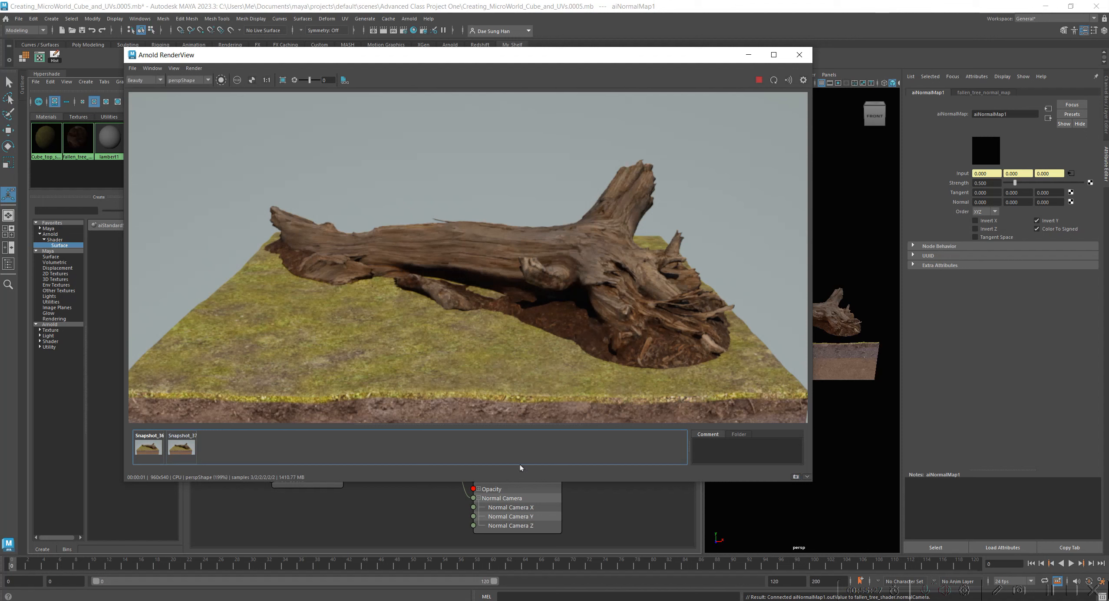
Store the Invert Y render as a third snapshot and compare it with the two earlier snapshots.
click(795, 477)
click(181, 447)
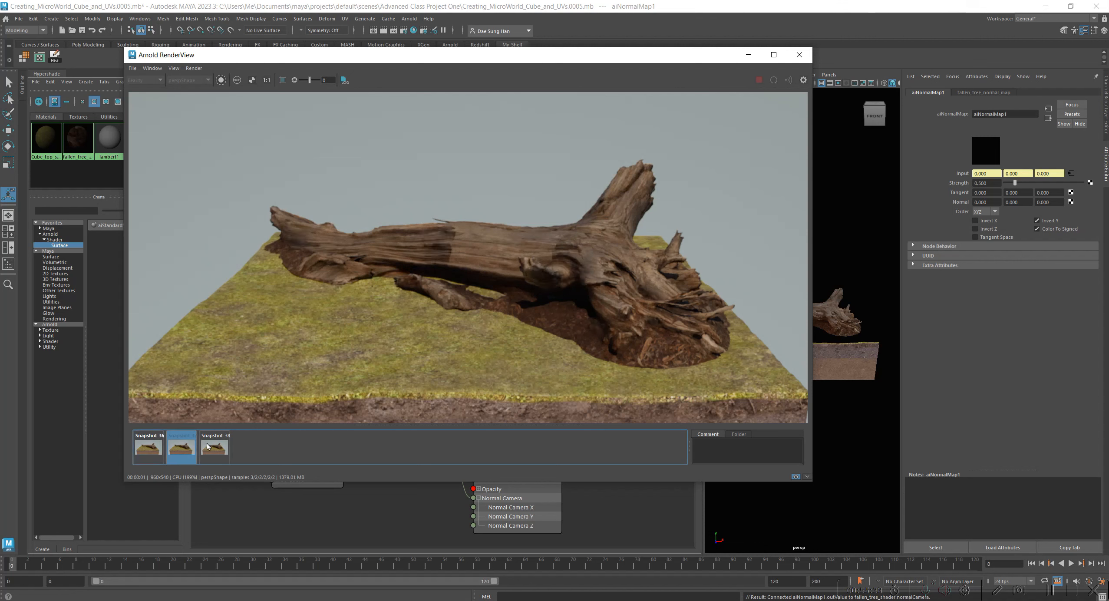
click(208, 446)
click(148, 449)
click(148, 450)
click(150, 450)
click(151, 451)
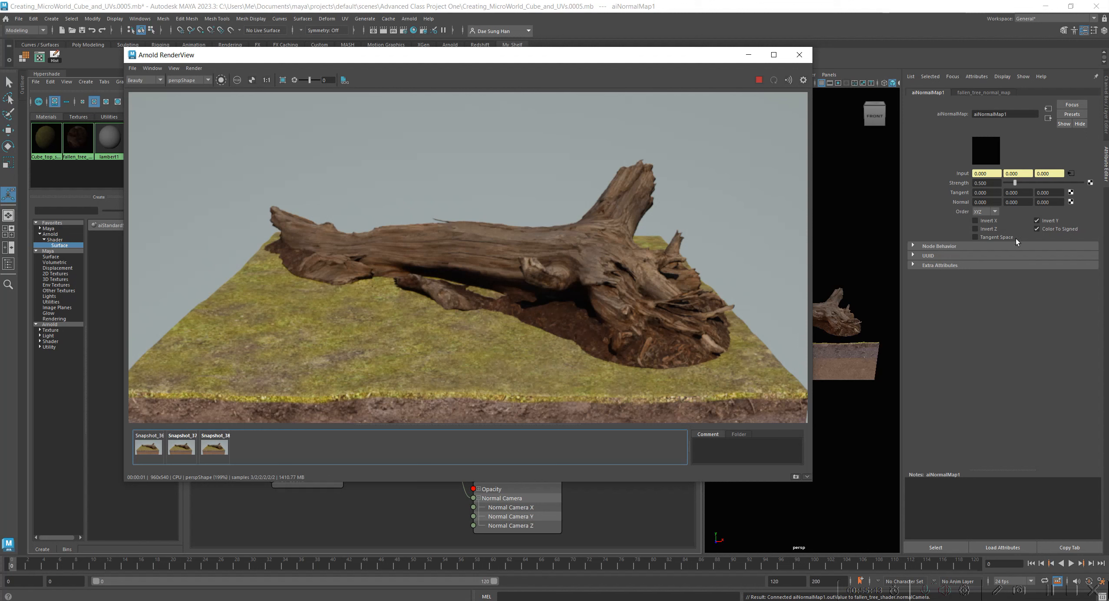
Turn off Invert Y and turn on Invert X on aiNormalMap1.
click(1037, 228)
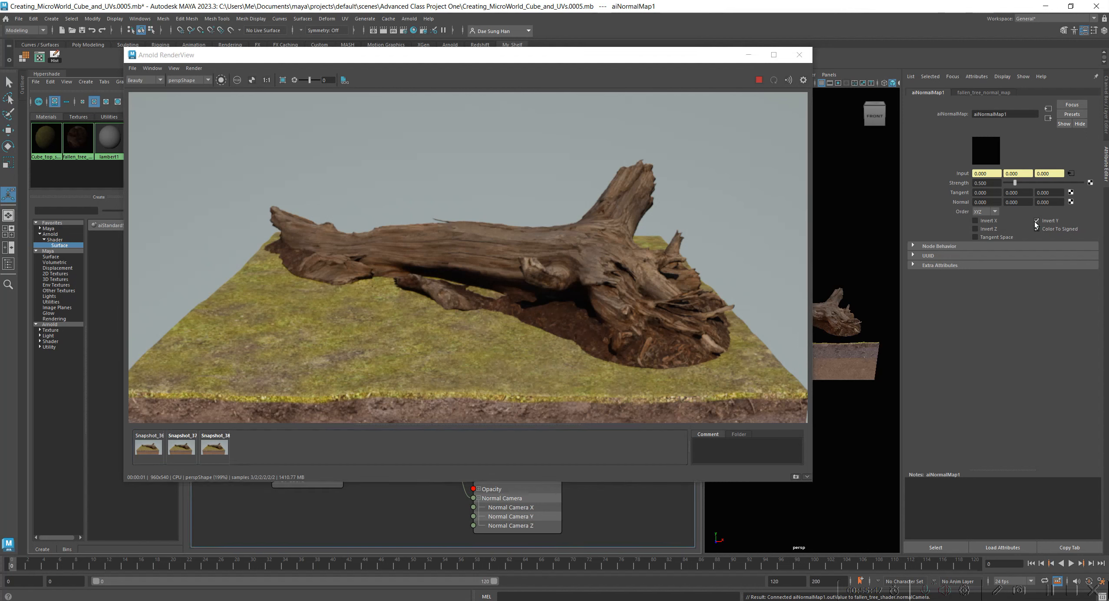
click(1036, 221)
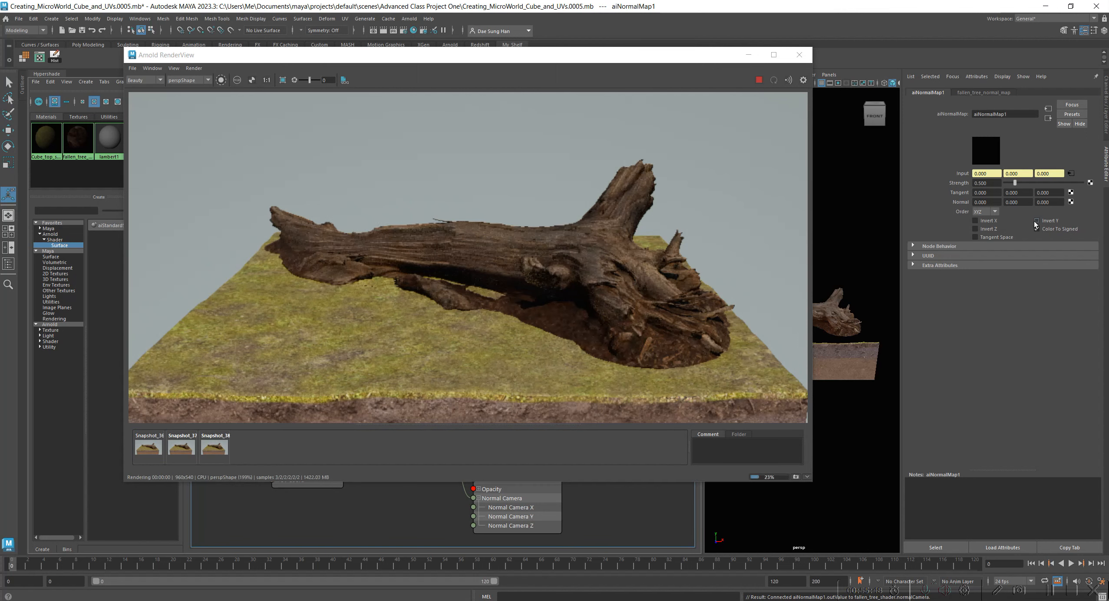
Turn off Invert X on aiNormalMap1, and briefly test Invert Z before switching it off again.
click(987, 222)
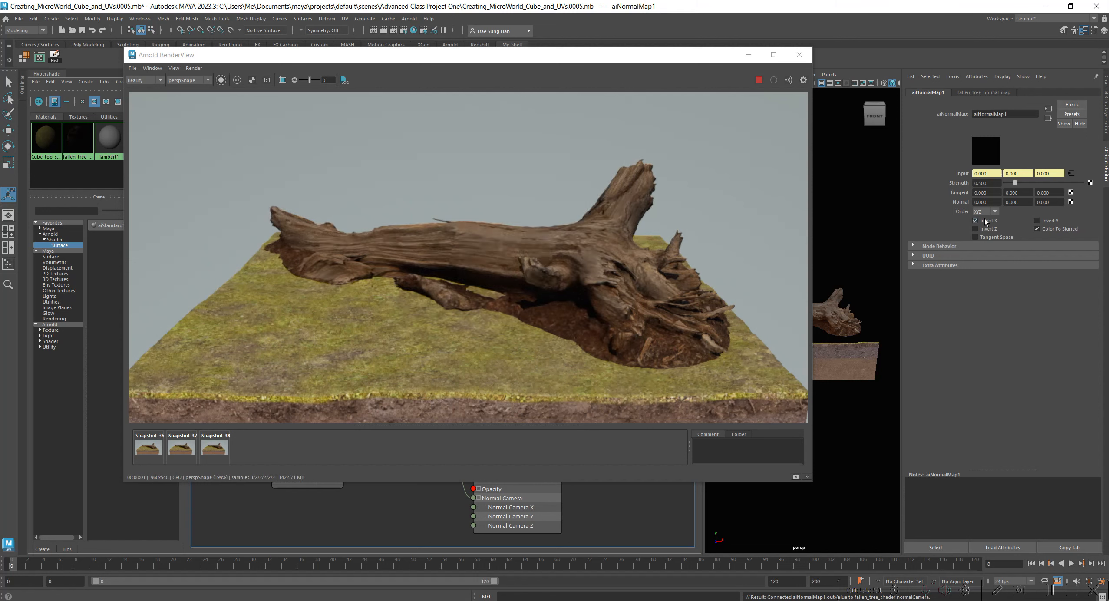
click(986, 221)
click(977, 230)
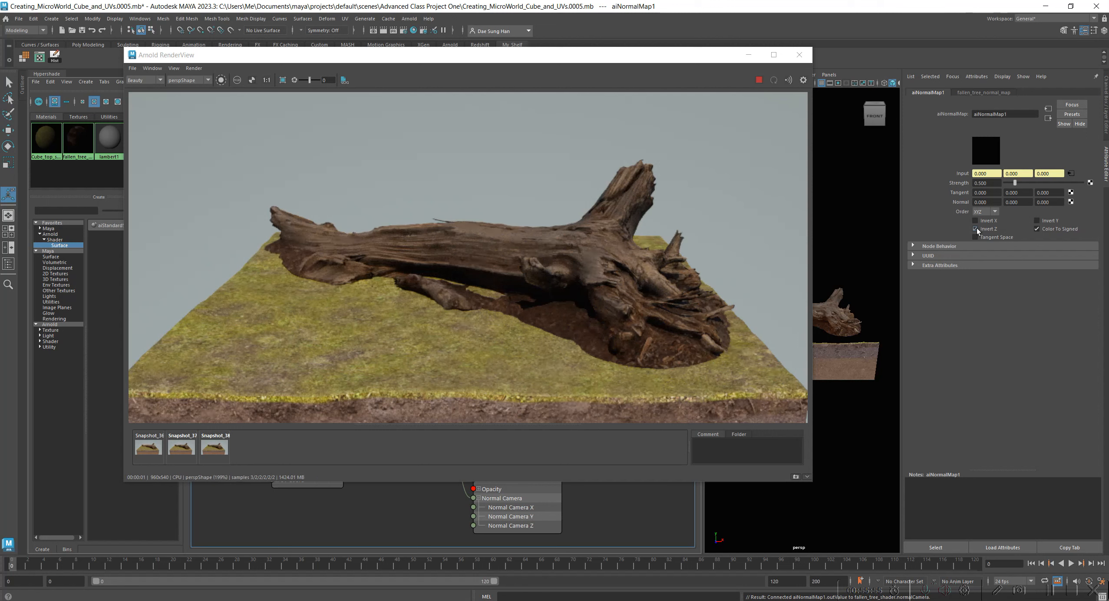
click(976, 228)
Briefly test Invert Y on aiNormalMap1, switch it off again, and turn off Color To Signed.
click(1043, 221)
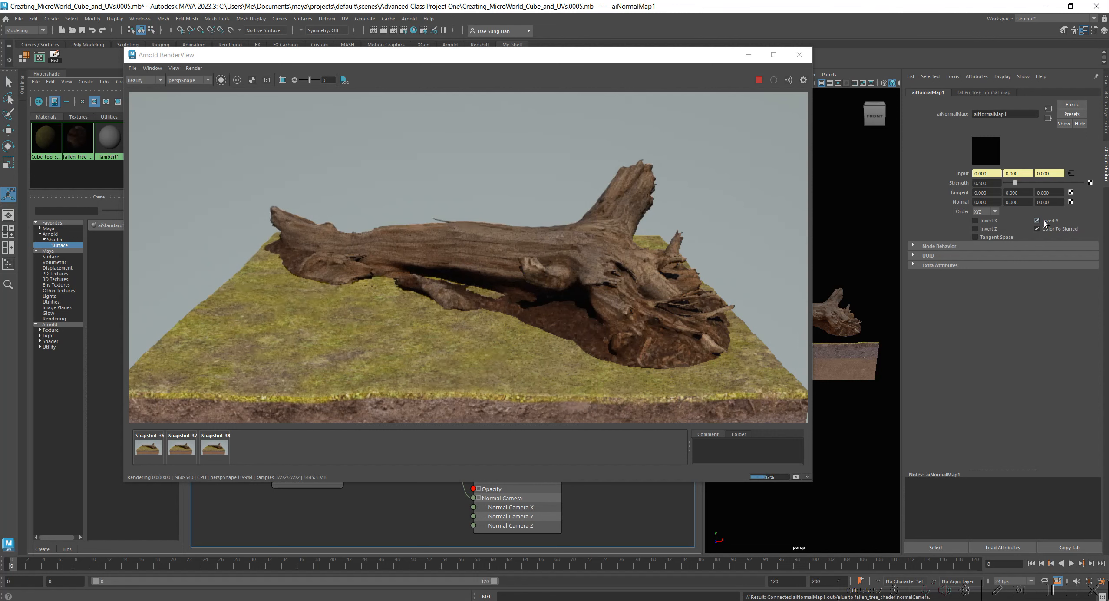
click(1044, 221)
click(1042, 229)
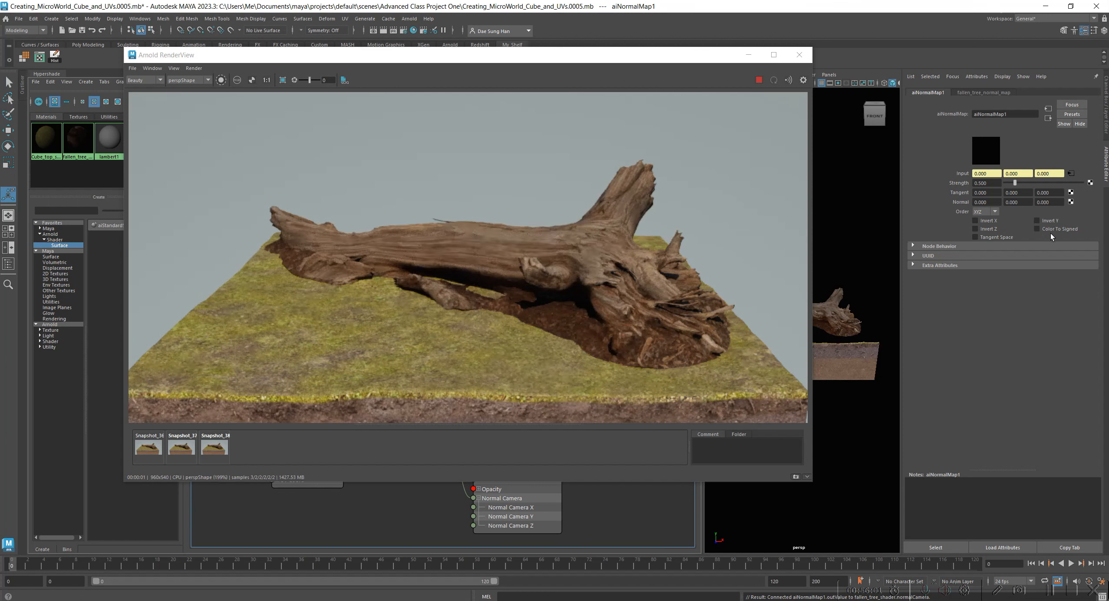
Compare the render without Color To Signed against the three stored snapshots, toggling repeatedly with the first one.
click(147, 453)
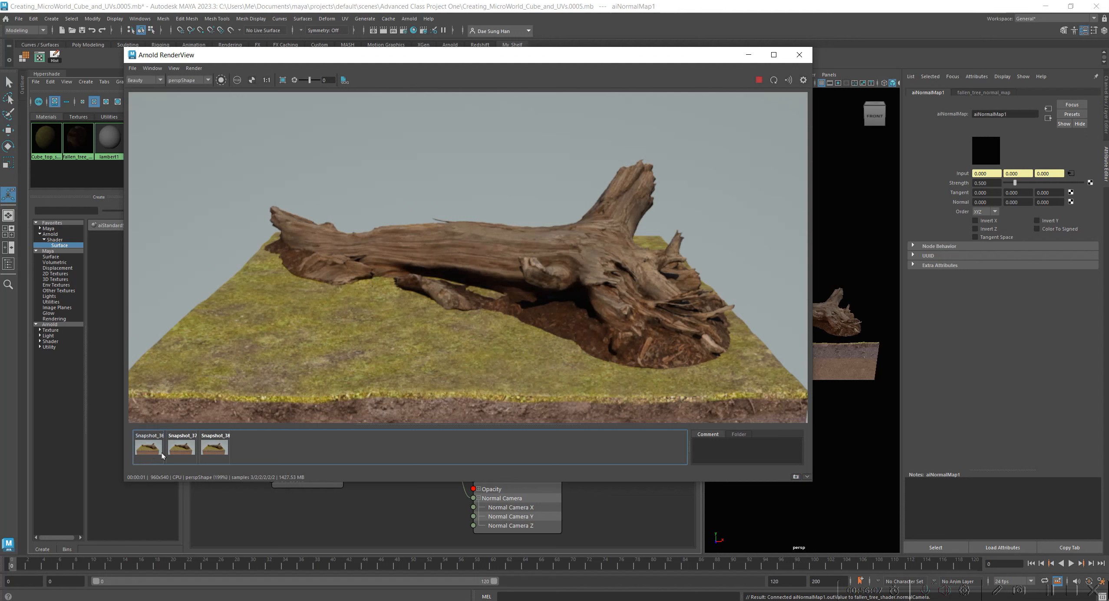
click(183, 453)
click(215, 452)
click(148, 452)
click(147, 453)
click(146, 453)
click(146, 453)
click(146, 452)
click(147, 452)
click(147, 452)
click(148, 451)
click(148, 452)
Set the strength of aiNormalMap1 to 1.
click(986, 183)
text(1)
key(Return)
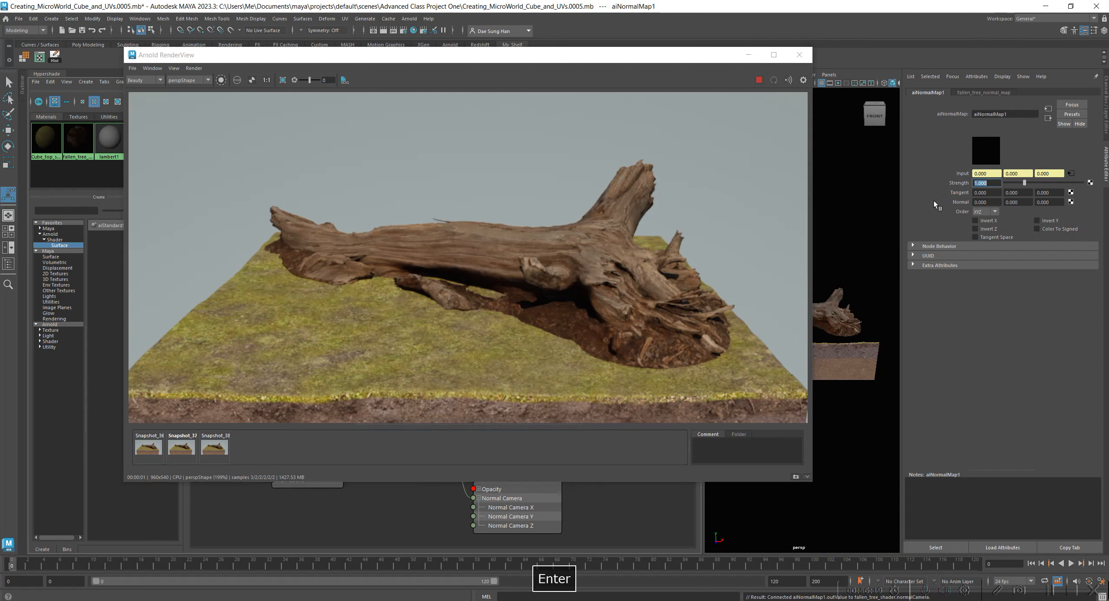
Compare the strength 1 render of the whole fallen tree with the stored snapshots, mainly the first one.
click(158, 455)
click(156, 453)
click(156, 454)
click(156, 453)
click(156, 453)
click(156, 453)
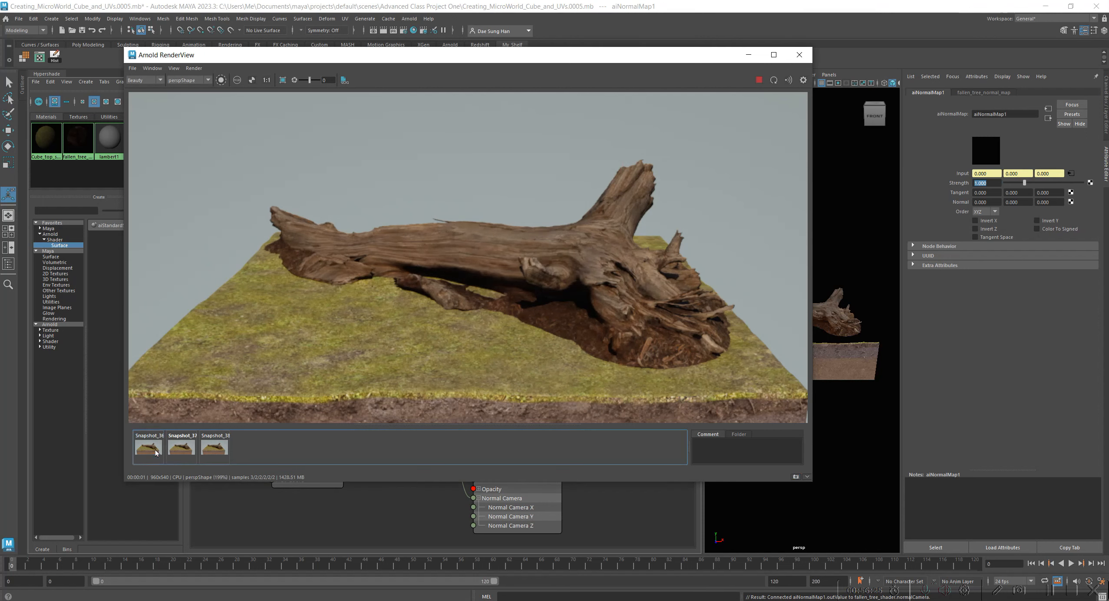
click(187, 451)
click(221, 448)
click(156, 453)
click(155, 453)
click(153, 453)
click(153, 452)
click(153, 452)
click(153, 453)
Examine the root end of the fallen tree up close, toggling between the current render and the first snapshot.
scroll(608, 209, up, 3)
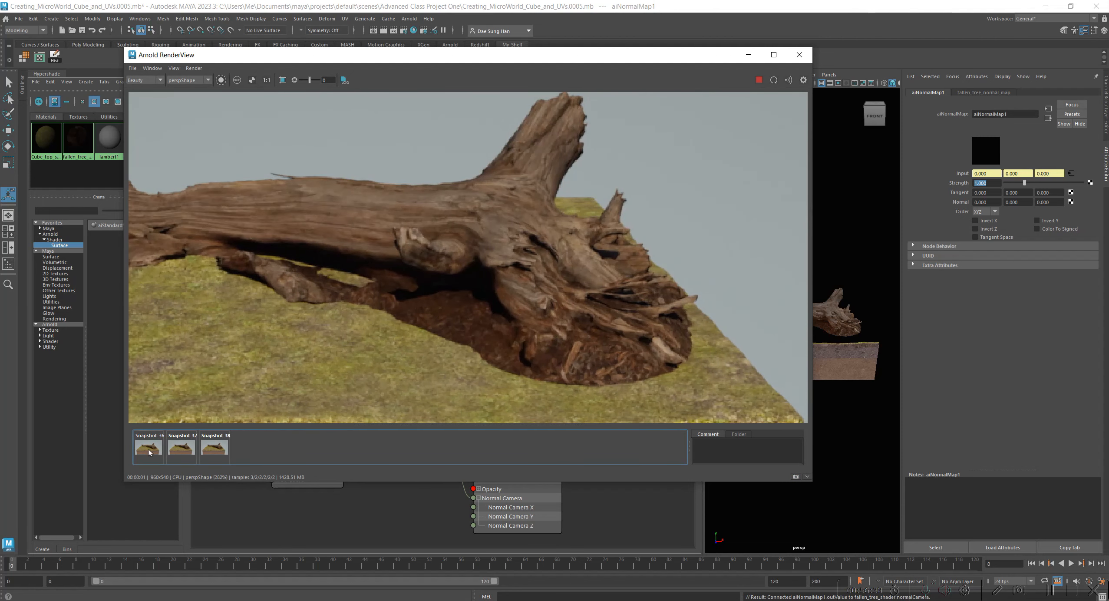
click(149, 451)
click(150, 451)
click(149, 451)
click(150, 451)
click(149, 451)
click(149, 451)
click(150, 451)
click(150, 450)
click(150, 449)
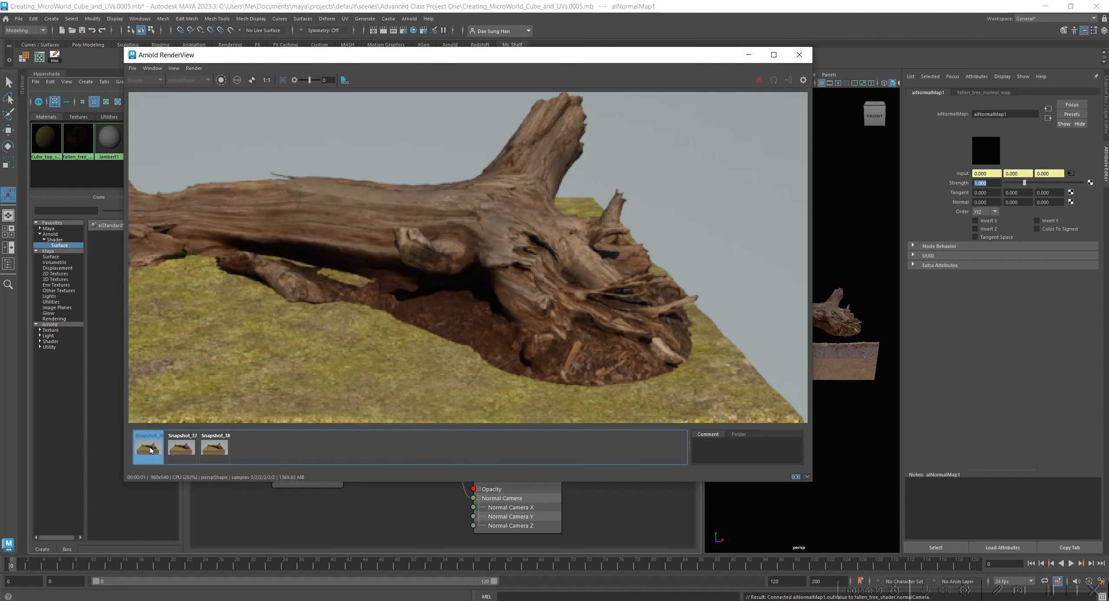
click(151, 448)
Compare the trunk's bark detail up close, and again the whole tree, between the current render and the first snapshot.
middle_drag(277, 288, 456, 356)
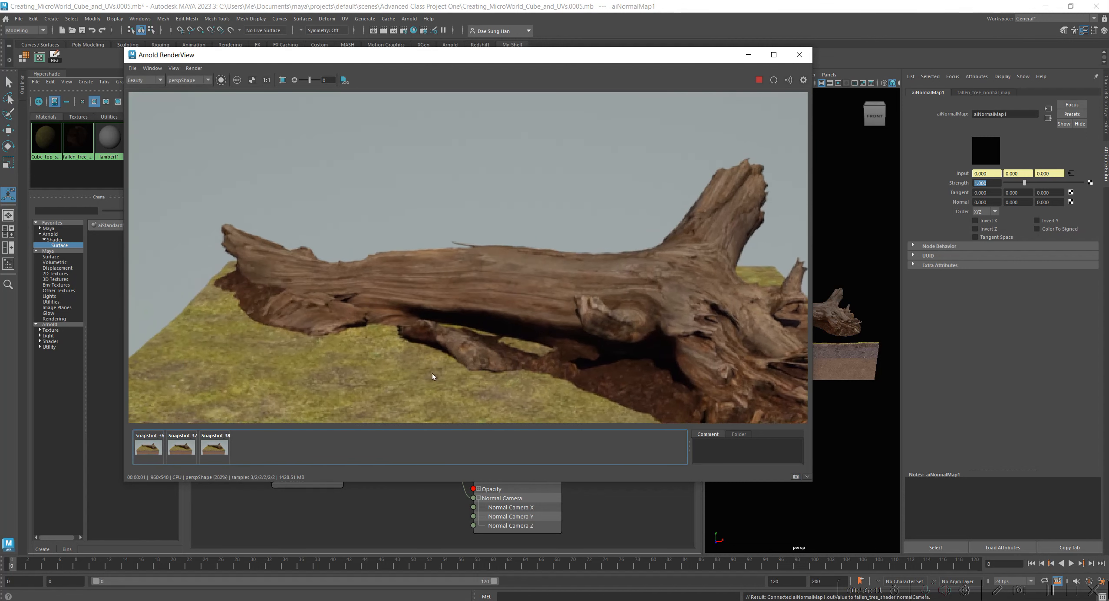
click(147, 444)
click(147, 444)
click(147, 445)
click(147, 445)
click(147, 445)
click(148, 445)
click(149, 445)
click(148, 444)
click(148, 444)
click(148, 444)
click(148, 444)
click(148, 444)
scroll(353, 350, down, 2)
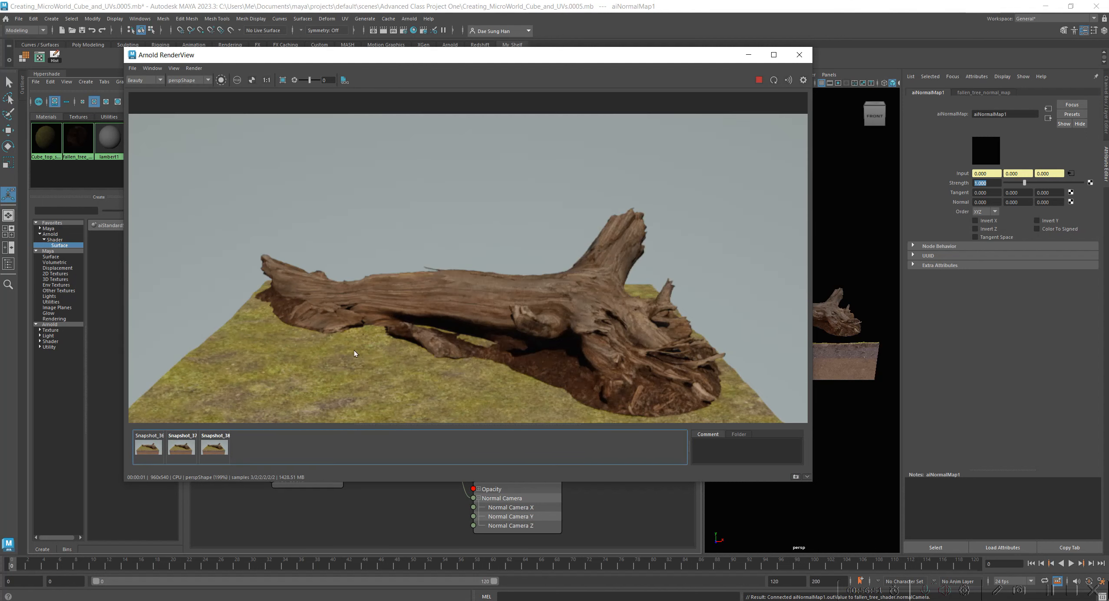
middle_drag(416, 358, 382, 328)
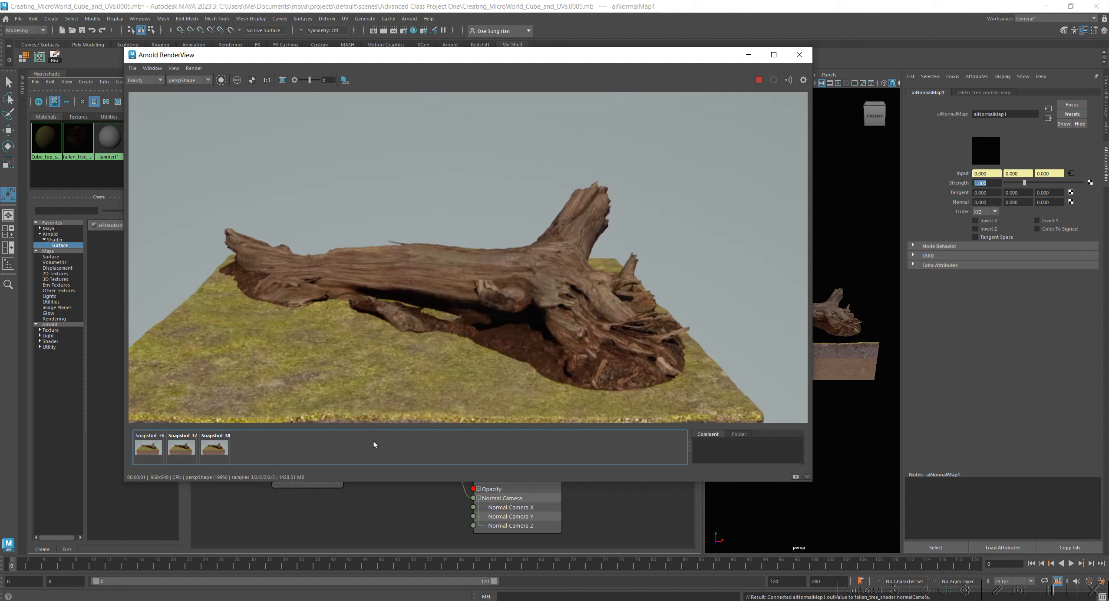
click(147, 450)
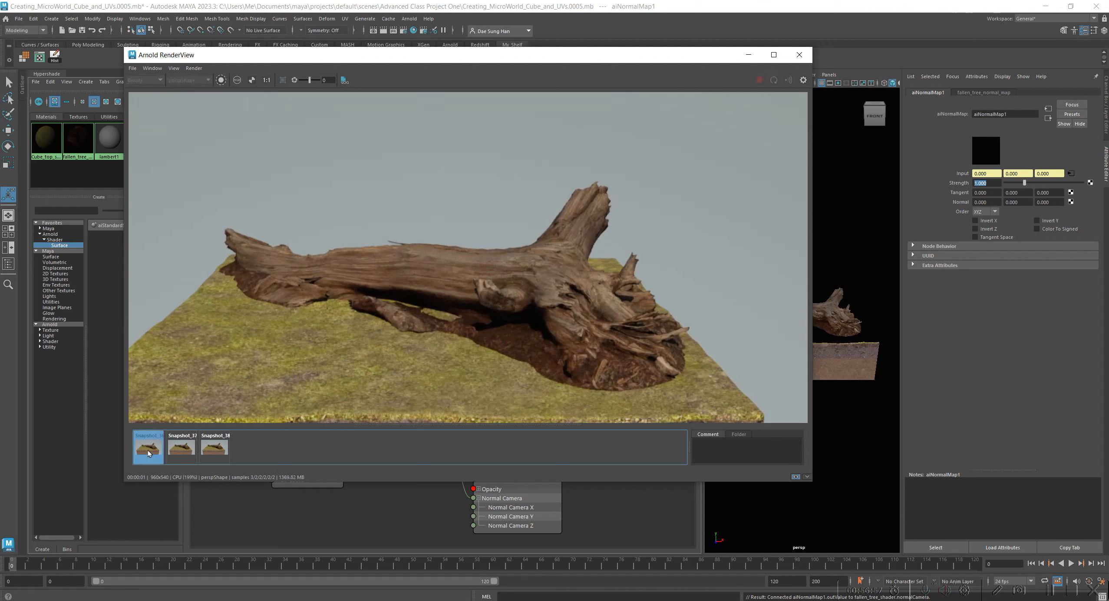
click(148, 450)
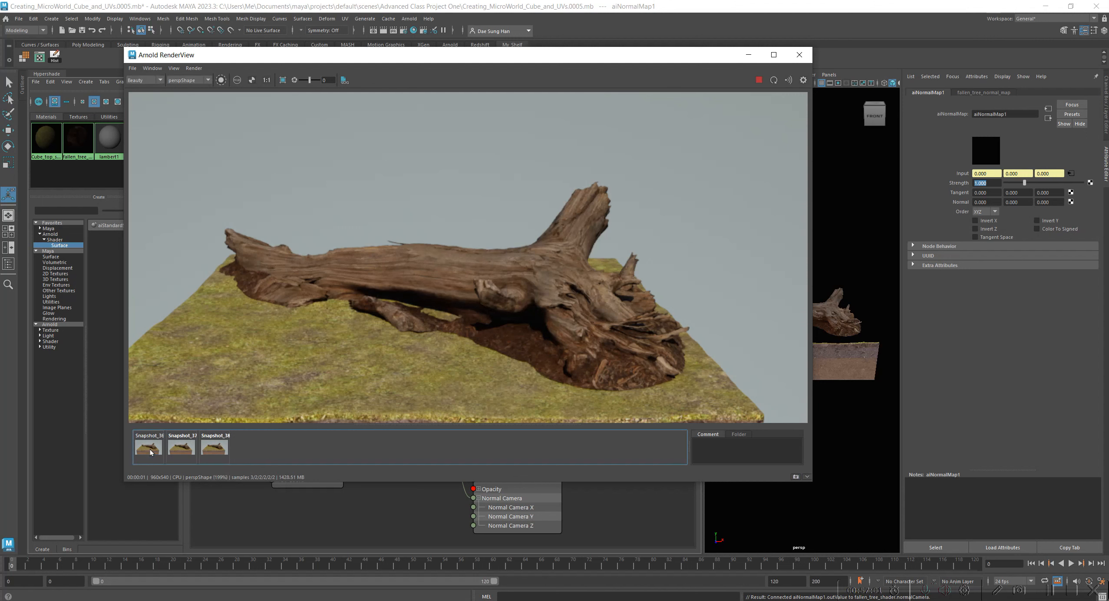
Delete the second and third snapshots from the render view, keeping only the first.
click(193, 448)
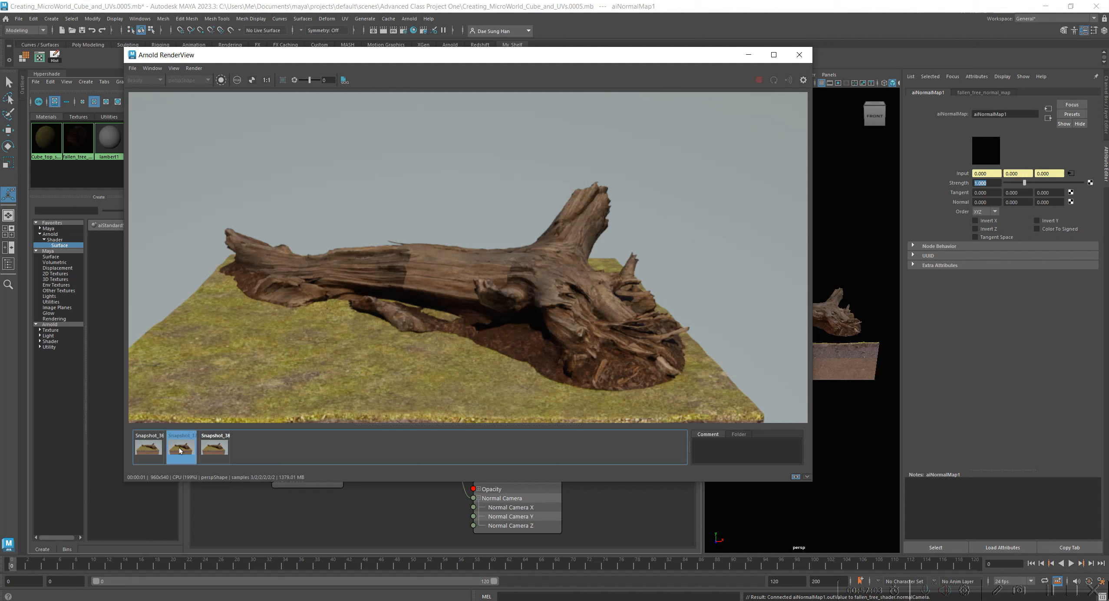
key(Delete)
key(Delete)
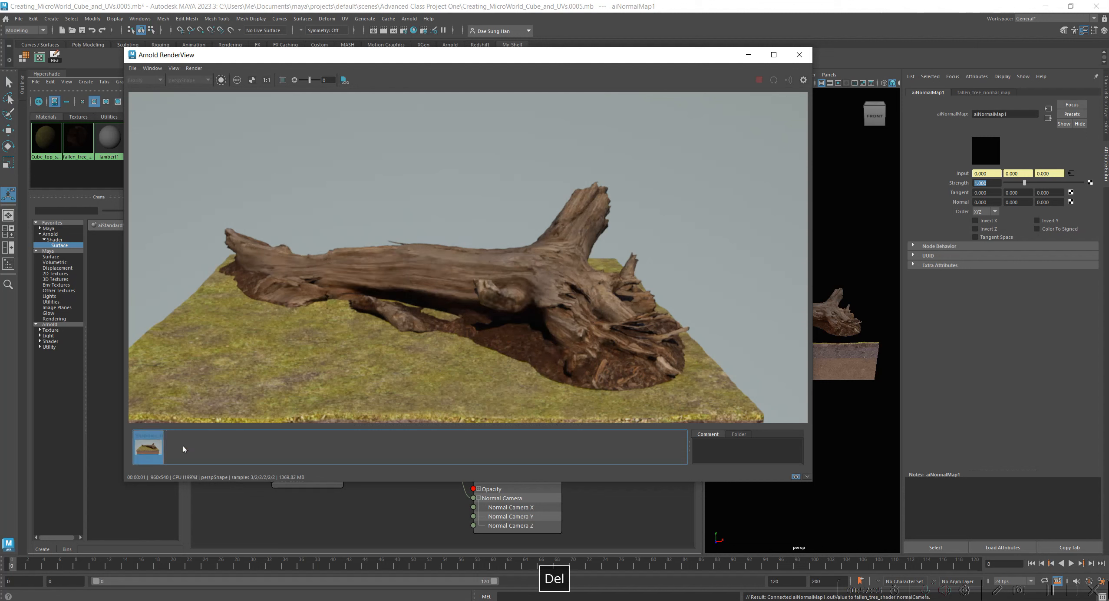
Store the strength 1 render as a new snapshot beside the first one and view it.
click(147, 451)
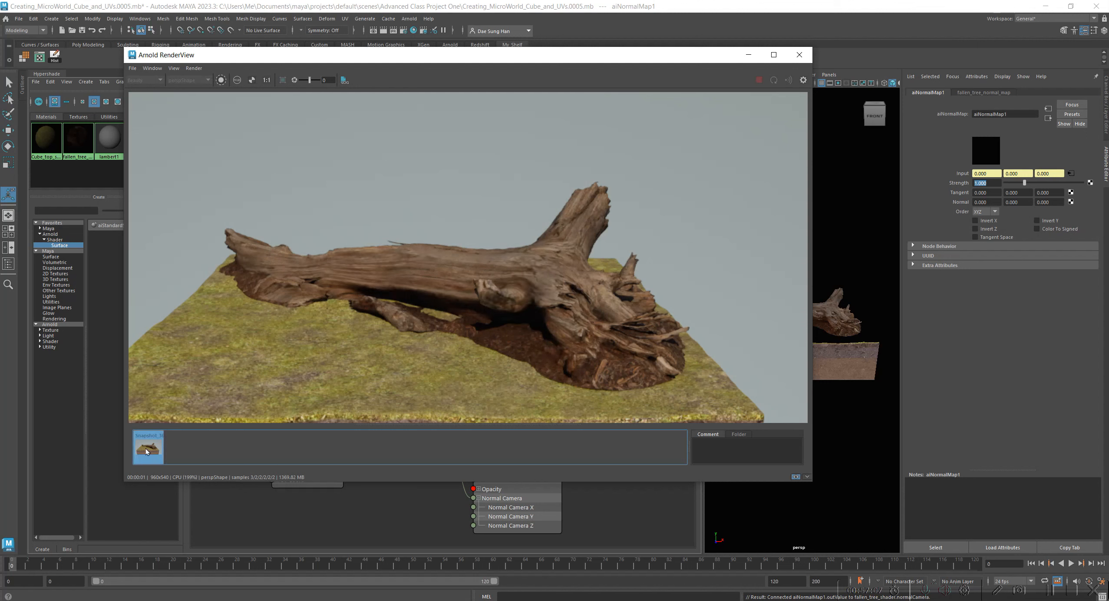
click(147, 452)
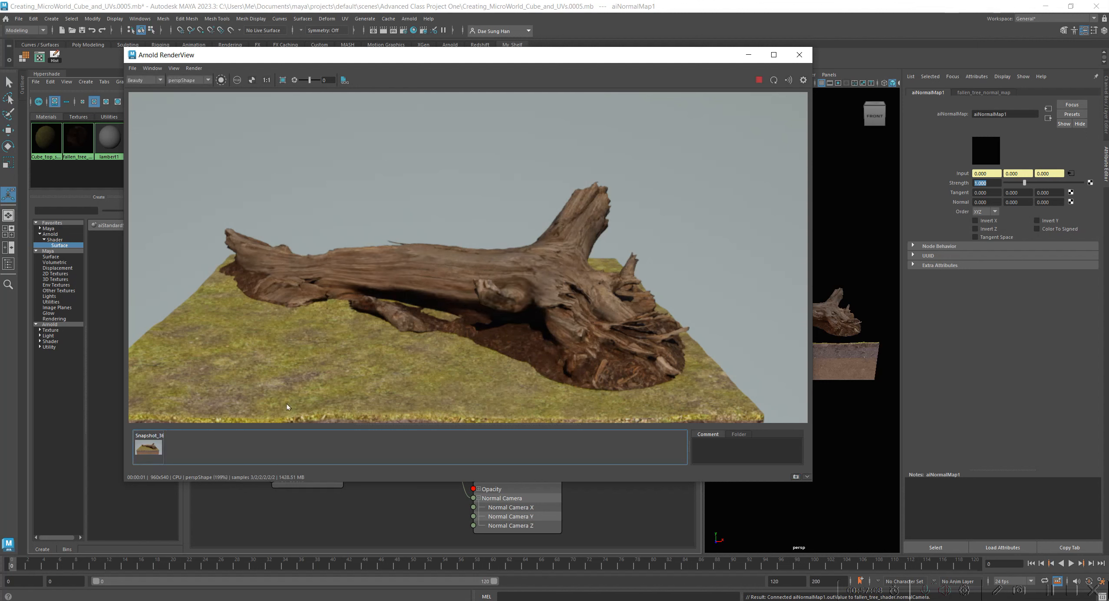
click(797, 476)
click(182, 446)
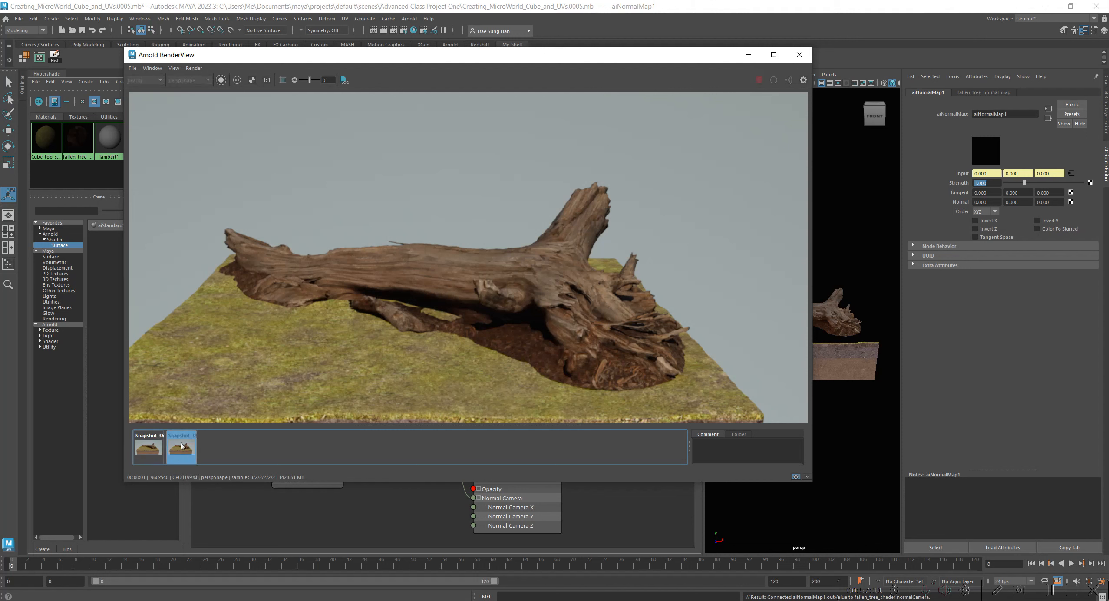
click(182, 446)
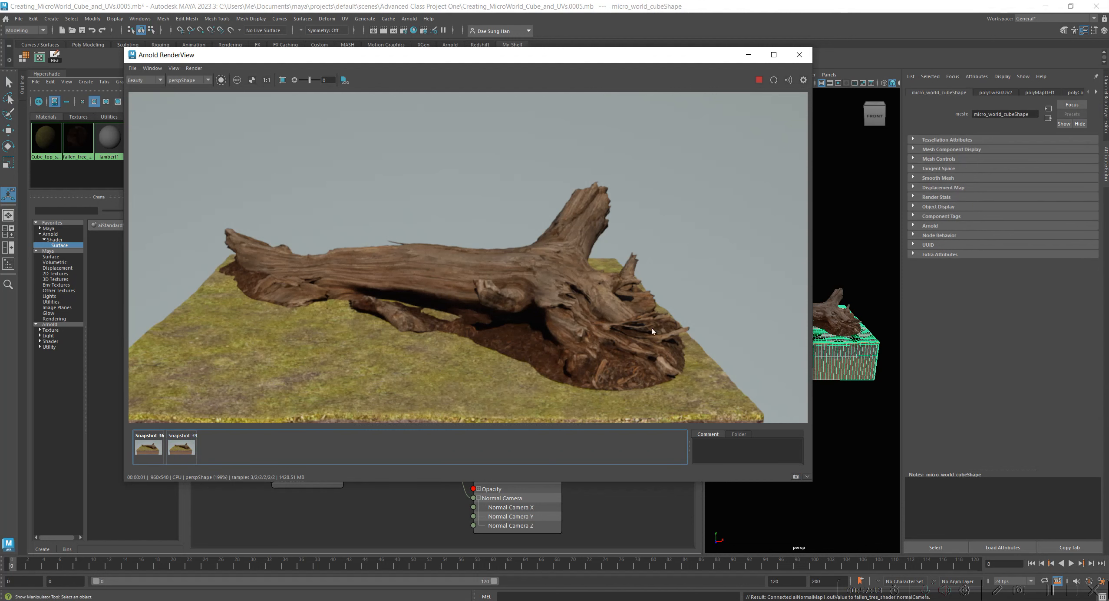
Reopen the aiNormalMap1 attributes through fallen_tree_shader's bump mapping and check the two stored snapshots.
click(548, 495)
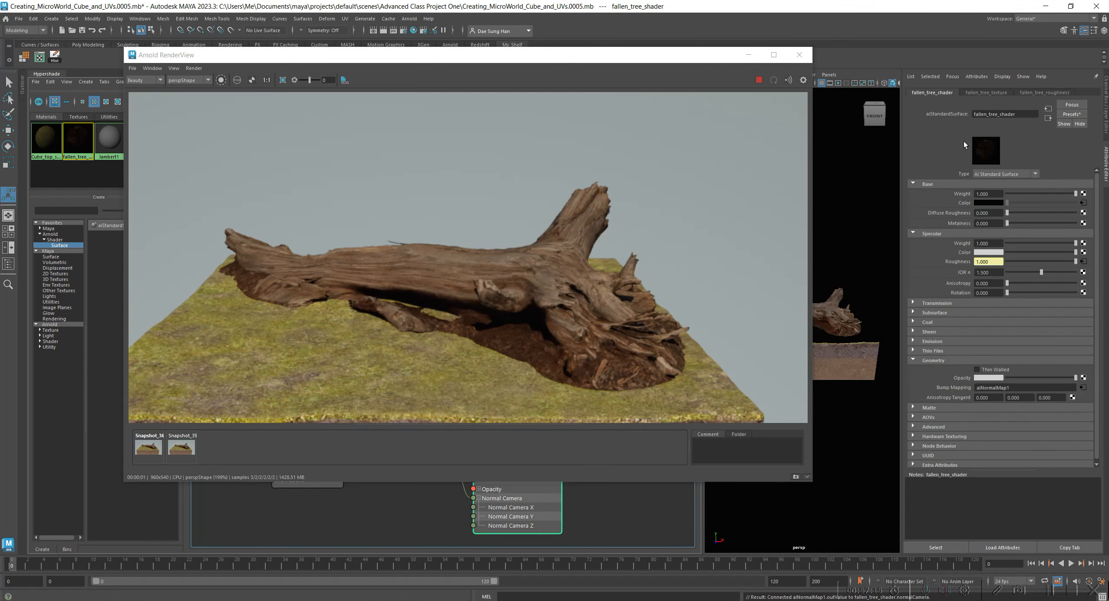
click(1083, 387)
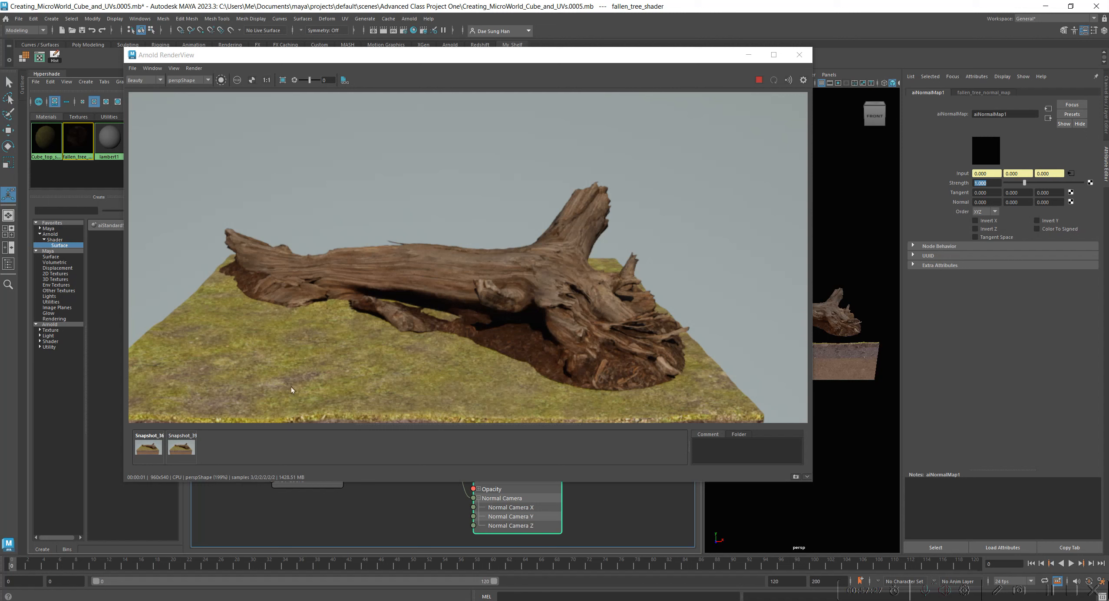
click(152, 448)
click(177, 442)
click(178, 443)
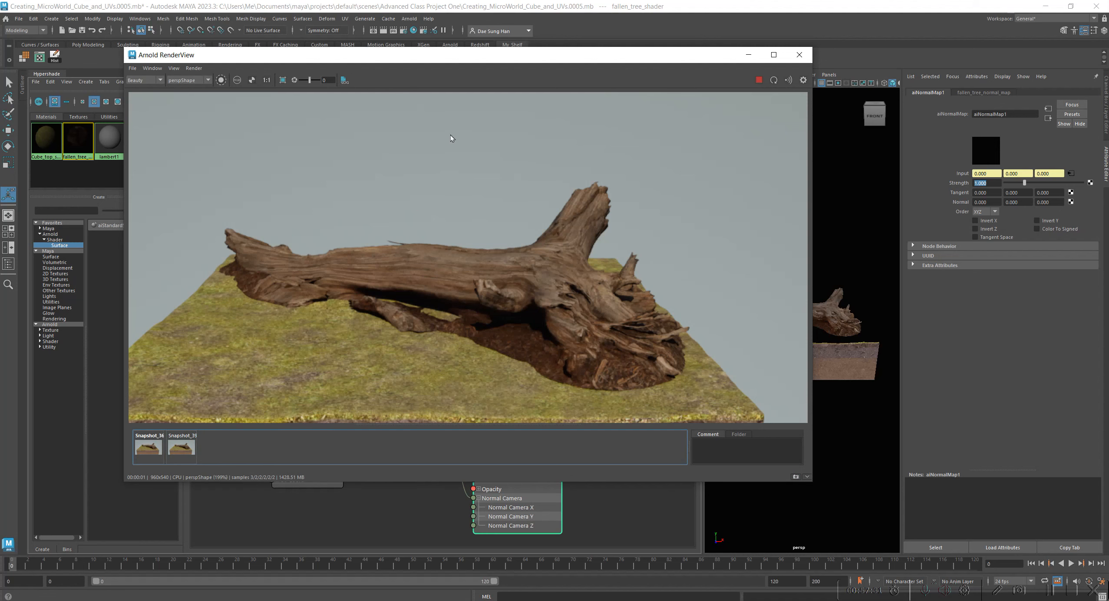
Move the render window out of the way and select the aiNormalMap1 node in the shader graph, repositioning it slightly.
drag(530, 52, 0, 93)
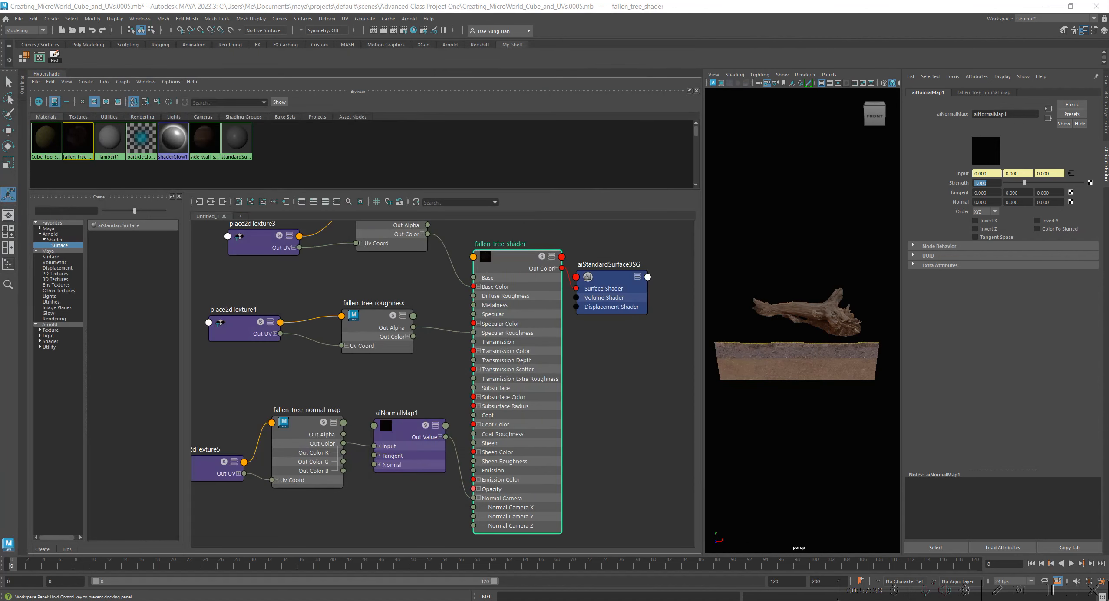
drag(0, 178, 582, 129)
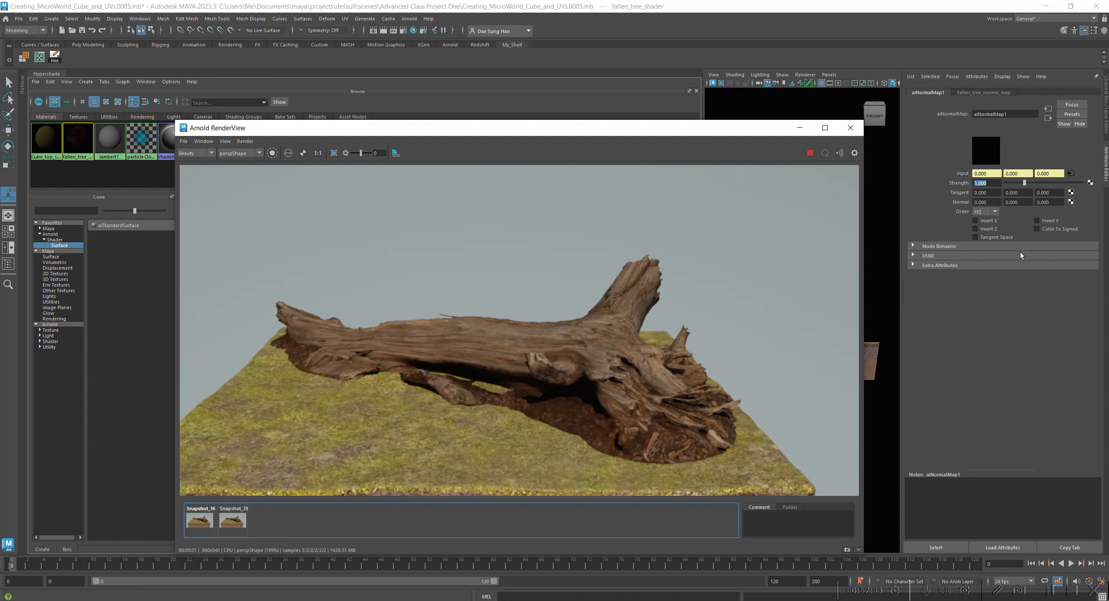
drag(740, 130, 0, 81)
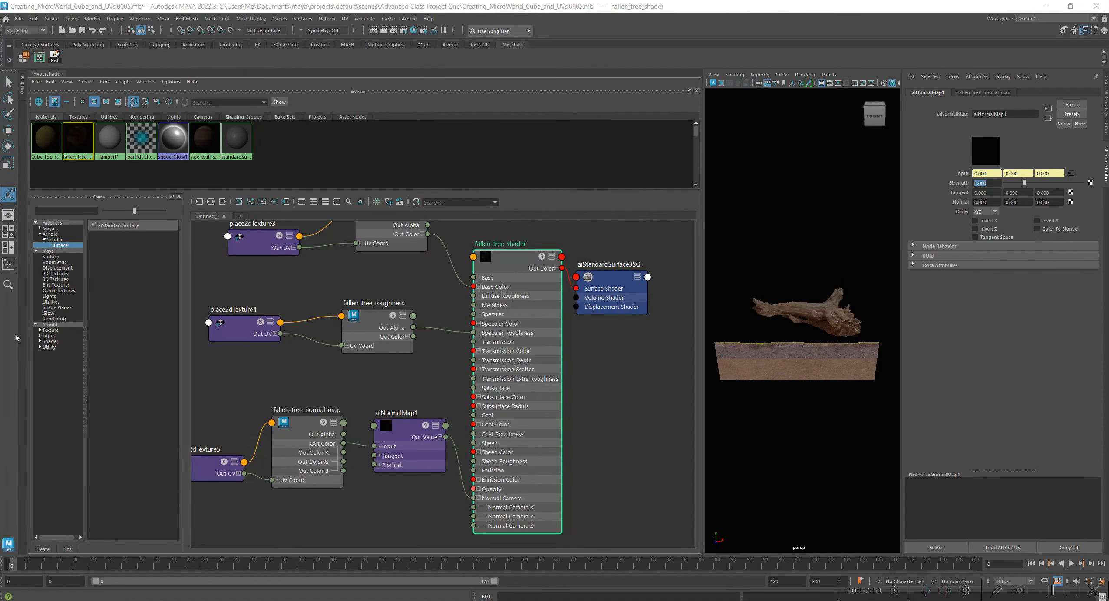
click(426, 401)
alt+middle_drag(376, 401, 449, 403)
mouse_move(491, 427)
mouse_down()
mouse_move(489, 414)
mouse_move(470, 423)
mouse_up()
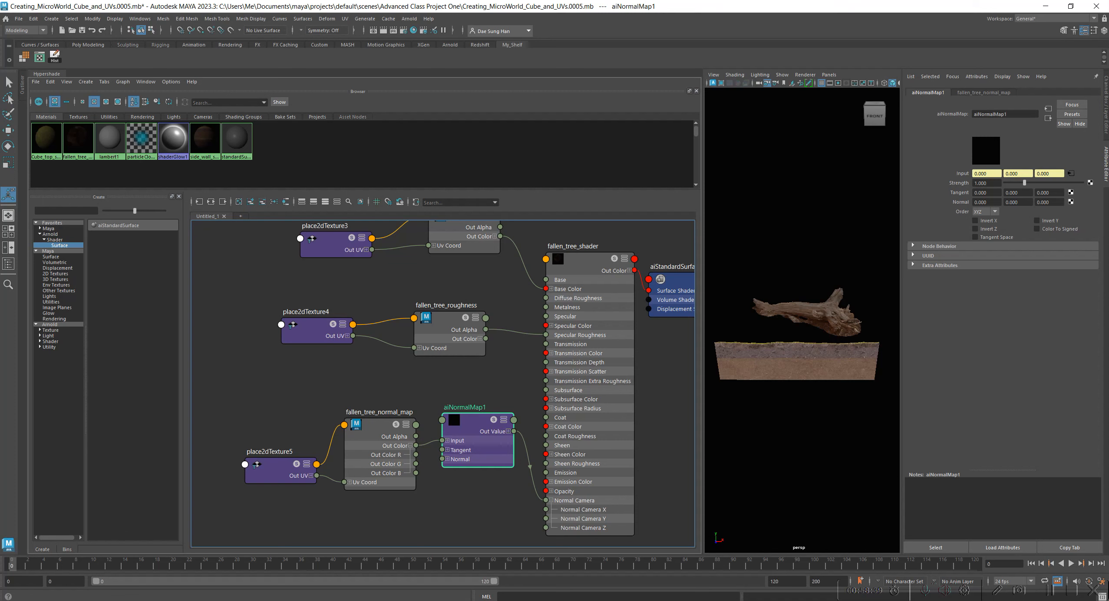
Bring the render window back to compare the two stored snapshots, and hide it again.
drag(0, 269, 710, 130)
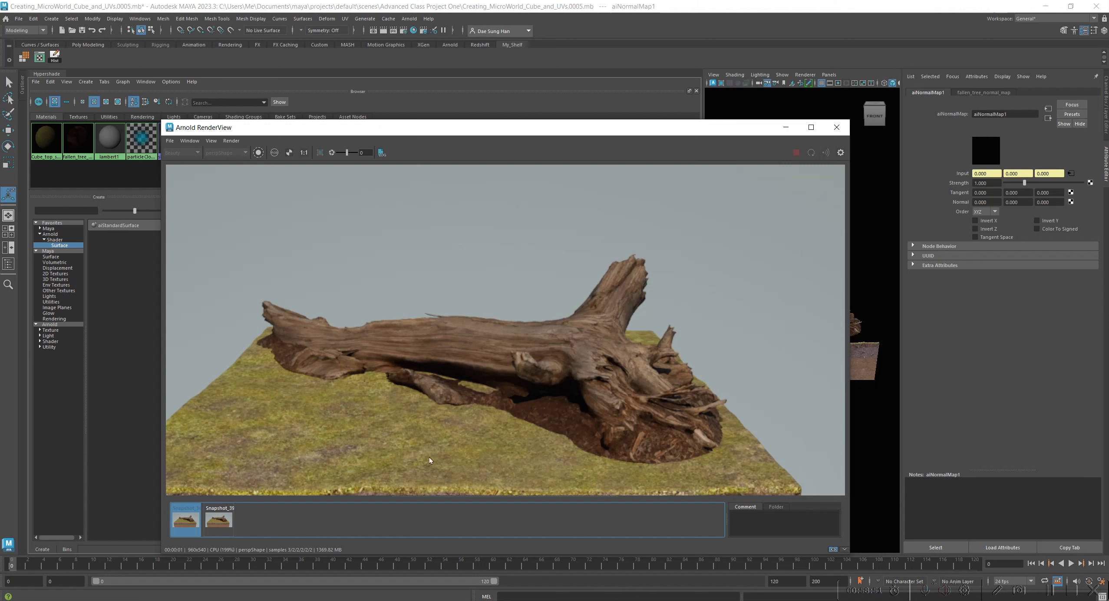
click(213, 522)
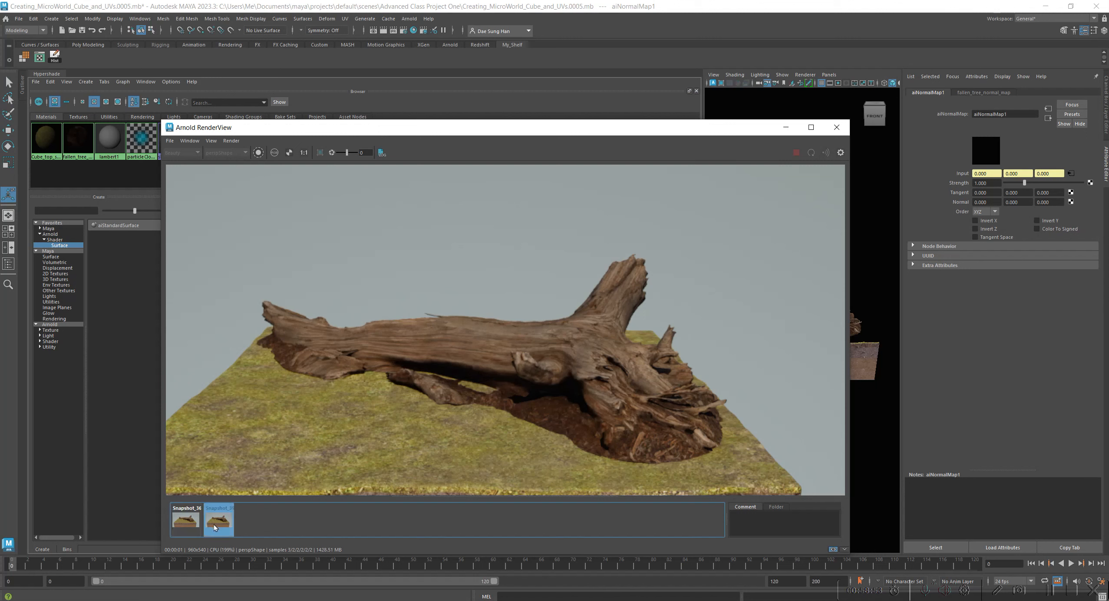
click(190, 525)
click(218, 530)
click(785, 127)
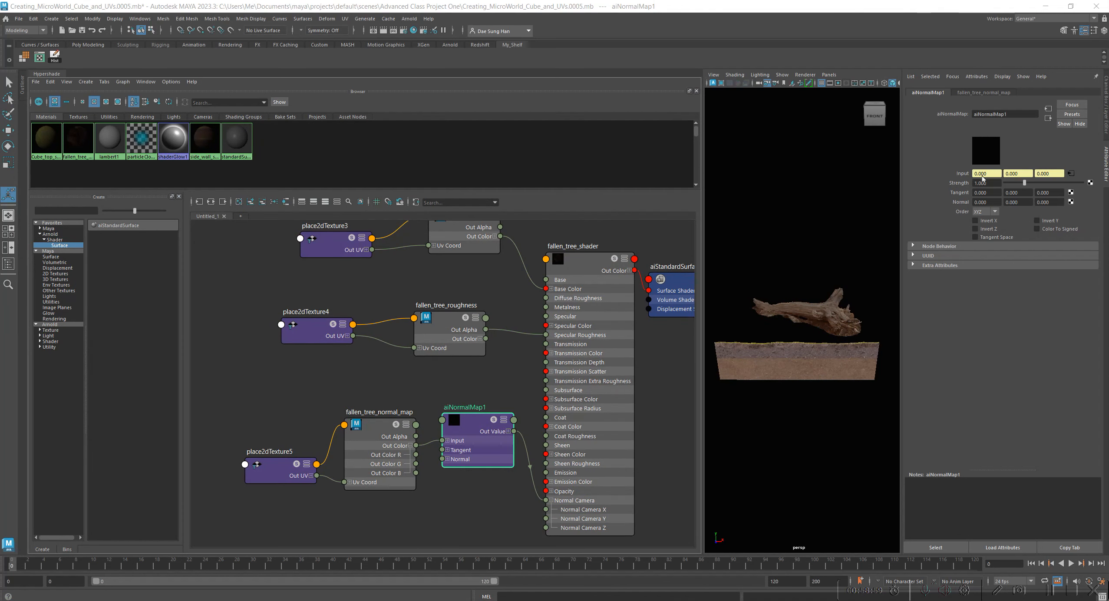
Set the strength of aiNormalMap1 to 0.5.
click(997, 184)
text(.5)
key(Return)
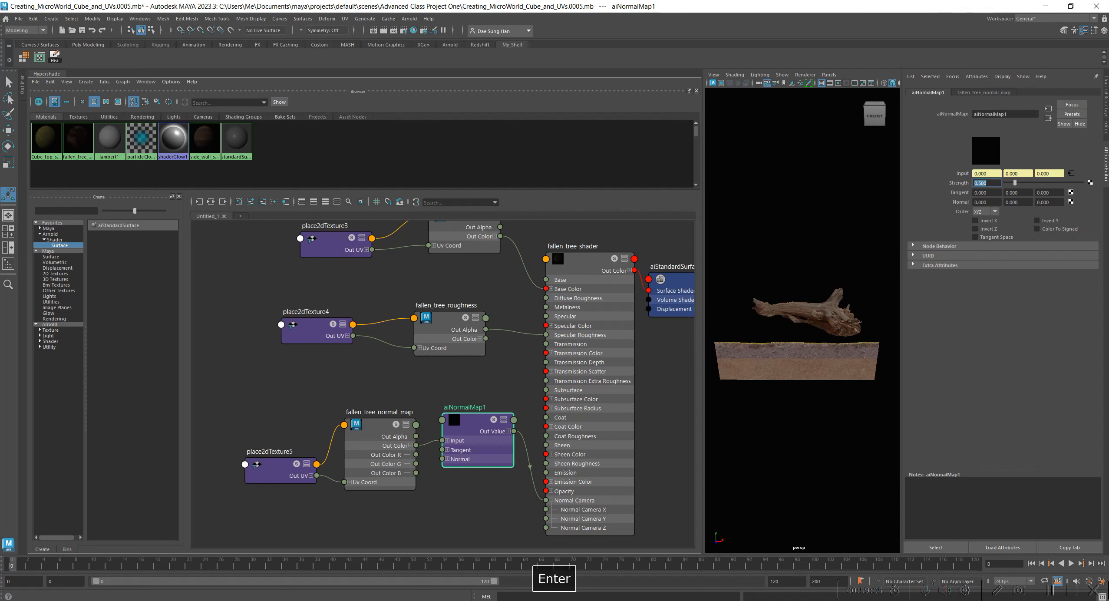
Bring the render window back and store the strength 0.5 render as a third snapshot.
drag(0, 195, 486, 107)
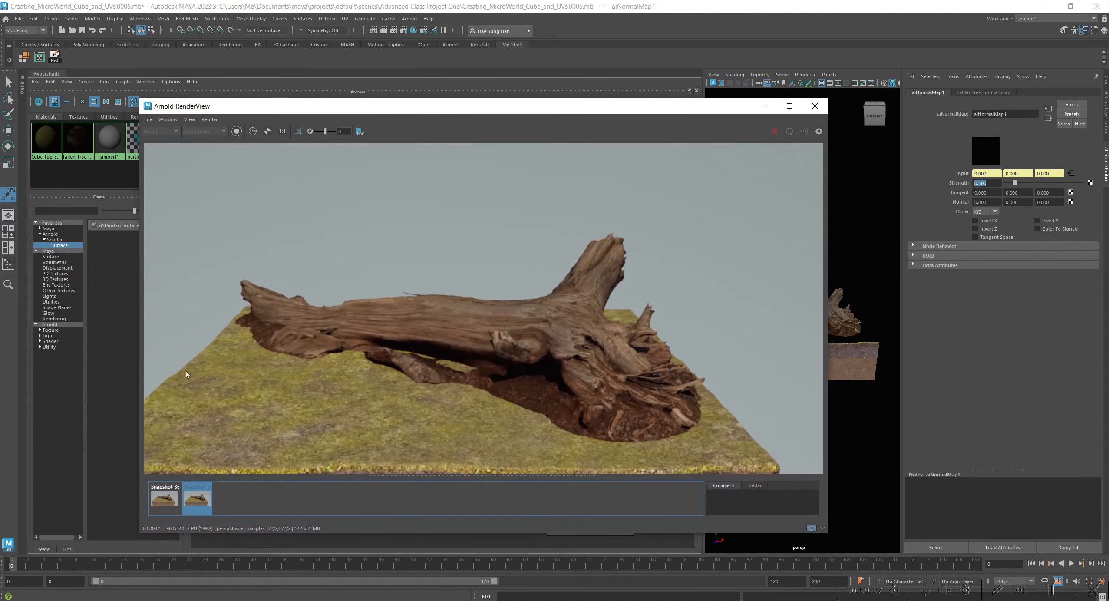
click(197, 513)
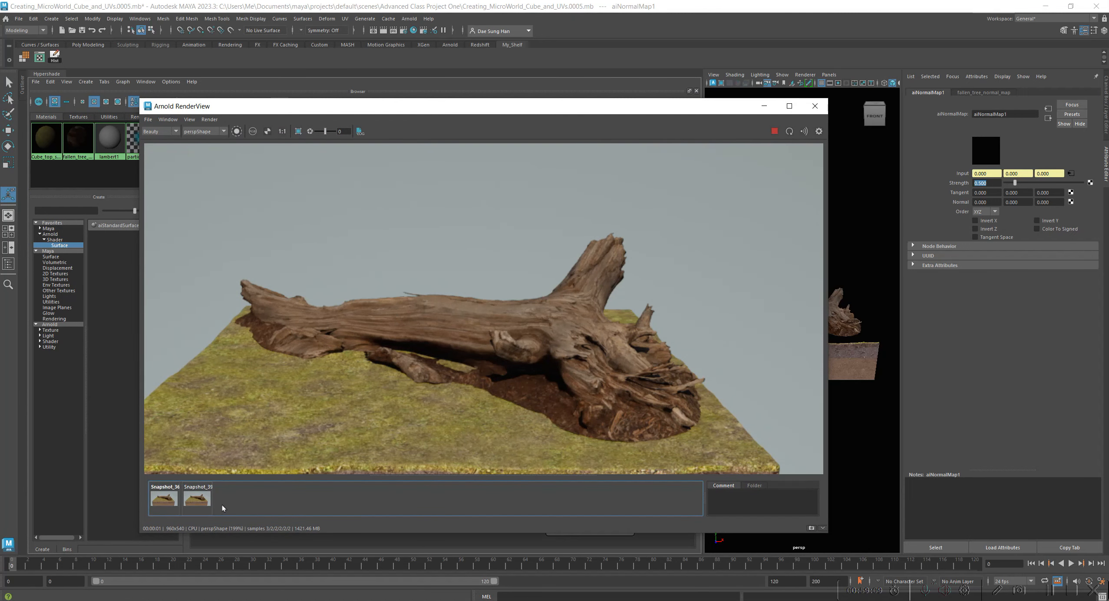
click(811, 528)
View the three stored snapshots of the fallen tree in turn to compare their bark detail.
click(164, 500)
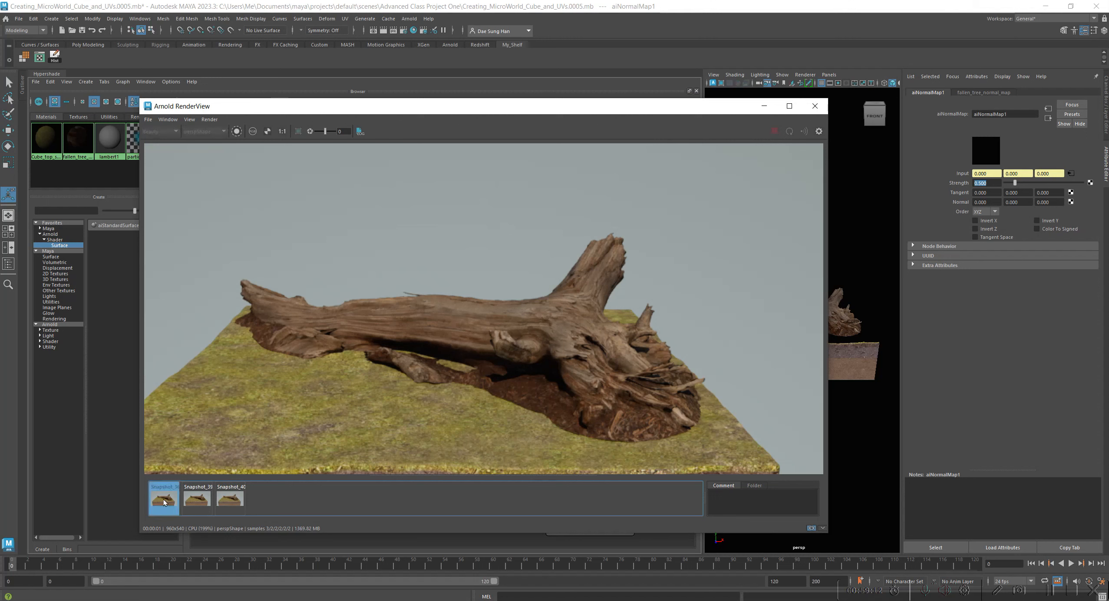
click(202, 499)
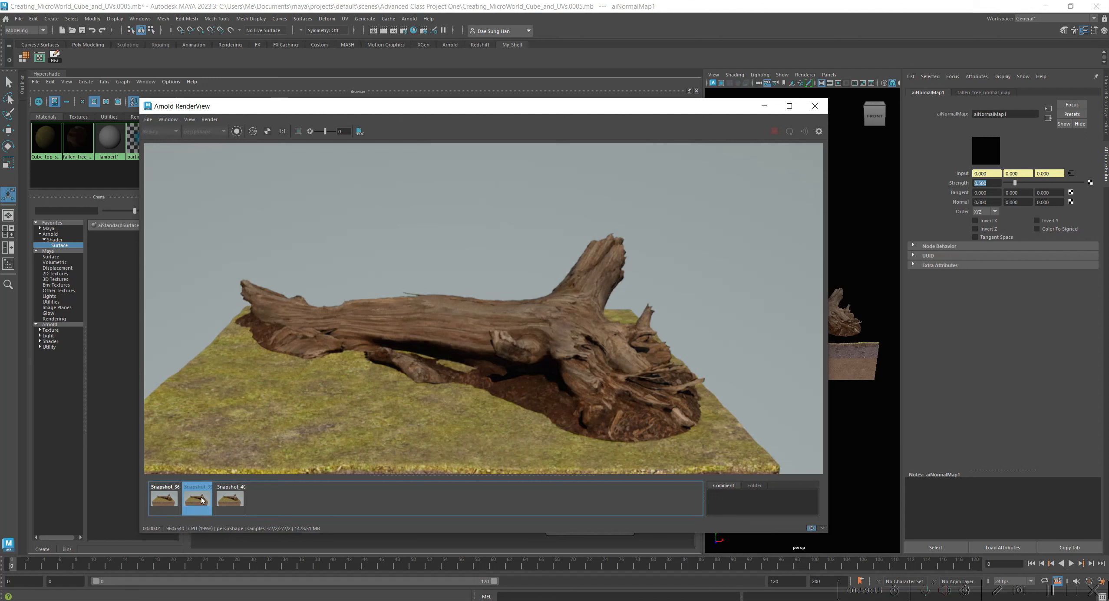
click(236, 498)
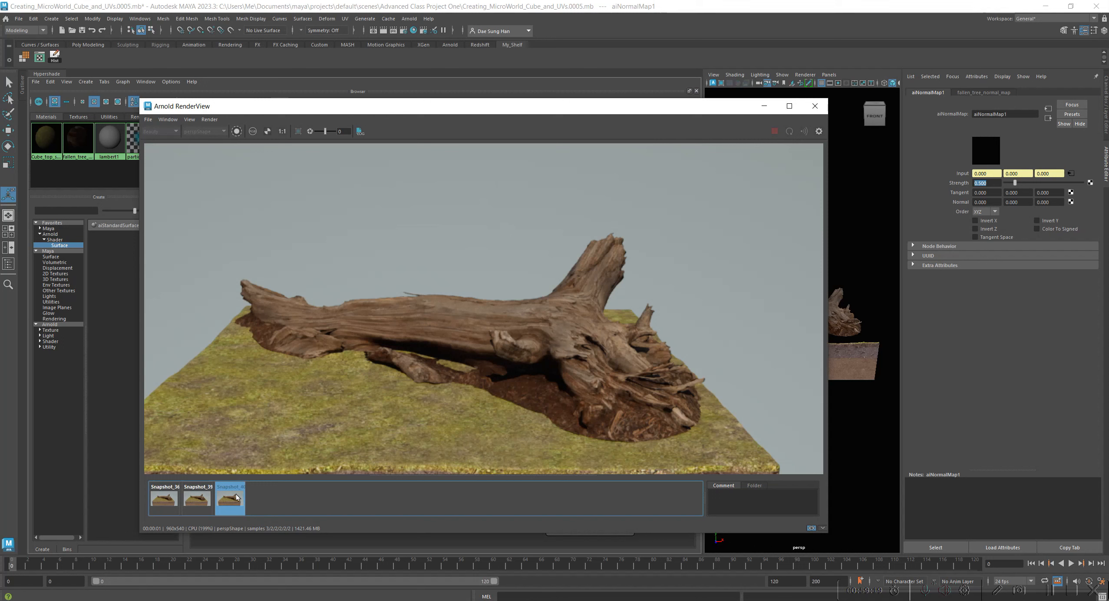
click(236, 498)
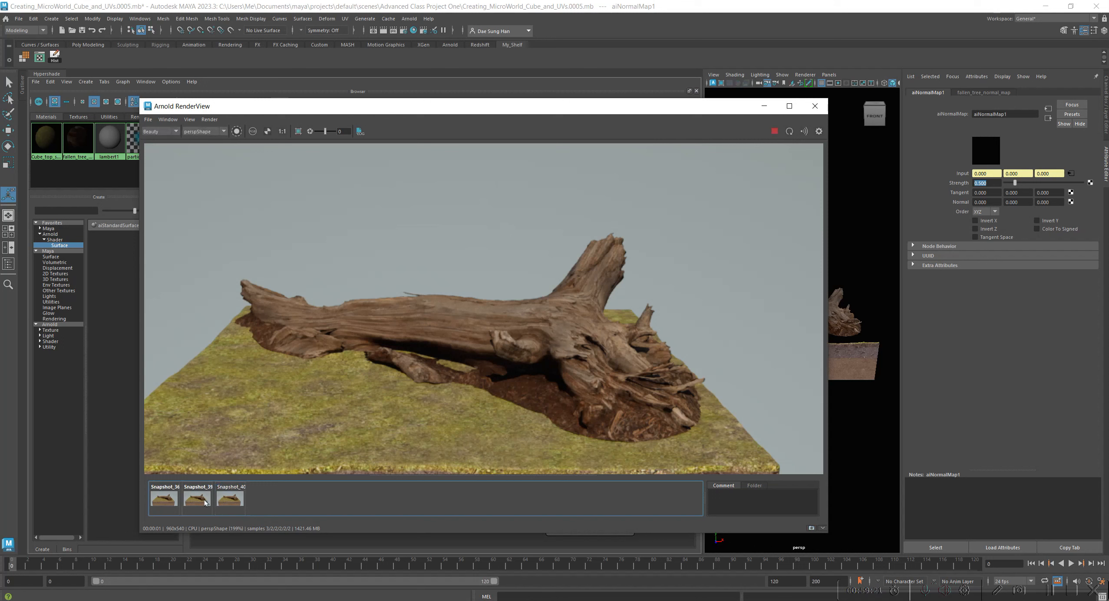
click(161, 498)
click(160, 498)
click(160, 498)
click(160, 498)
click(160, 498)
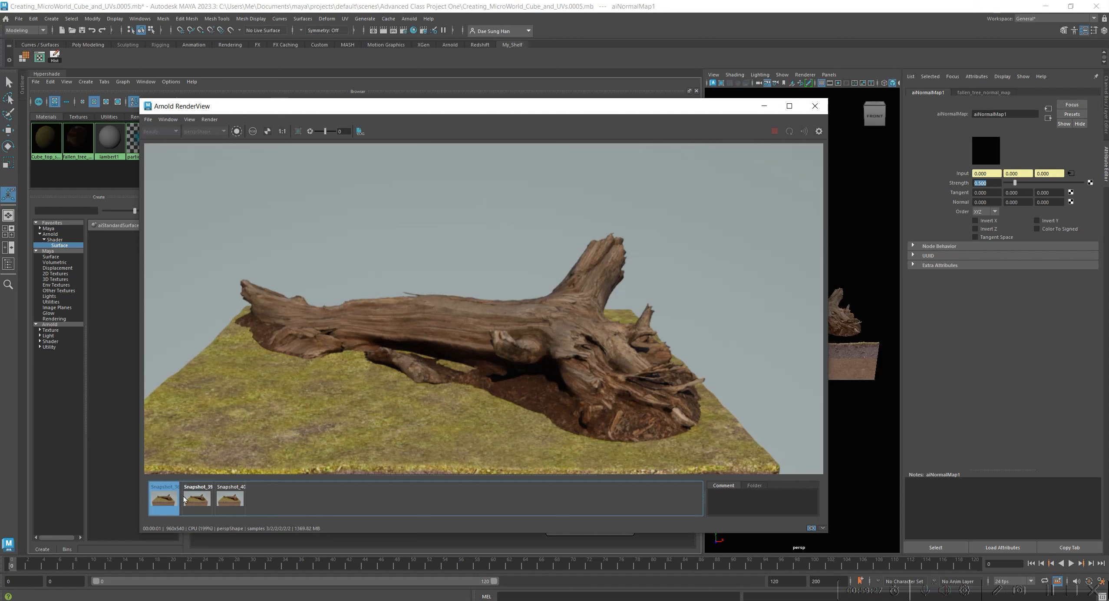
click(199, 499)
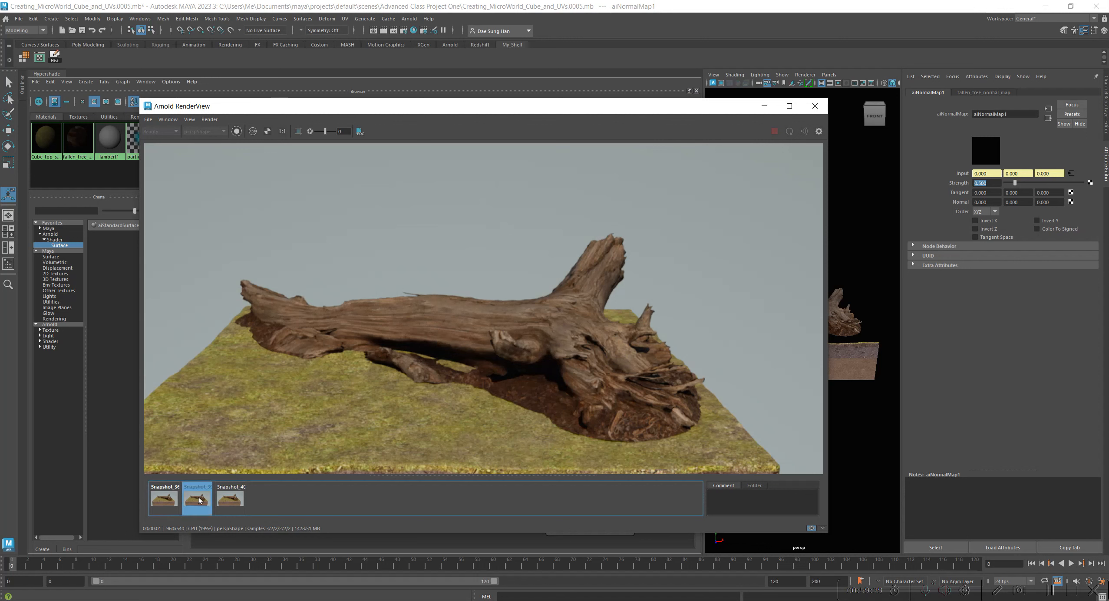
click(228, 499)
Toggle repeatedly between the first snapshot and the current strength 0.5 render to judge the normal map's effect.
click(167, 500)
click(167, 500)
click(167, 500)
click(168, 500)
click(167, 500)
click(167, 500)
click(168, 499)
click(167, 499)
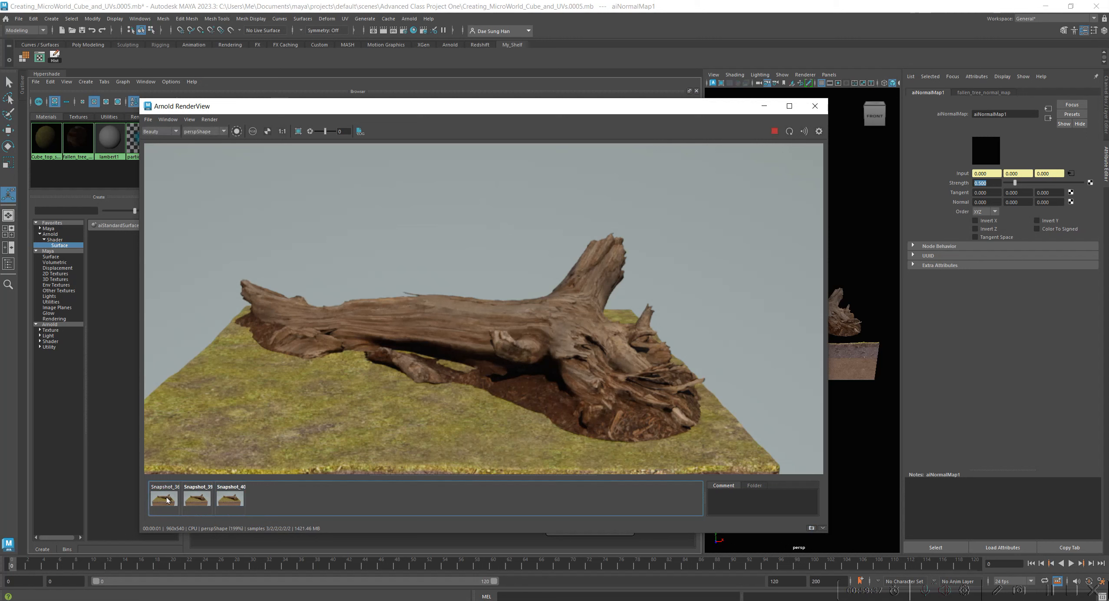